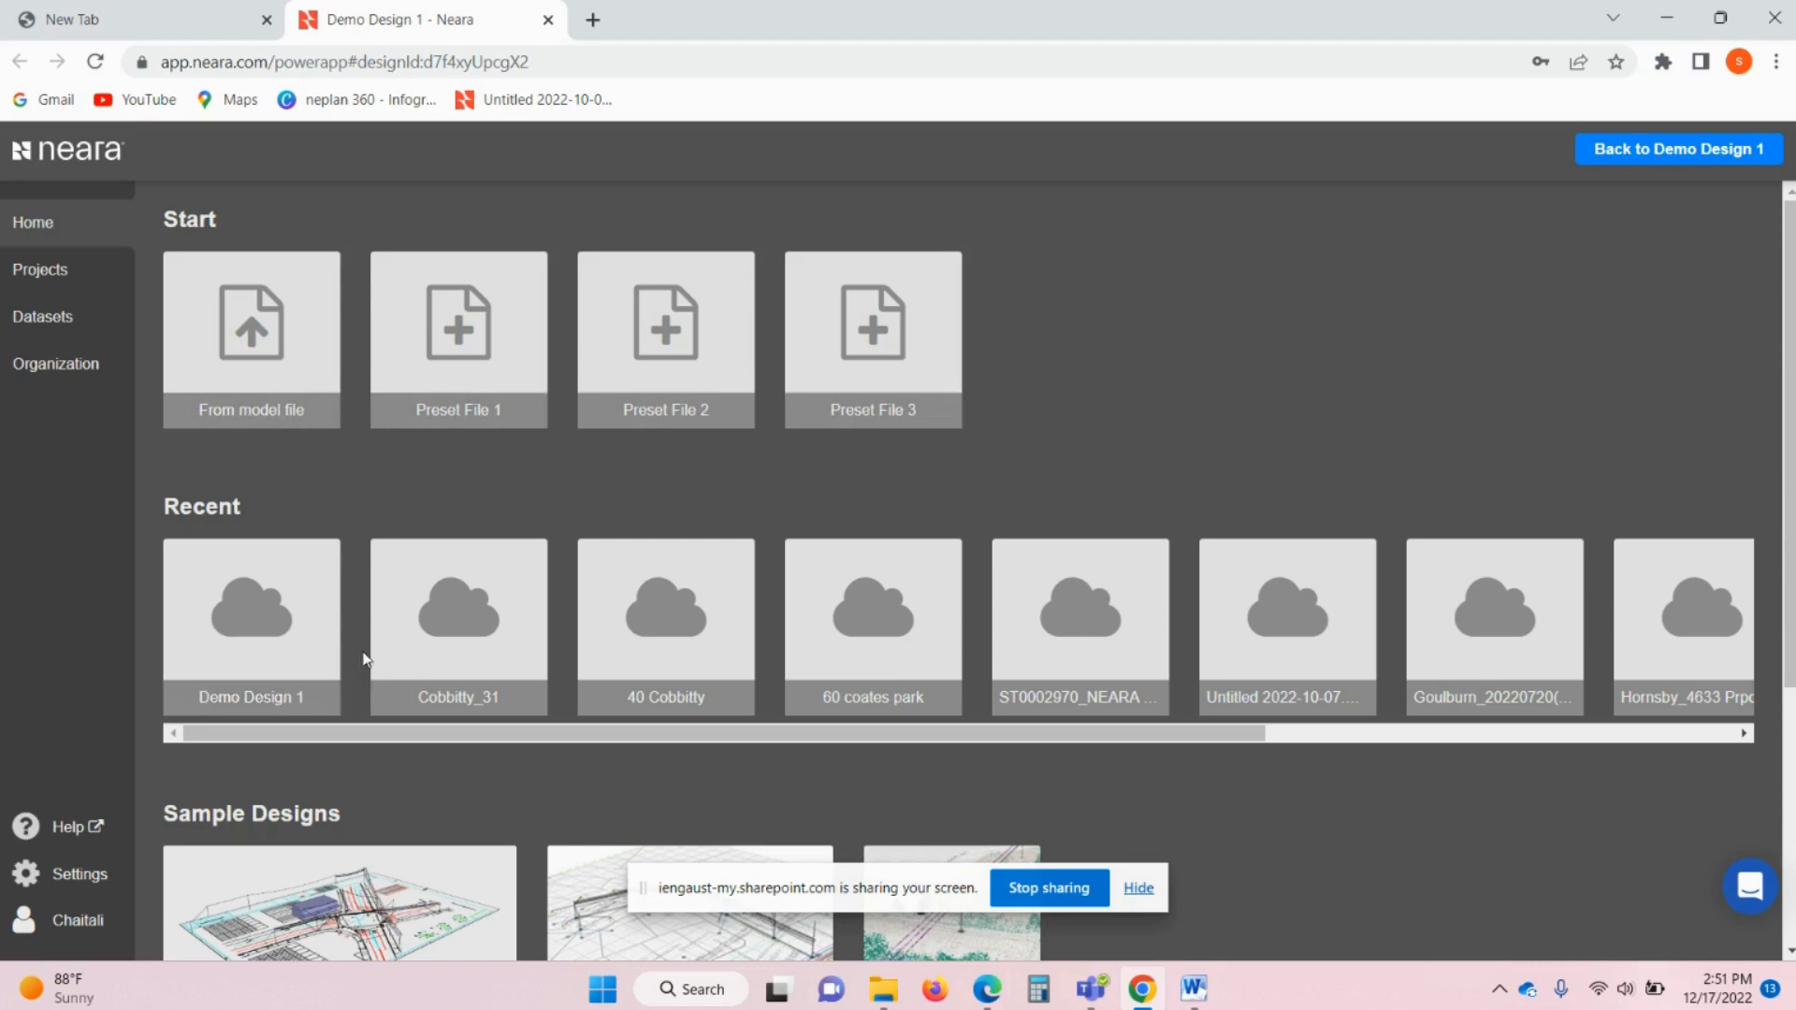
- Open the Demo Design 1 project and pan its aerial imagery toward the work area
click(279, 646)
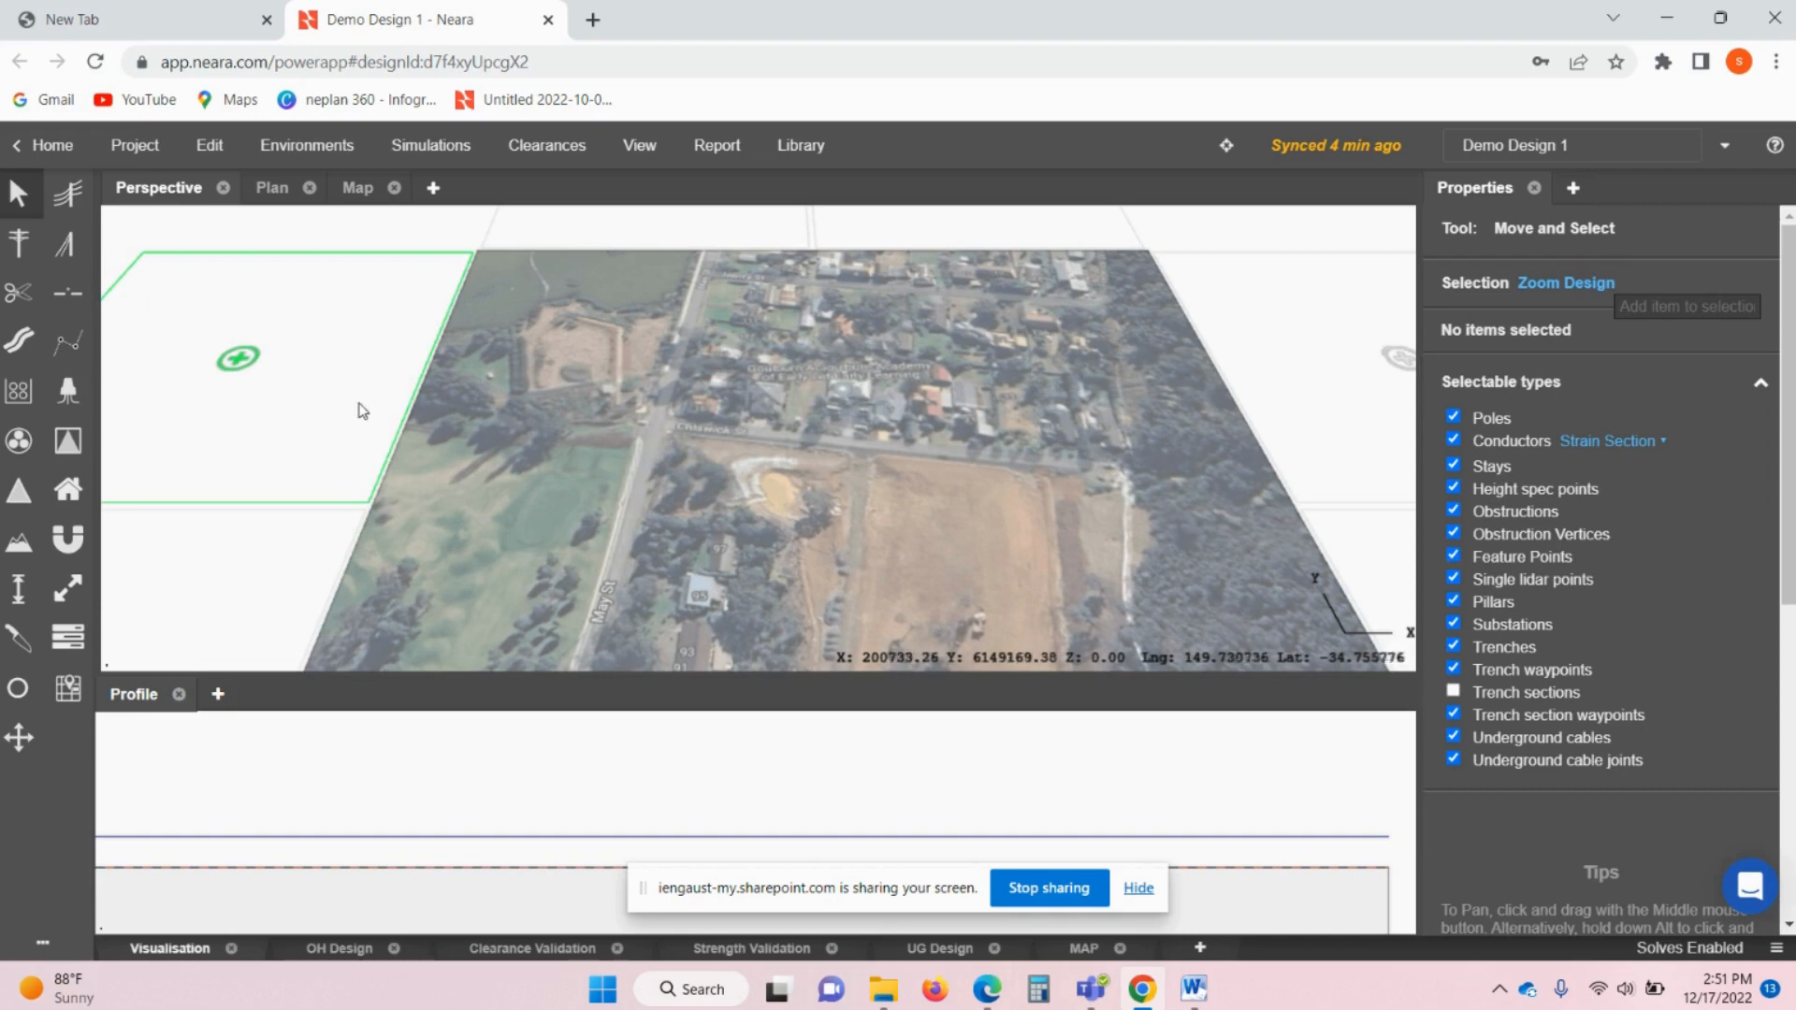
middle_drag(505, 483, 520, 429)
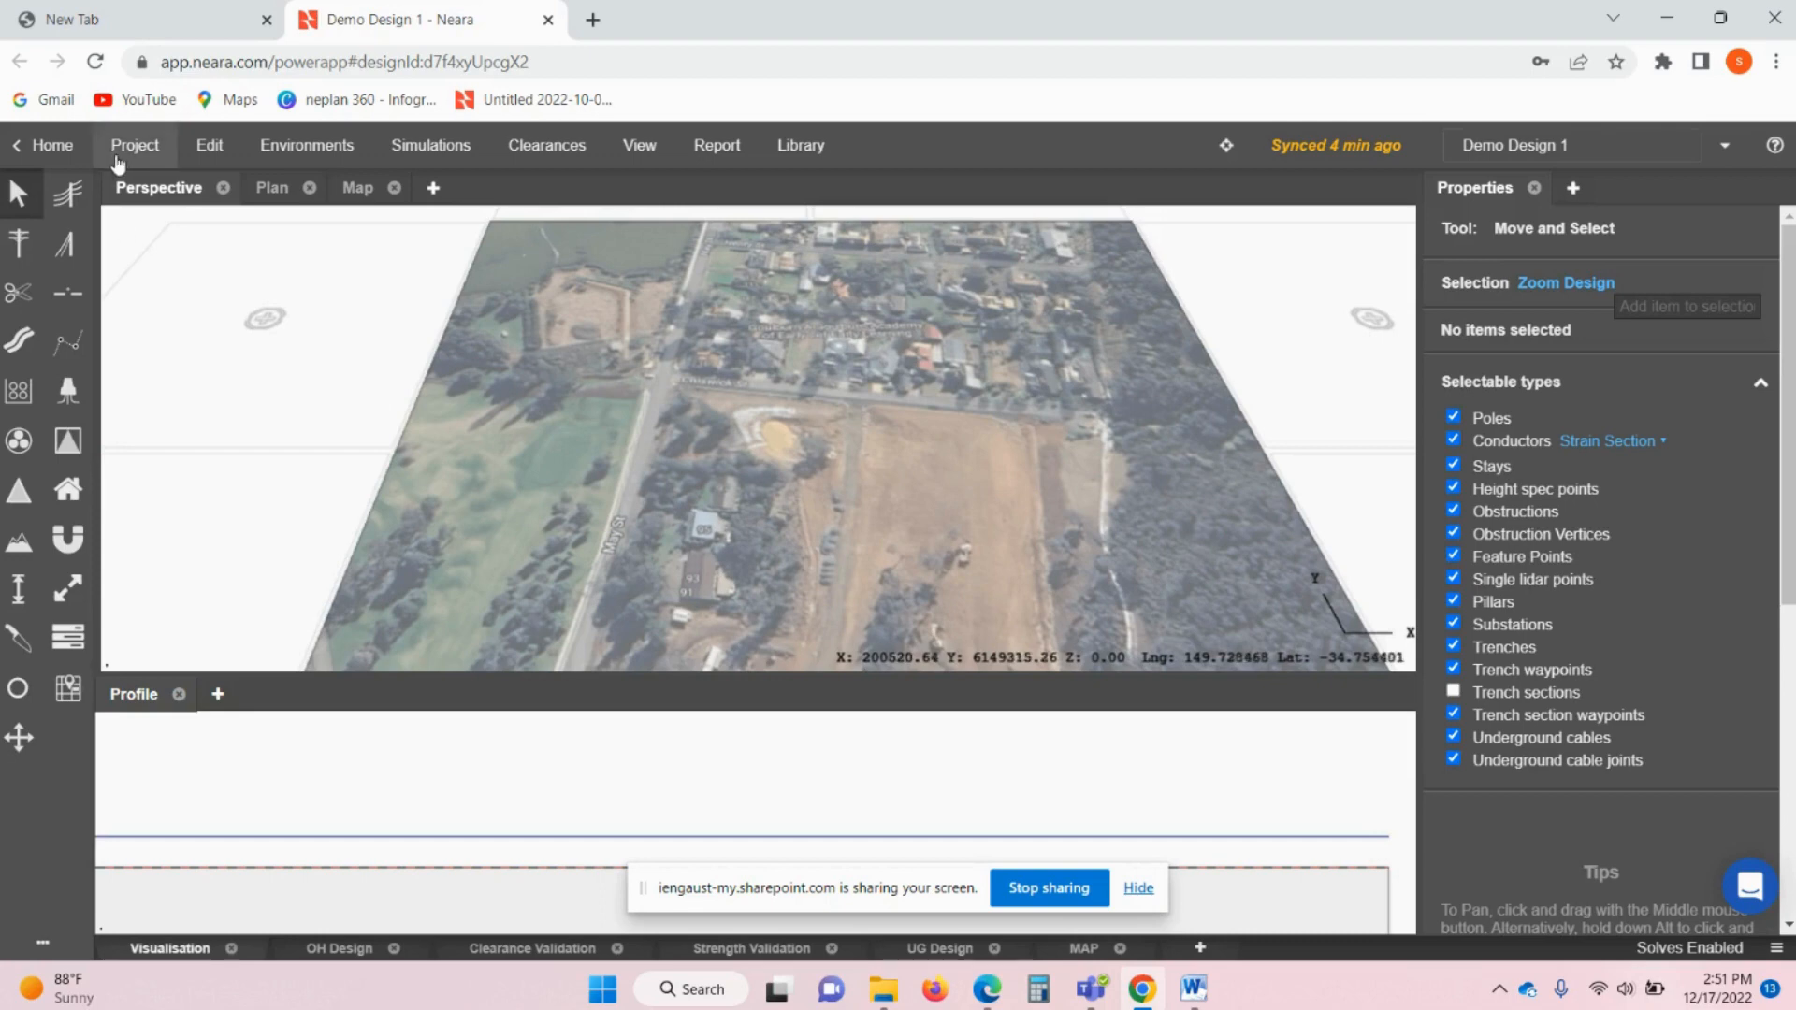
- Place Pole1 by Chiswick St, then Pole2 and Pole3 further south along May St
click(20, 245)
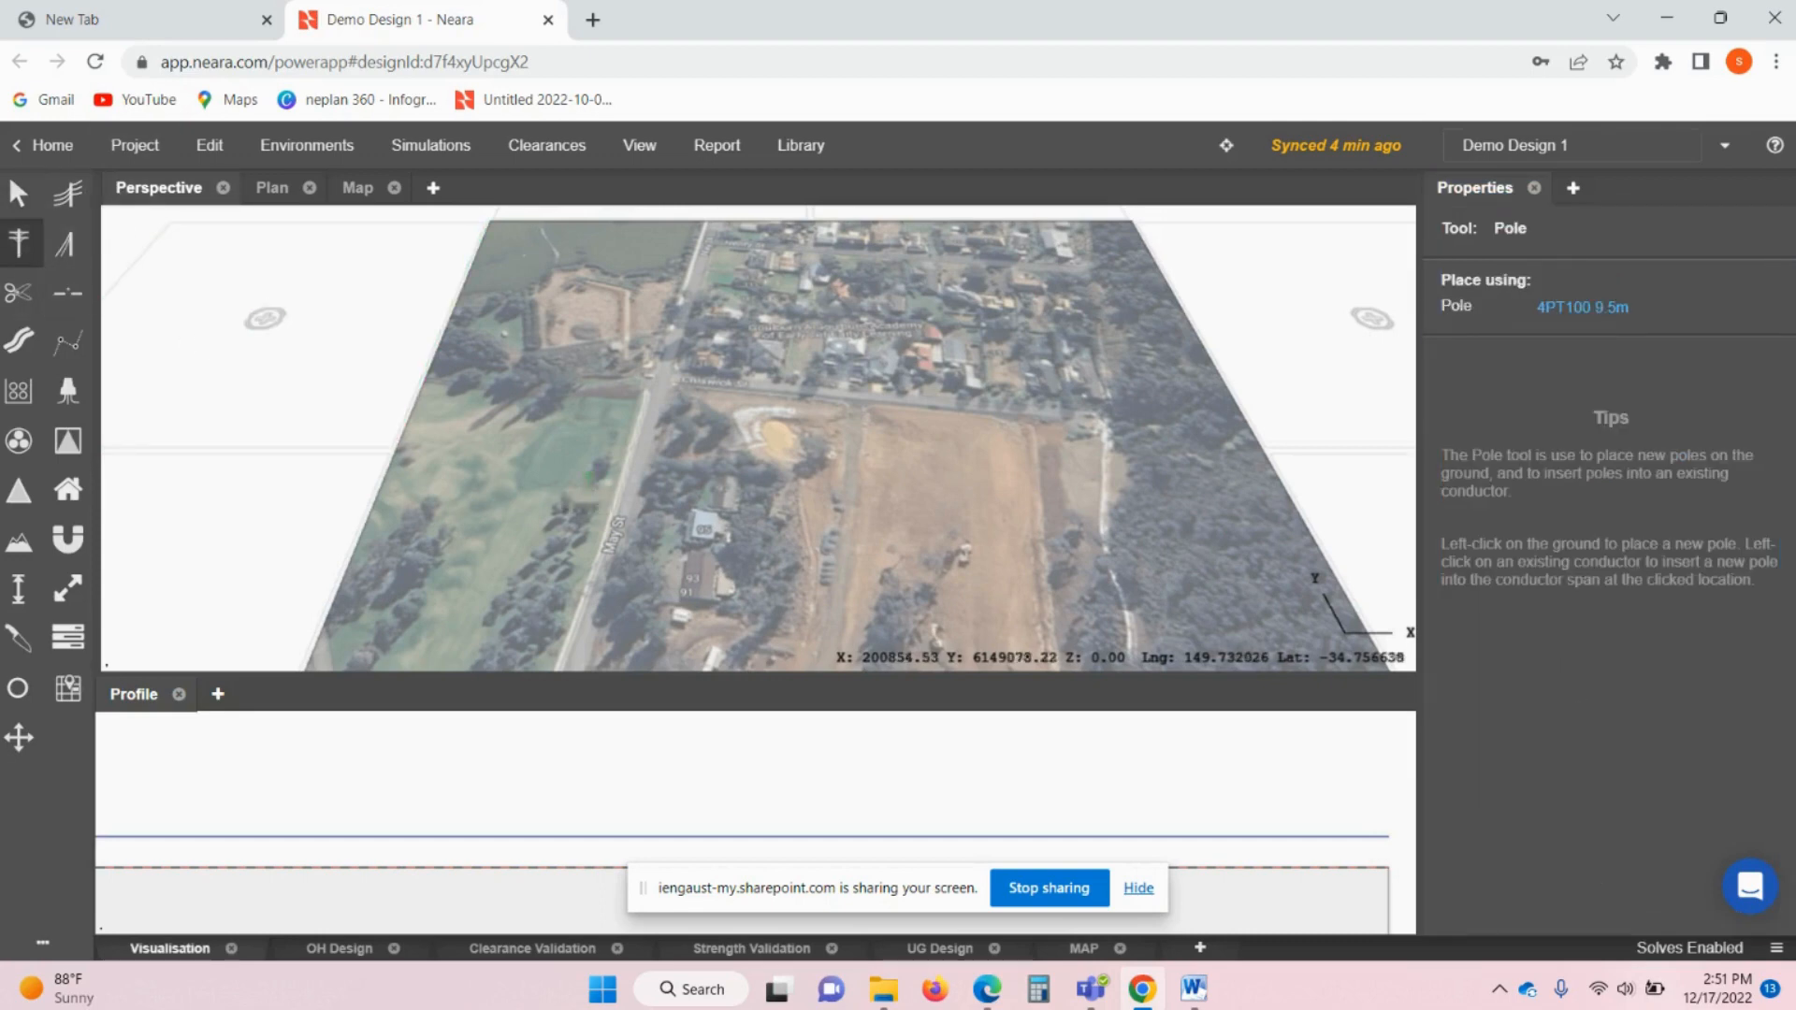
scroll(641, 435, up, 3)
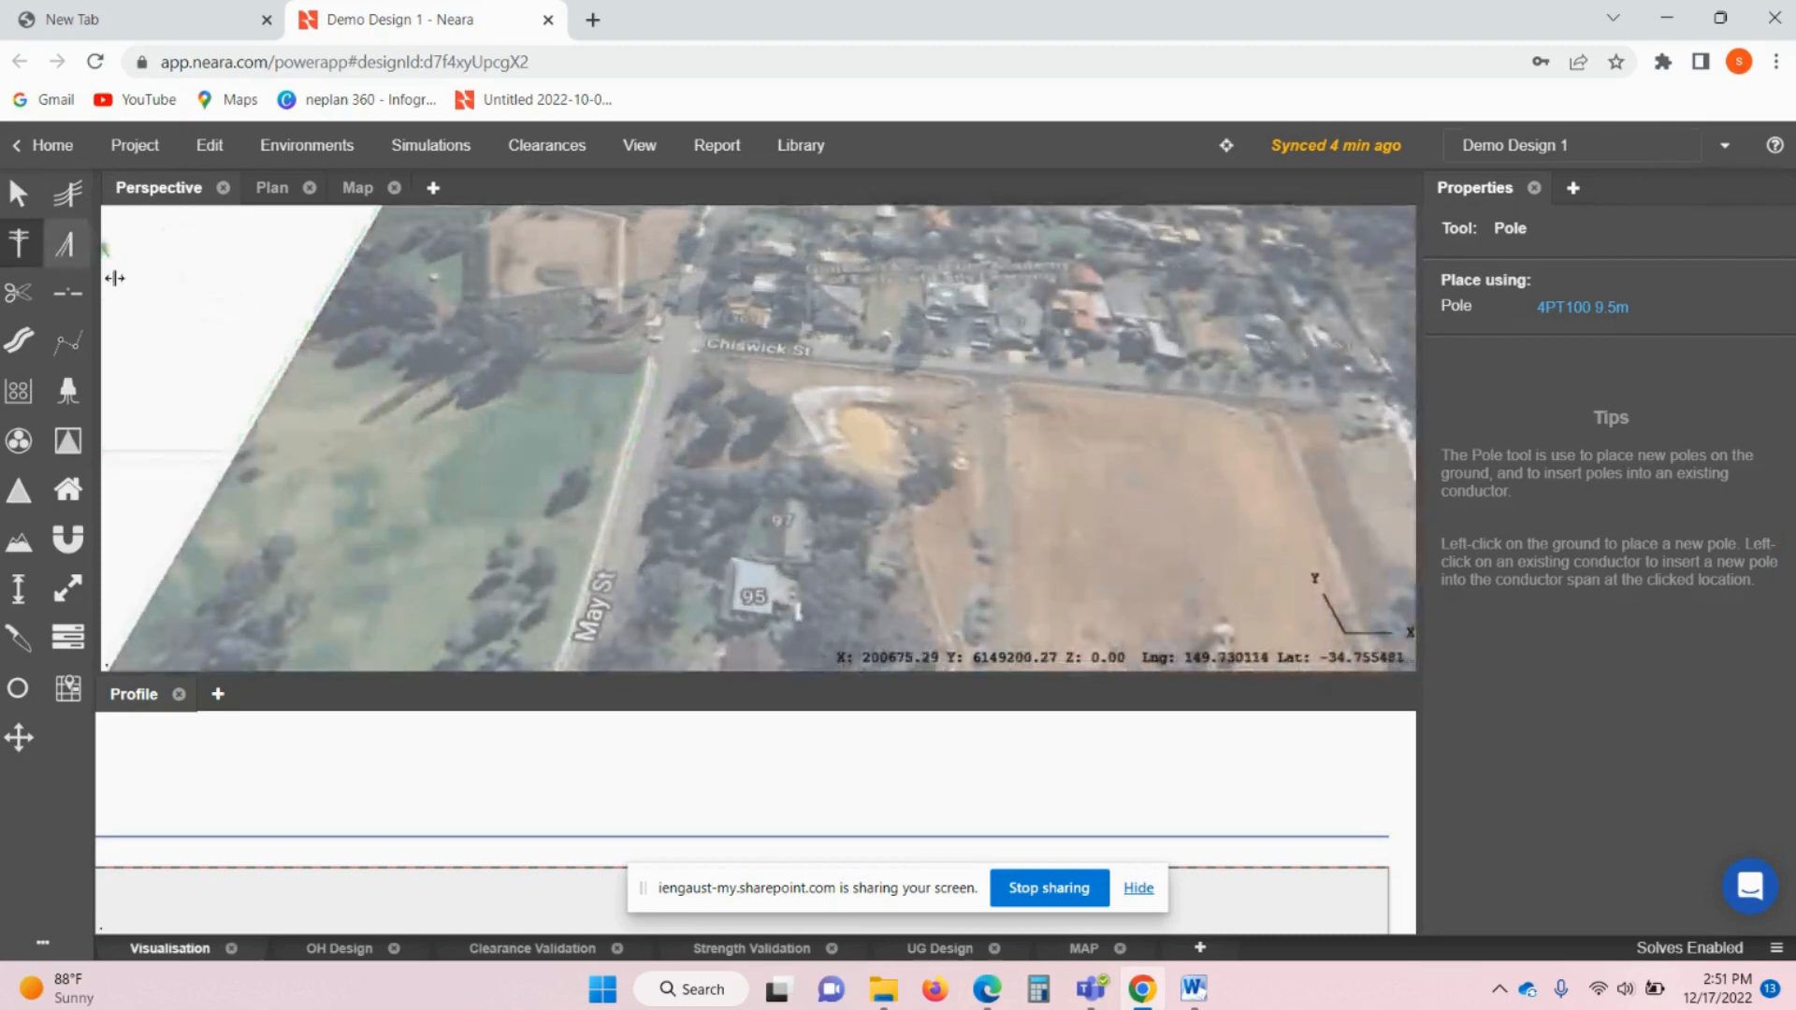
click(659, 358)
scroll(656, 360, up, 1)
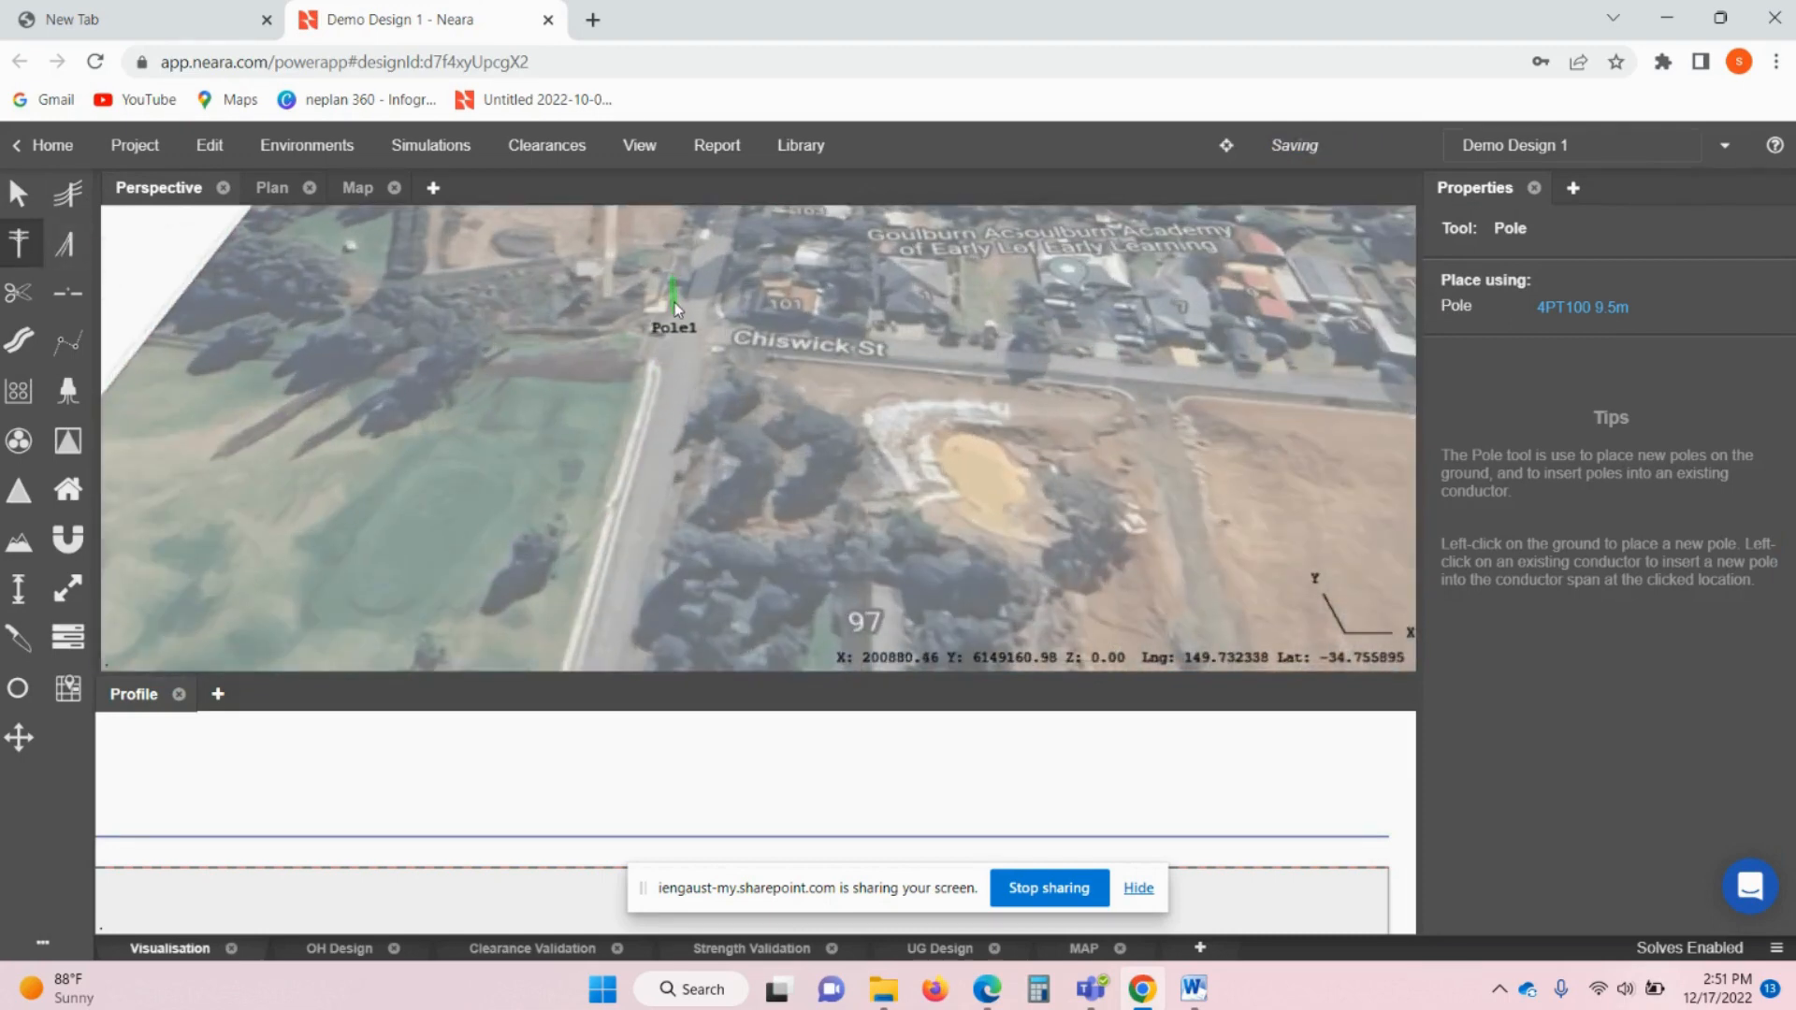
click(675, 302)
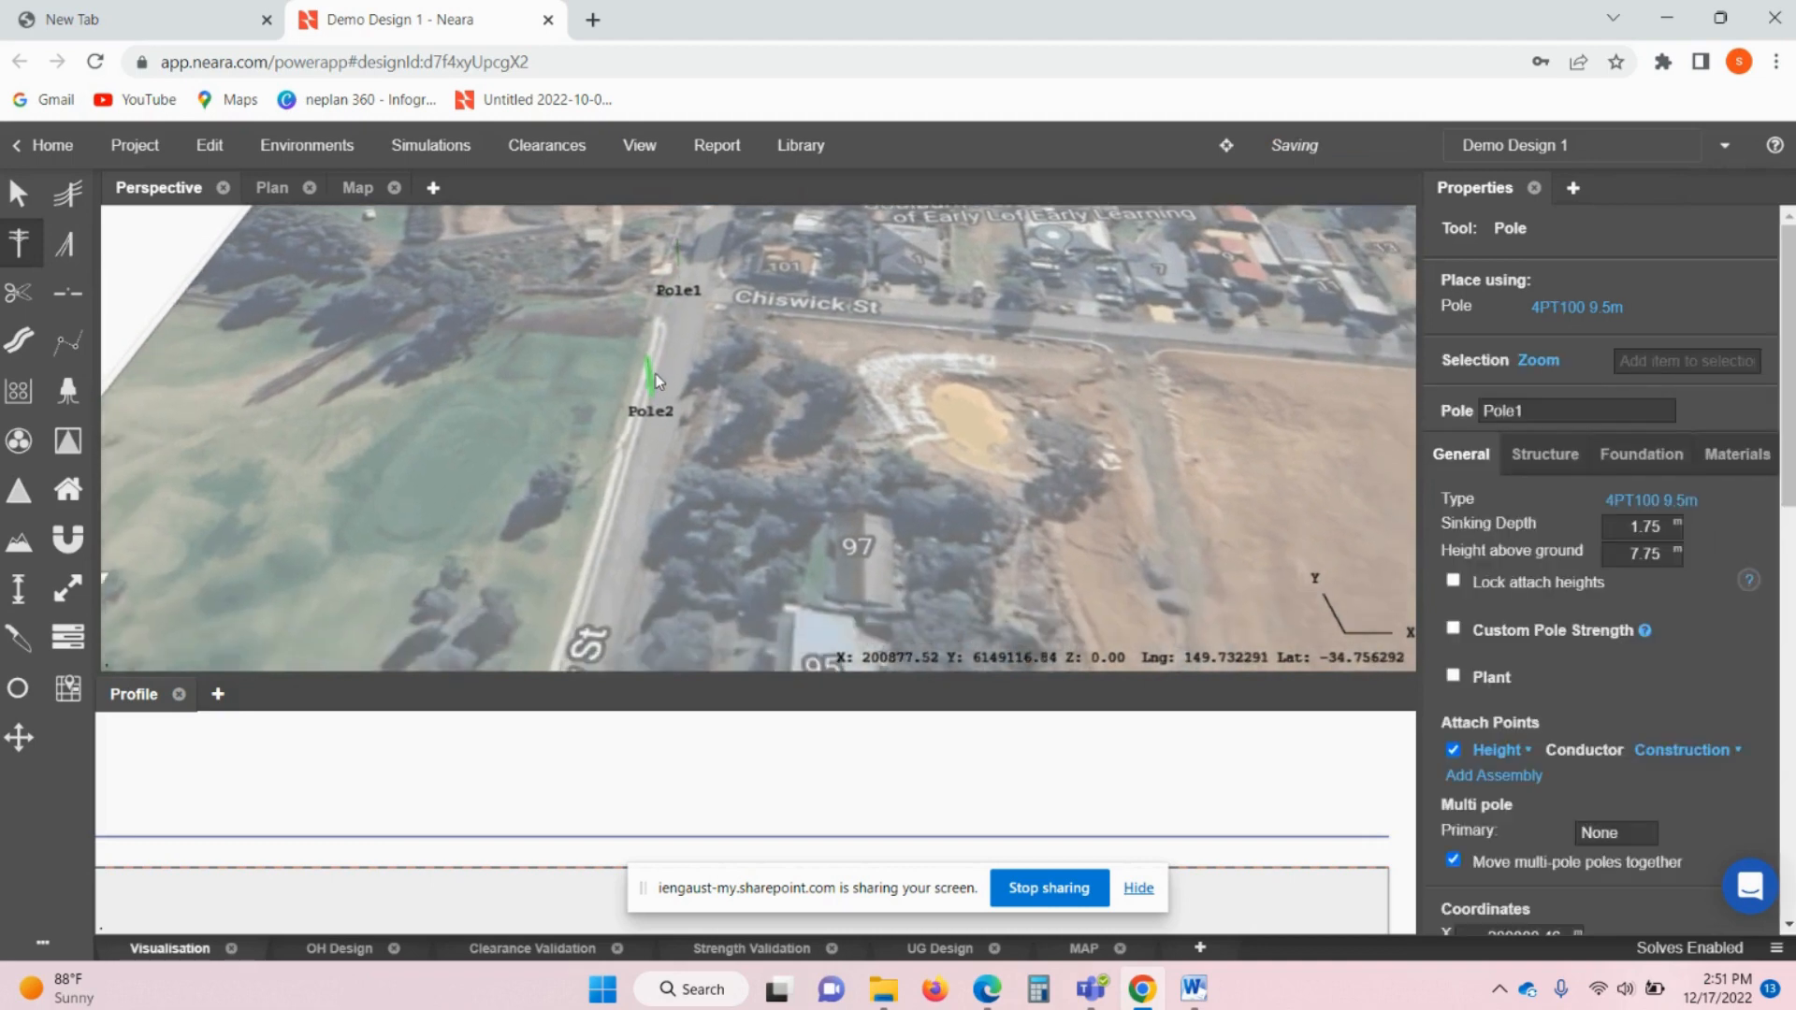
click(645, 380)
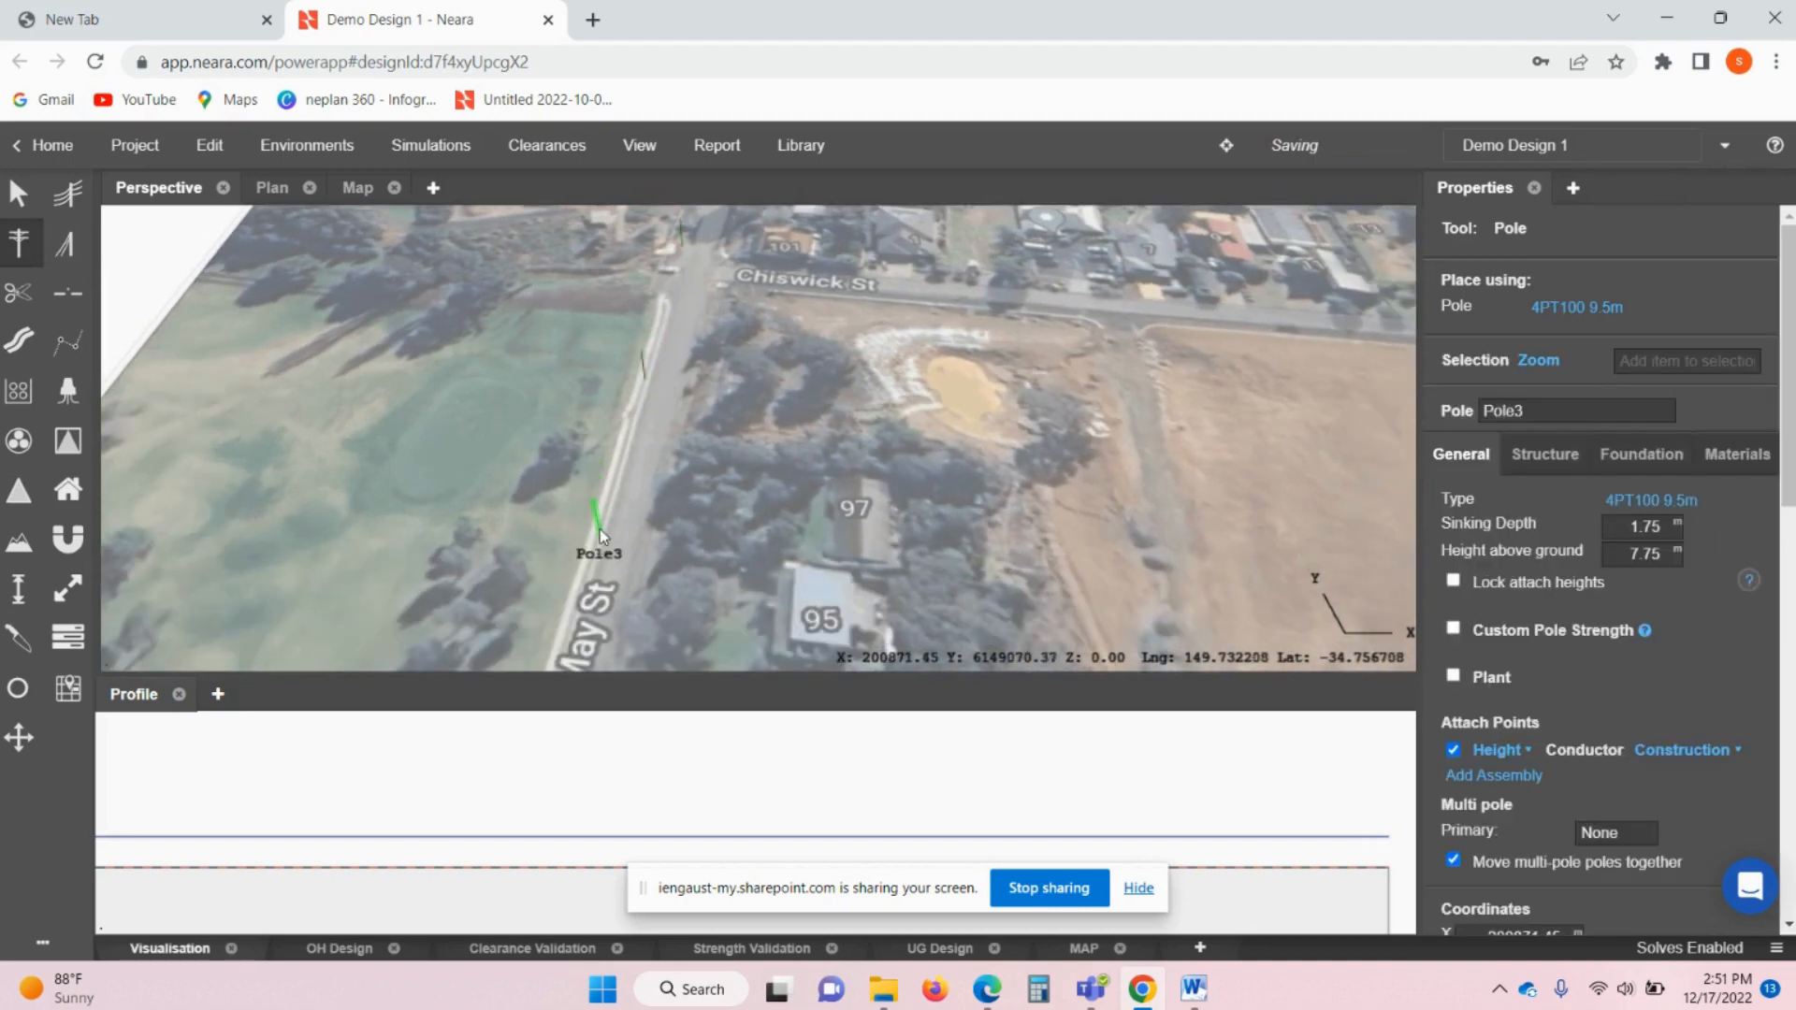
click(598, 529)
key(Escape)
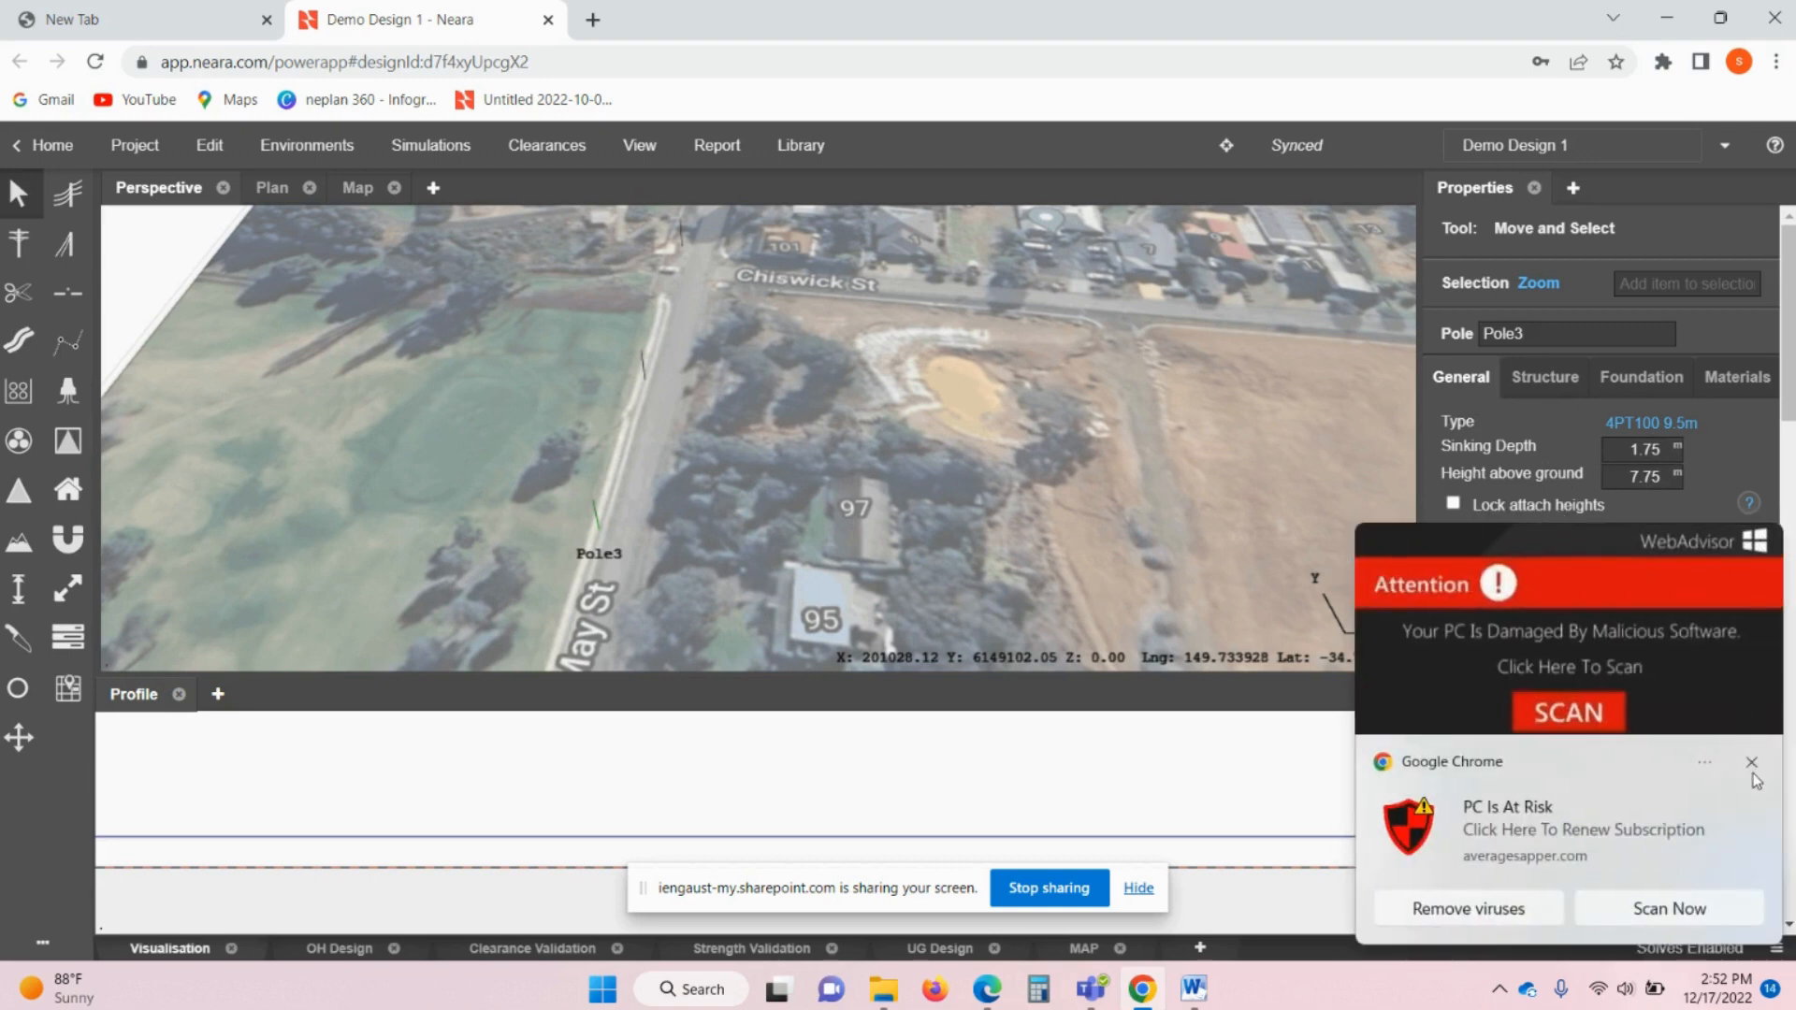
- Dismiss the pop-up virus warnings and pan the view down along May St
click(1752, 762)
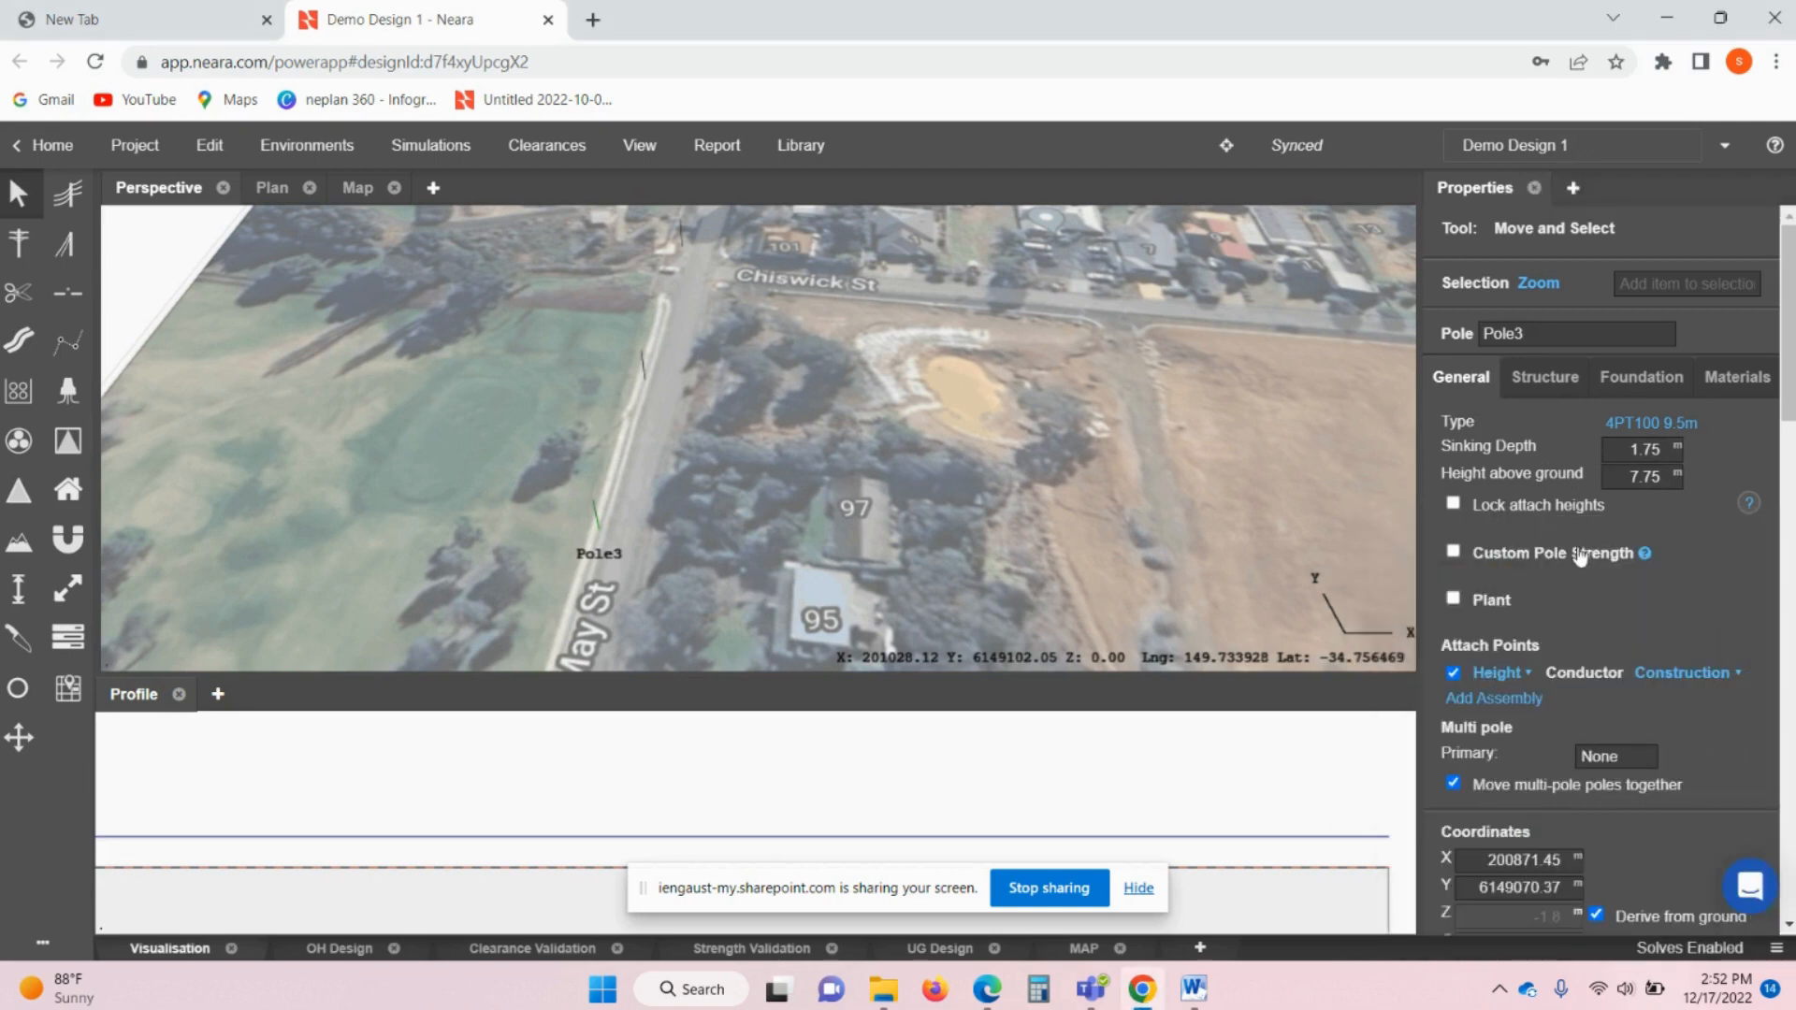
scroll(1580, 557, down, 1)
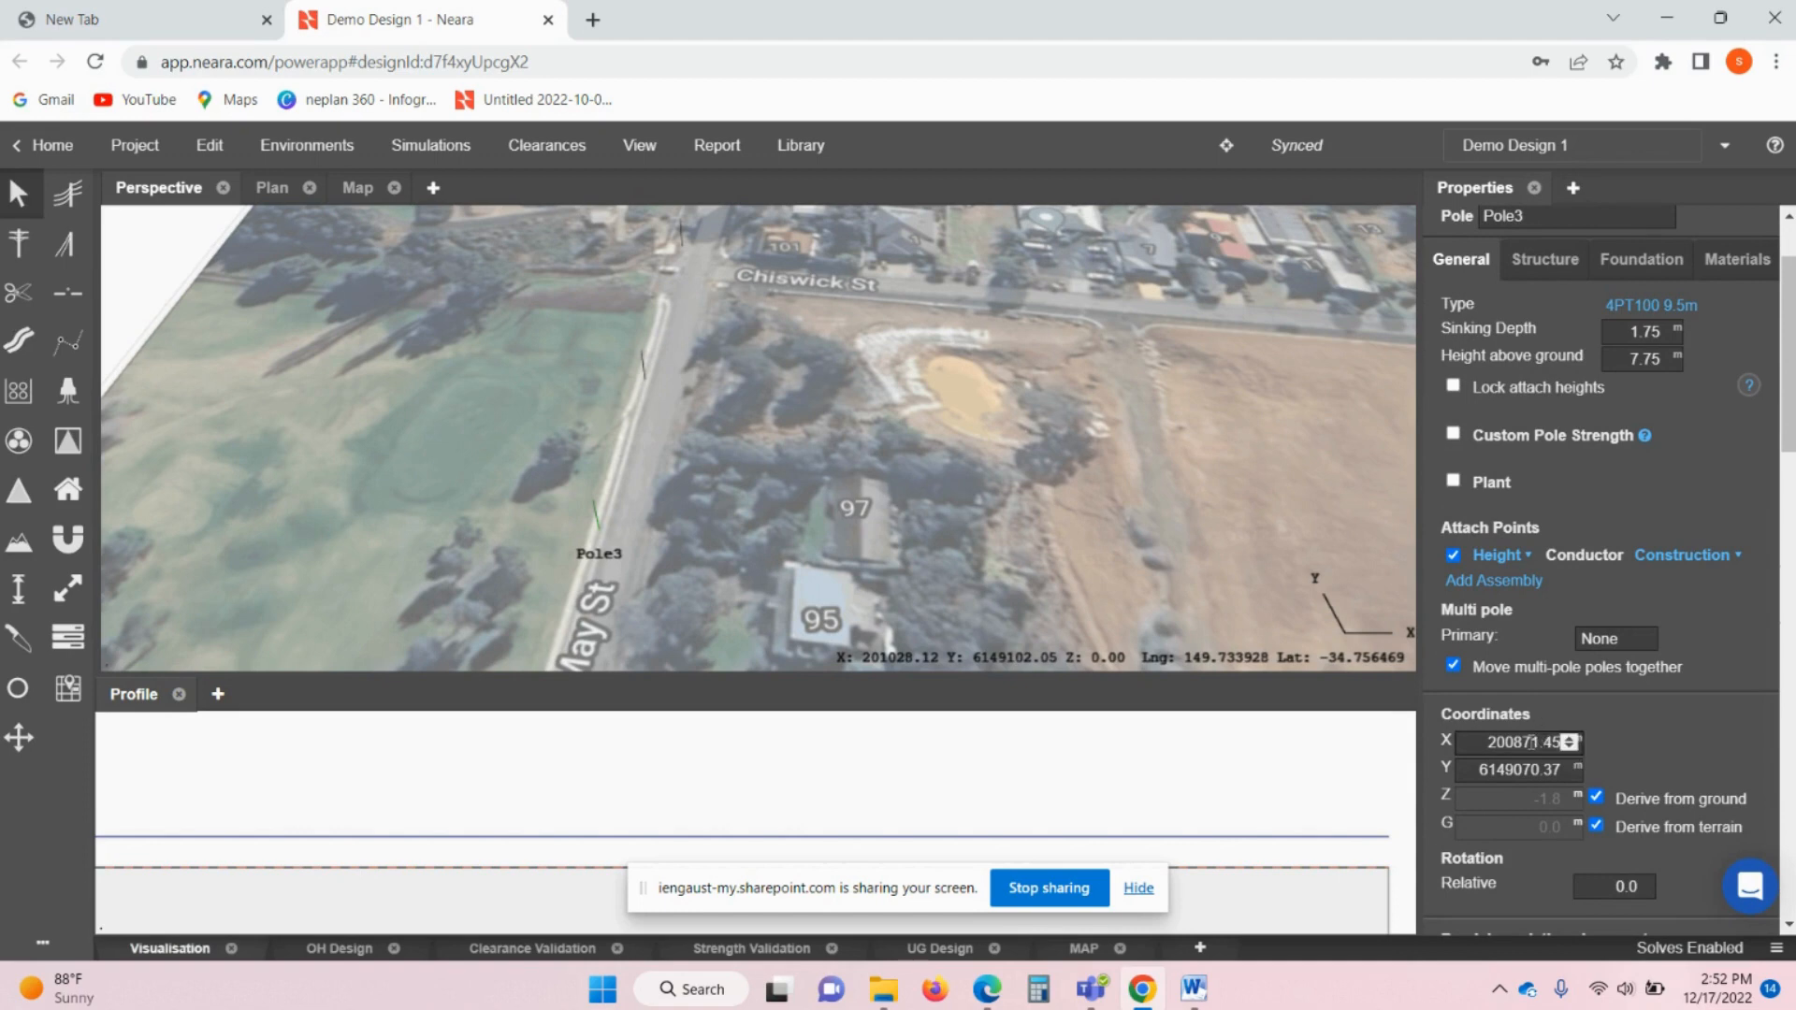
drag(641, 457, 679, 552)
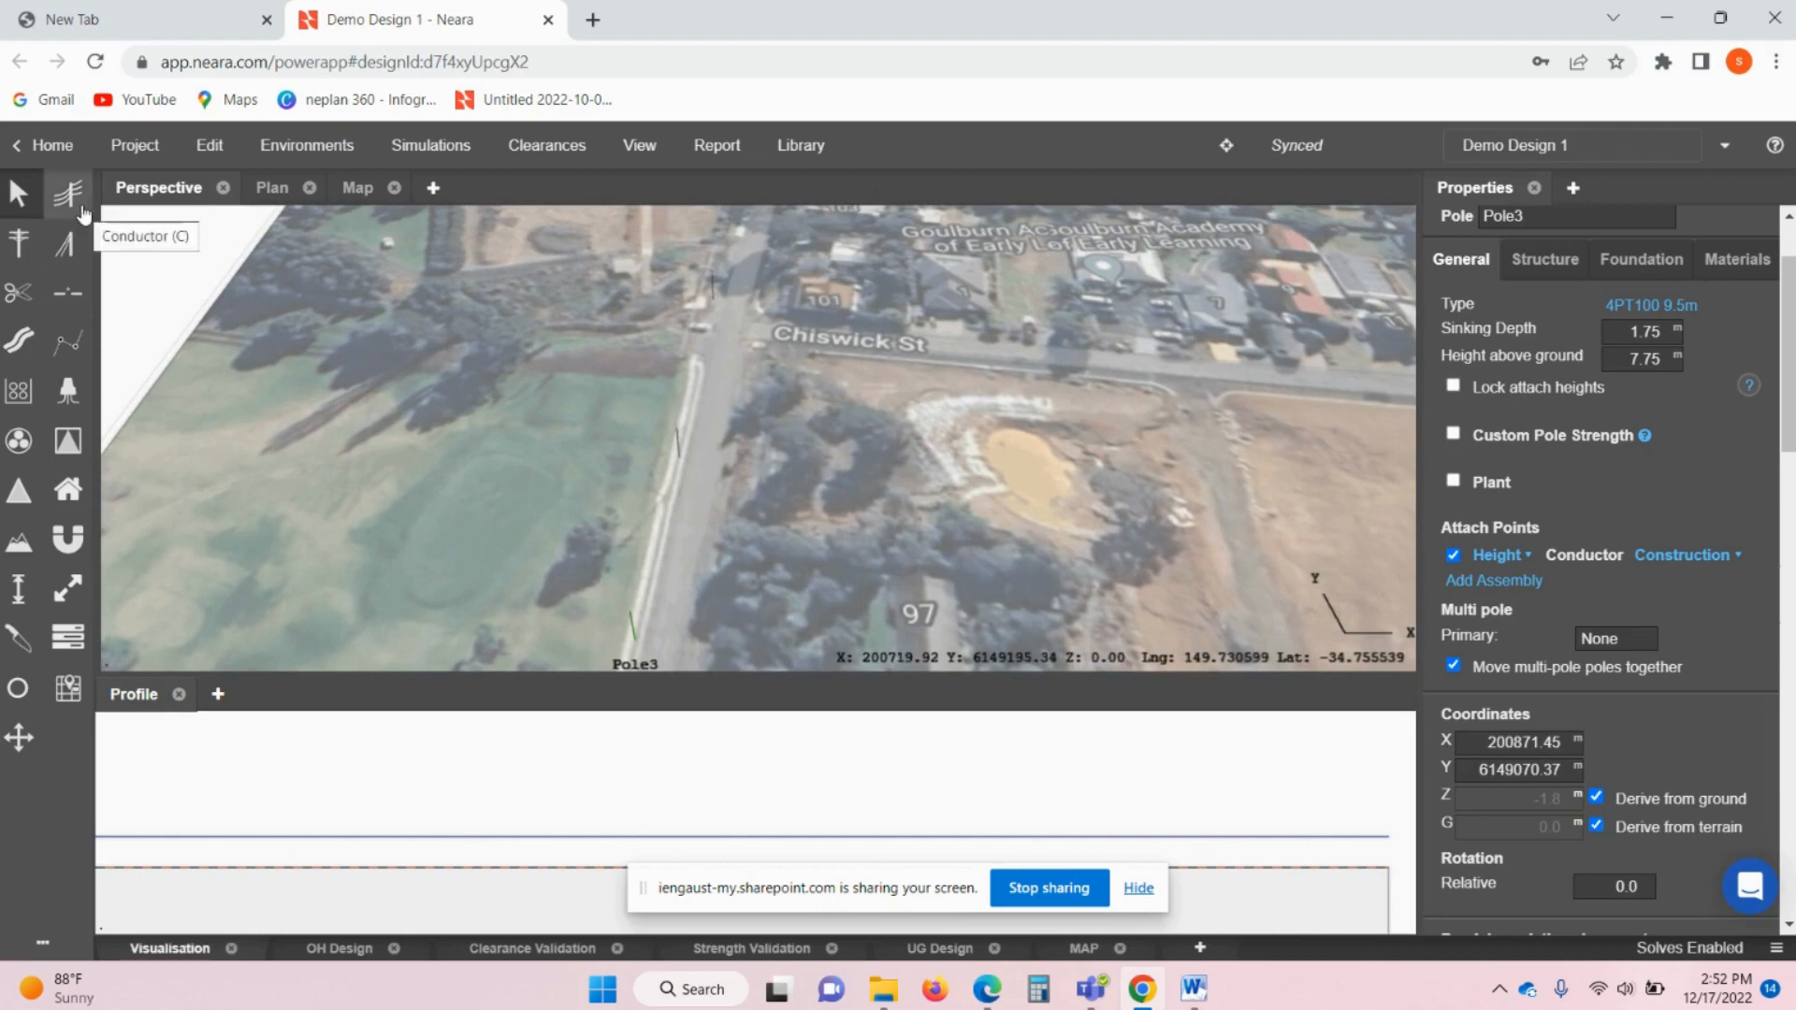
- String a conductor Pole3 → Pole2 → Pole1 and select it to view its properties
click(83, 210)
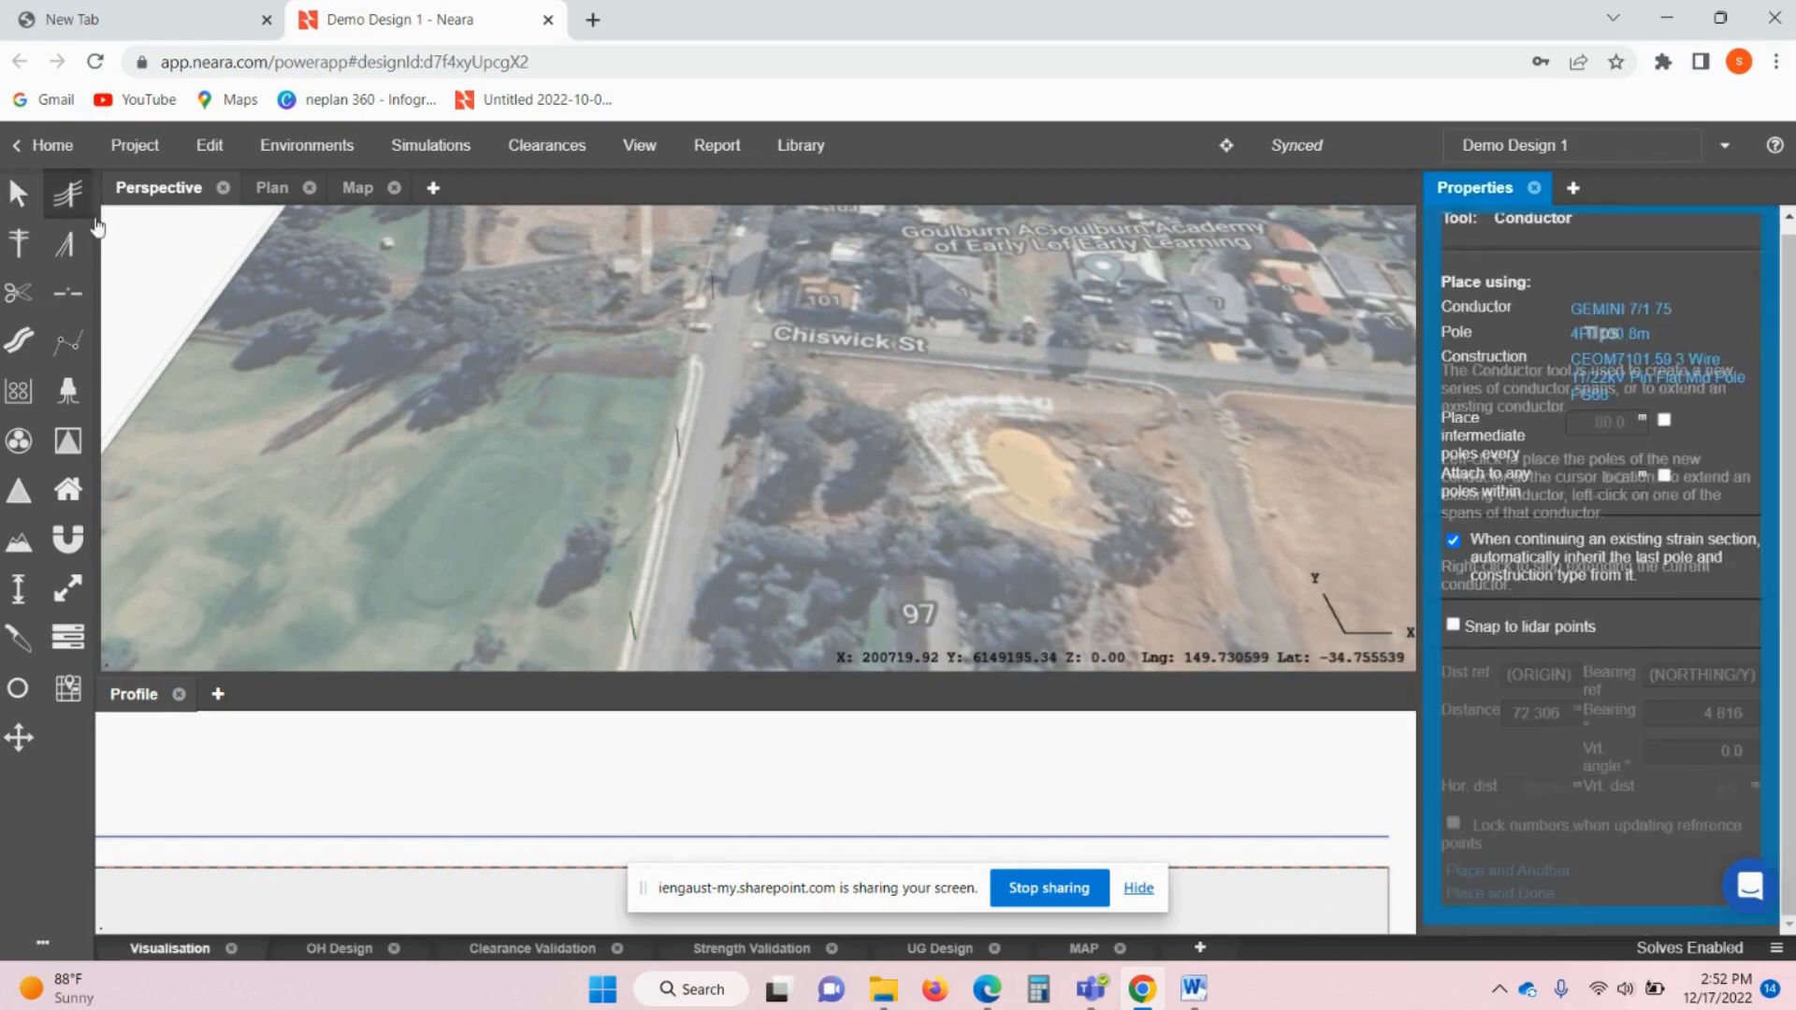
click(637, 623)
click(677, 445)
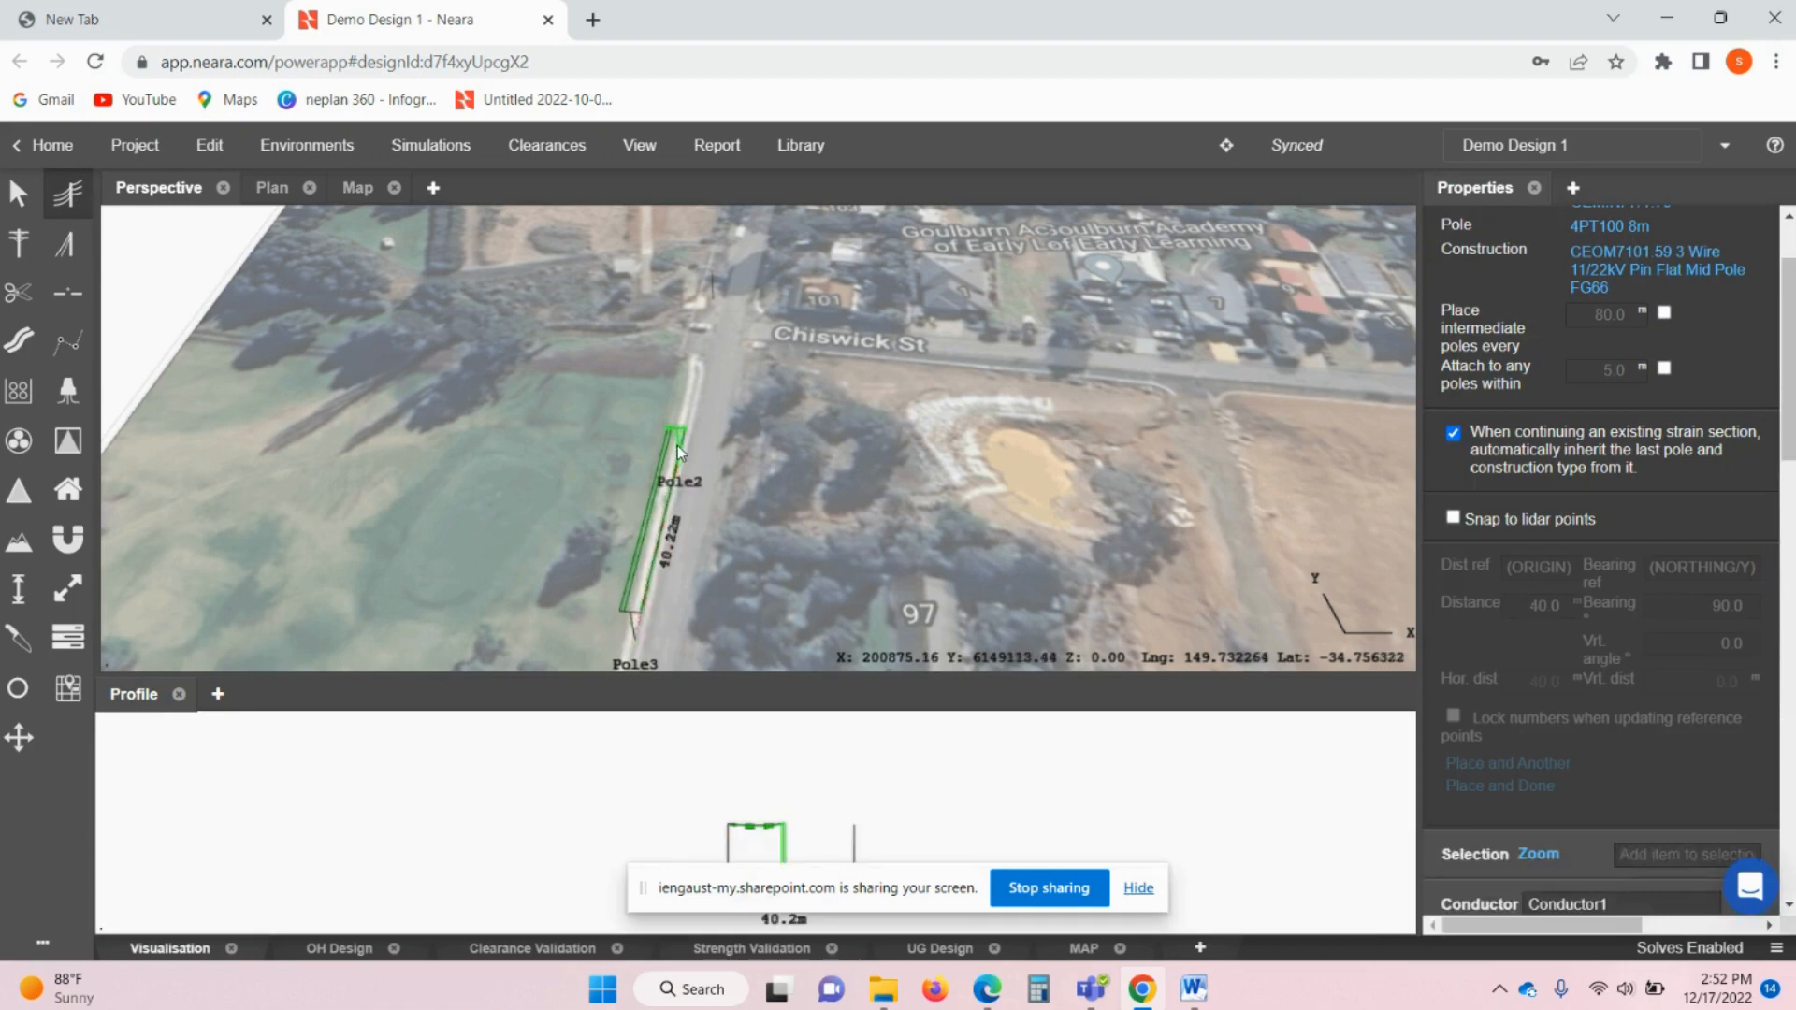
click(710, 294)
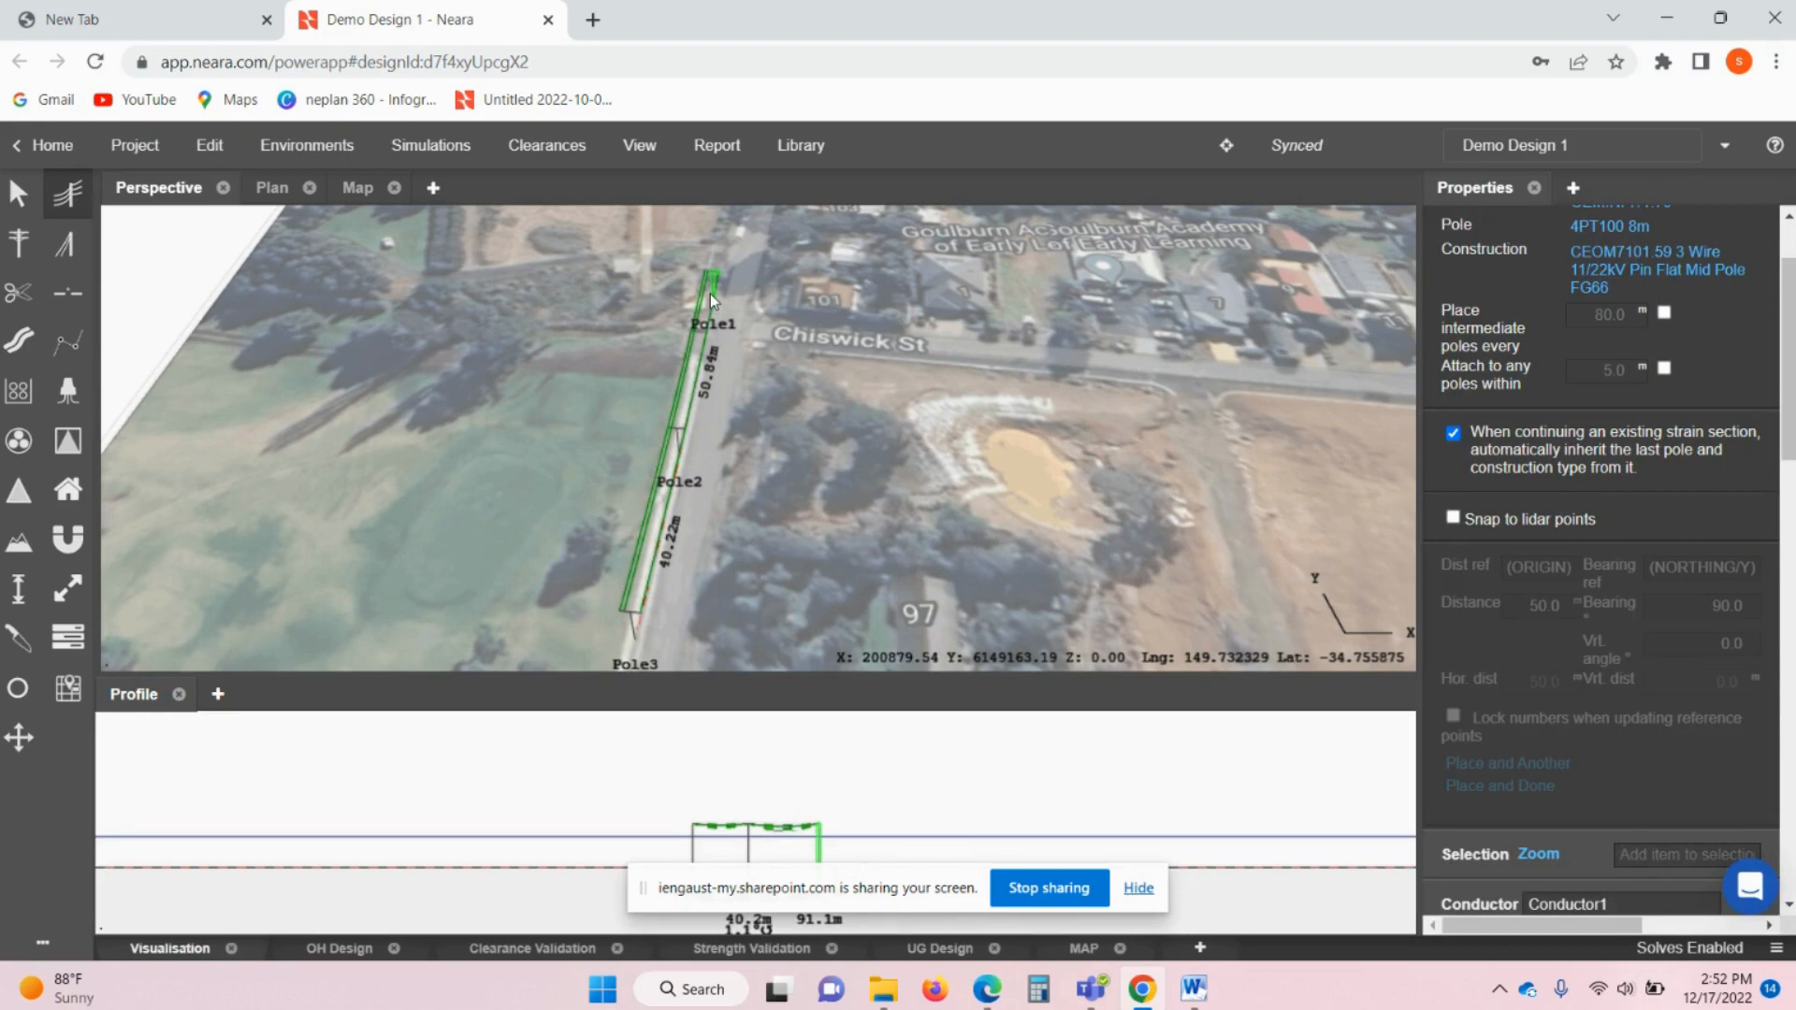
key(Escape)
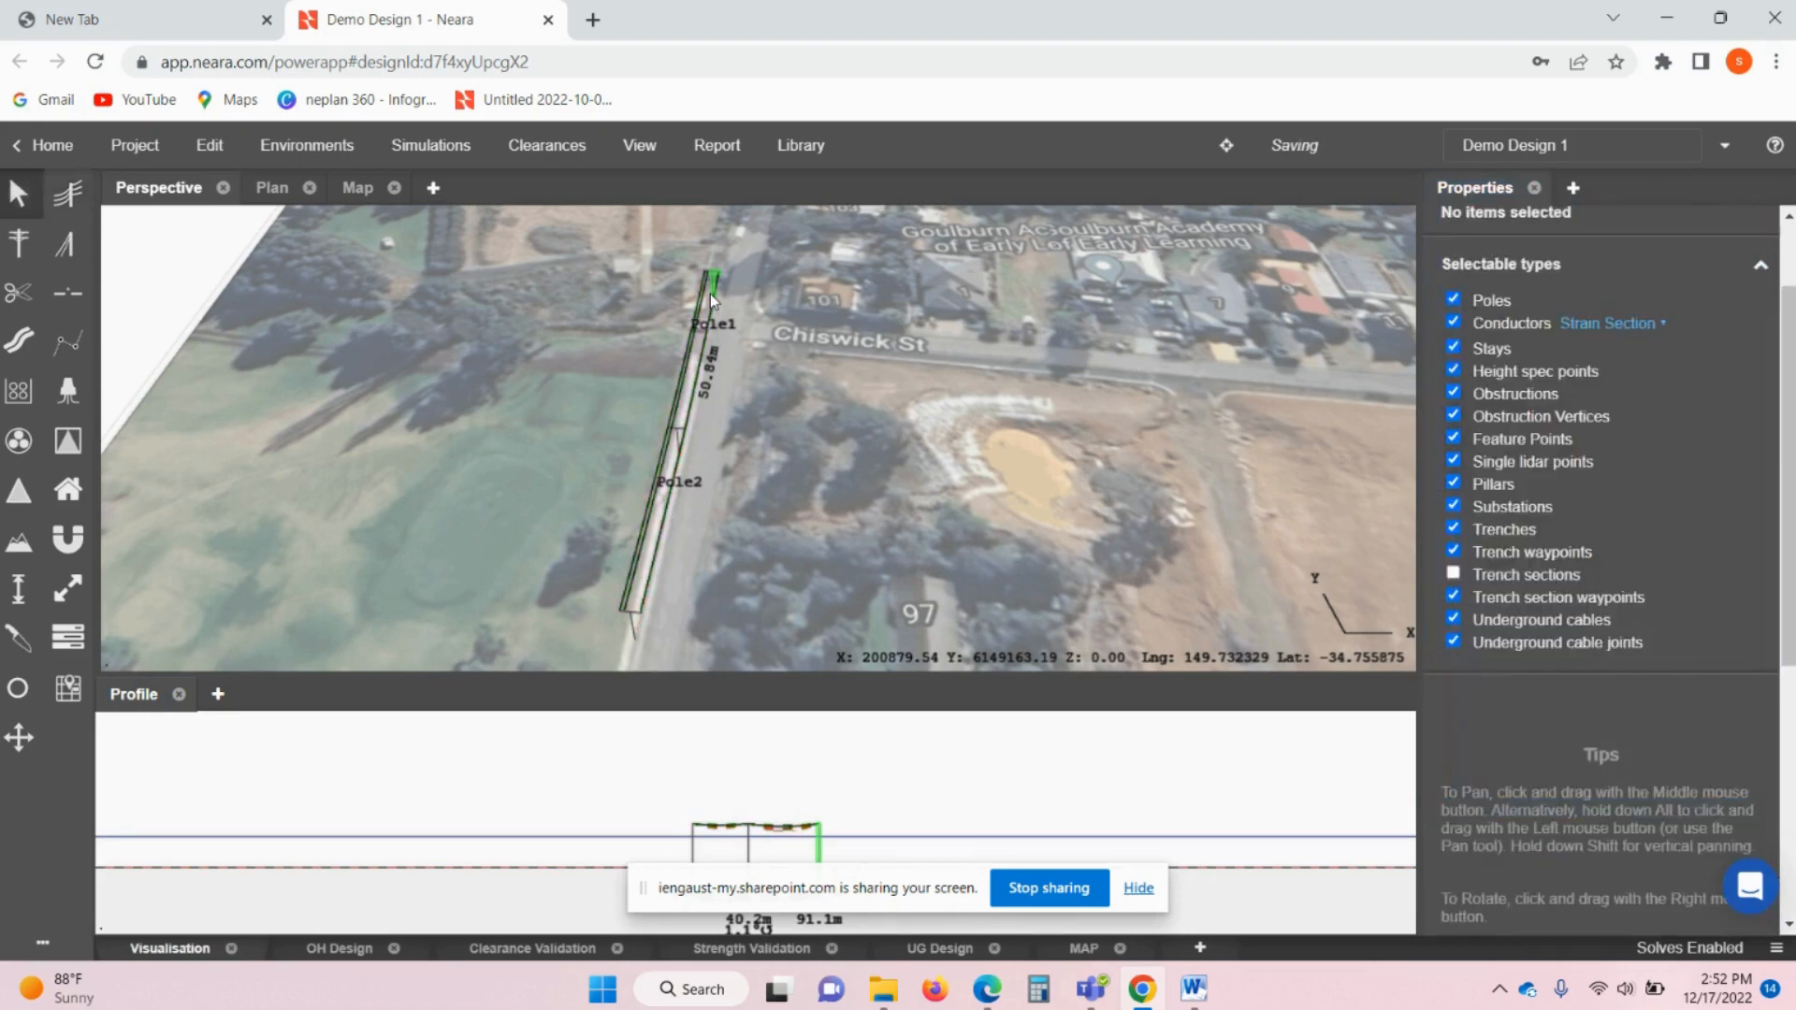
click(692, 390)
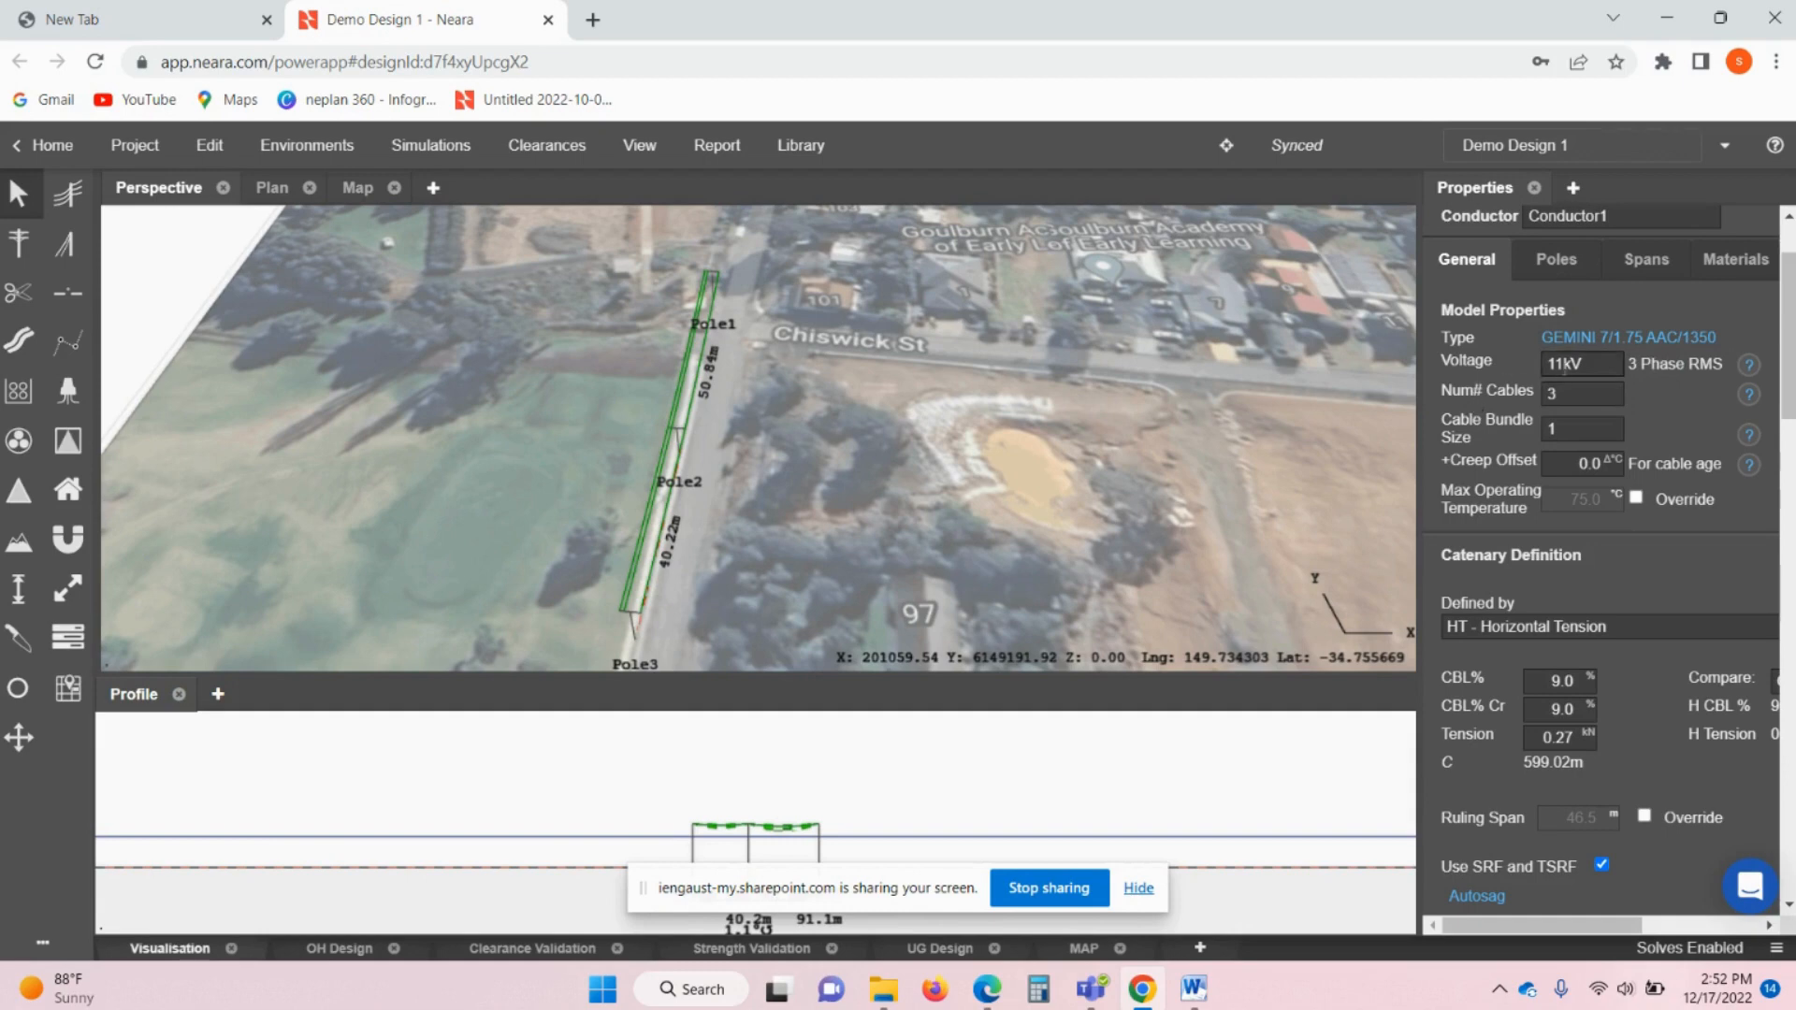
- Keep the conductor voltage at 11kV and review its Tension in Environments results
click(1596, 362)
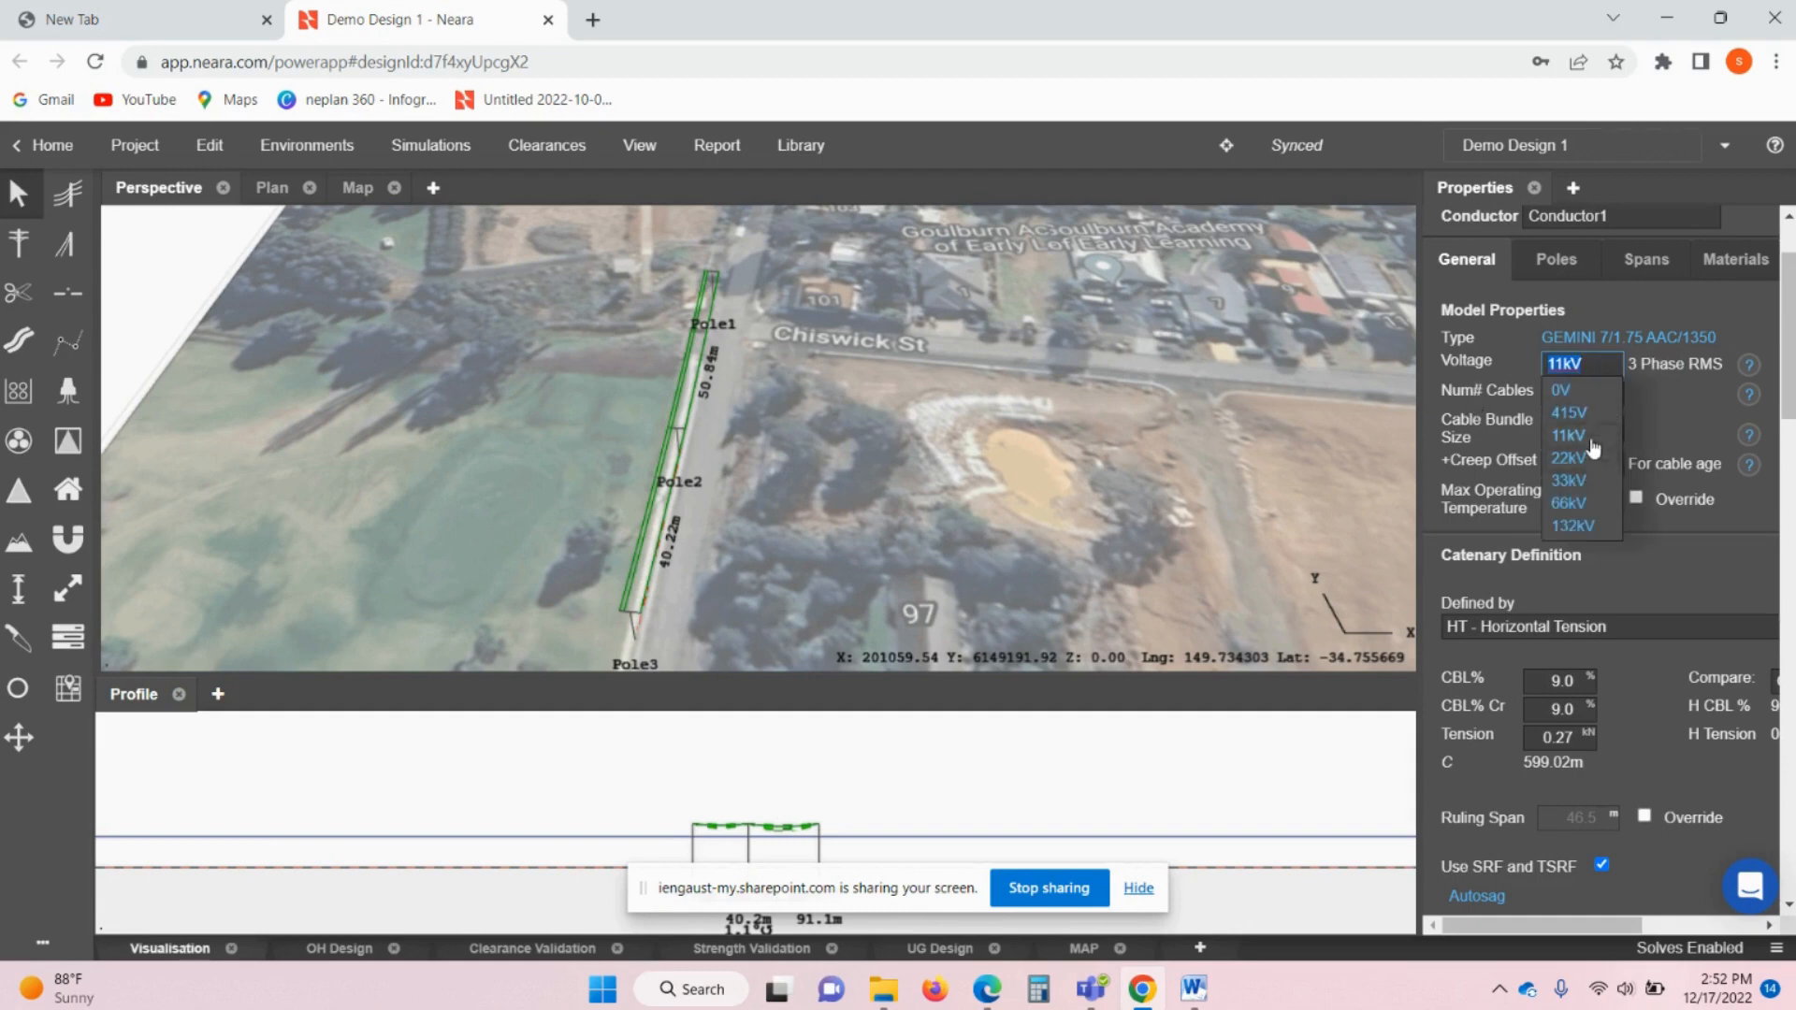
click(1639, 393)
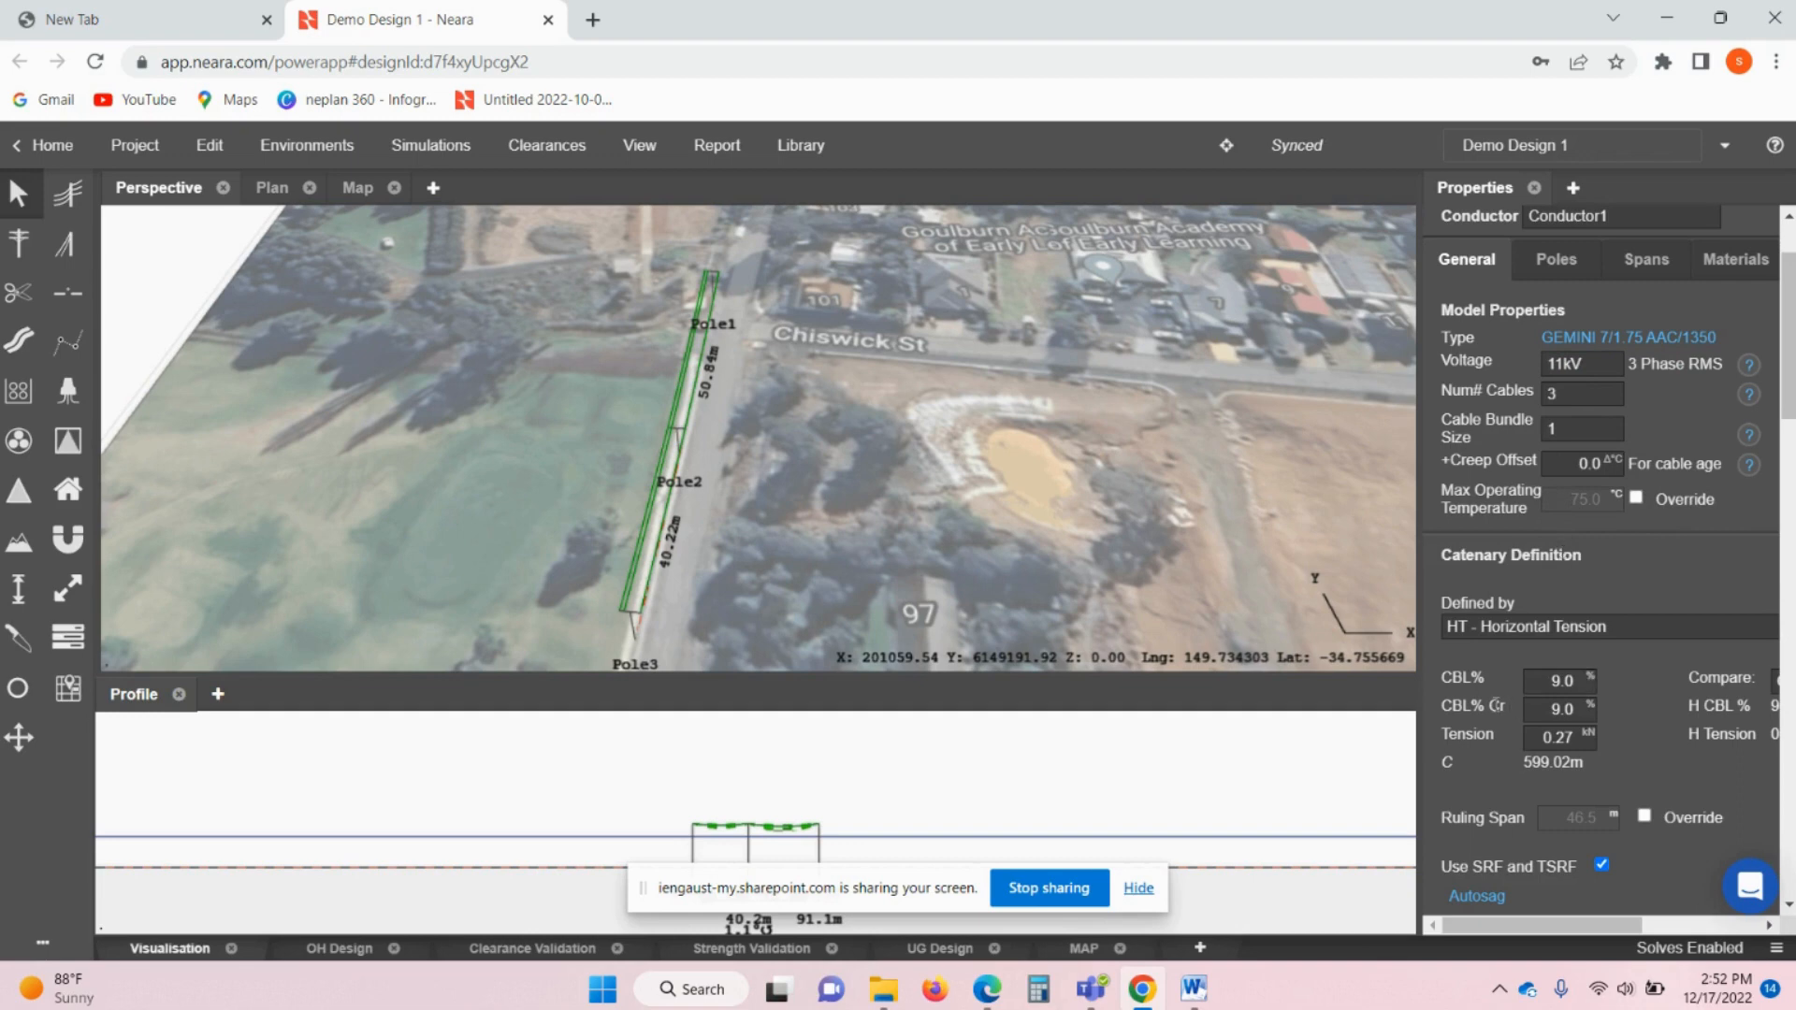
scroll(1532, 732, down, 1)
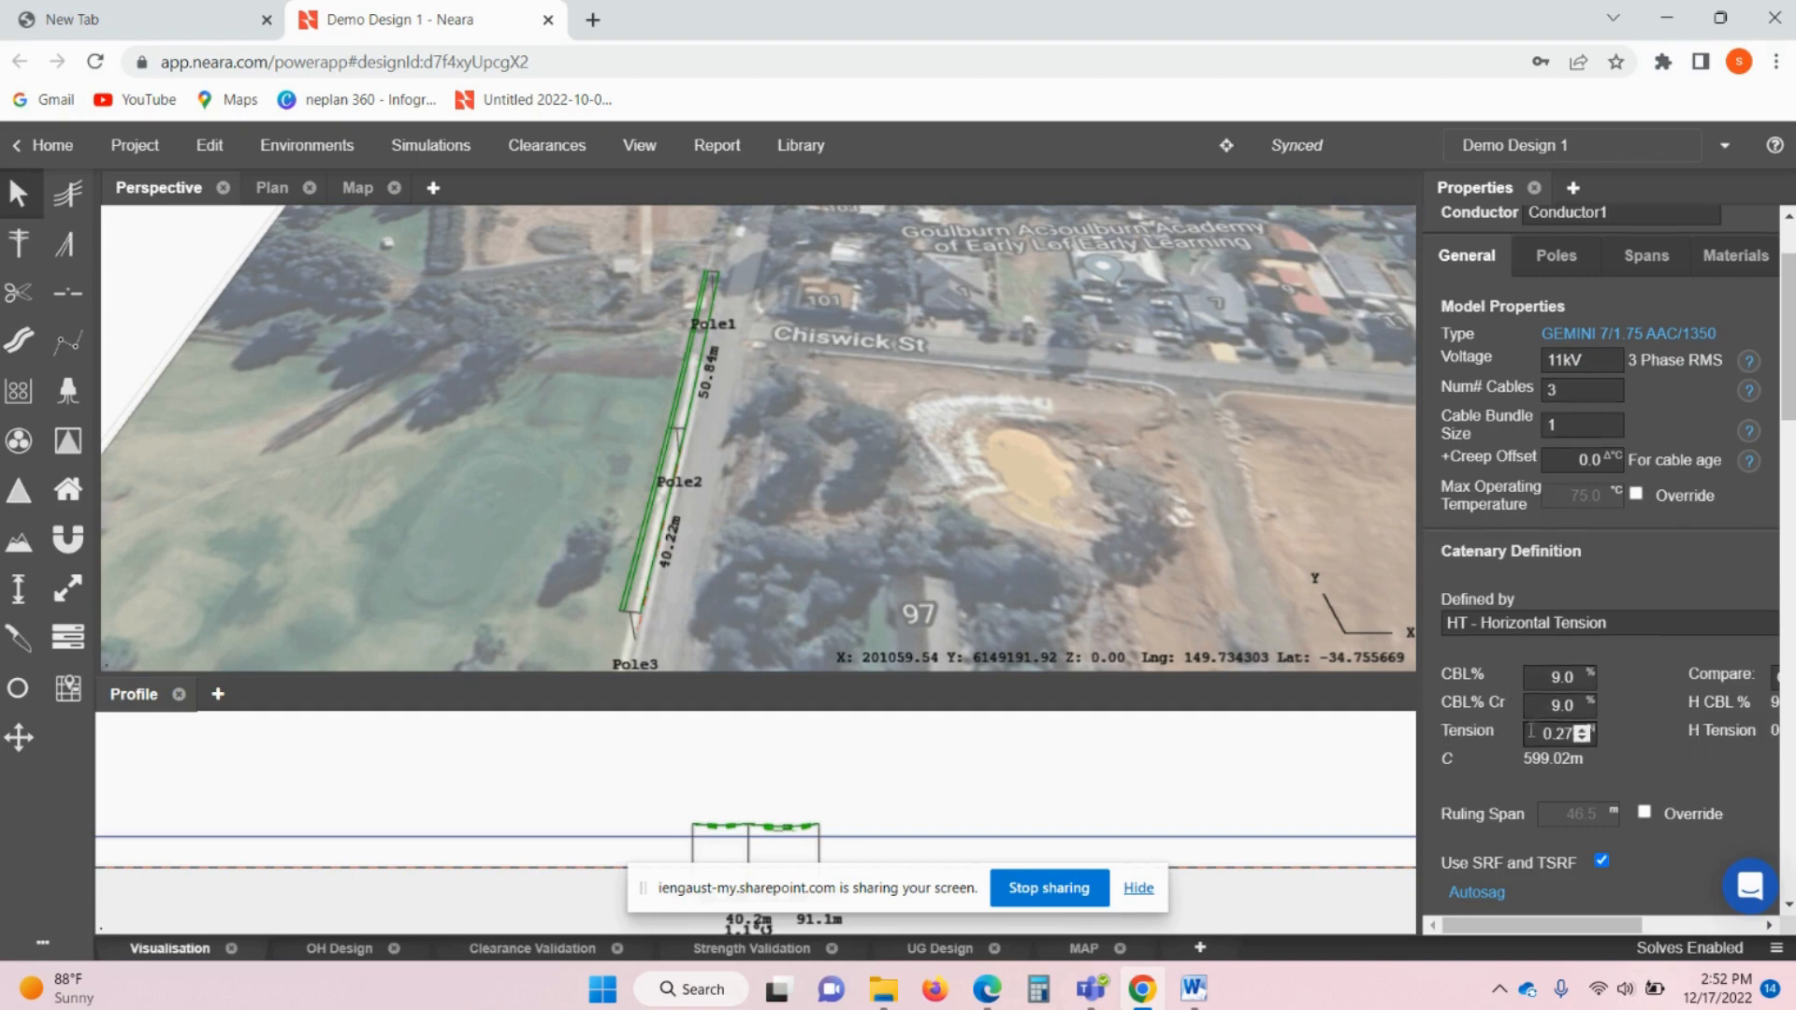
scroll(1532, 732, down, 5)
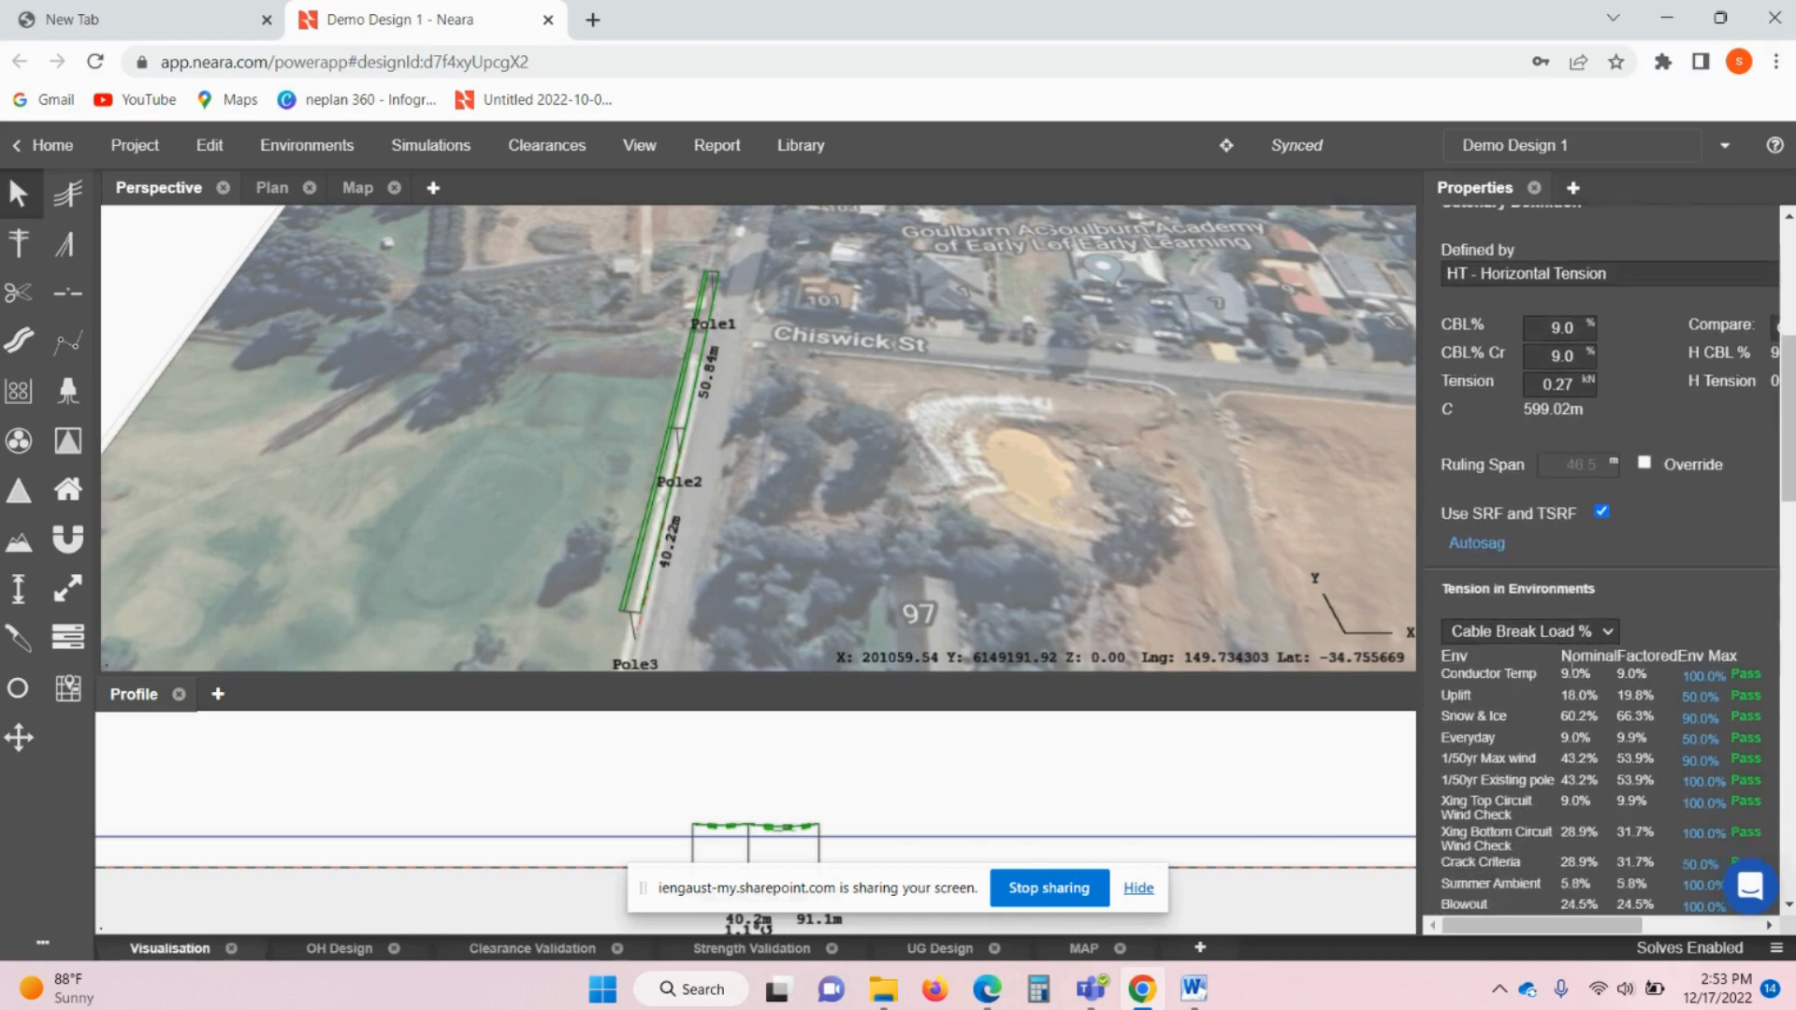
scroll(1575, 666, down, 4)
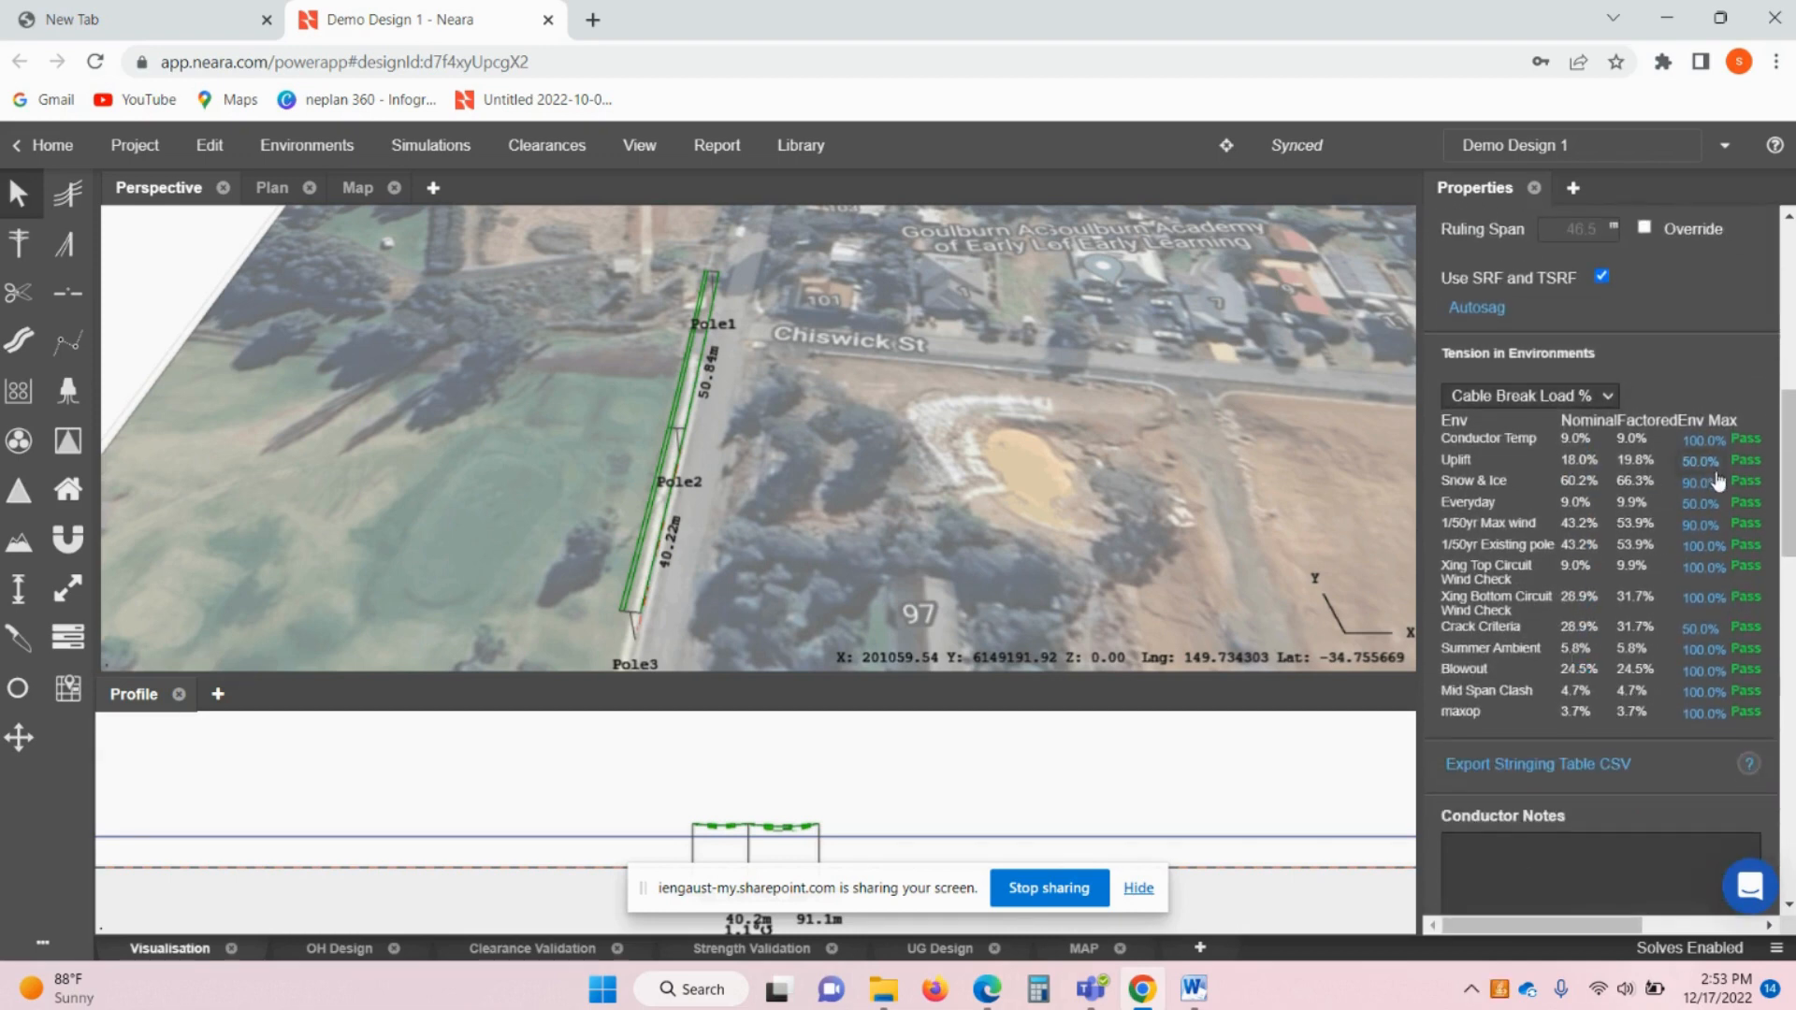
- Box-select Pole1–Pole3 and the conductor and delete them
click(1757, 805)
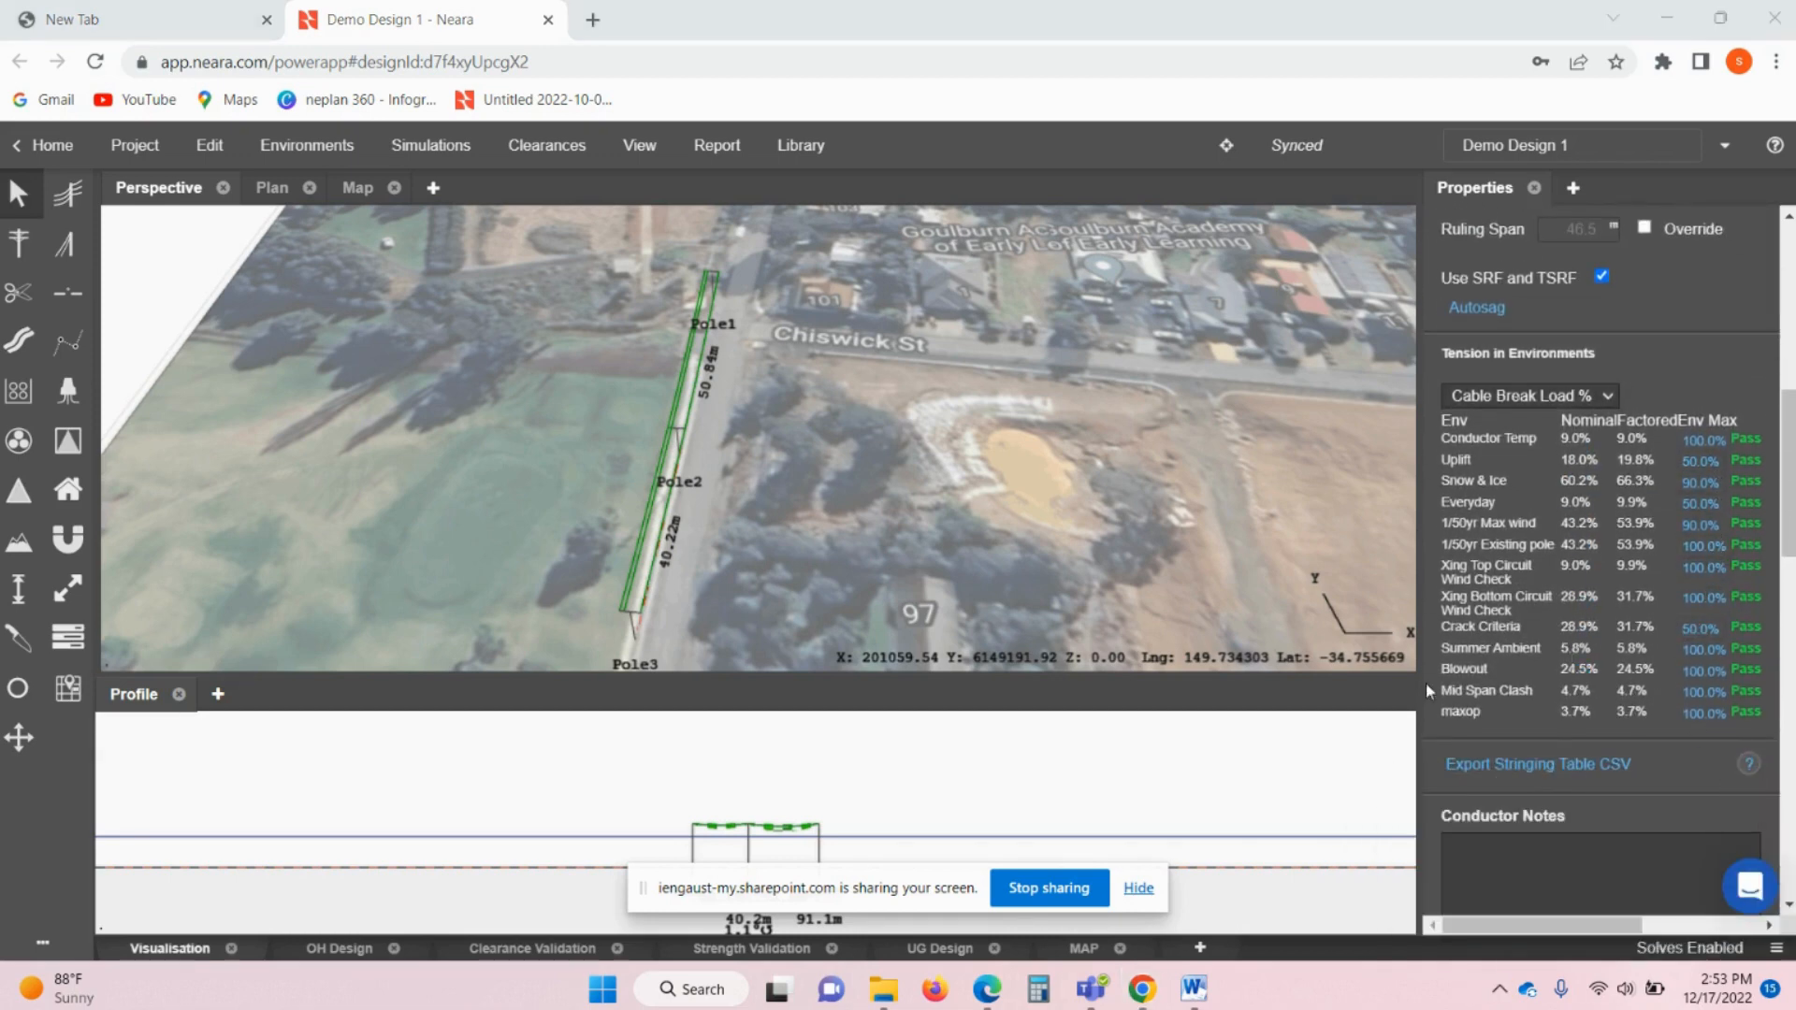
scroll(862, 489, up, 2)
scroll(766, 486, down, 2)
drag(734, 388, 752, 441)
scroll(754, 449, down, 2)
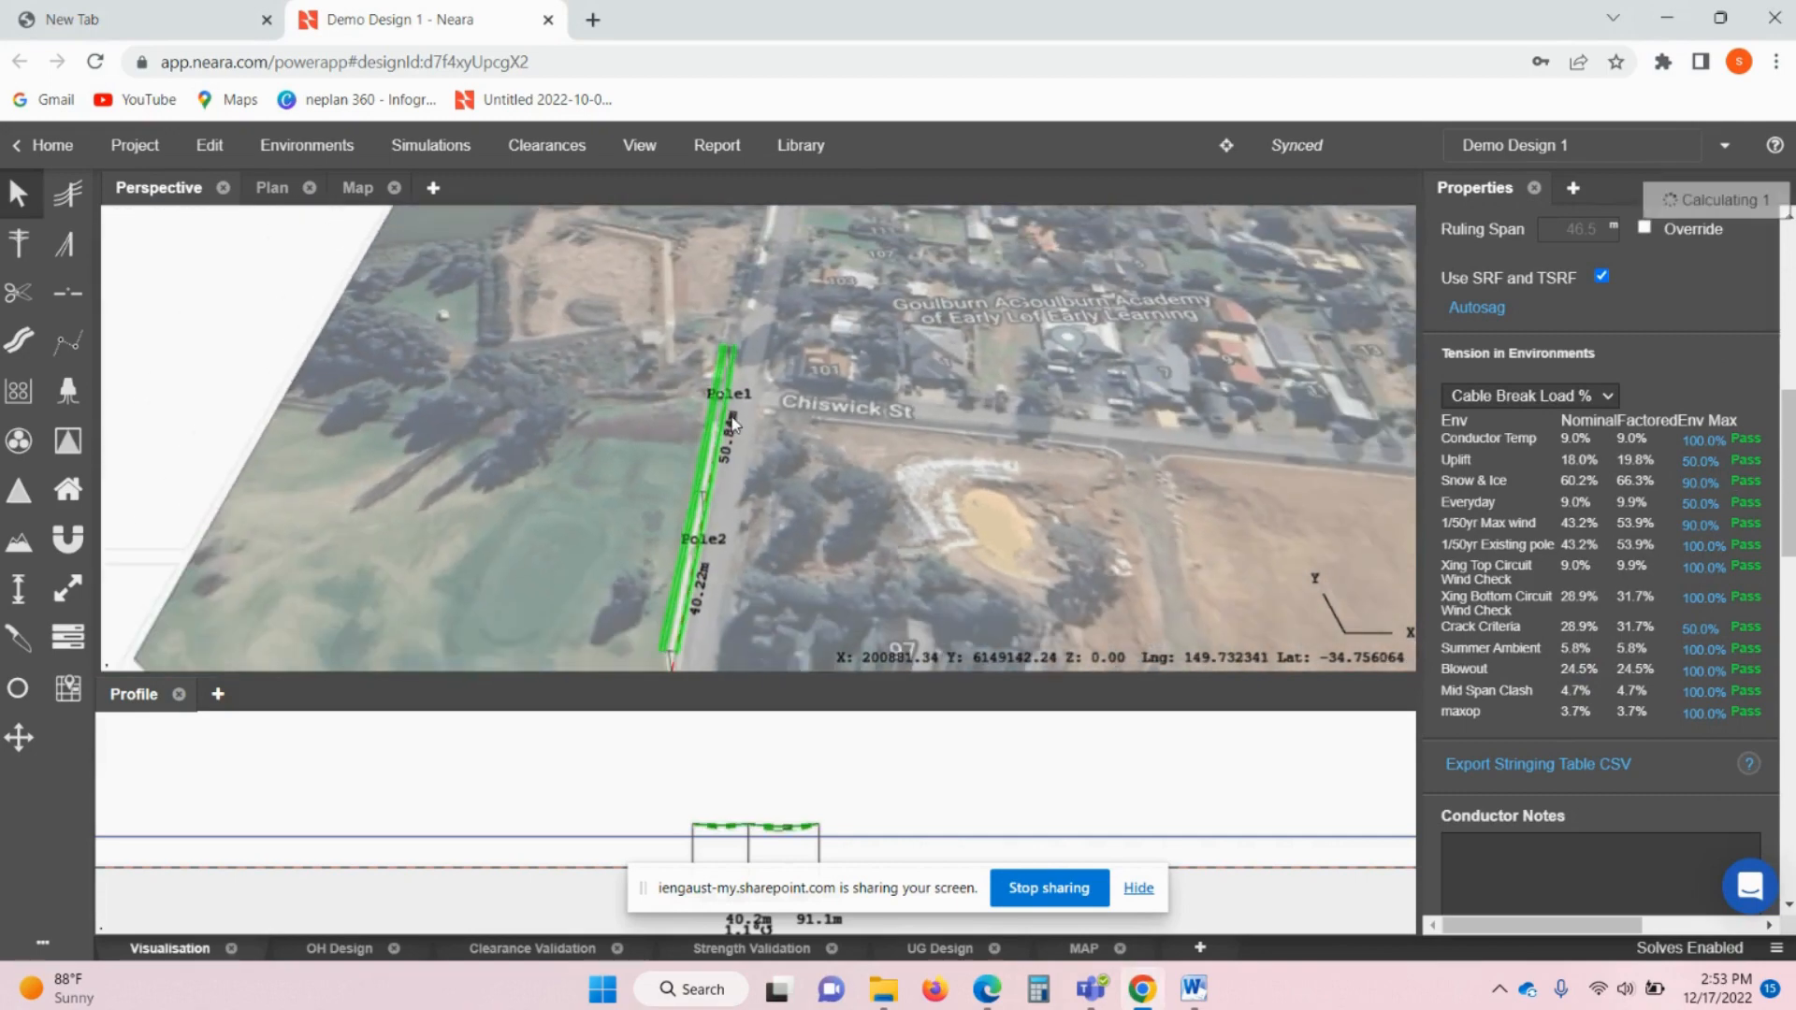
drag(547, 281, 840, 666)
key(Delete)
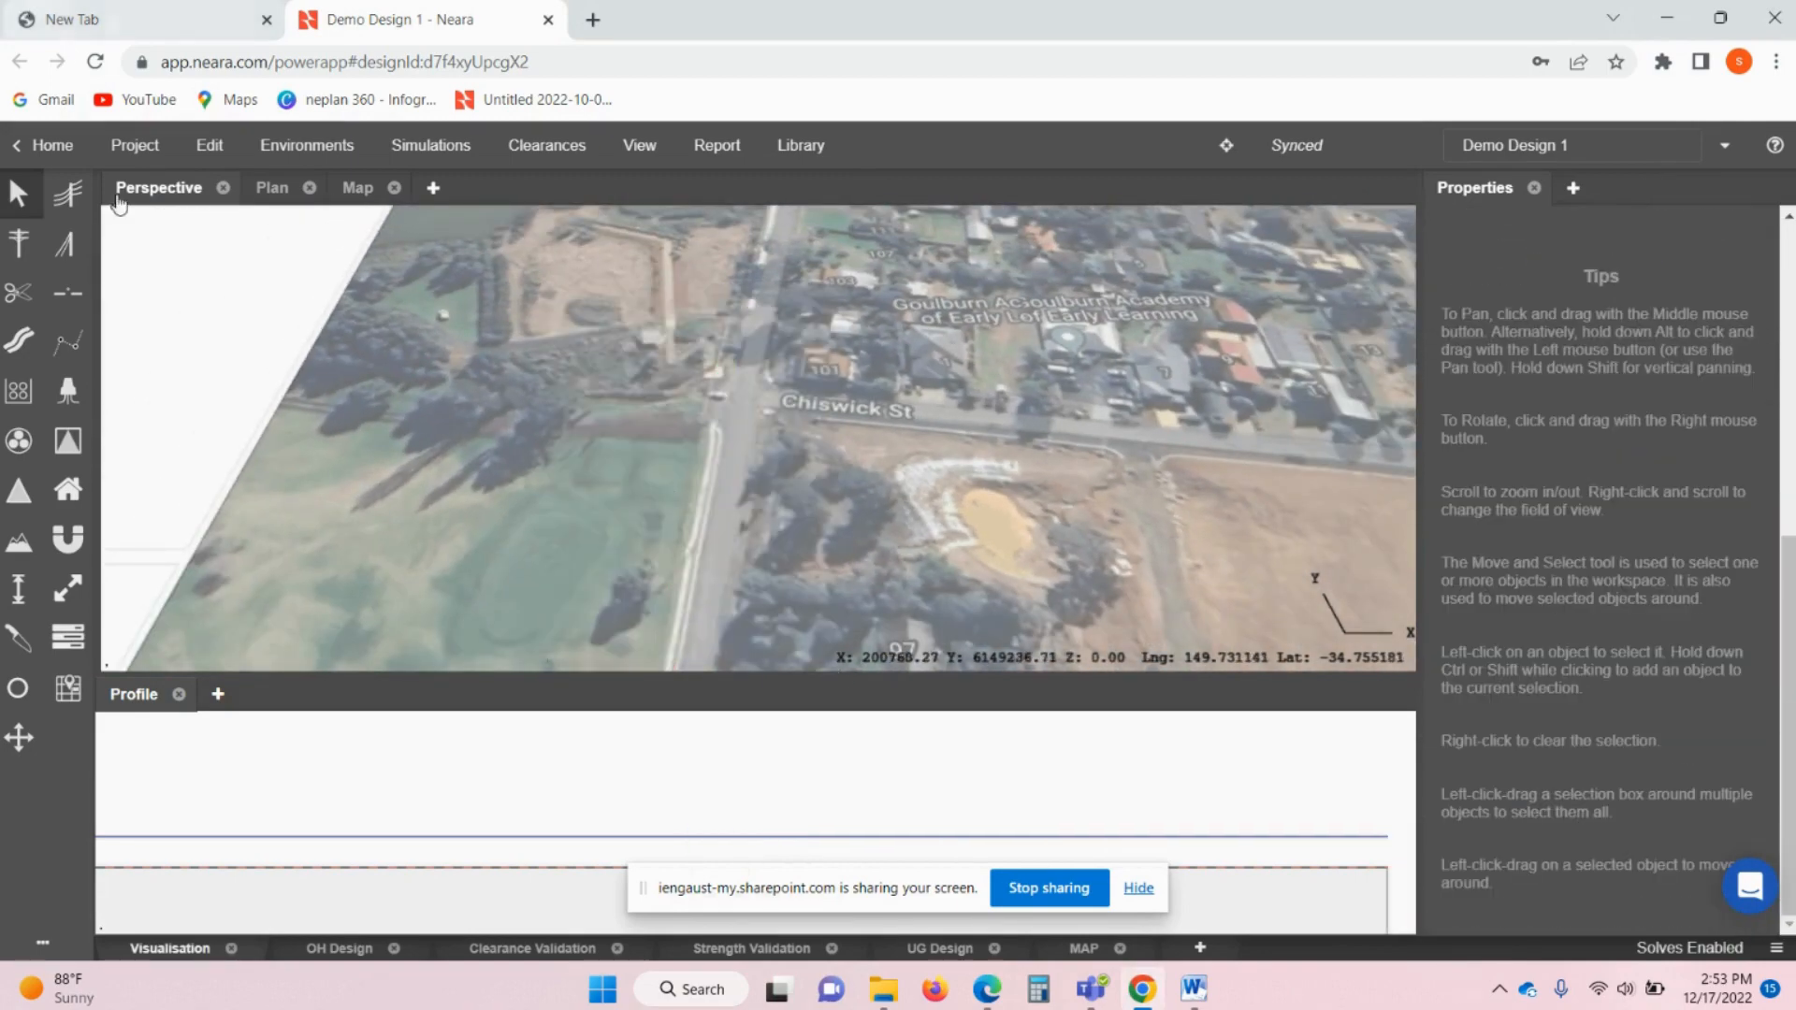
- Import ESSENTIAL ENERGY\Goulburn (2).csv as Combination (Terrain, Poles, Features) and apply it
click(136, 147)
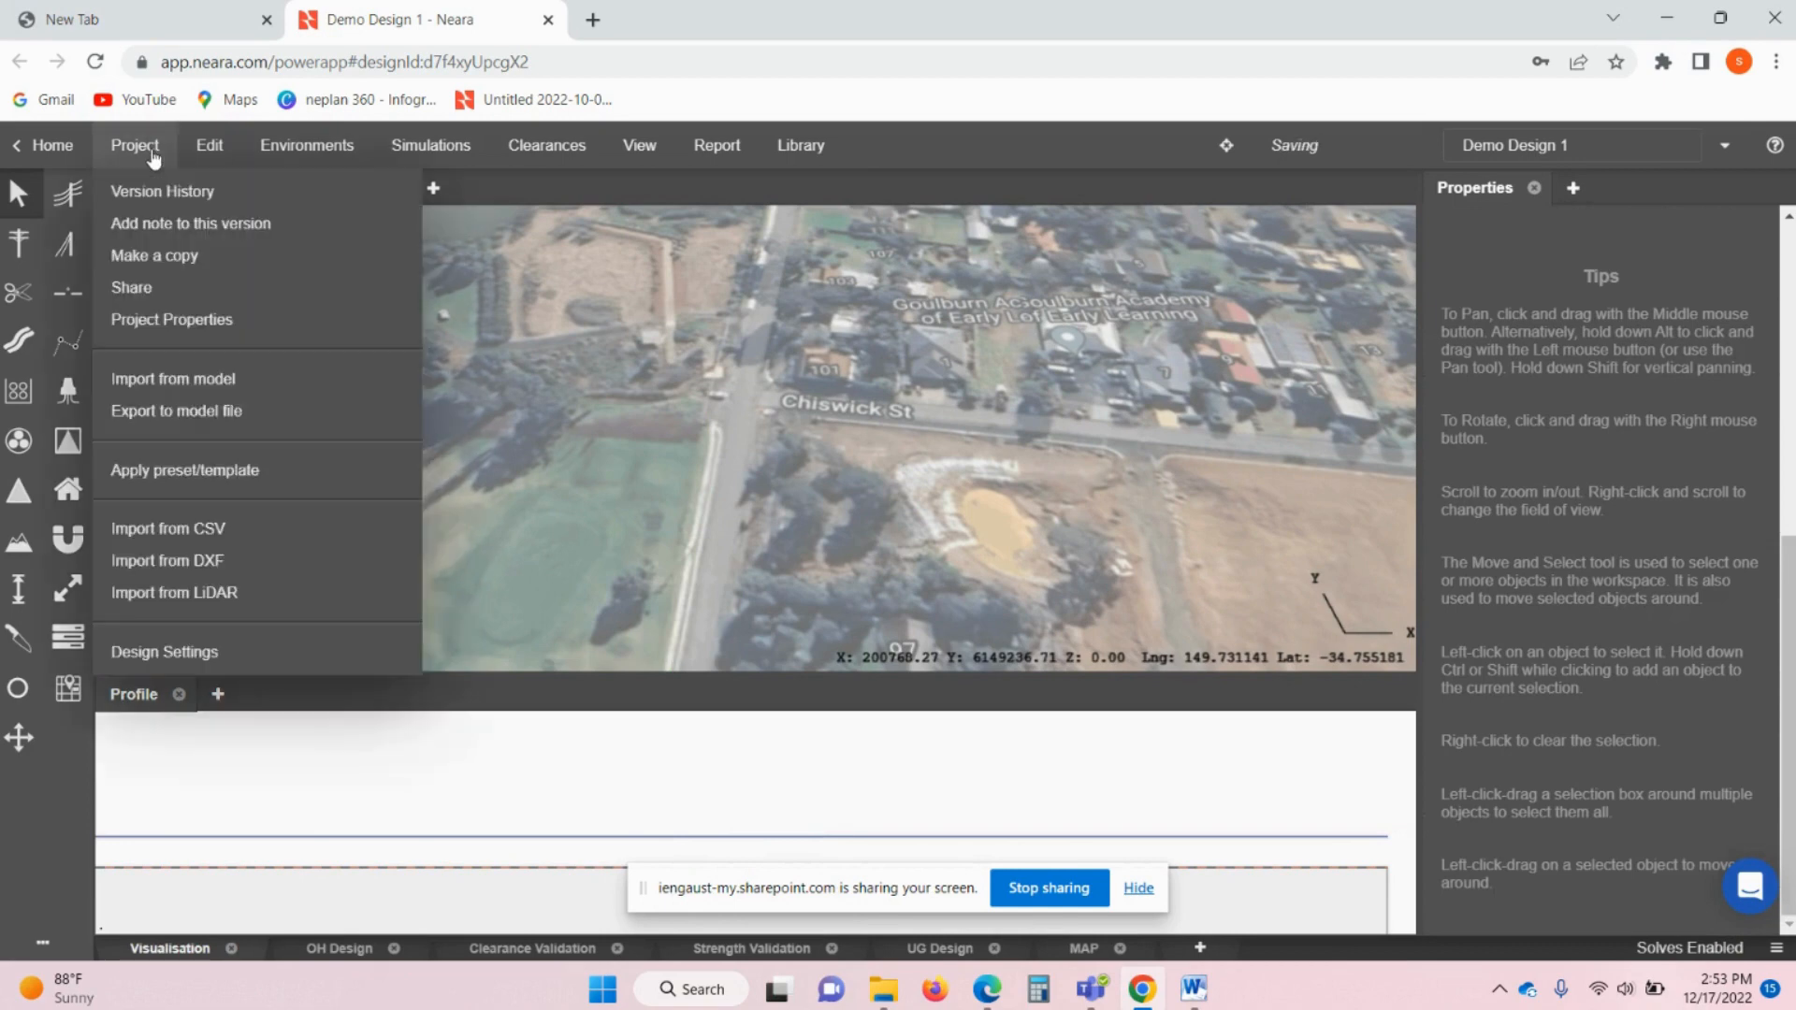
click(186, 531)
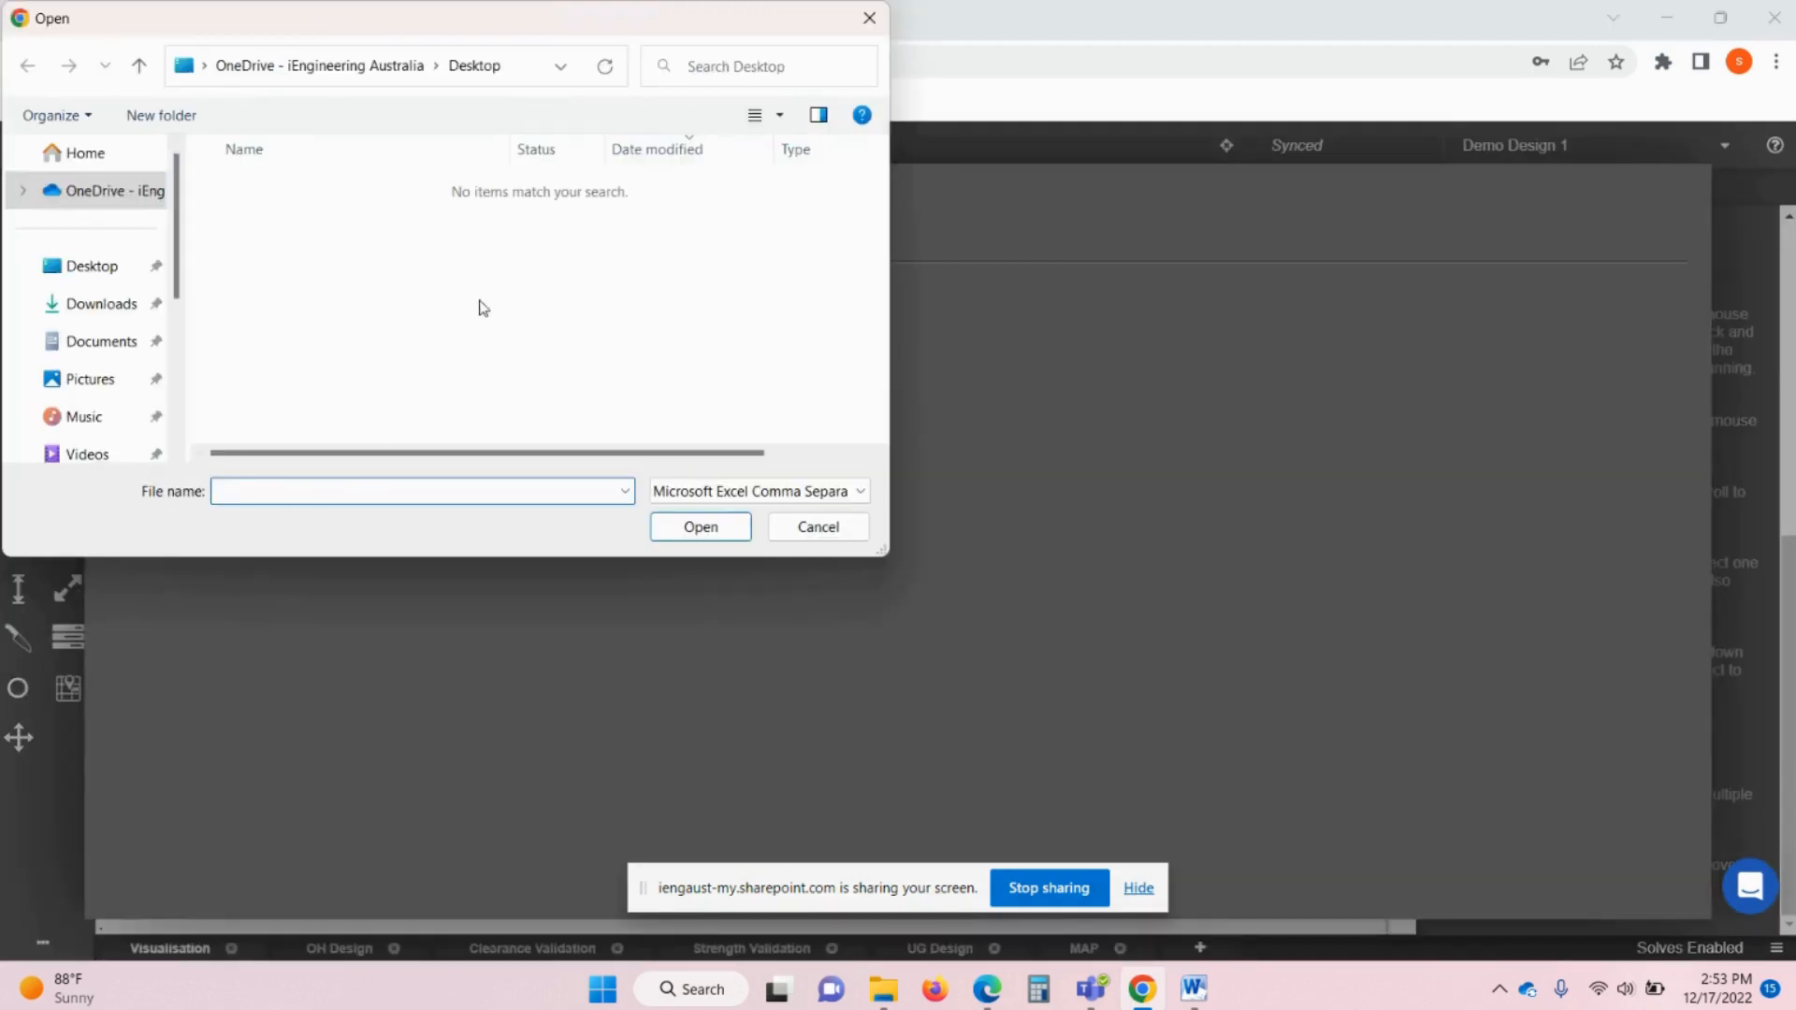
click(112, 192)
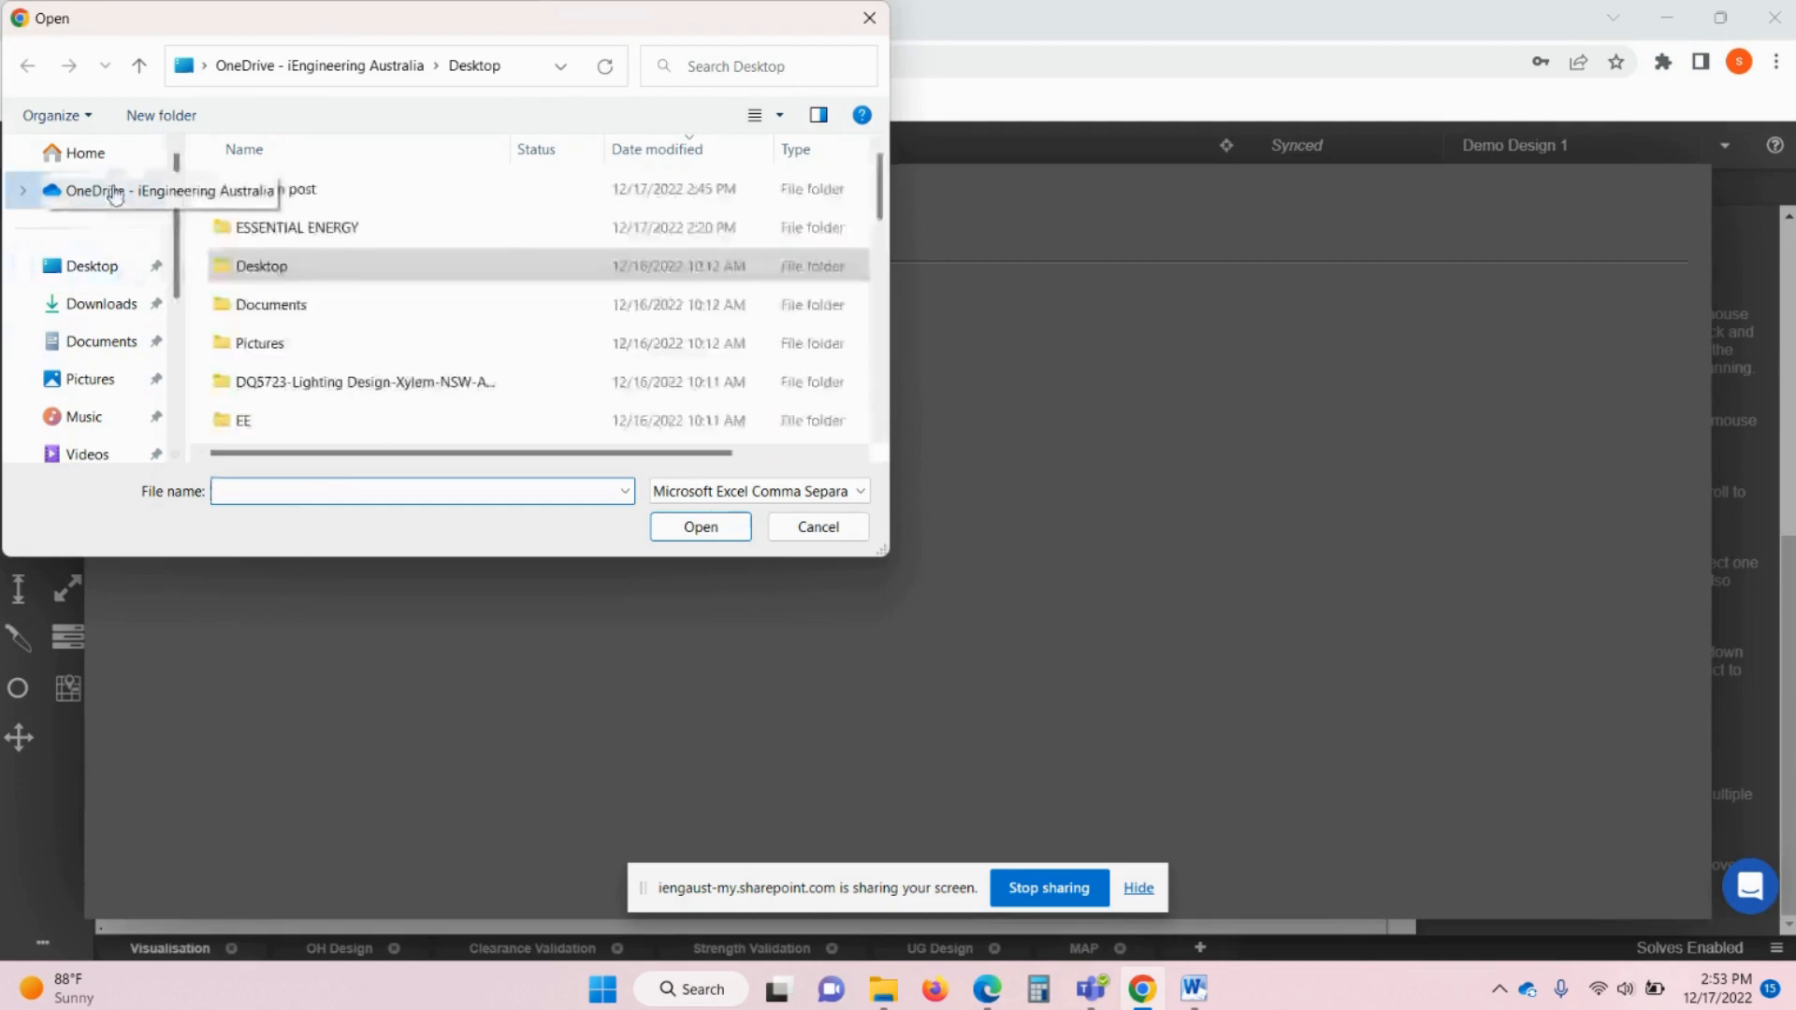
double_click(304, 229)
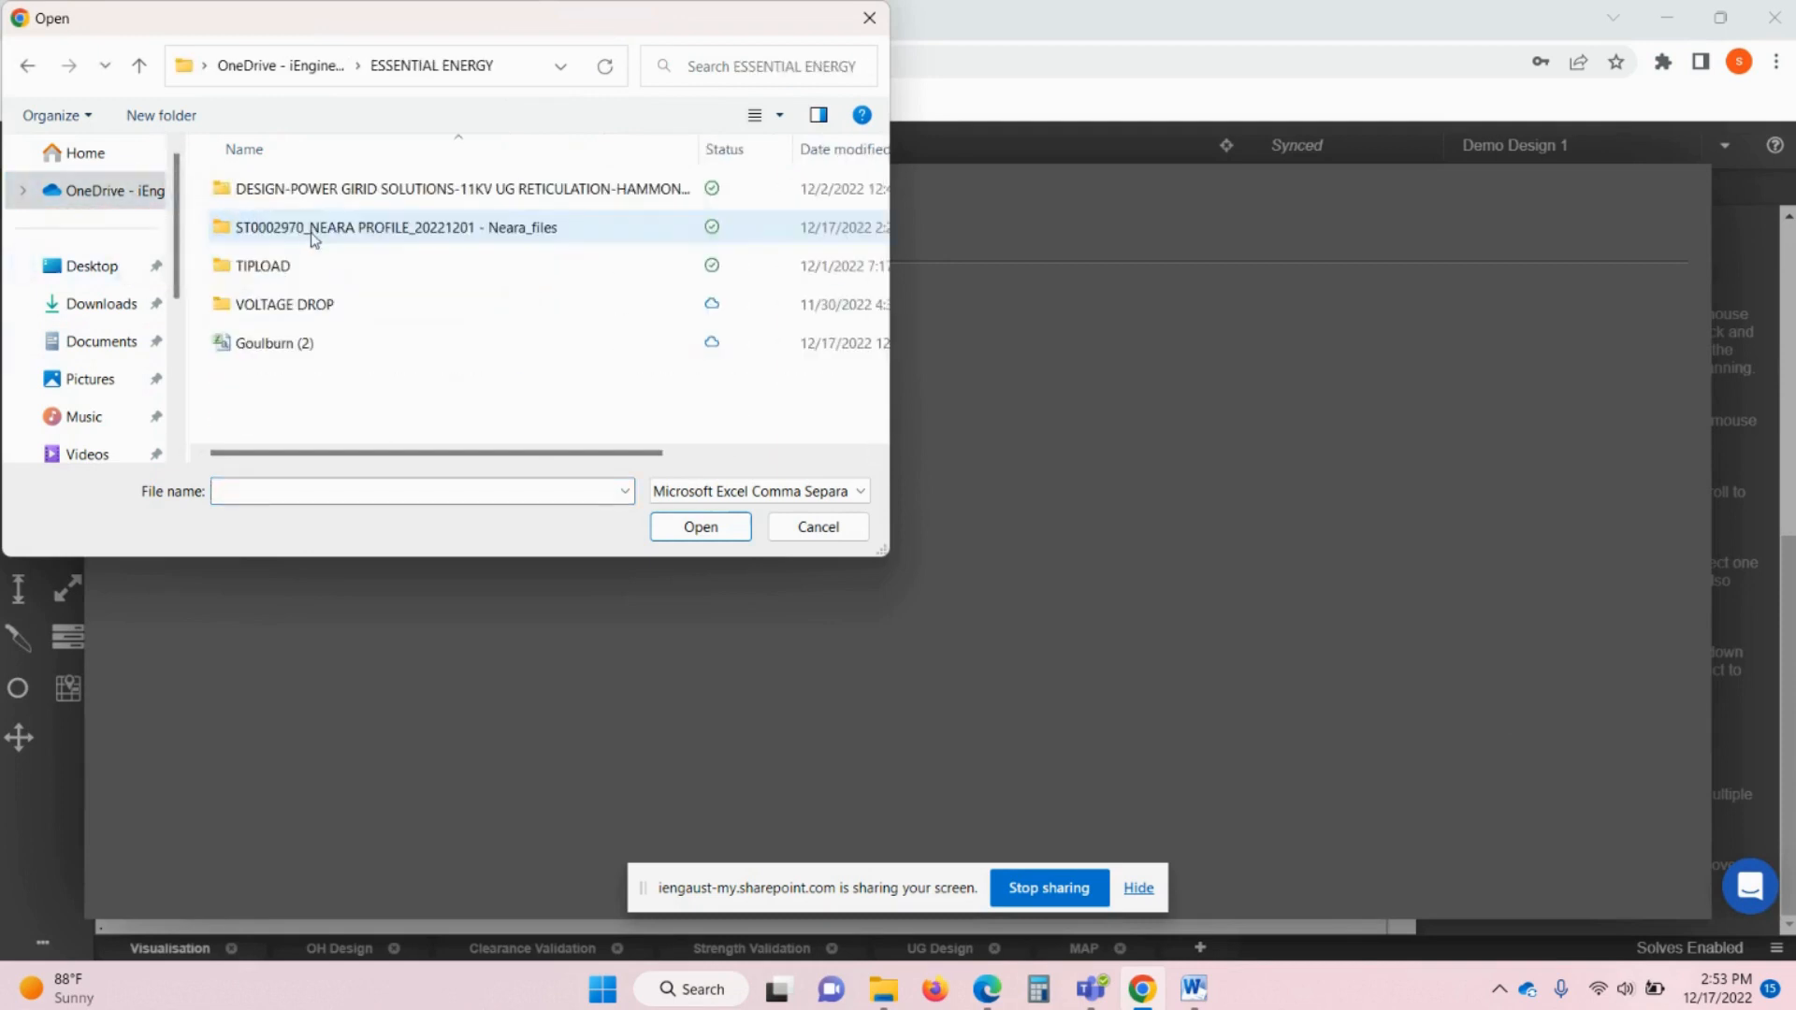
click(281, 356)
click(689, 527)
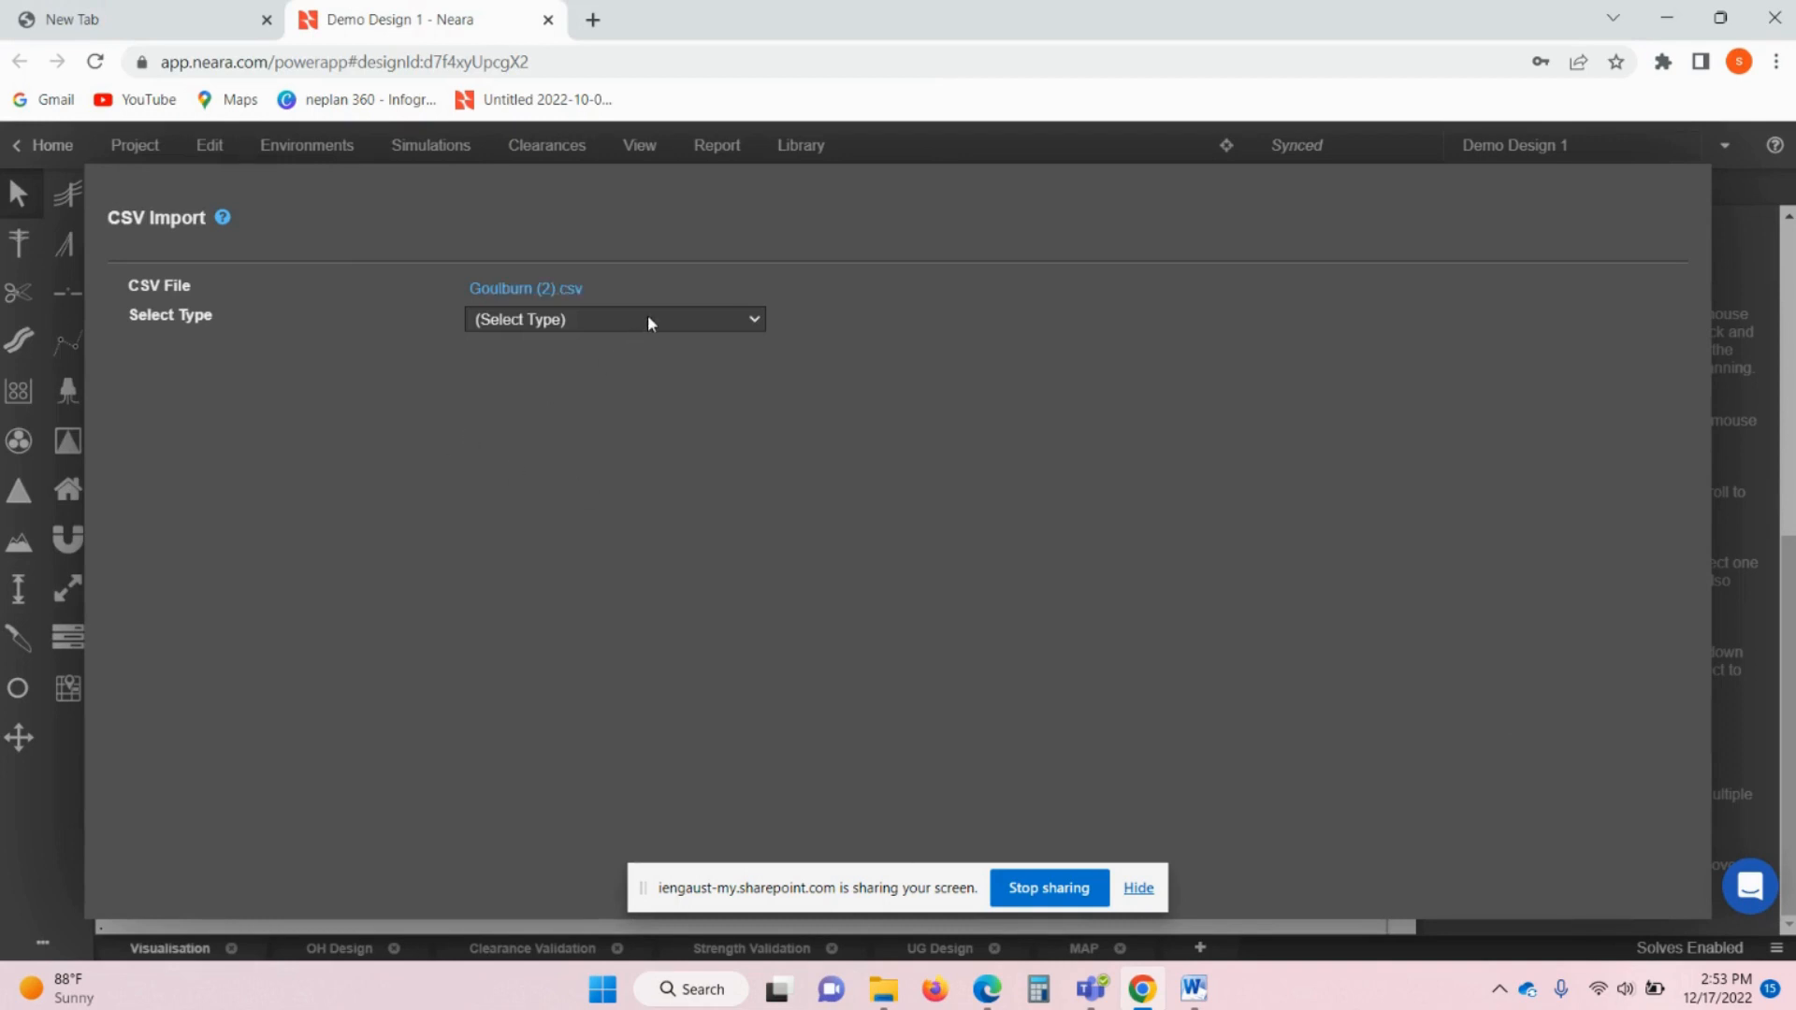
click(722, 316)
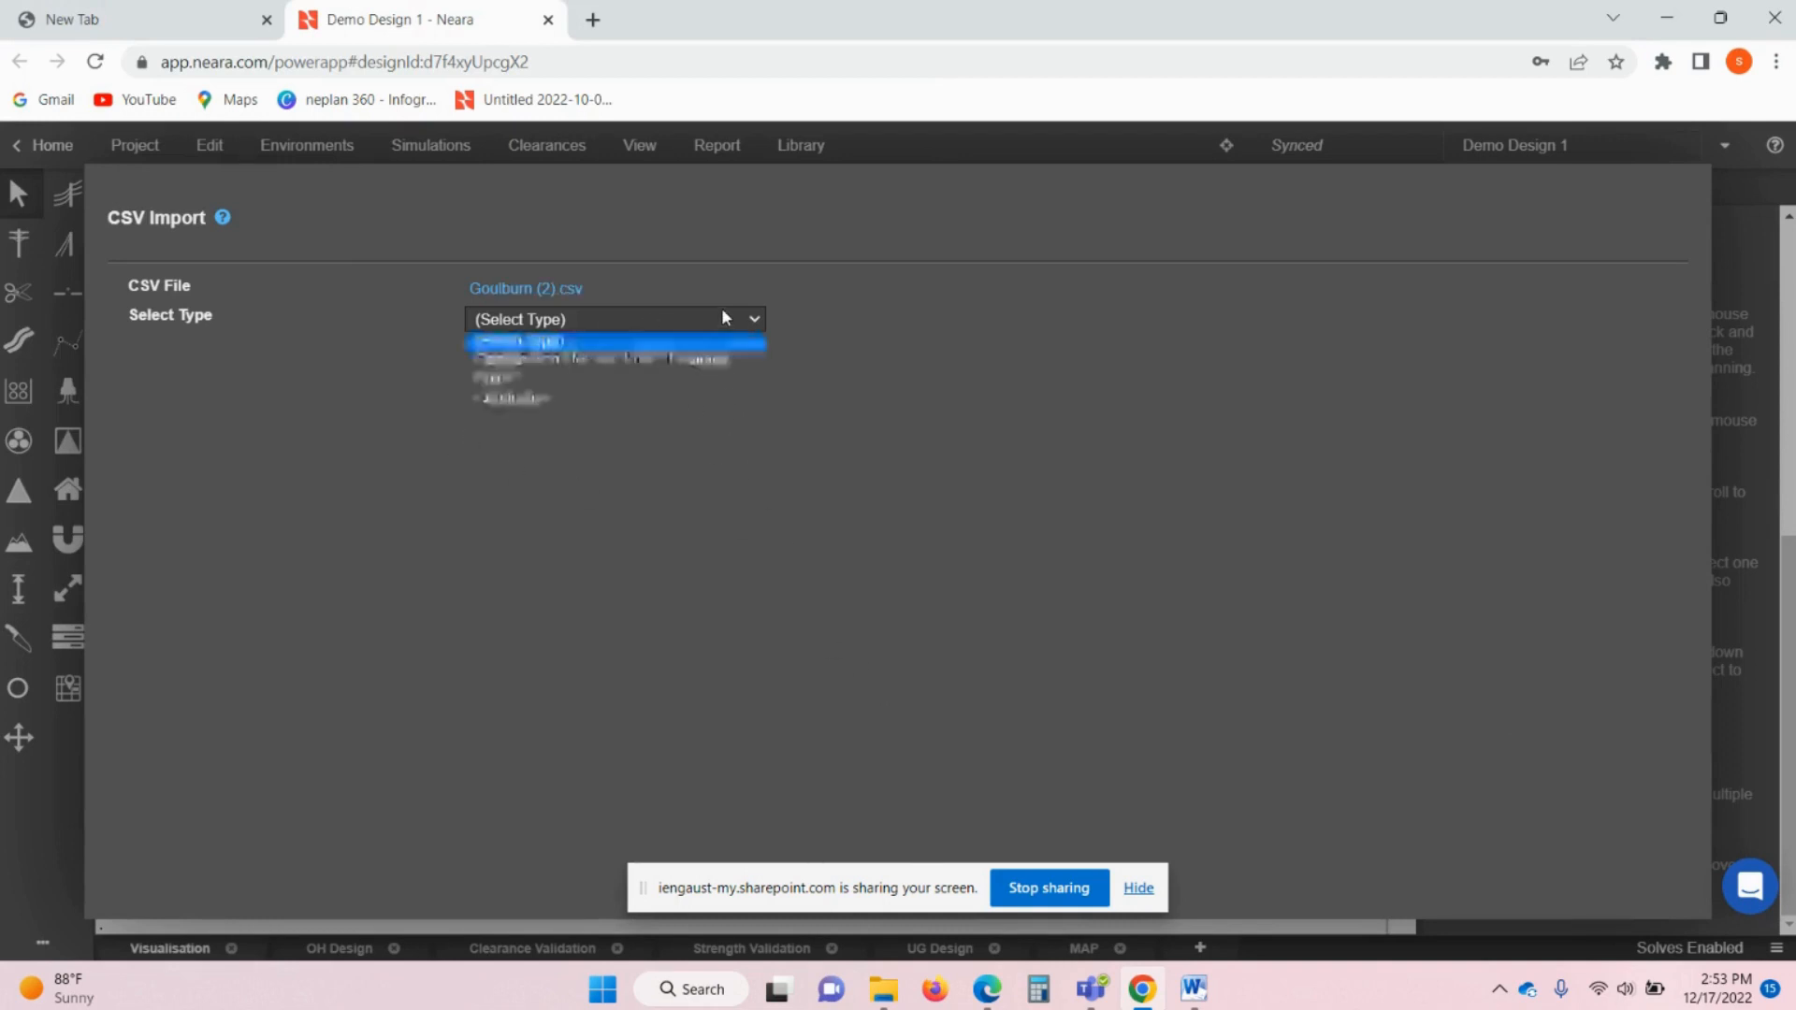
click(622, 357)
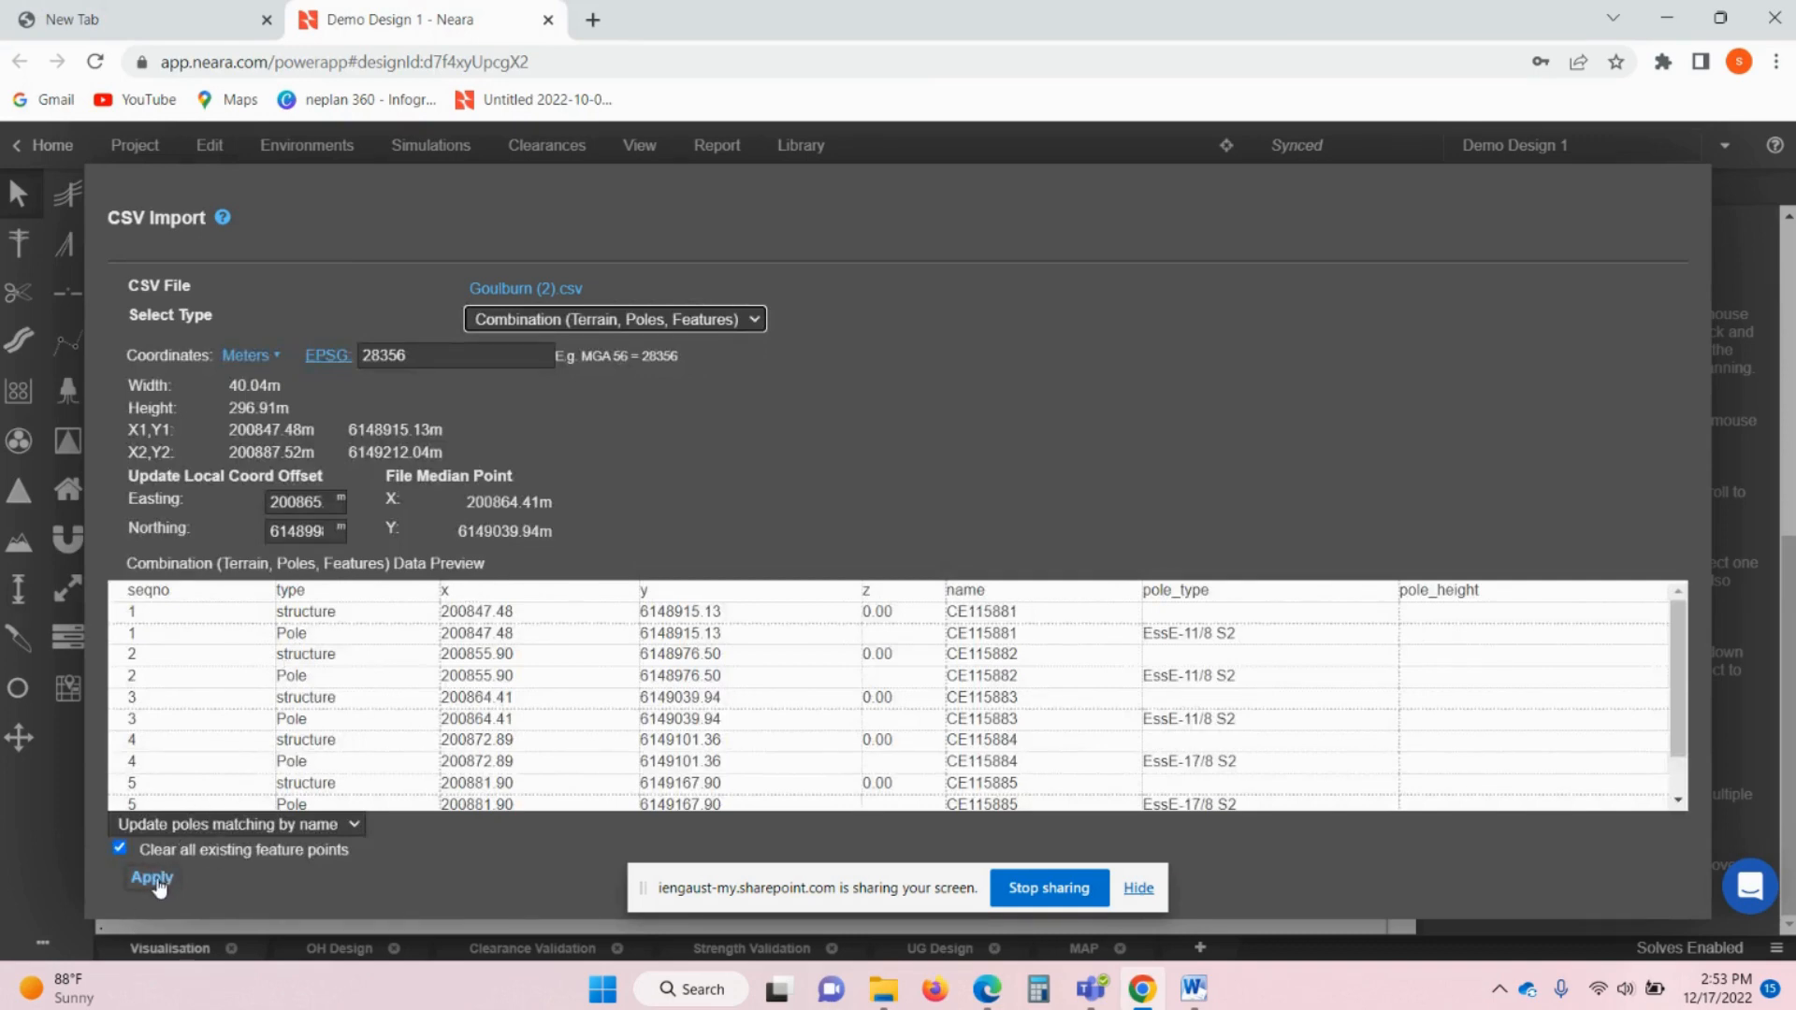
click(152, 880)
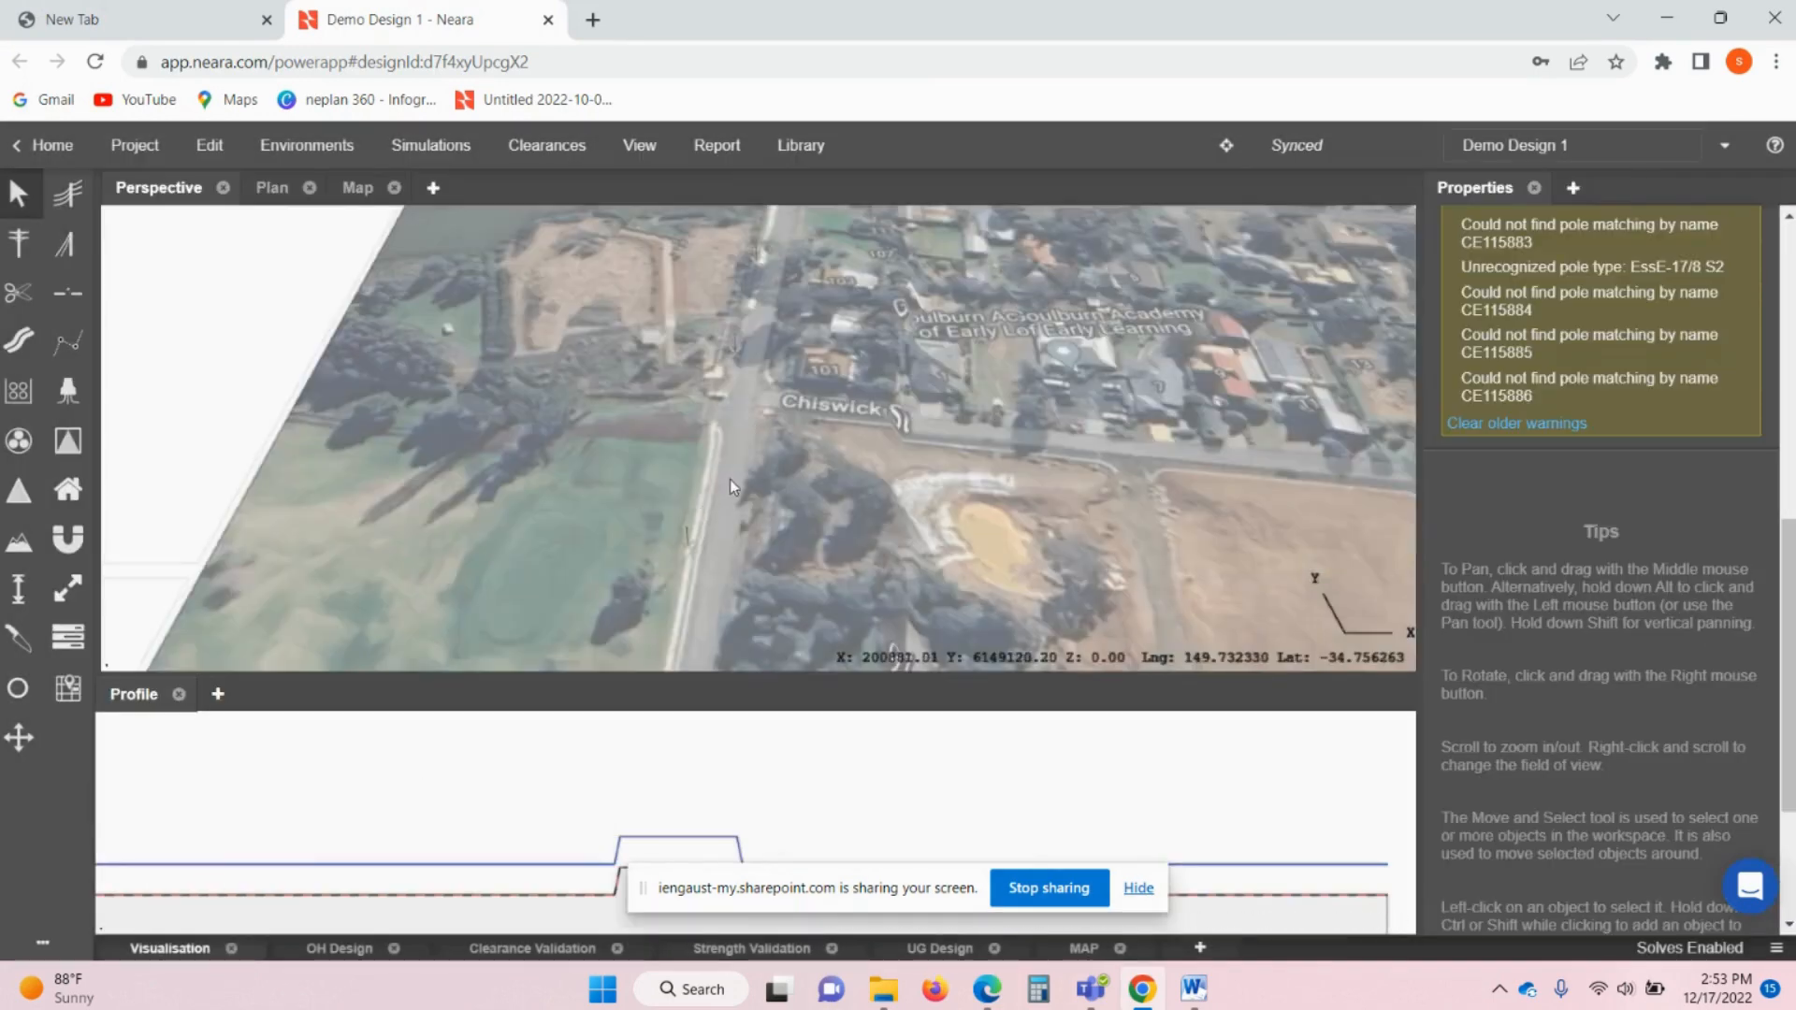
- Navigate the view along May St to bring pole CE115886 into sight
scroll(746, 430, down, 2)
middle_drag(726, 466, 725, 367)
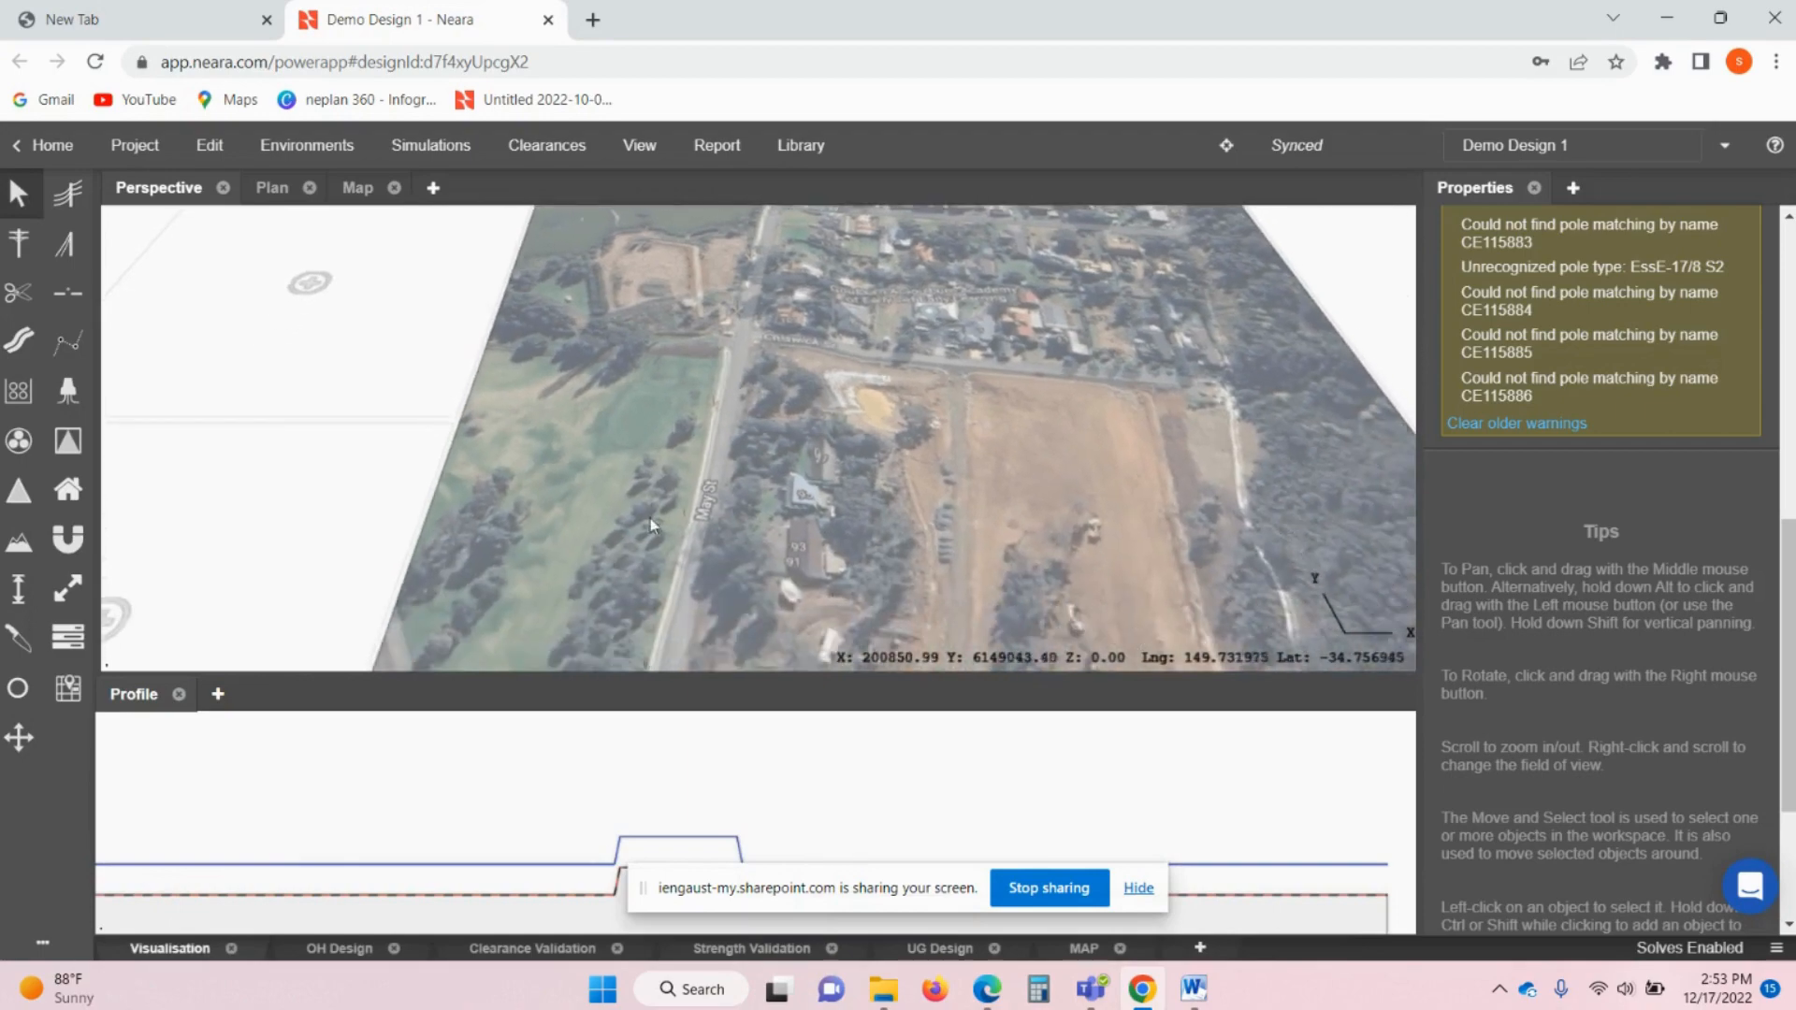
scroll(686, 518, up, 3)
scroll(688, 518, up, 5)
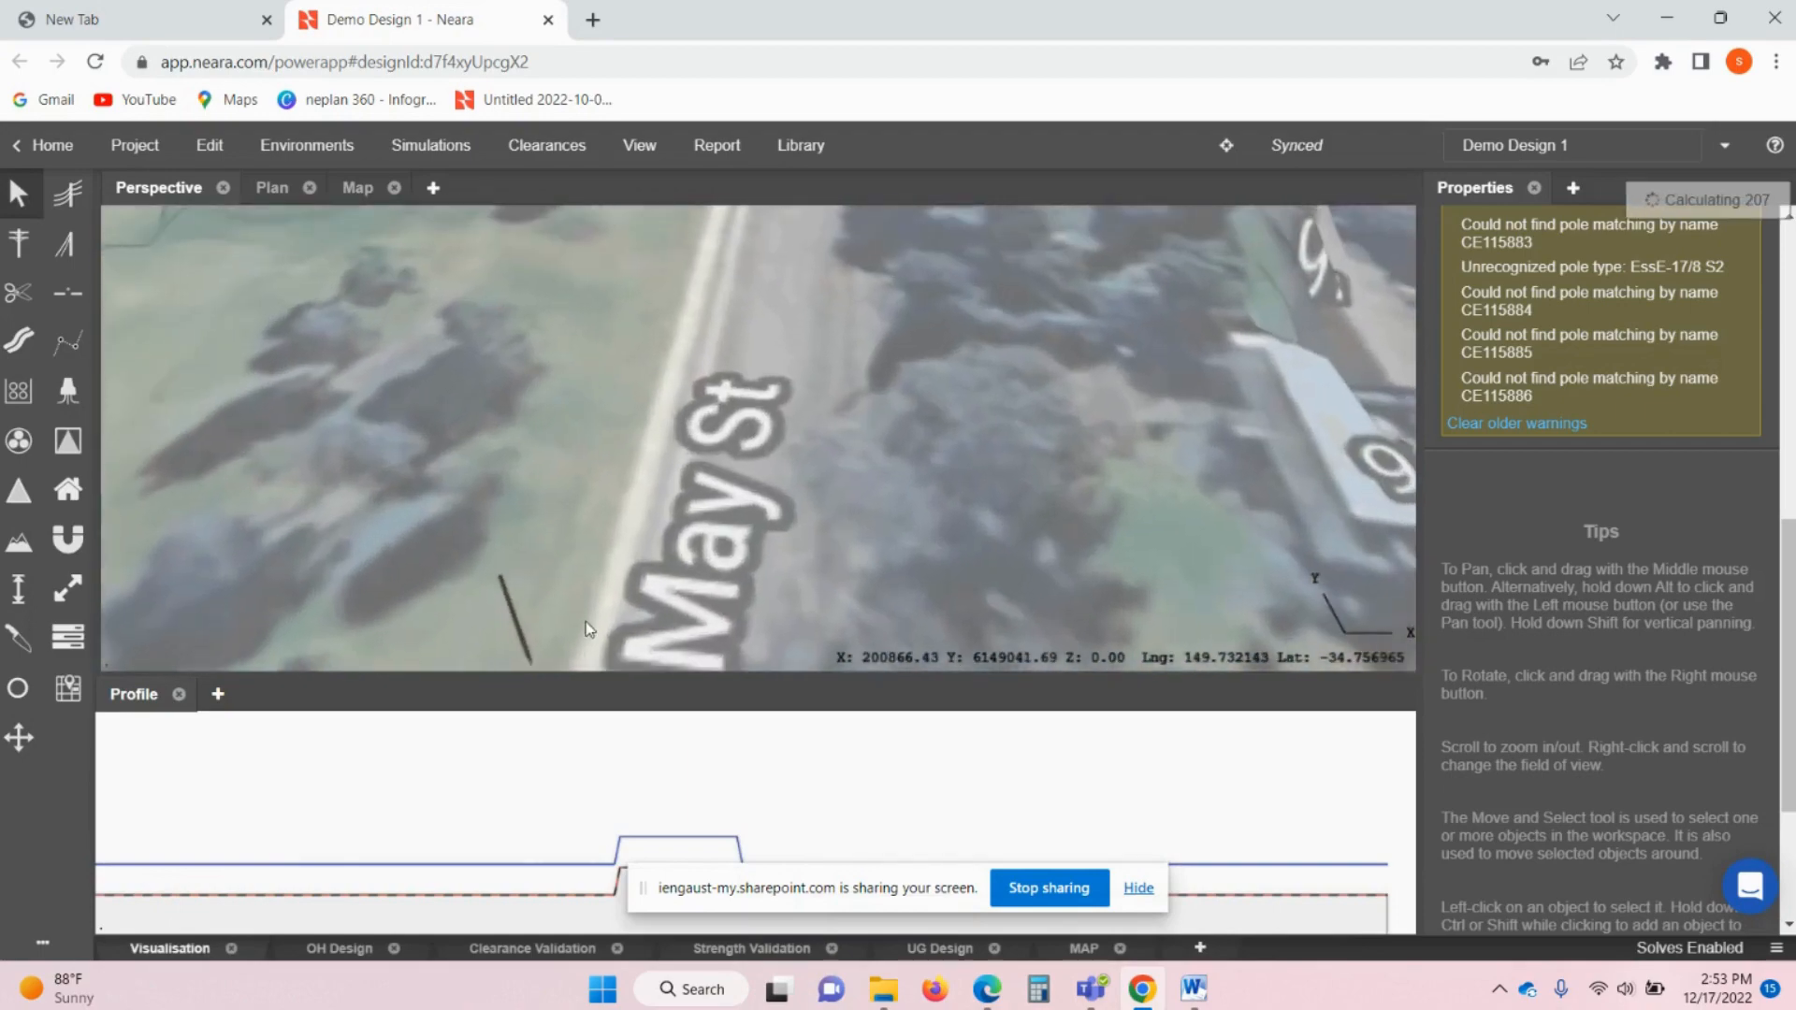
middle_drag(692, 403, 681, 544)
scroll(709, 421, down, 3)
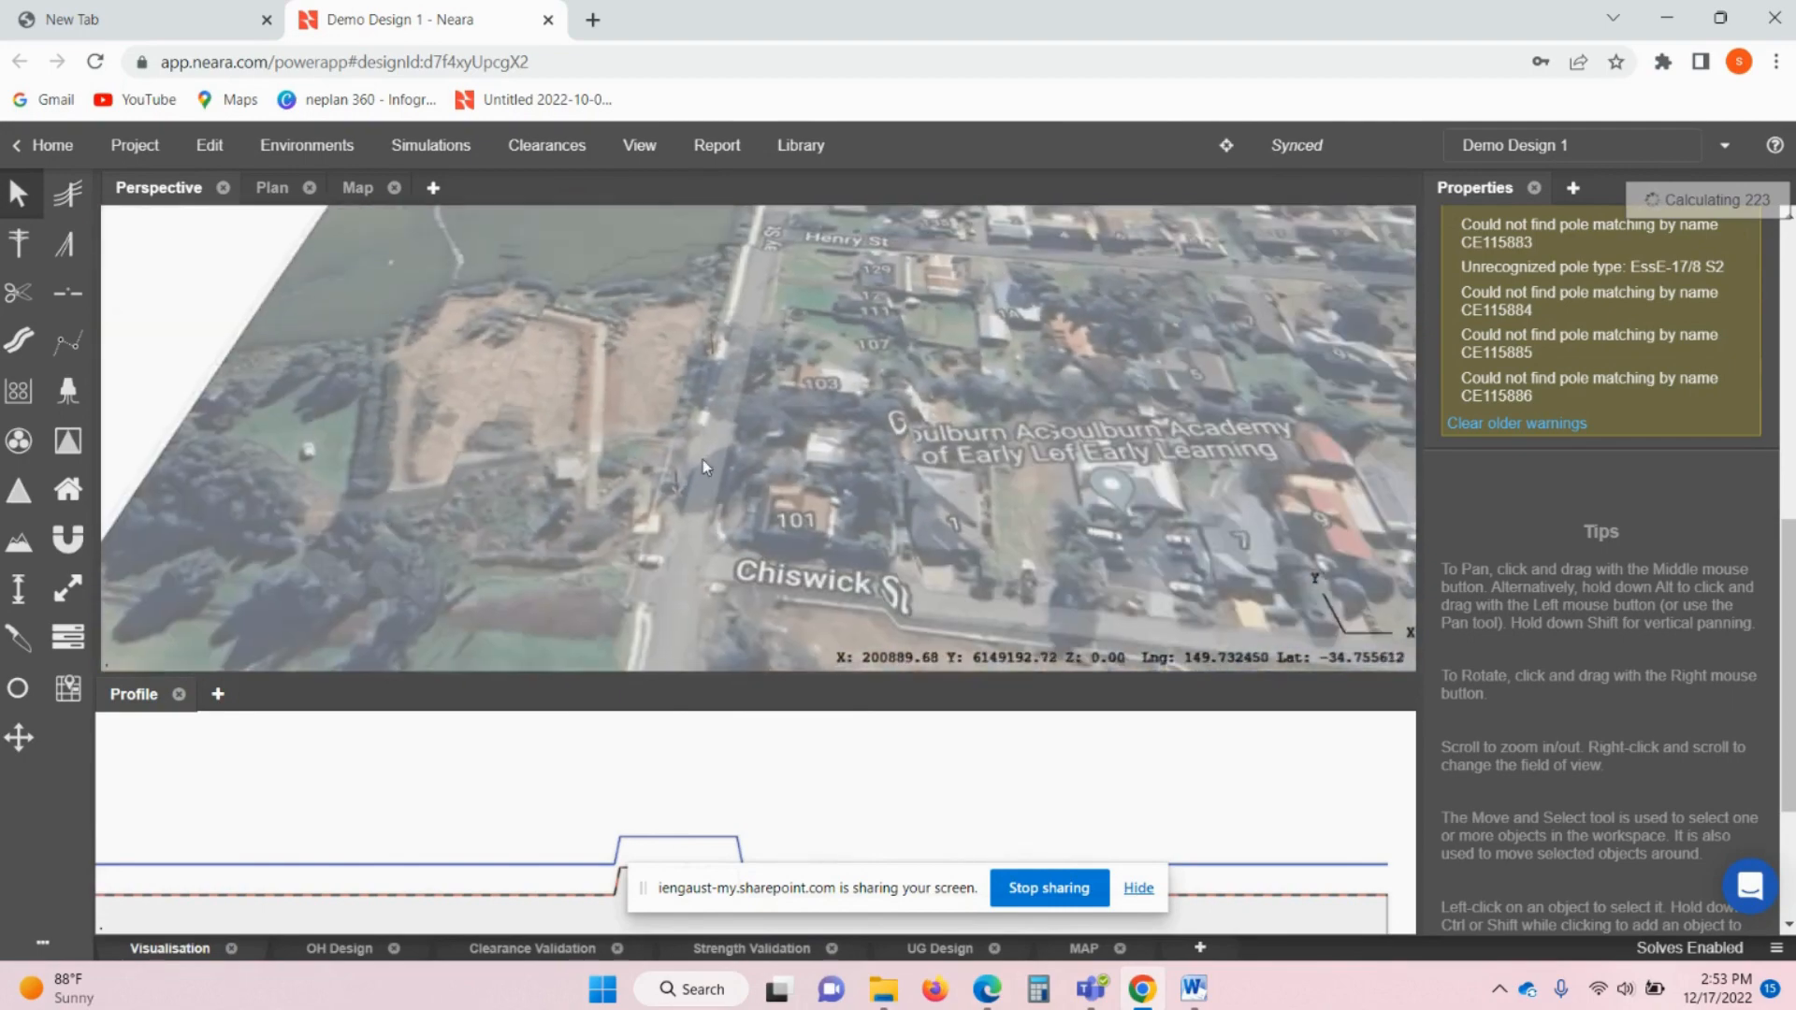
middle_drag(704, 459, 665, 593)
scroll(666, 525, up, 3)
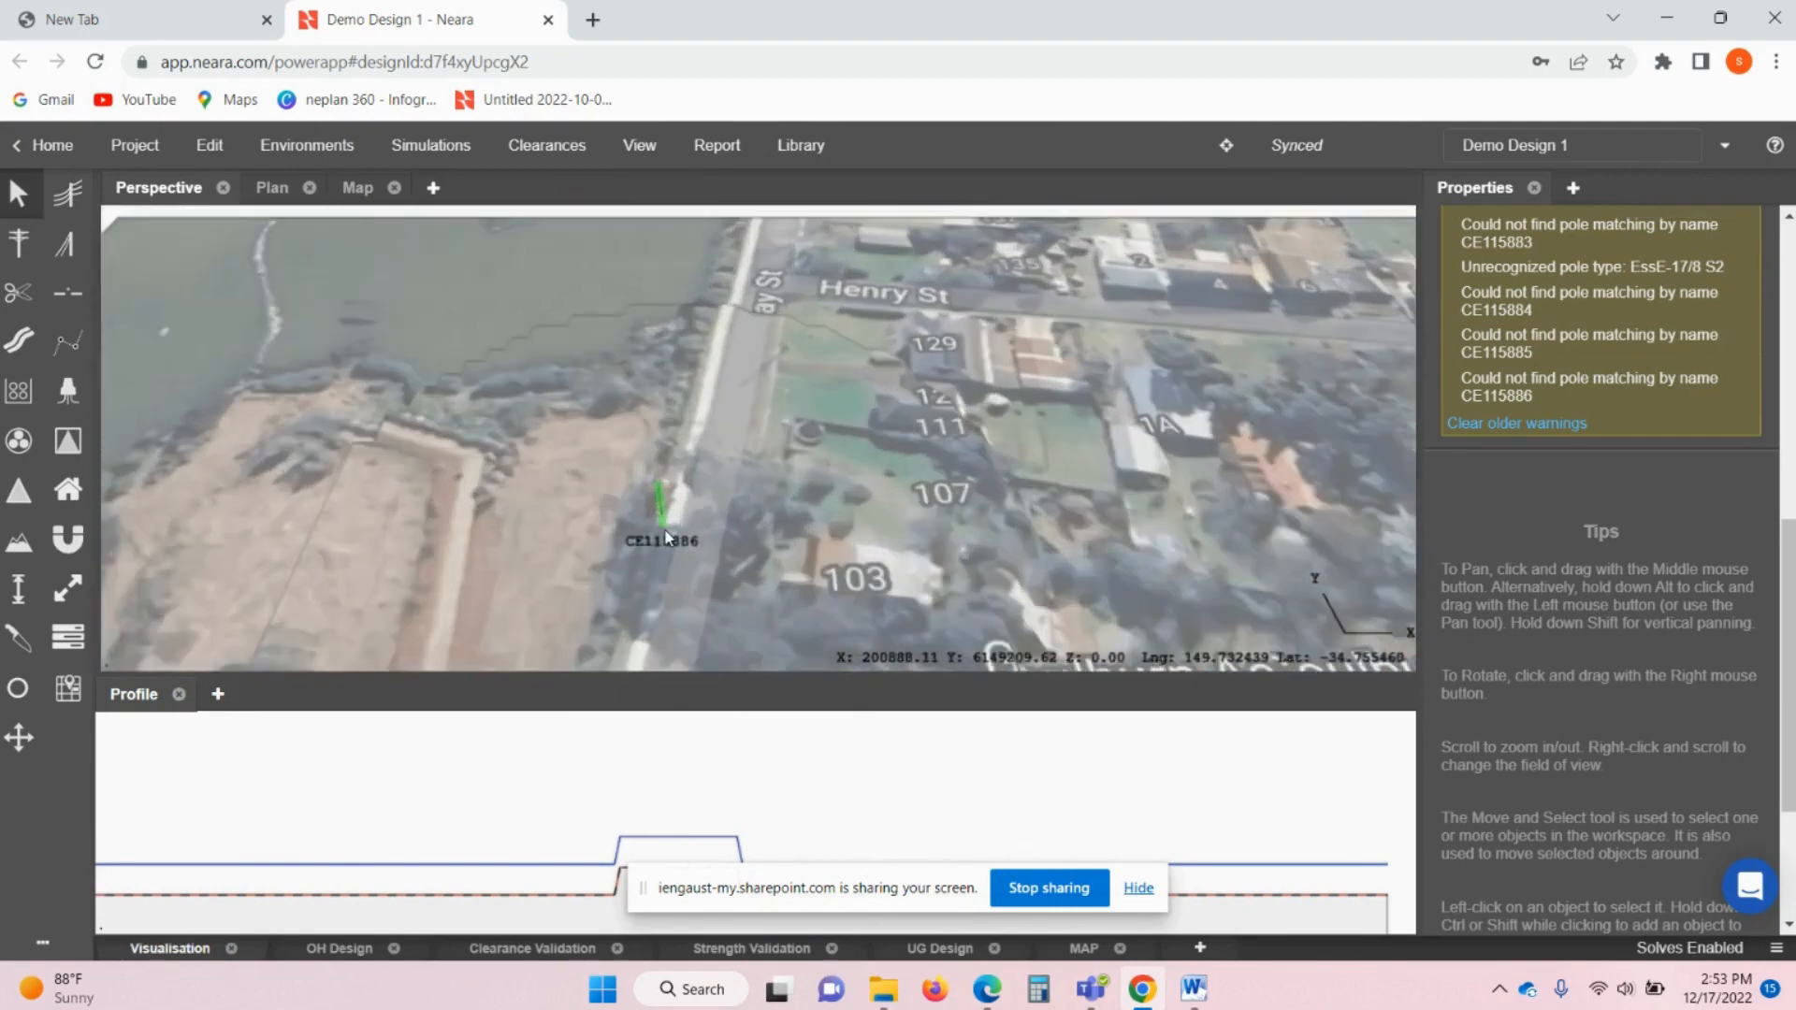
middle_drag(666, 524, 659, 397)
scroll(660, 397, up, 3)
- Select pole CE115886 and open the Pole Library from its 4PT100 8m type
click(658, 391)
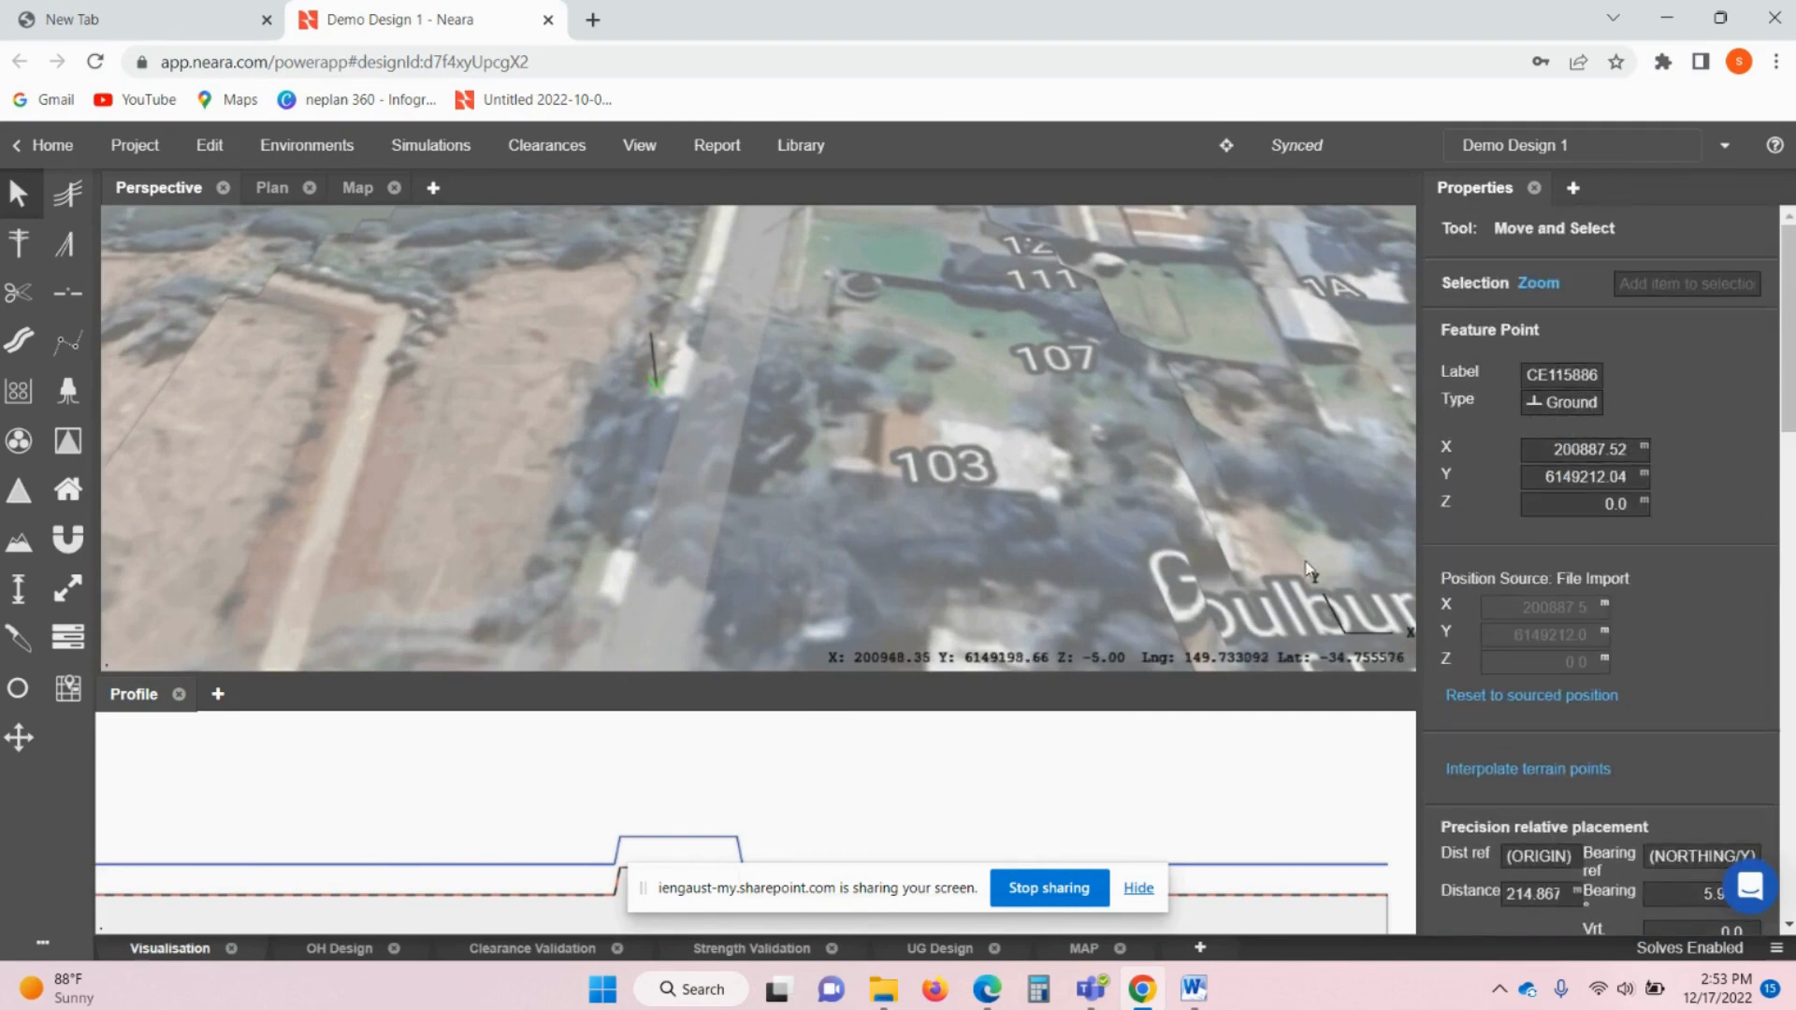
click(572, 449)
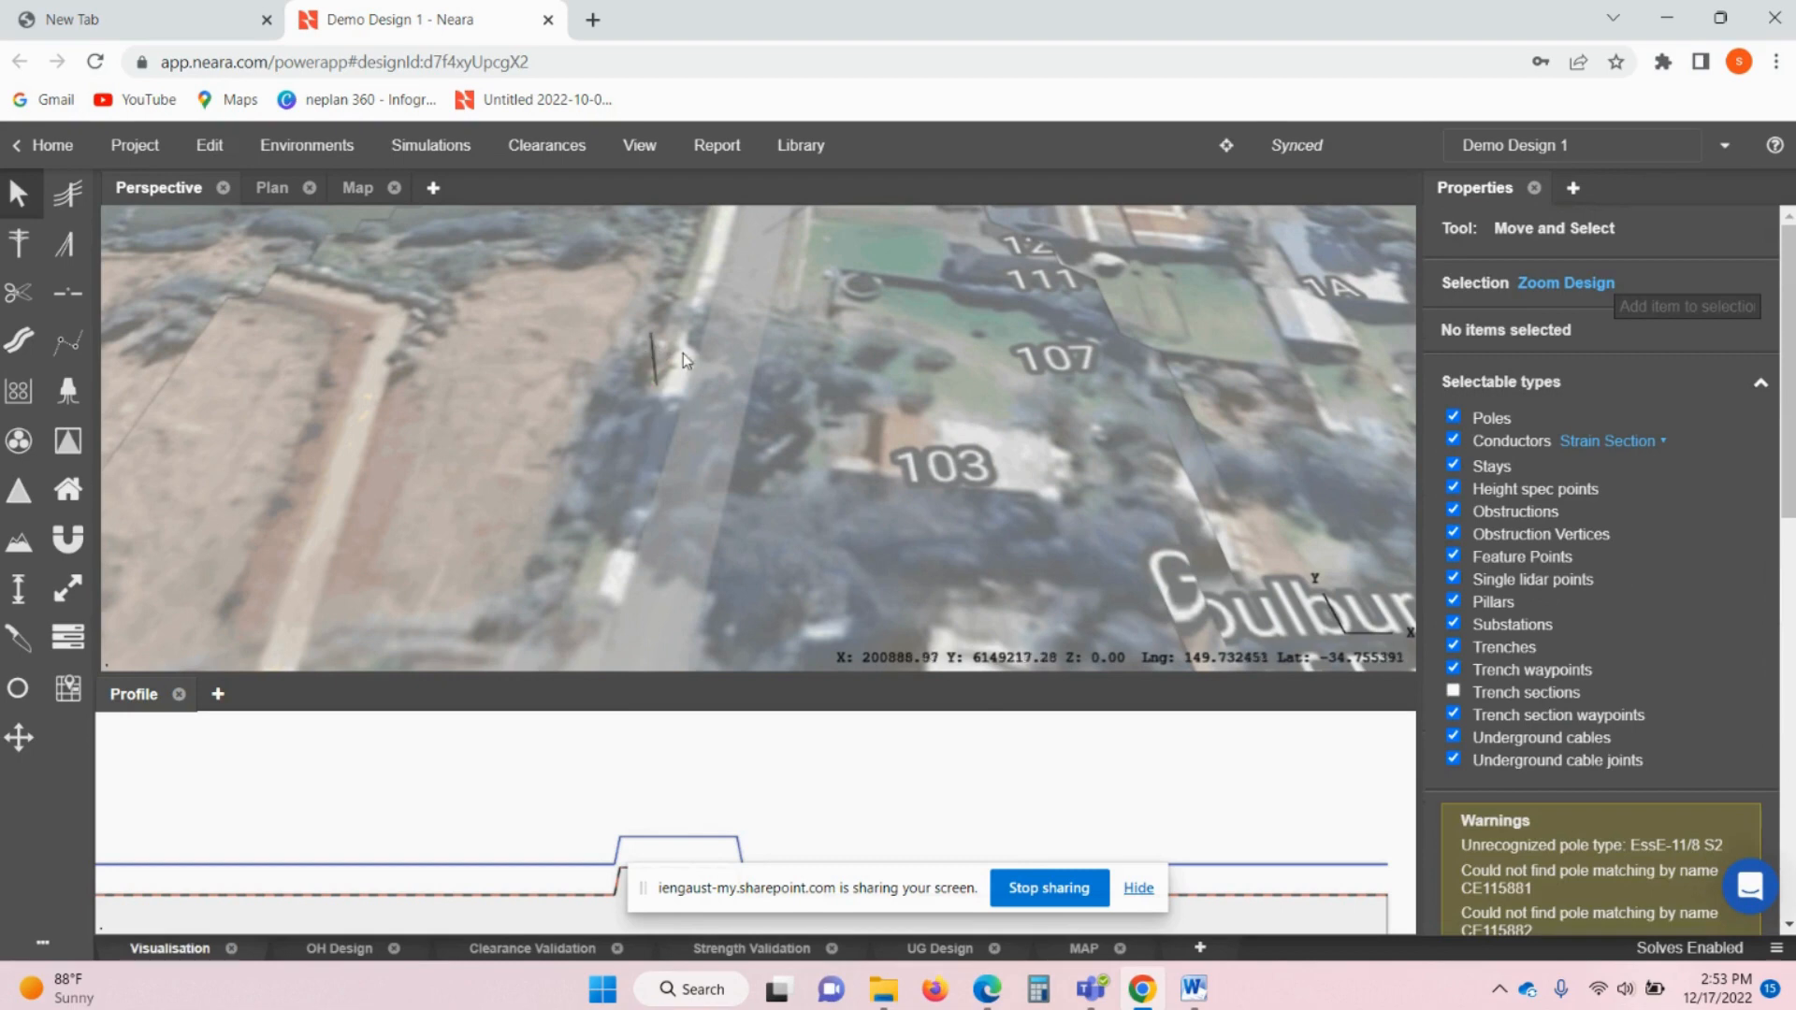
click(657, 365)
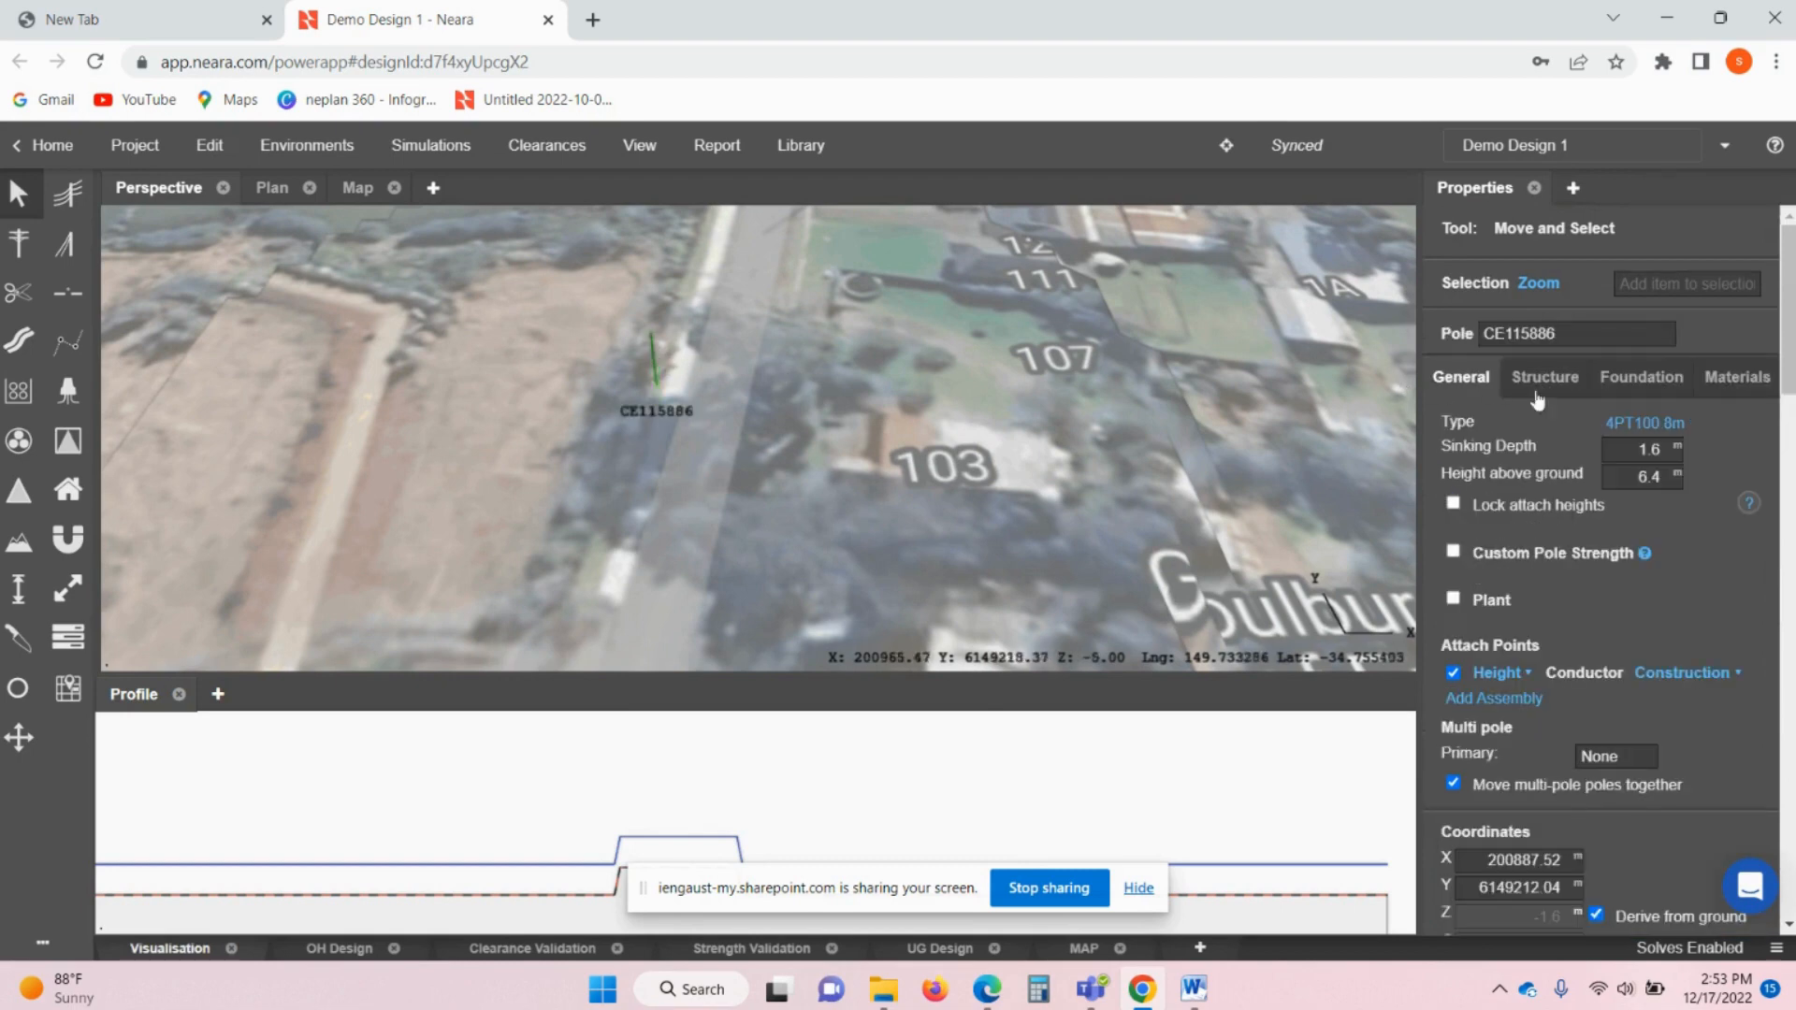
click(1647, 429)
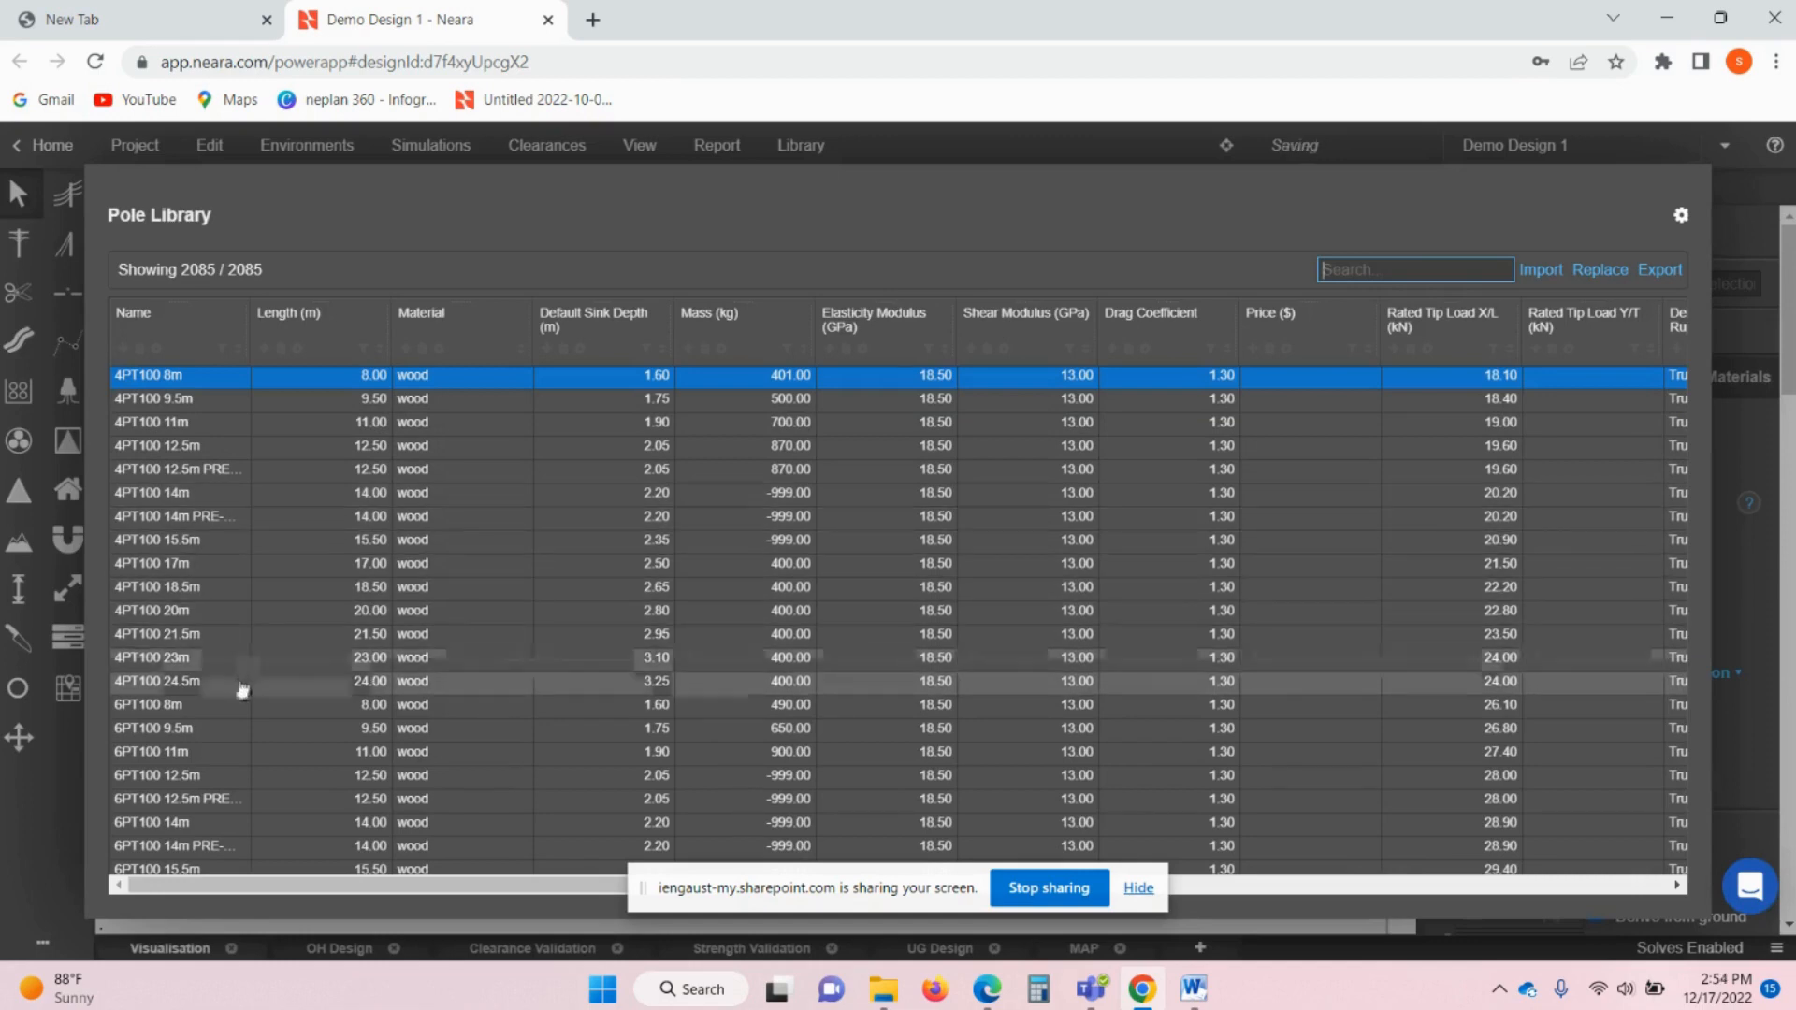
- Assign the 8PT100 9.5m type to pole CE115886 from the Pole Library
scroll(241, 689, down, 3)
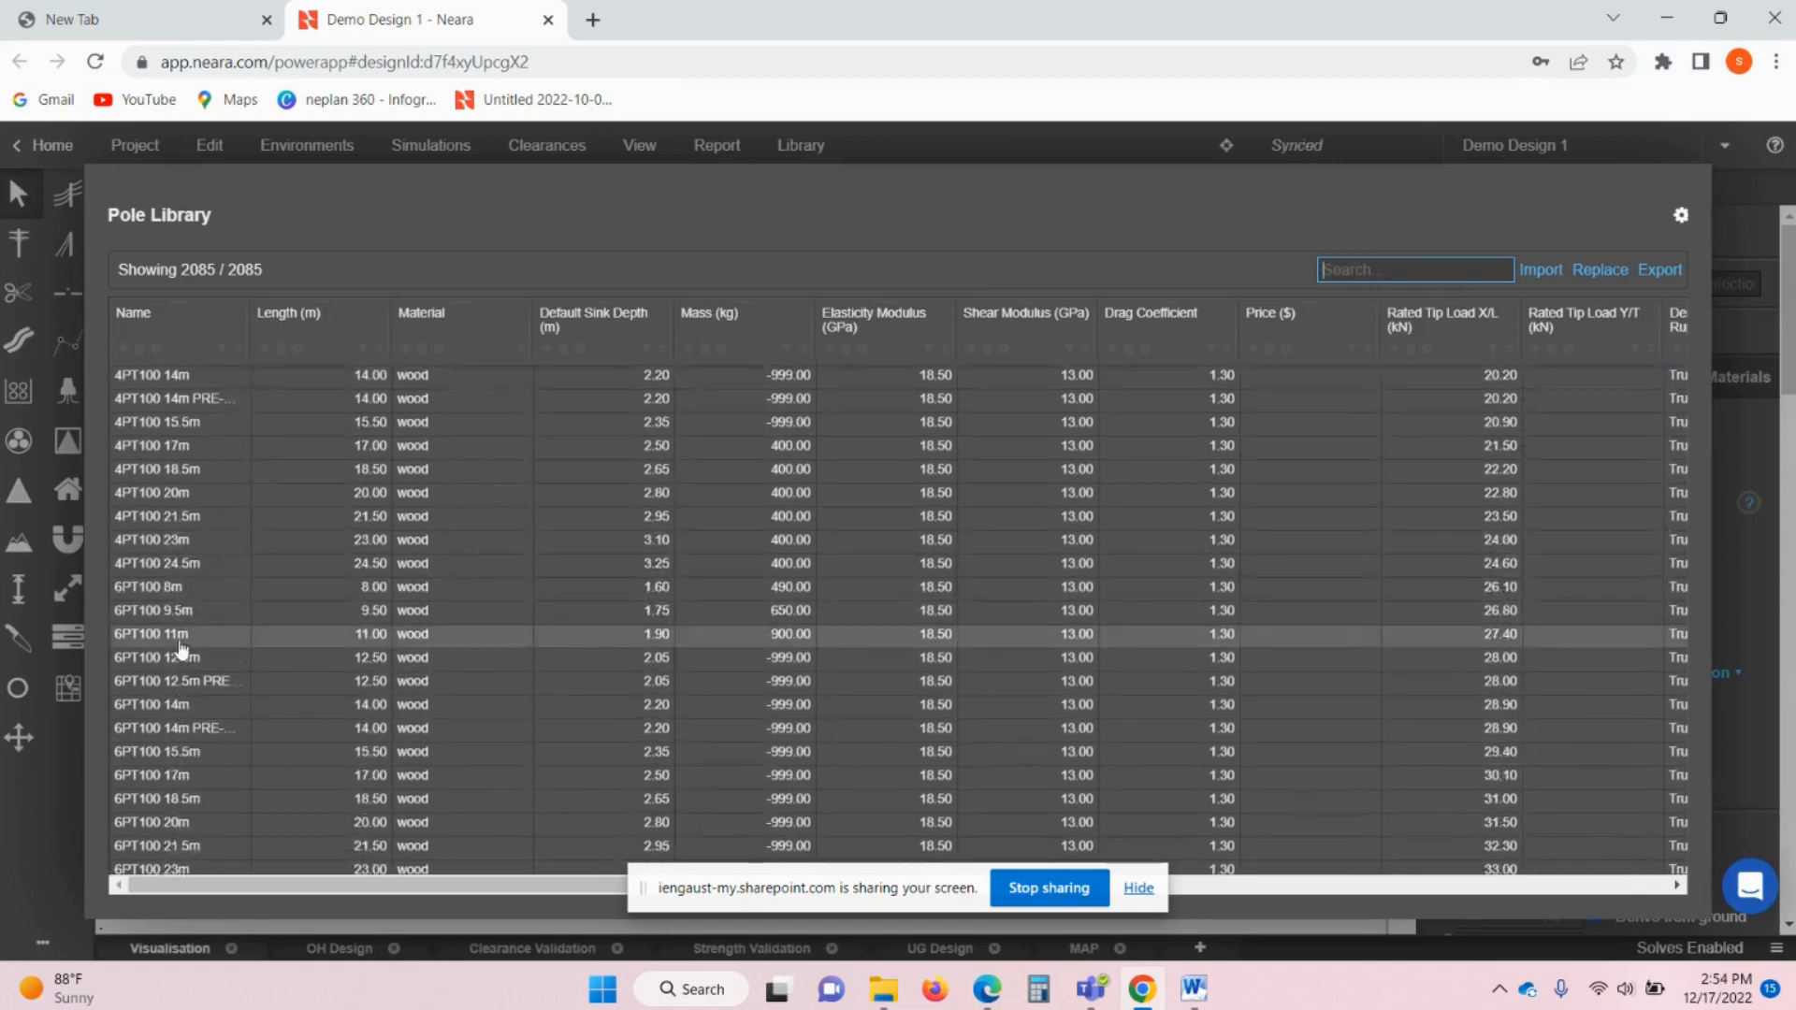
scroll(187, 724, down, 3)
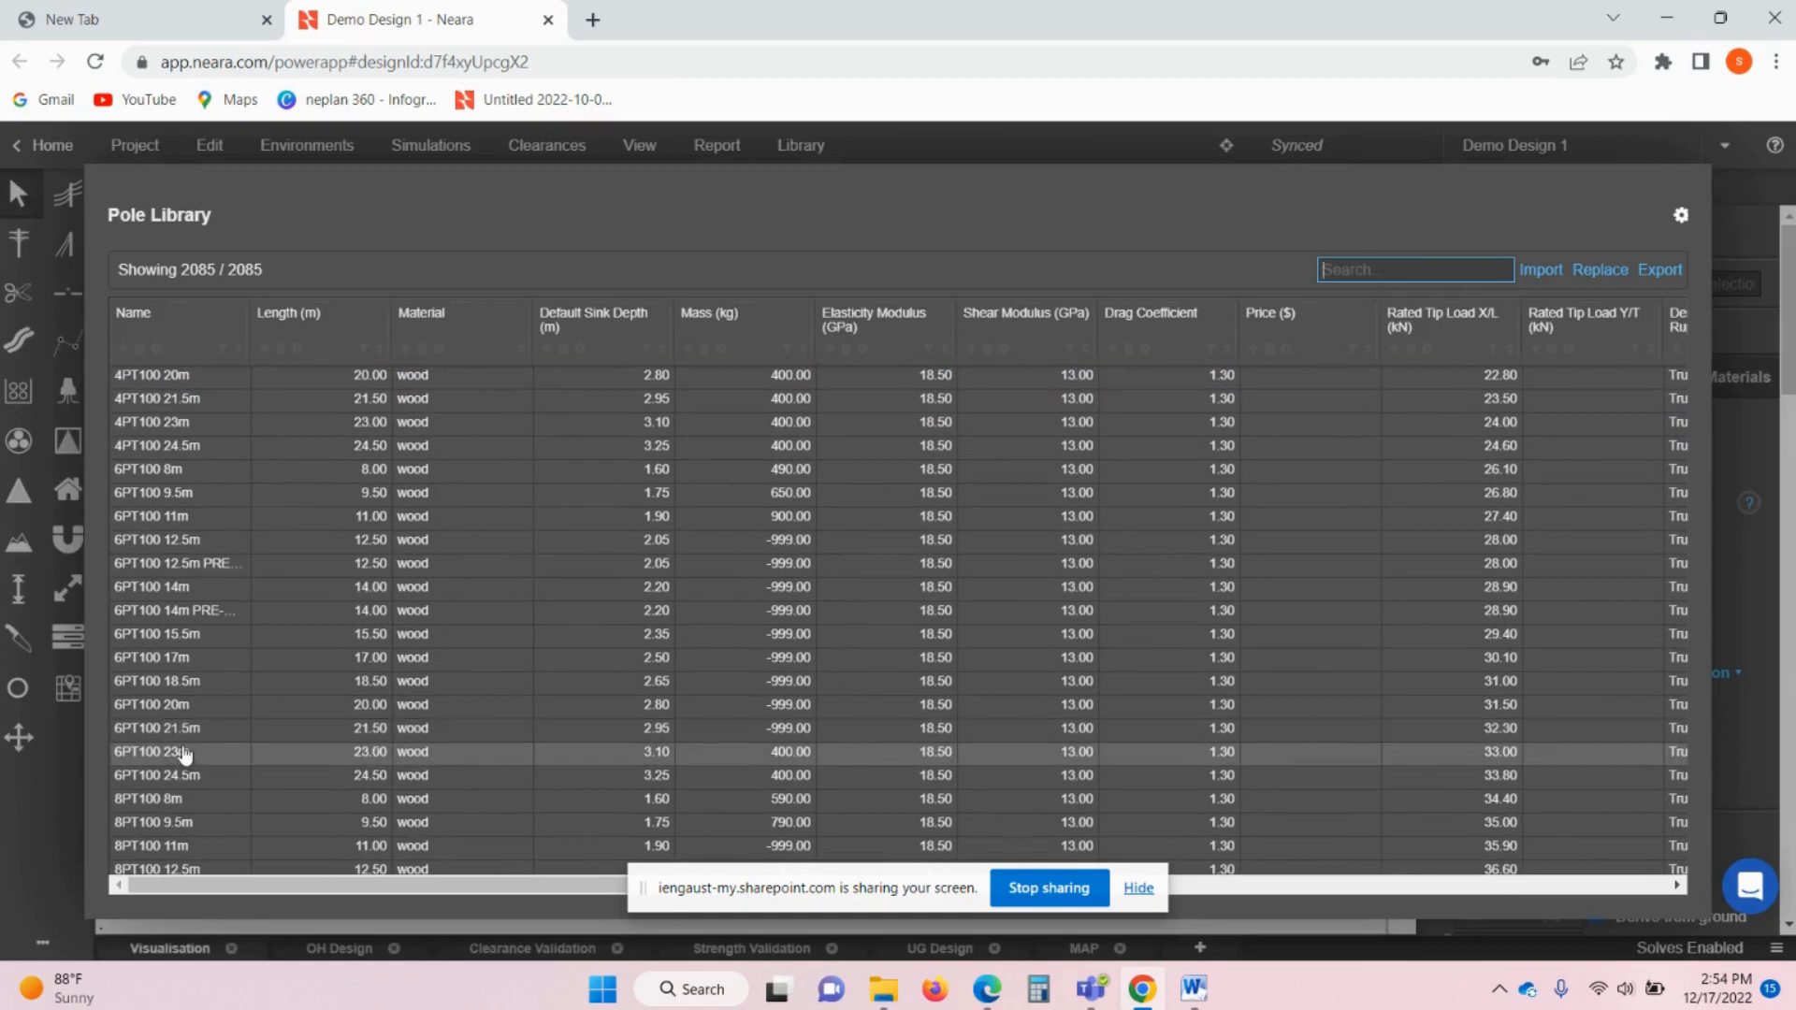
double_click(180, 831)
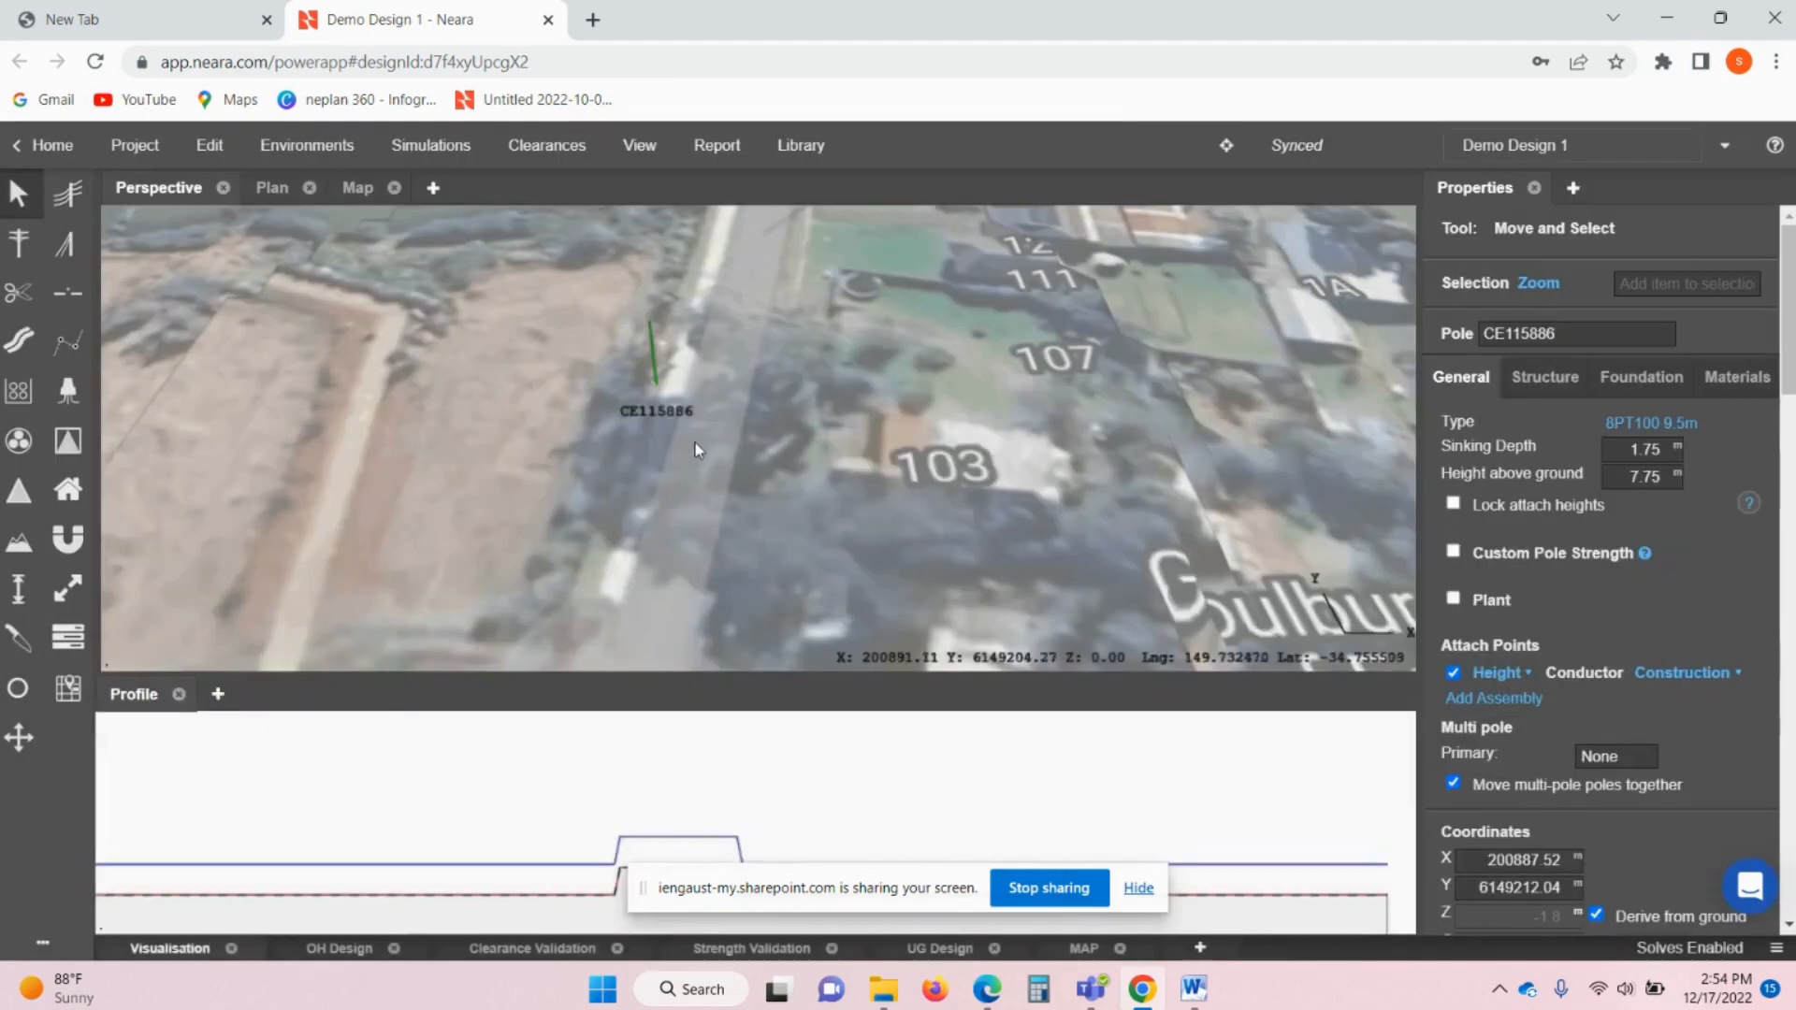
drag(742, 357, 783, 296)
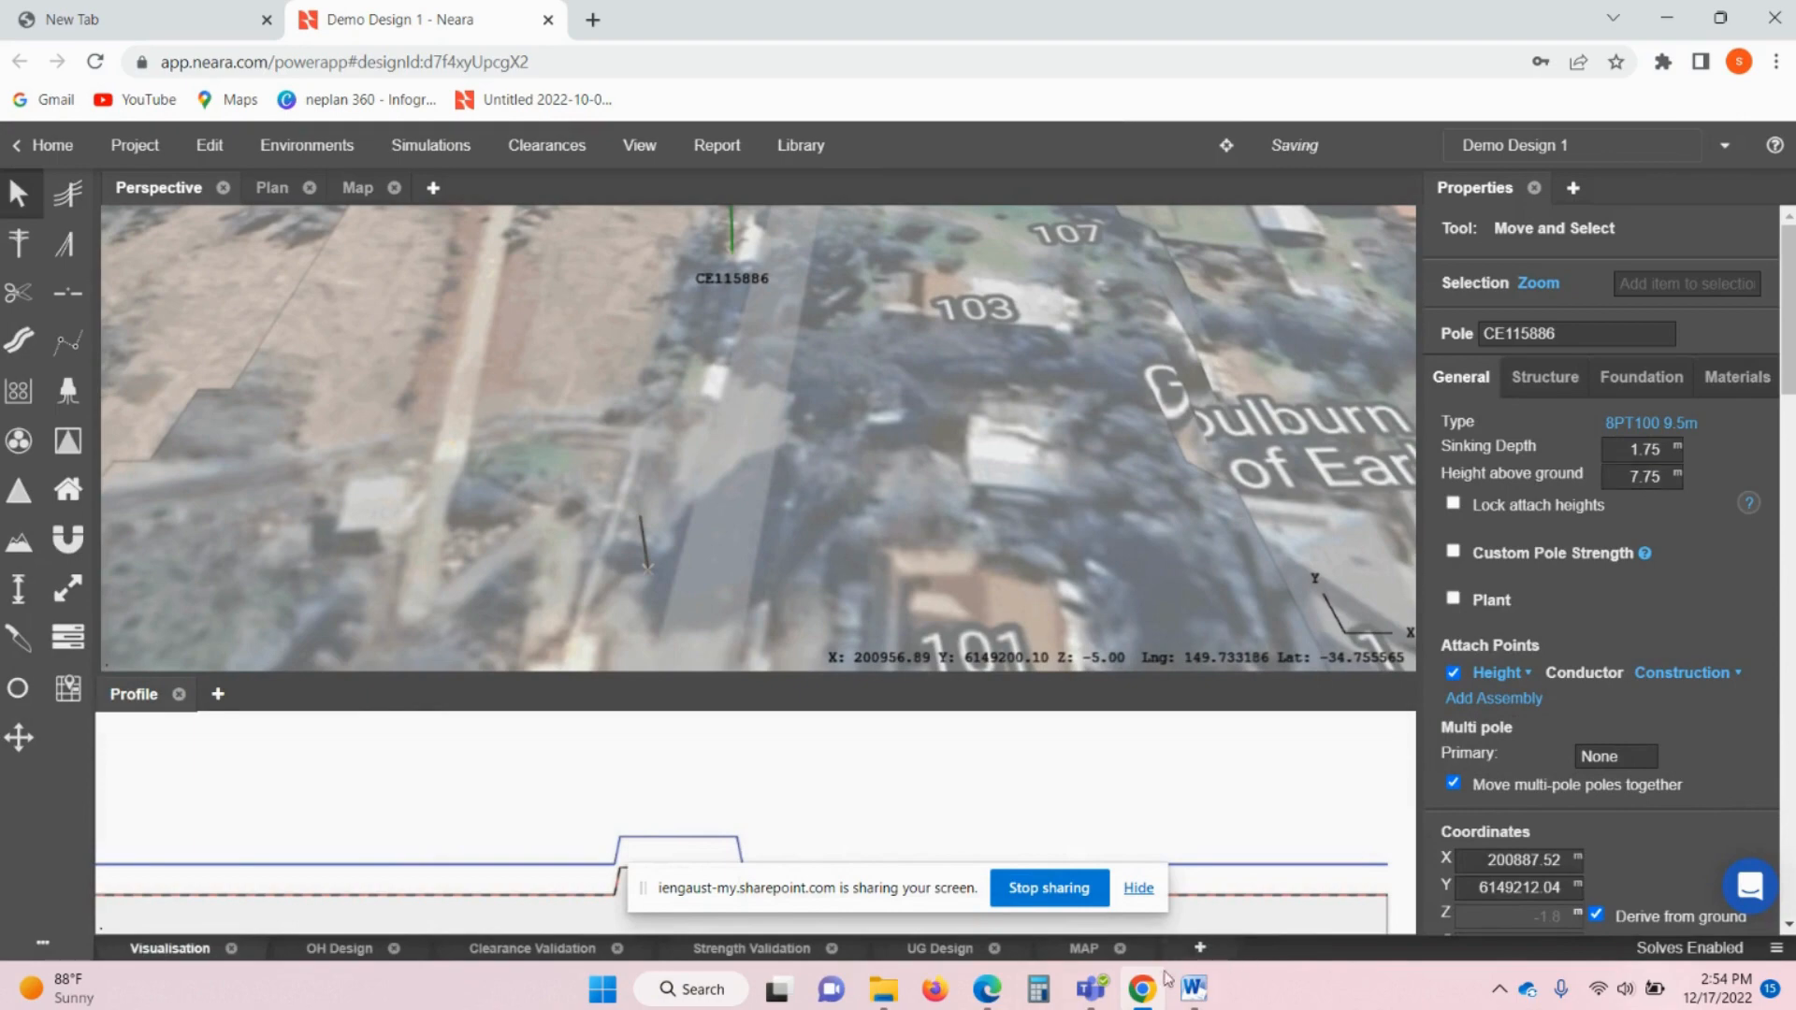
scroll(733, 542, down, 2)
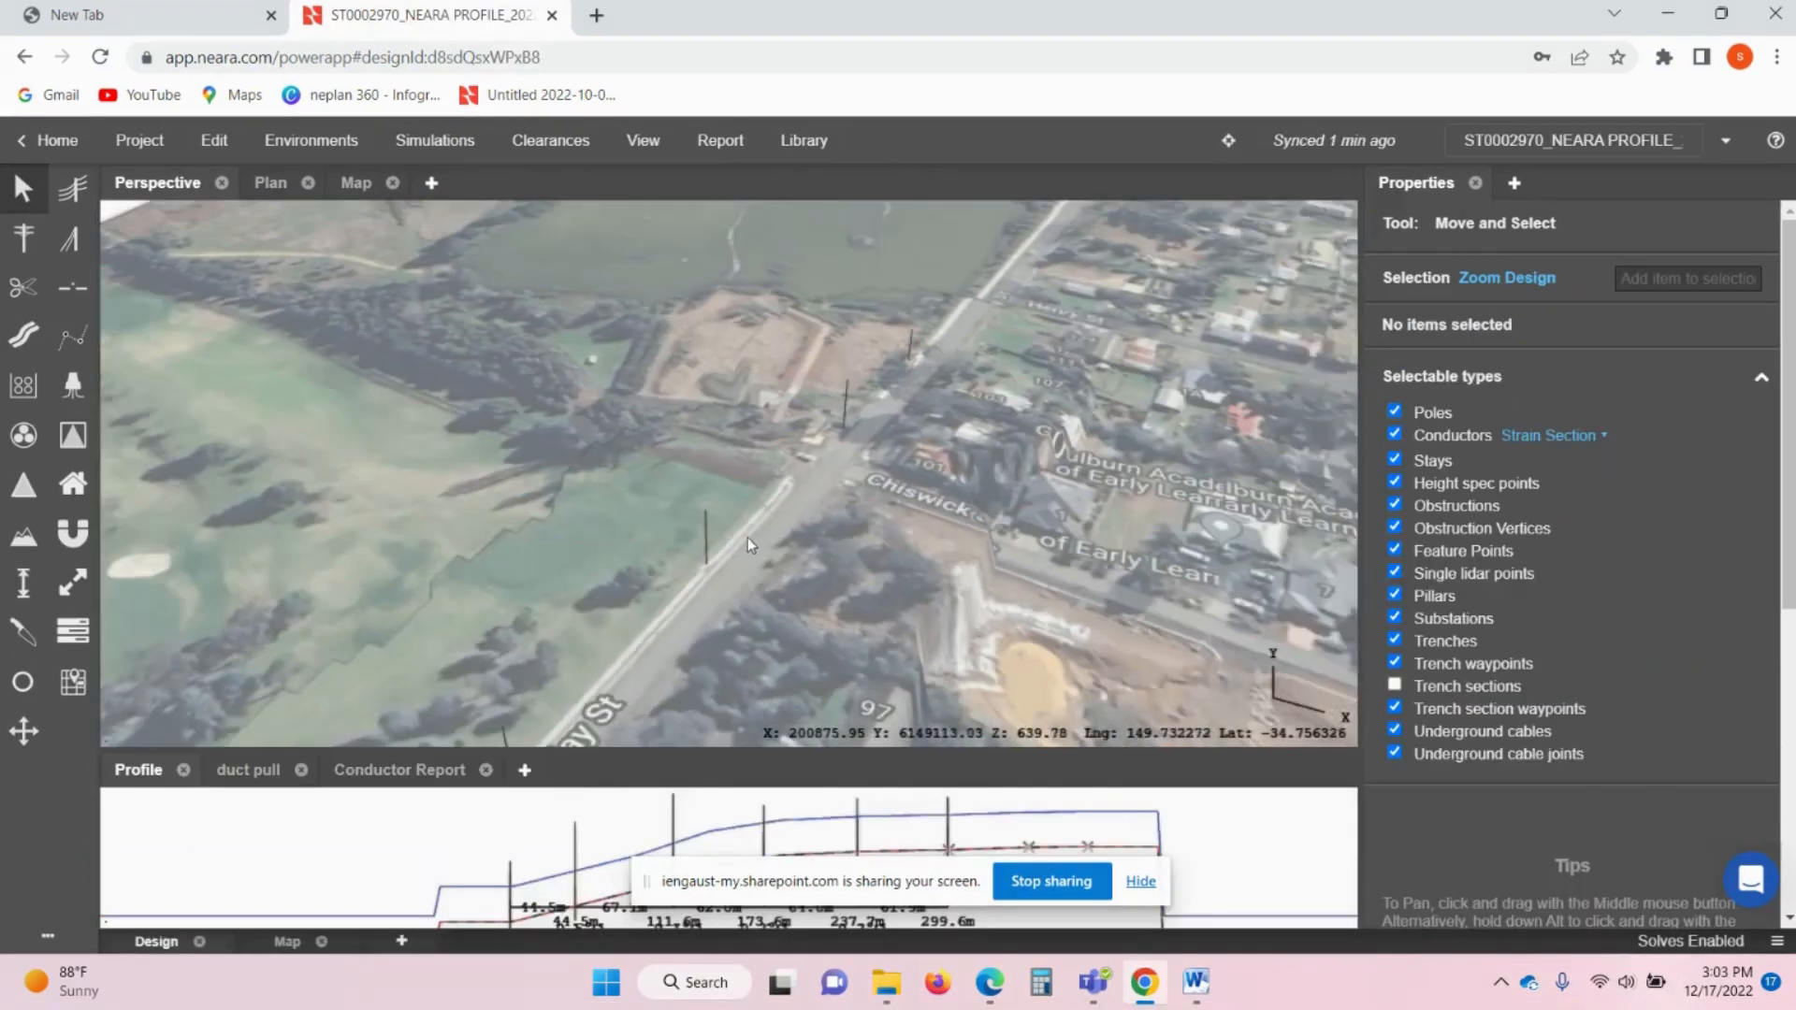
- Start a conductor at pole CE115886 and run it through CE115885 to CE115884
middle_drag(754, 533, 801, 503)
middle_drag(720, 559, 772, 526)
click(83, 194)
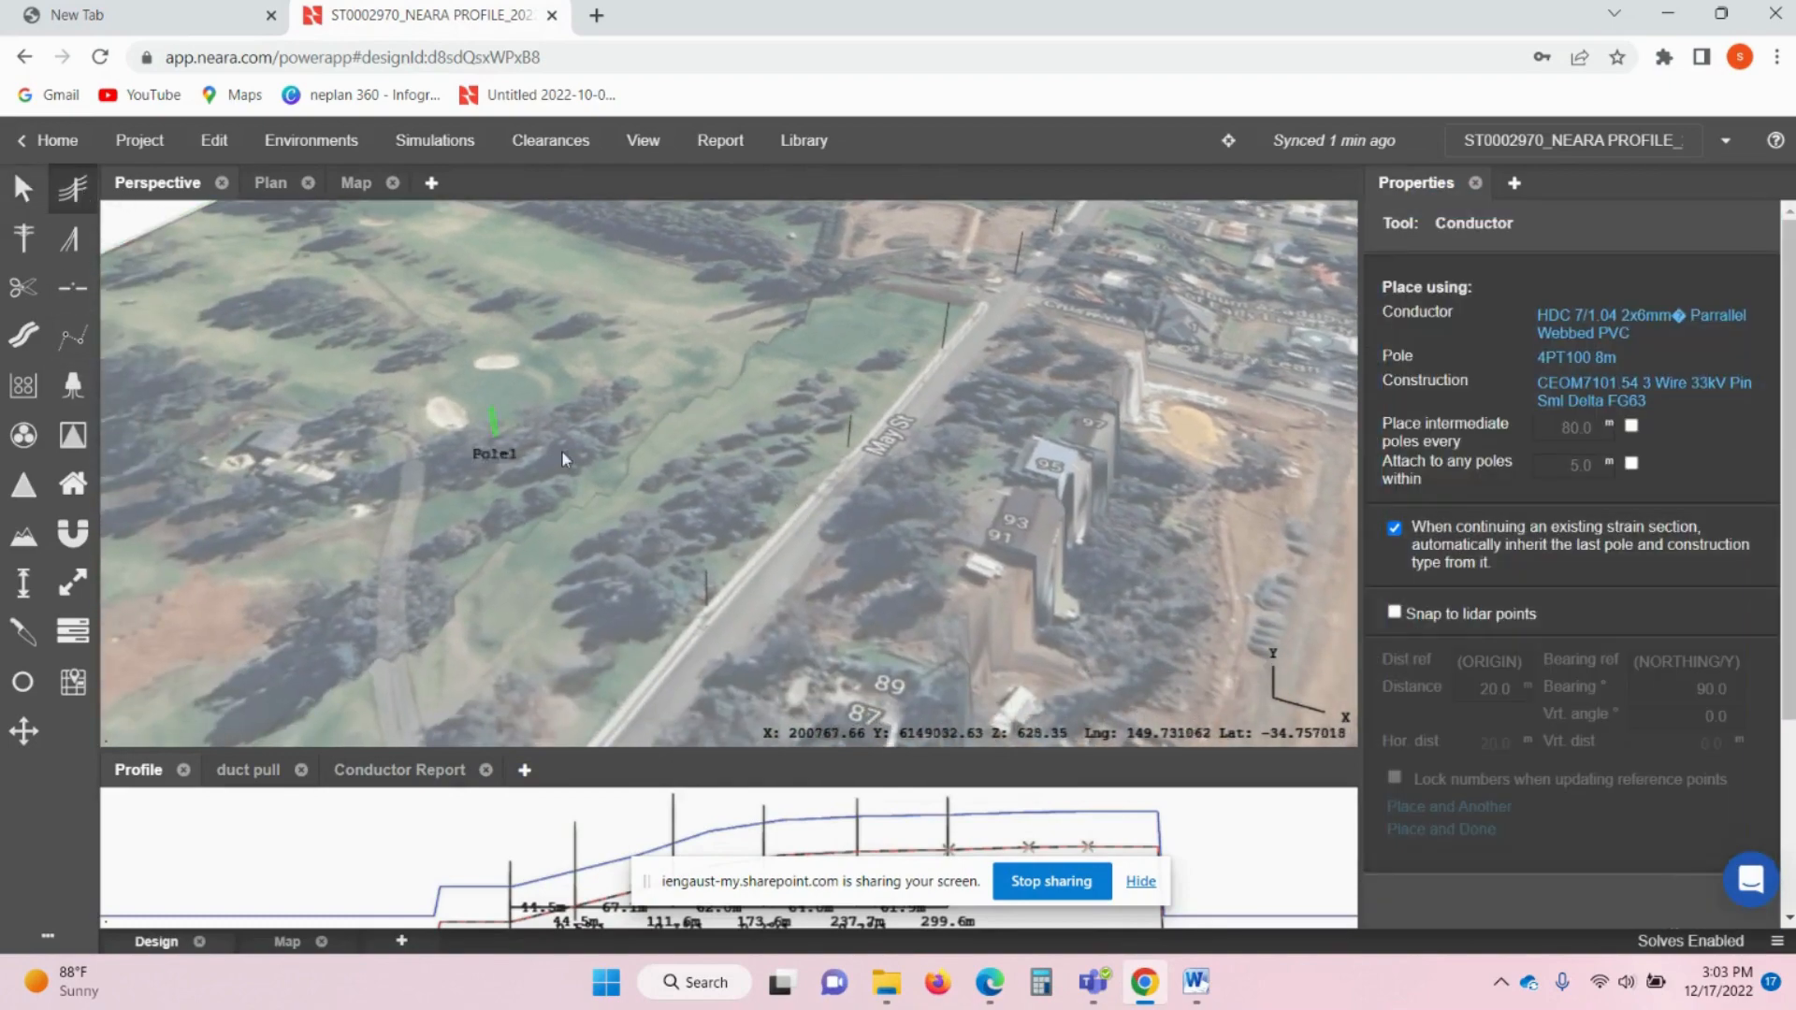
middle_drag(562, 451, 922, 324)
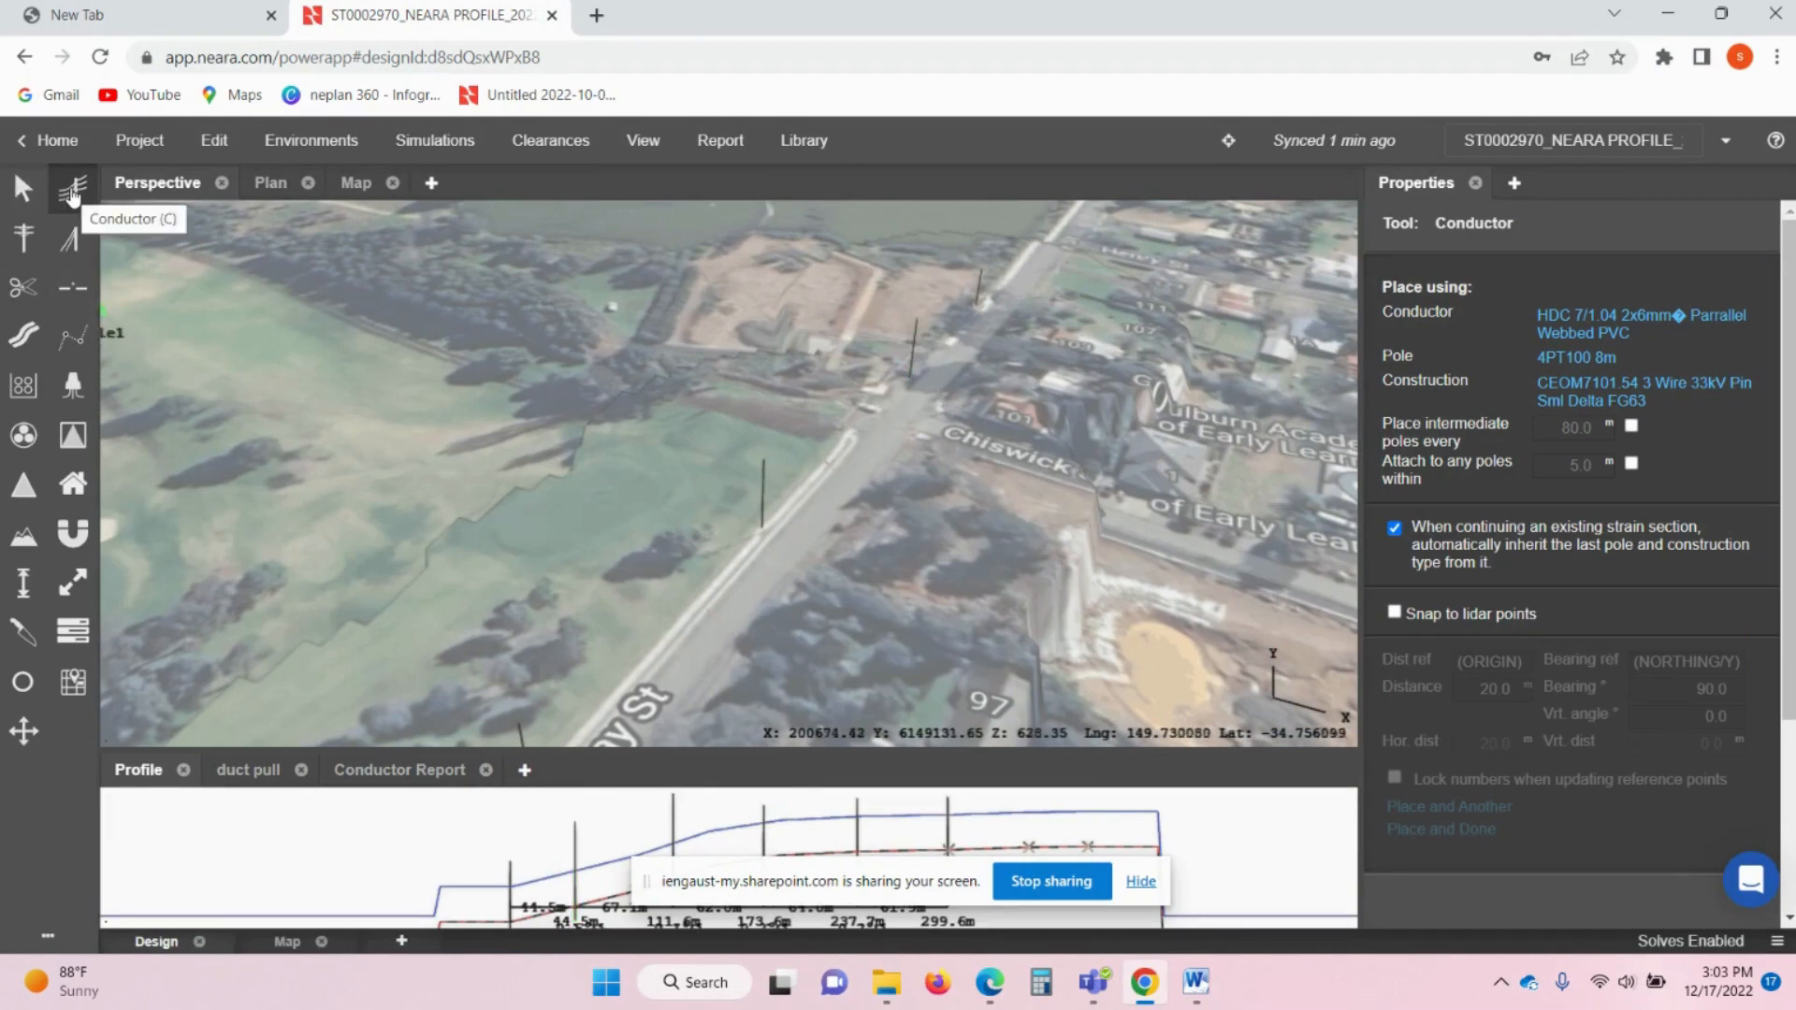
click(985, 294)
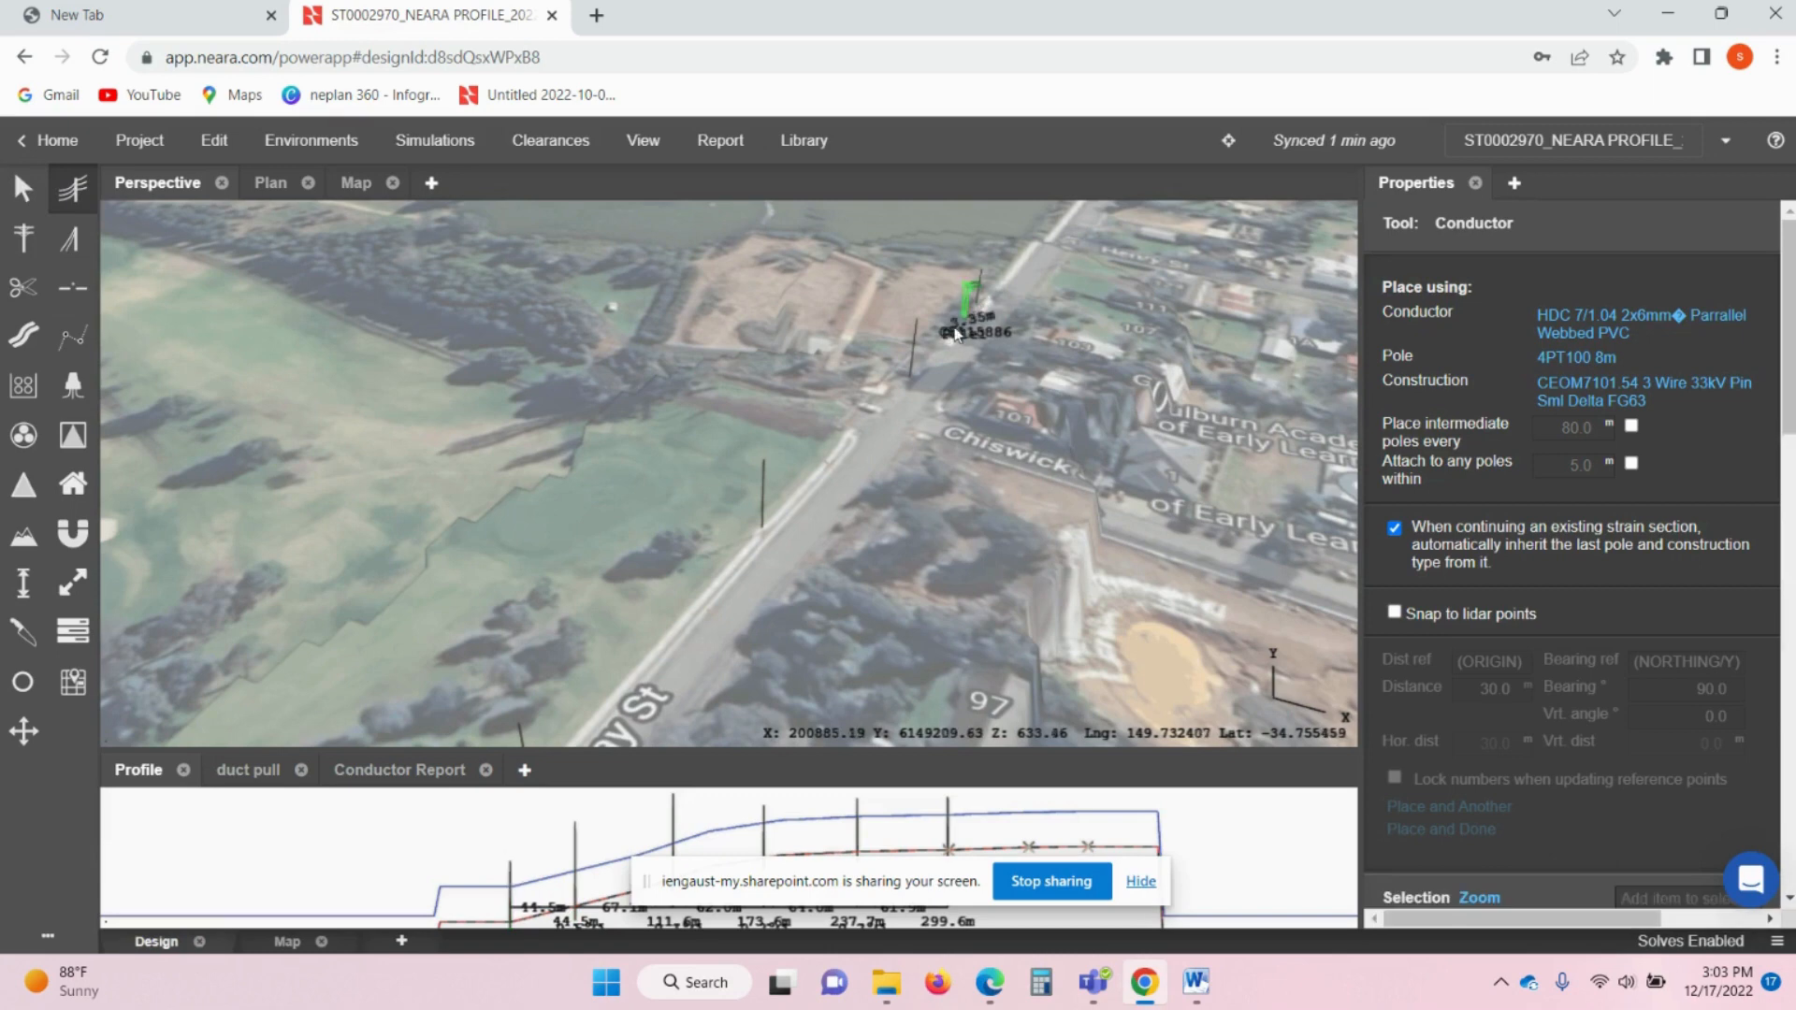
click(914, 356)
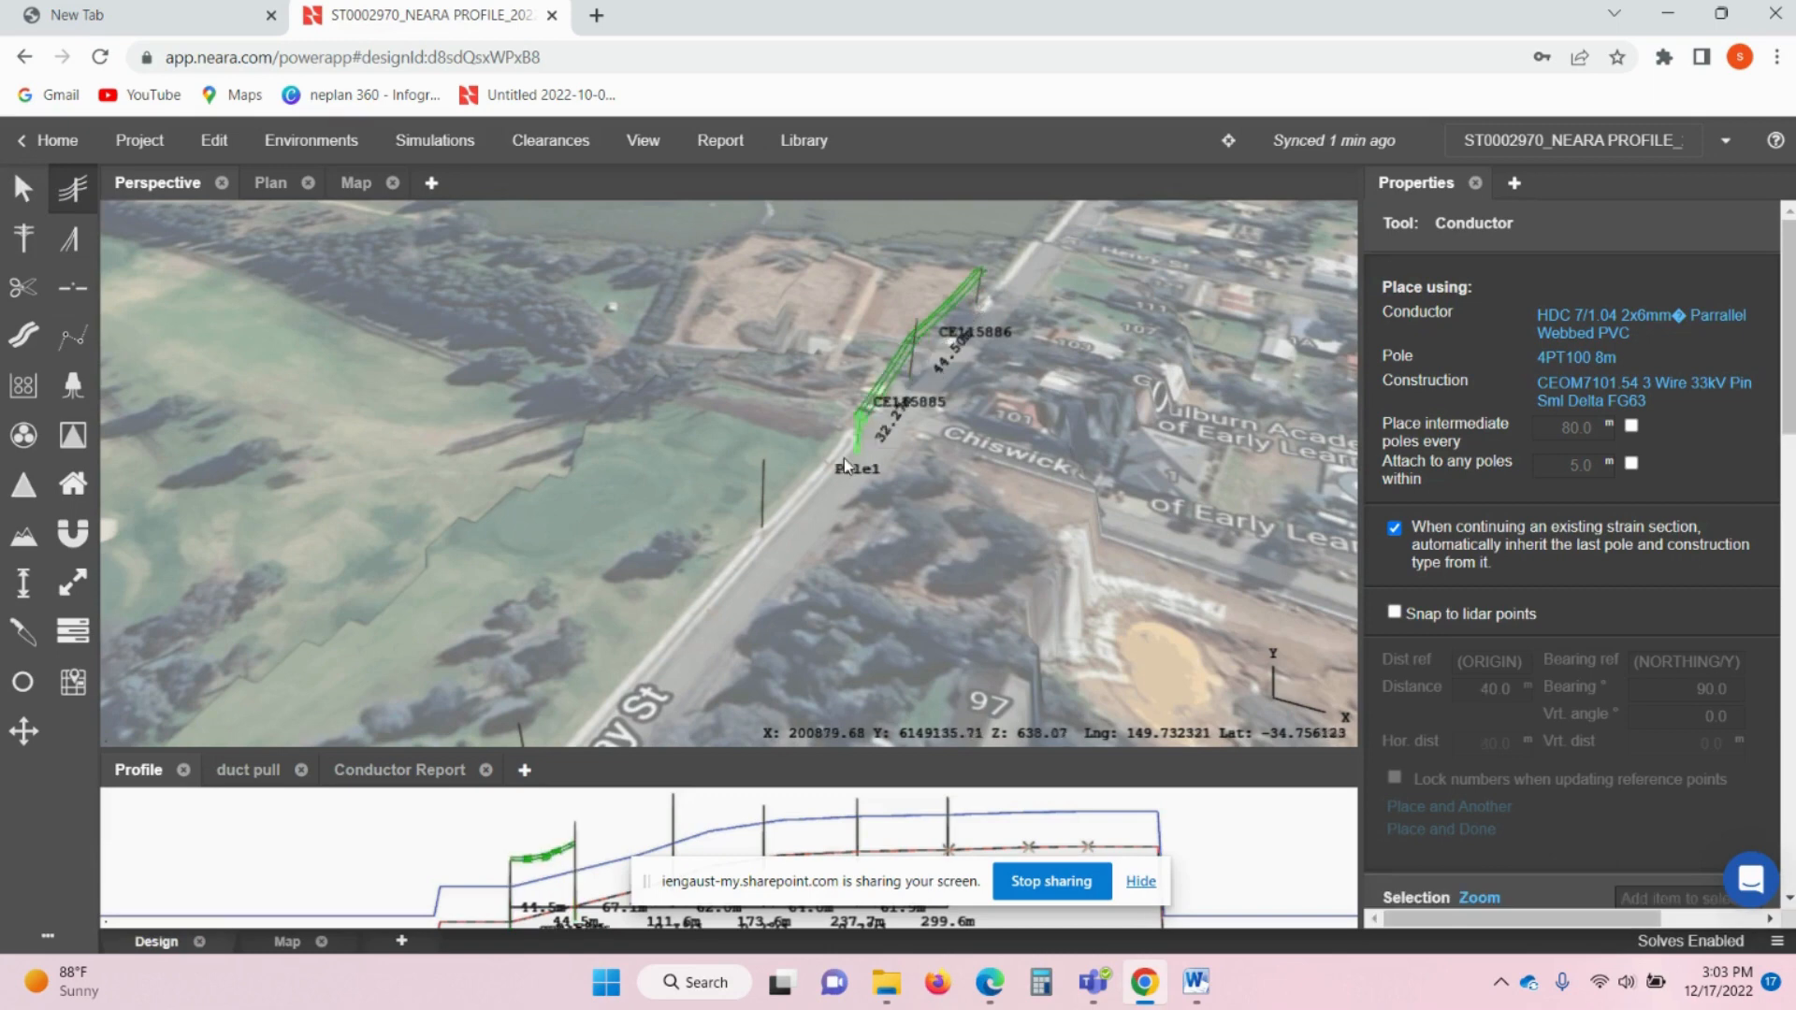
click(761, 530)
- Continue the conductor through CE115883 and CE115882 to CE115881 and finish it
drag(696, 597, 845, 447)
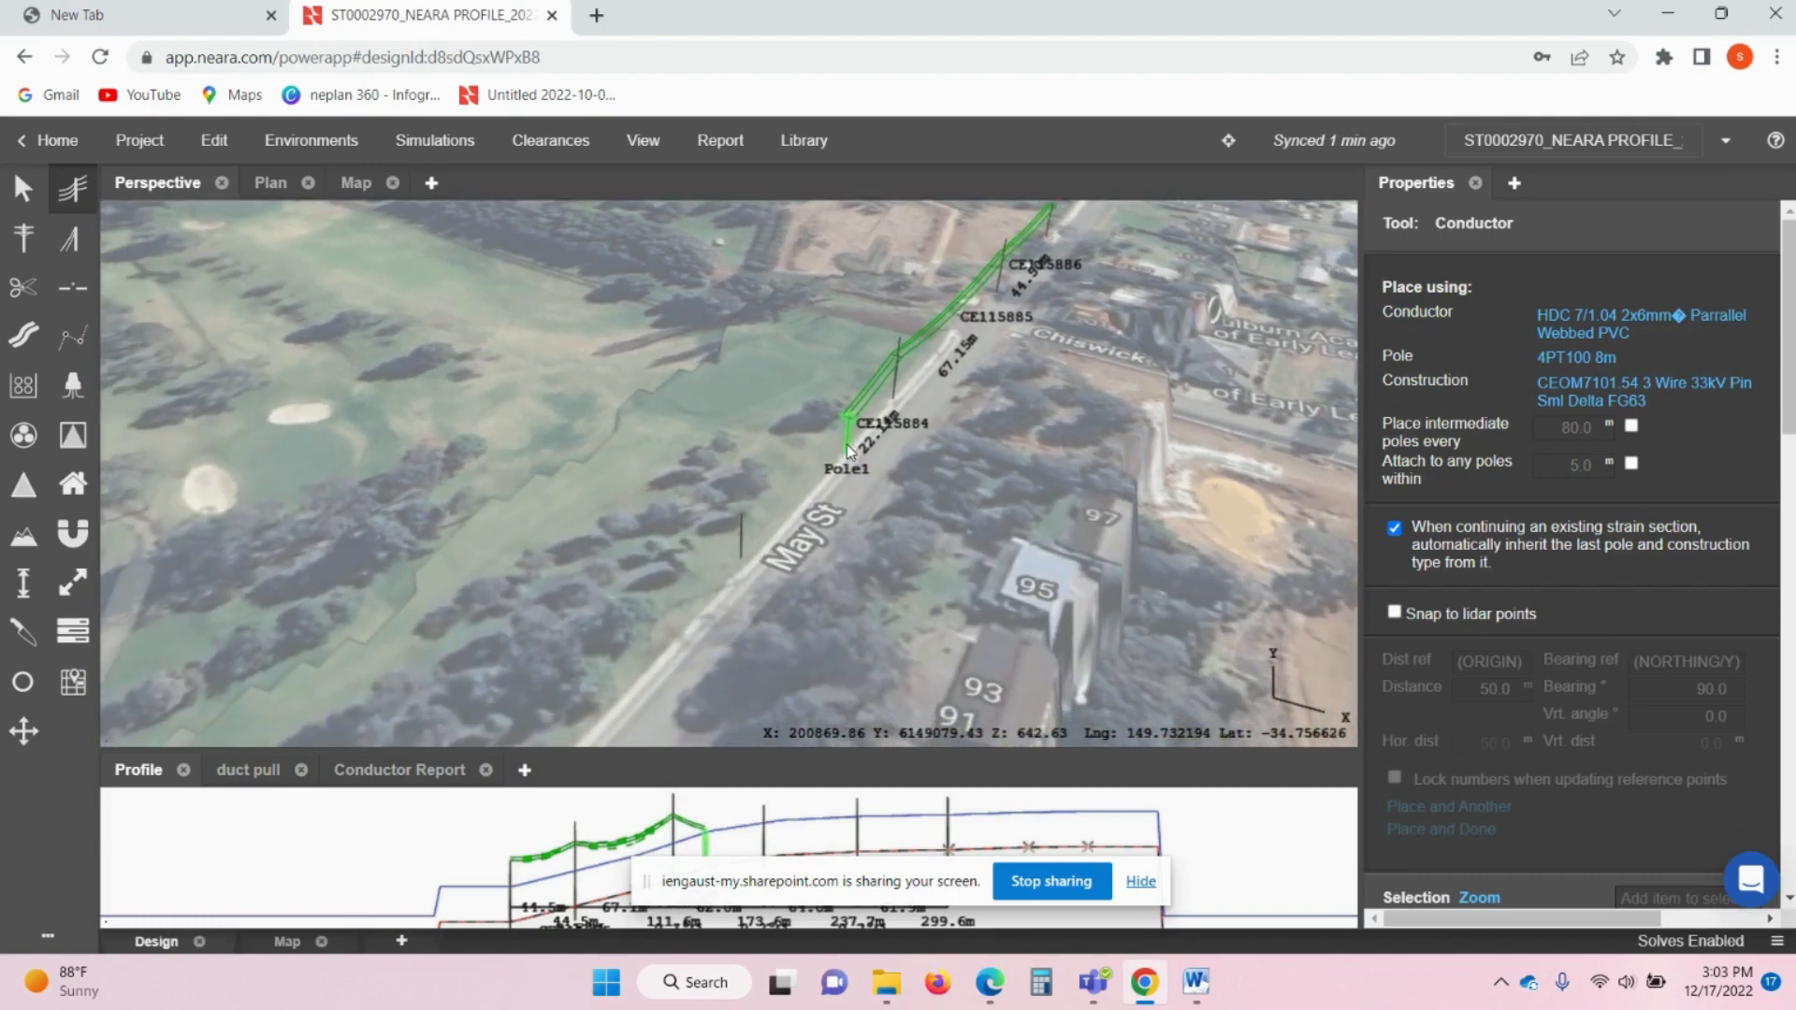
click(741, 561)
drag(692, 595, 812, 418)
click(688, 552)
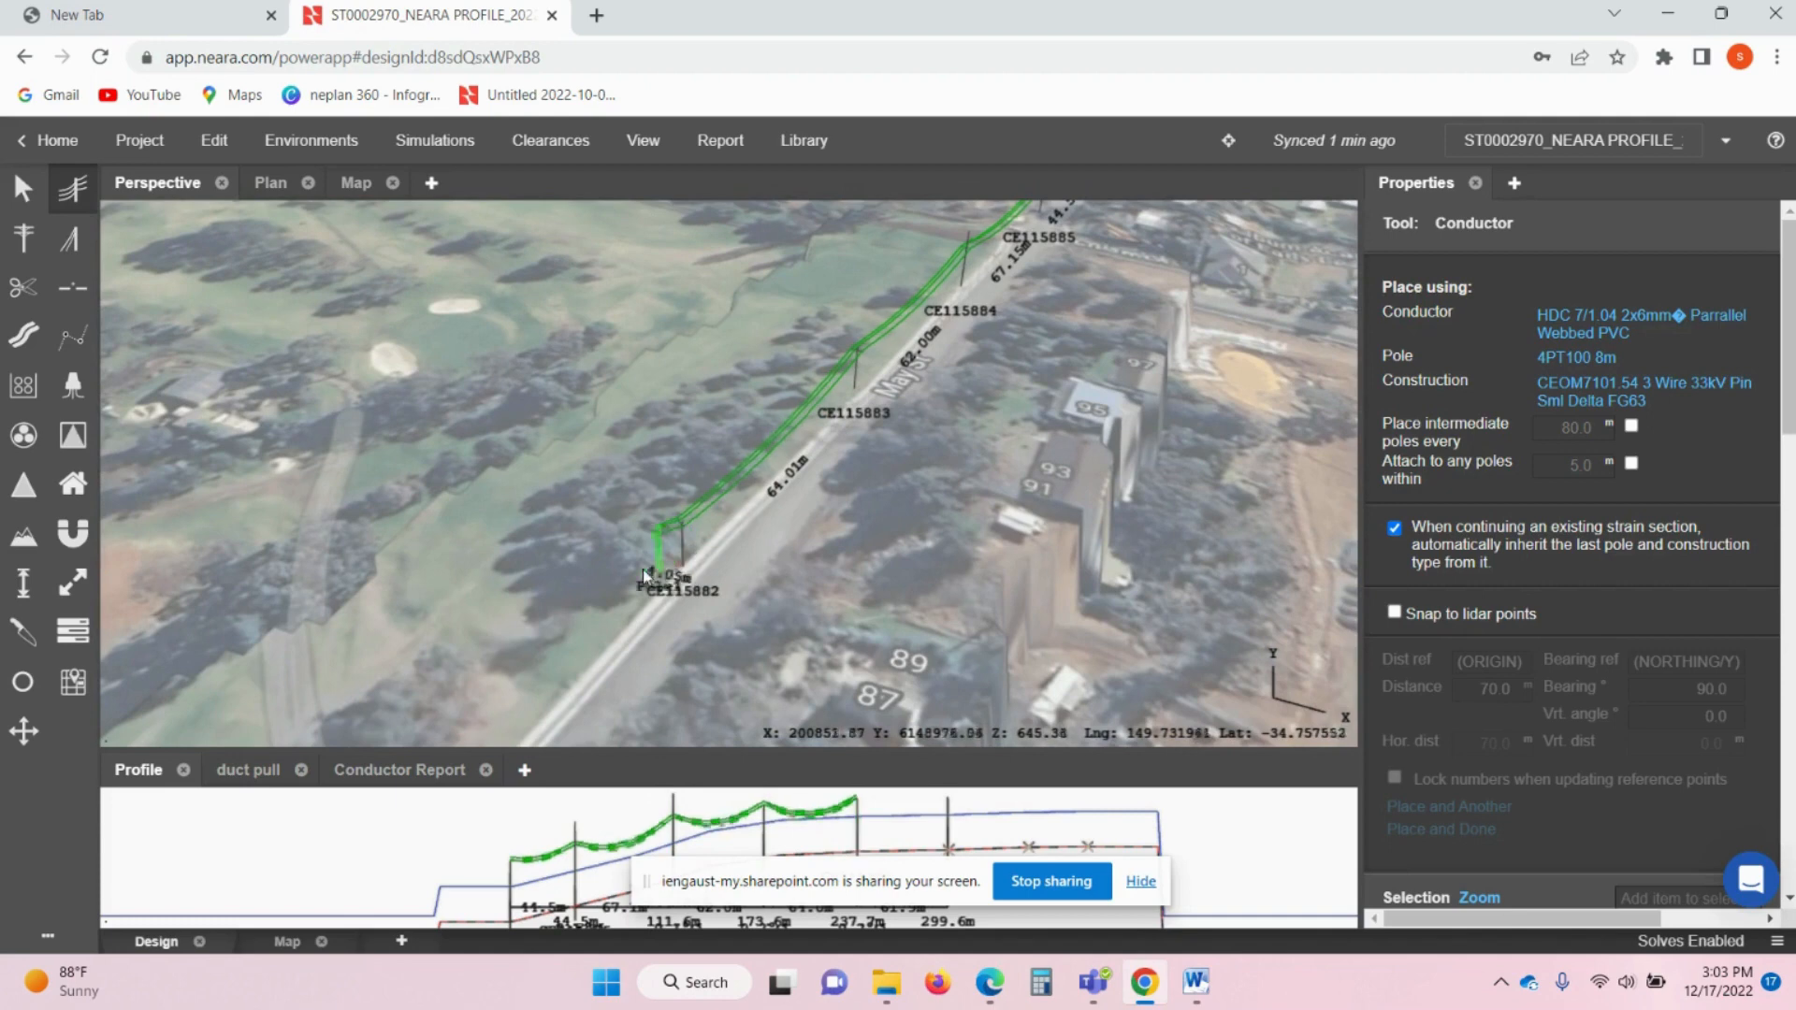
drag(642, 569, 771, 449)
click(614, 642)
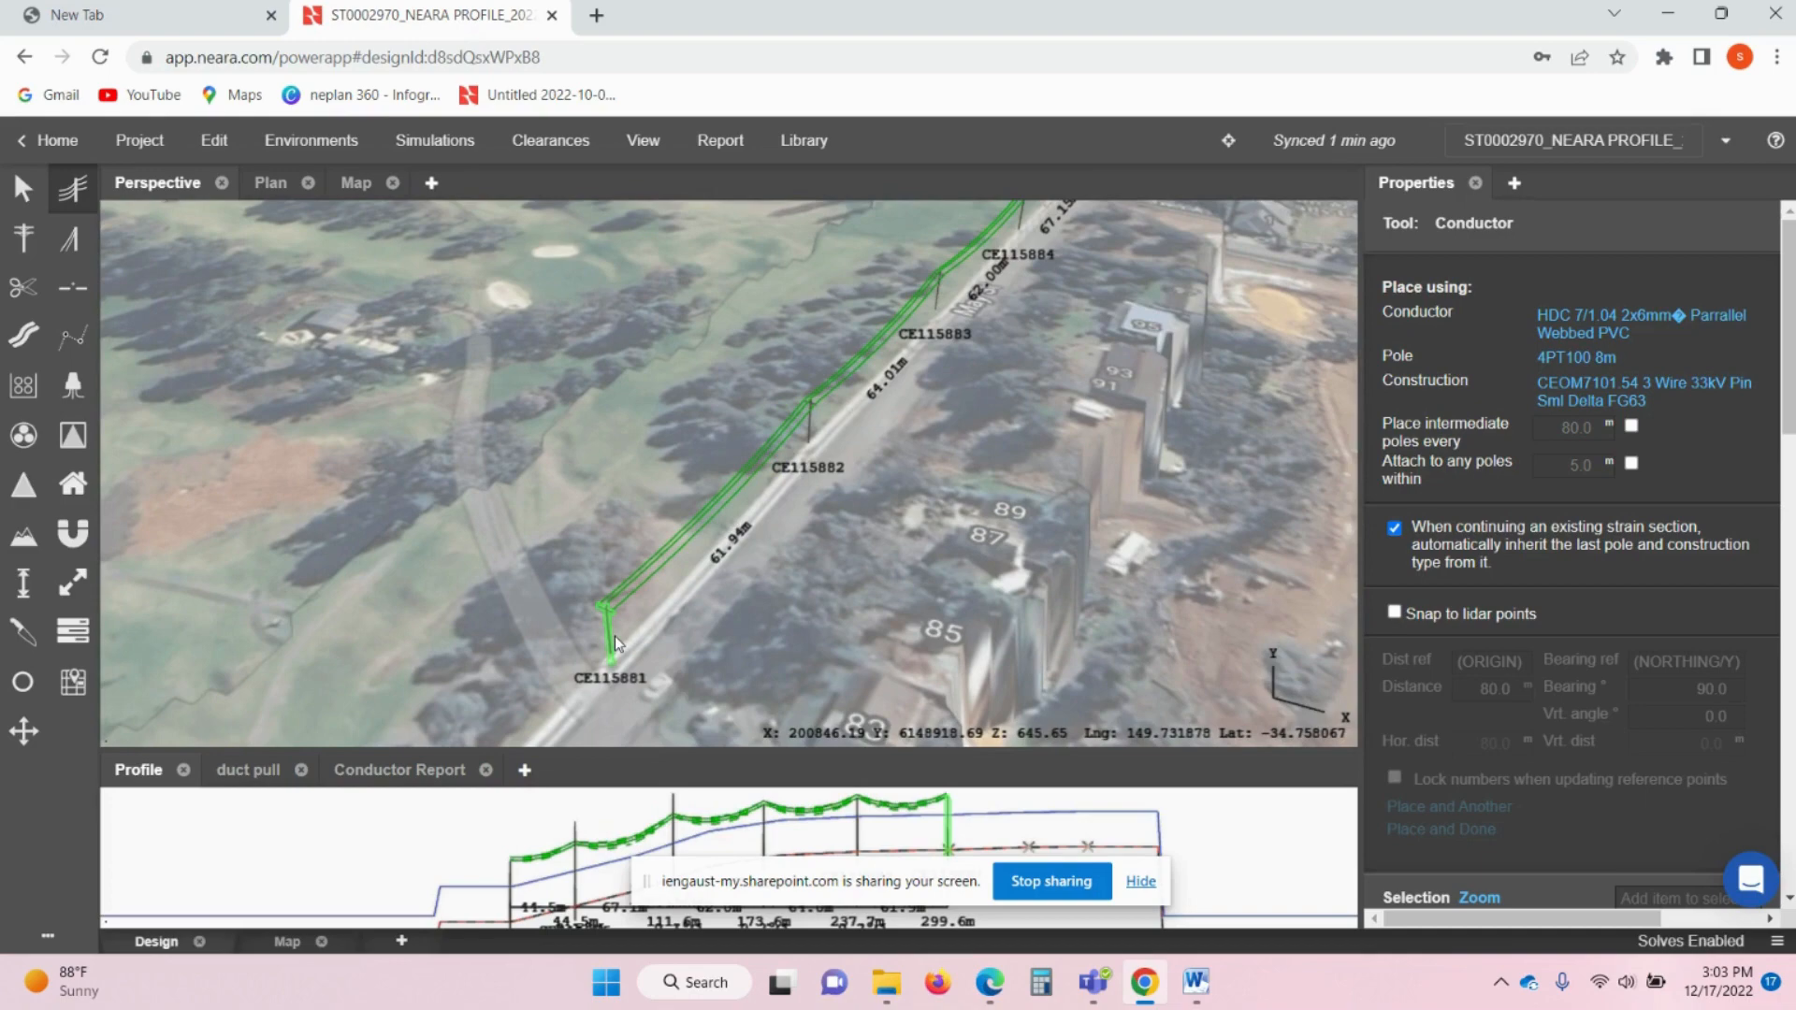
key(Escape)
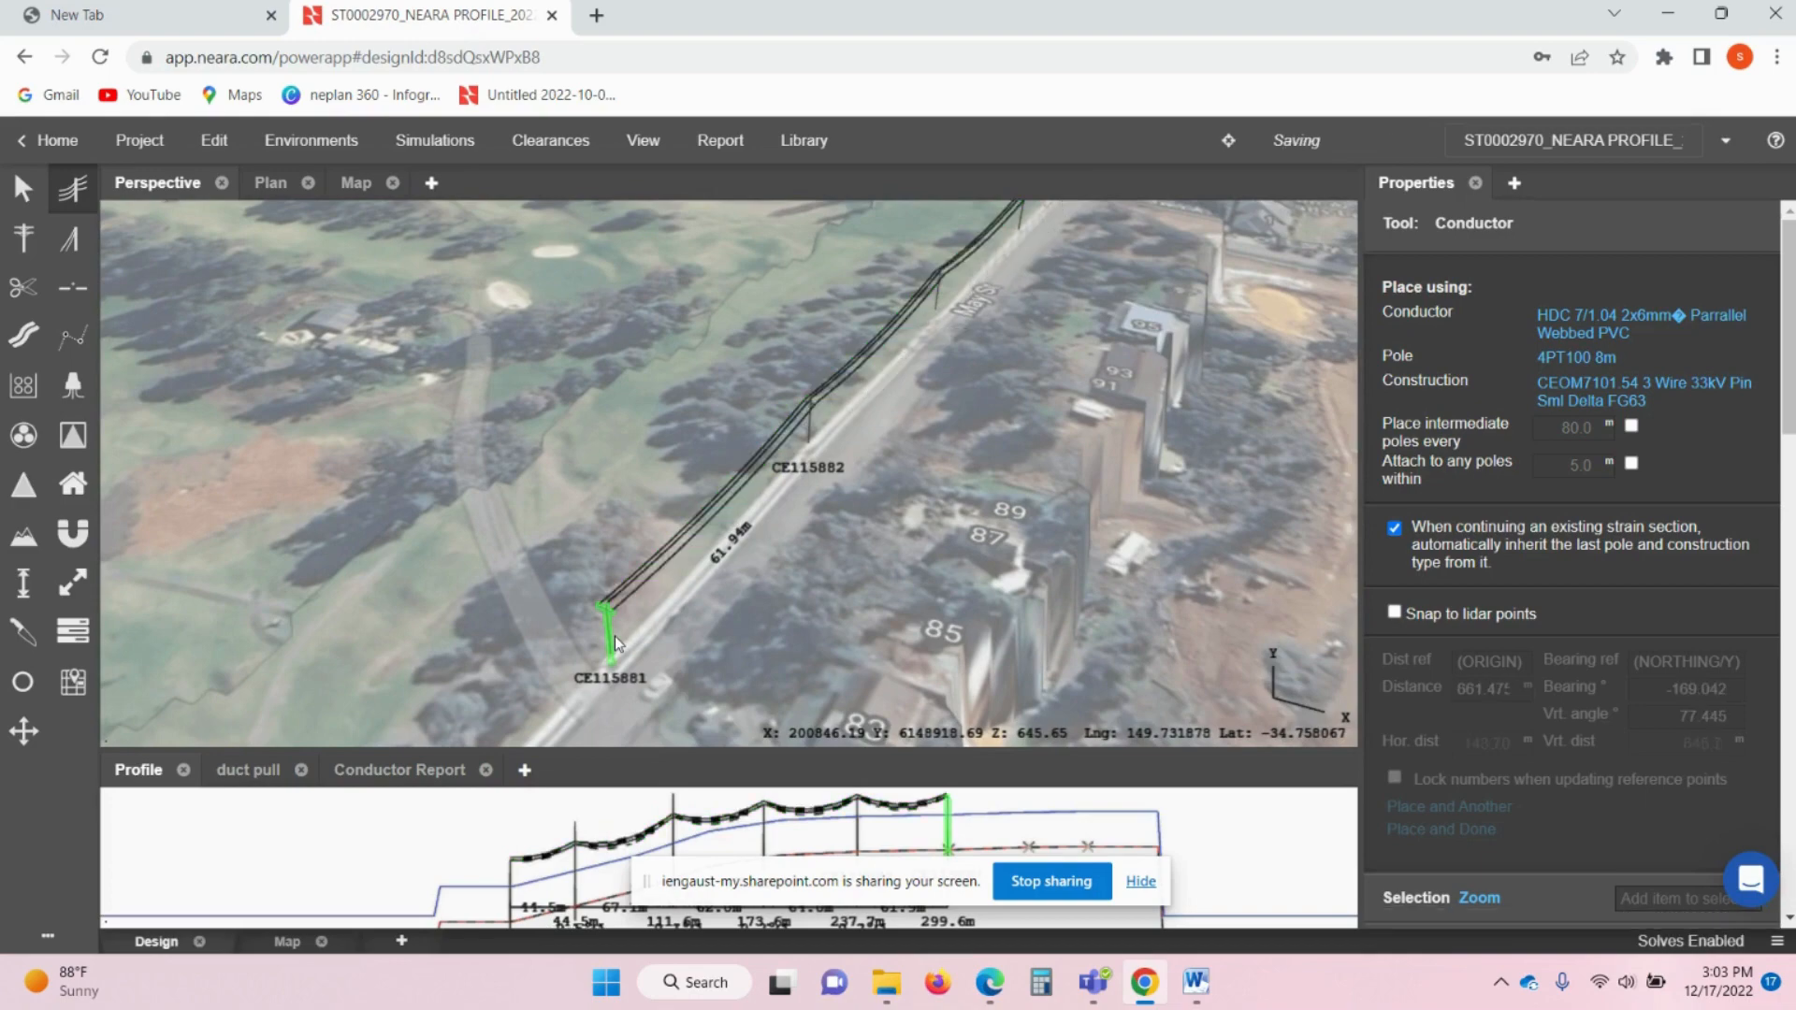
- Return to Move and Select and select the new green conductor, Conductor1, following it to Henry St
scroll(616, 645, up, 3)
scroll(657, 603, down, 3)
drag(778, 519, 675, 616)
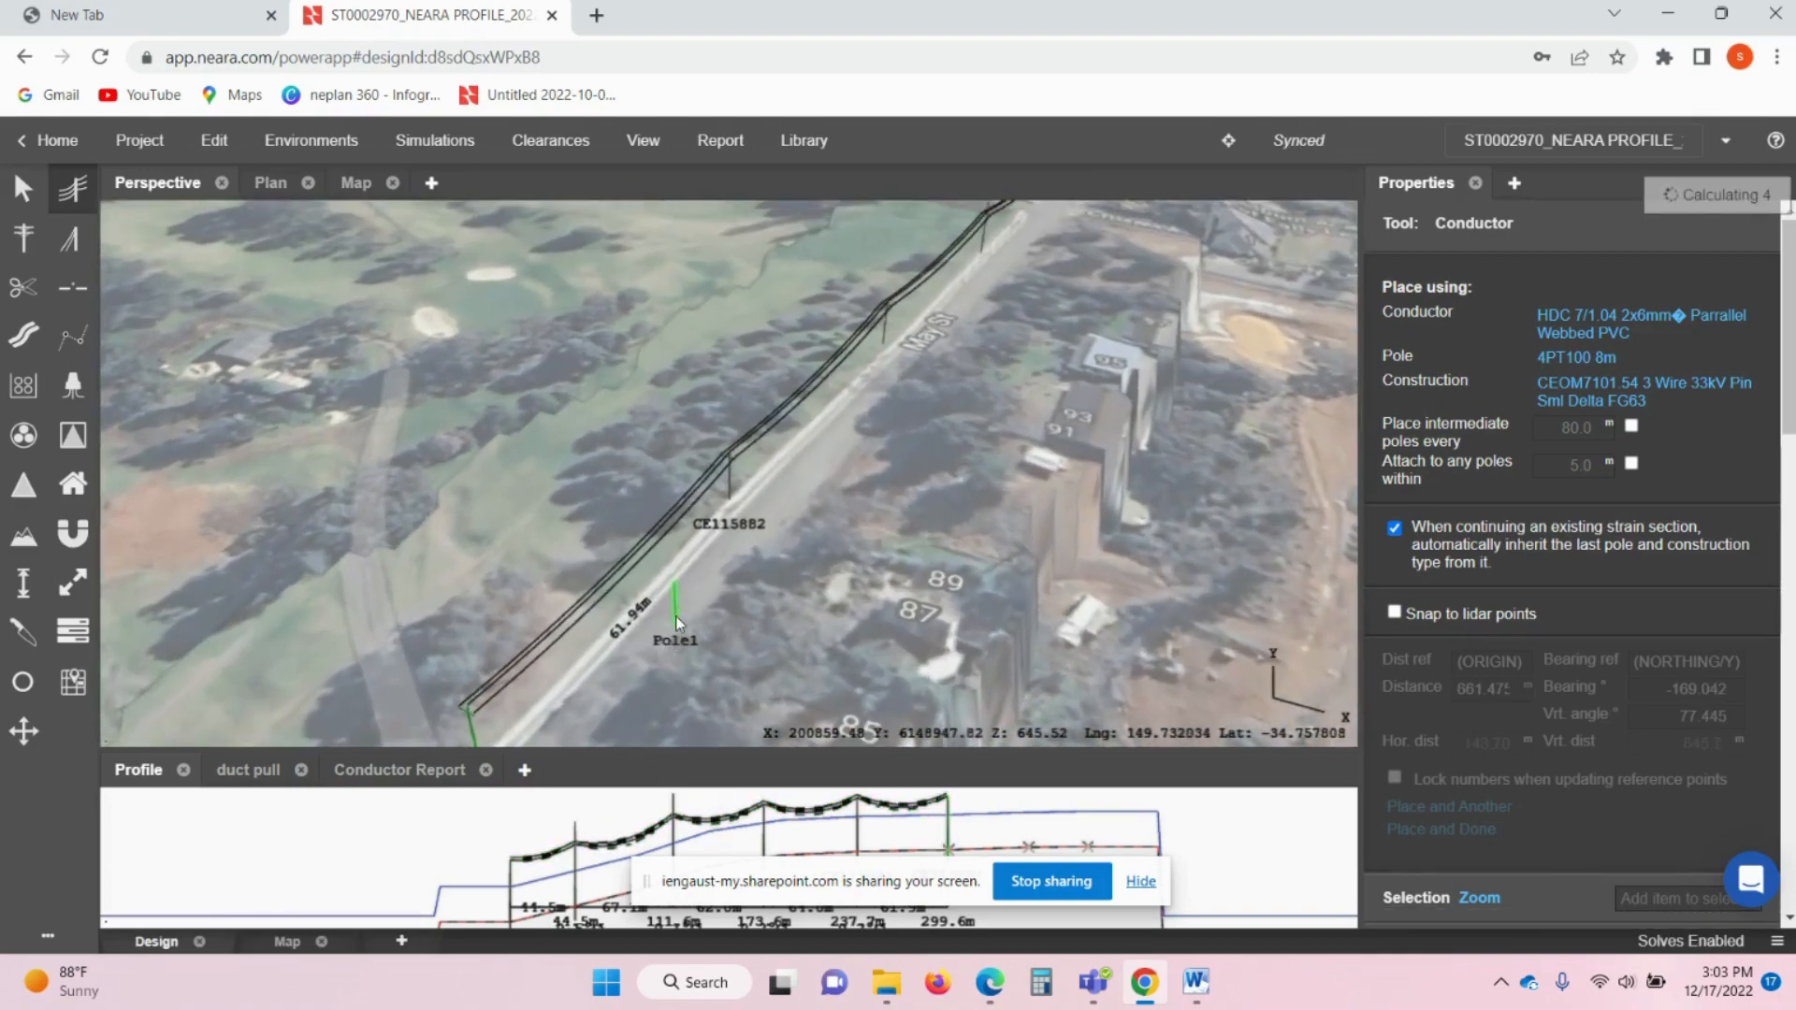
key(Escape)
drag(843, 508, 623, 621)
scroll(766, 552, down, 4)
scroll(835, 364, up, 3)
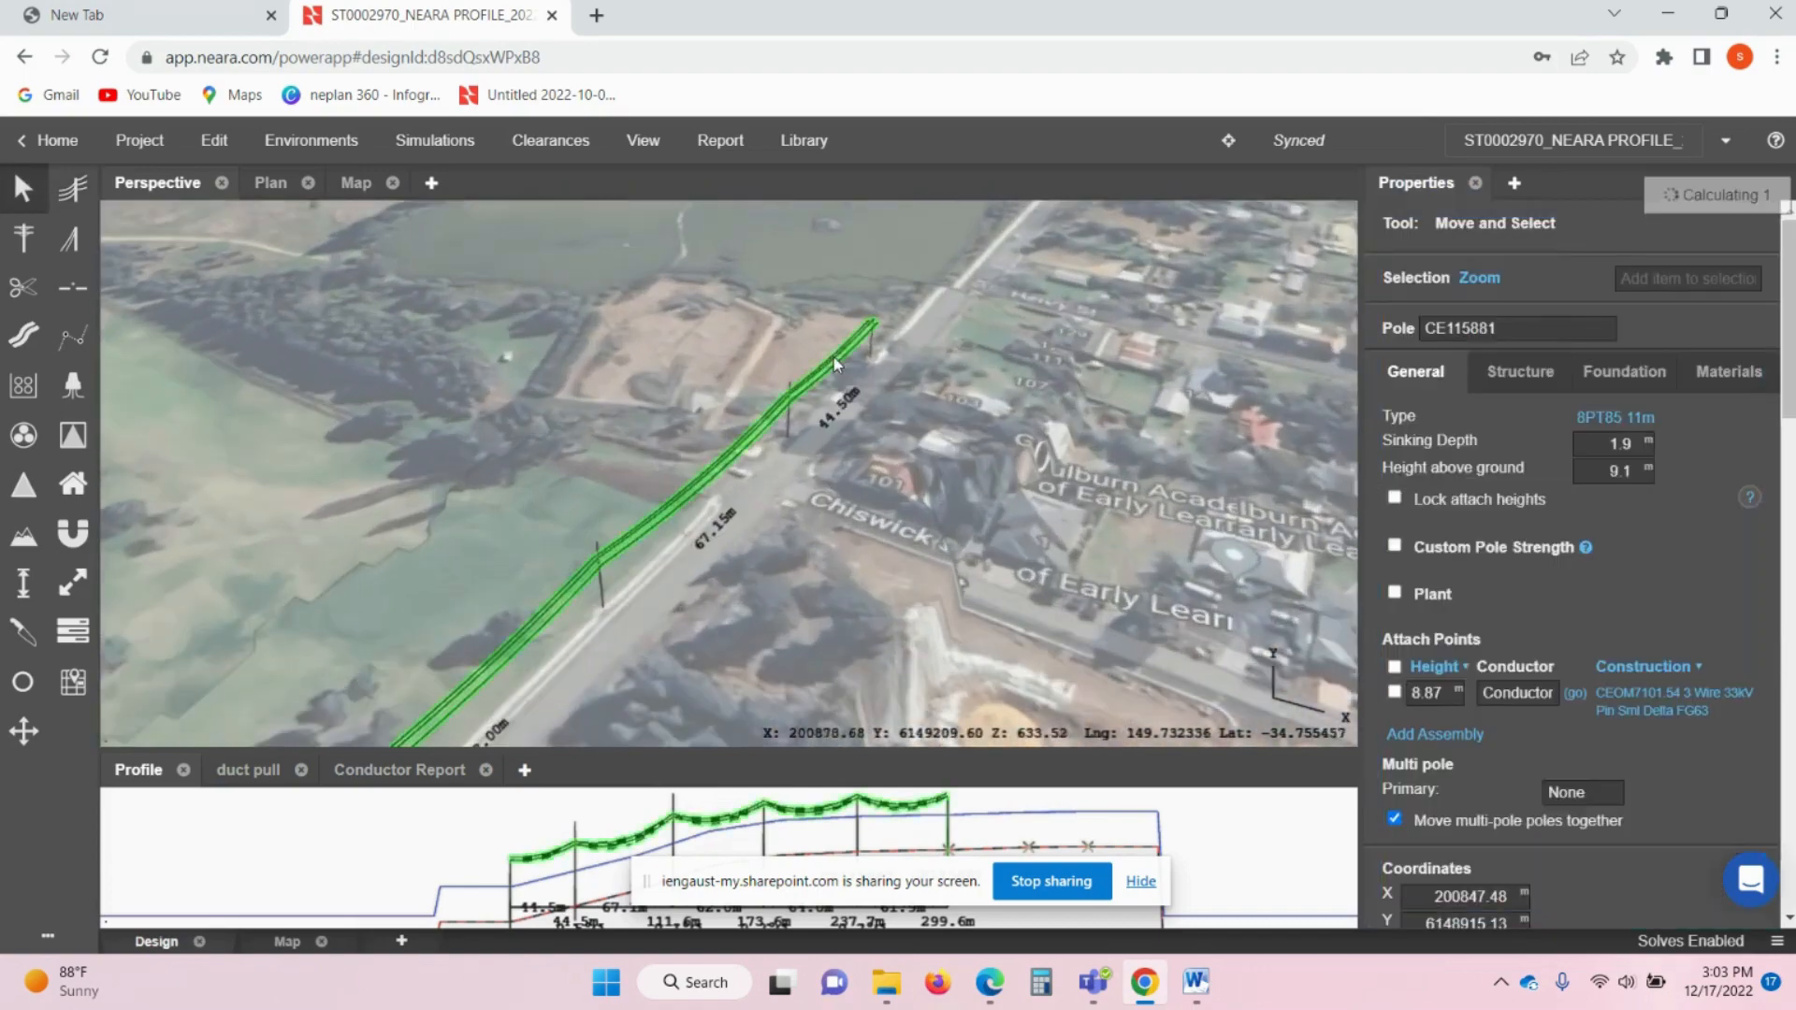
click(836, 365)
drag(940, 386, 815, 442)
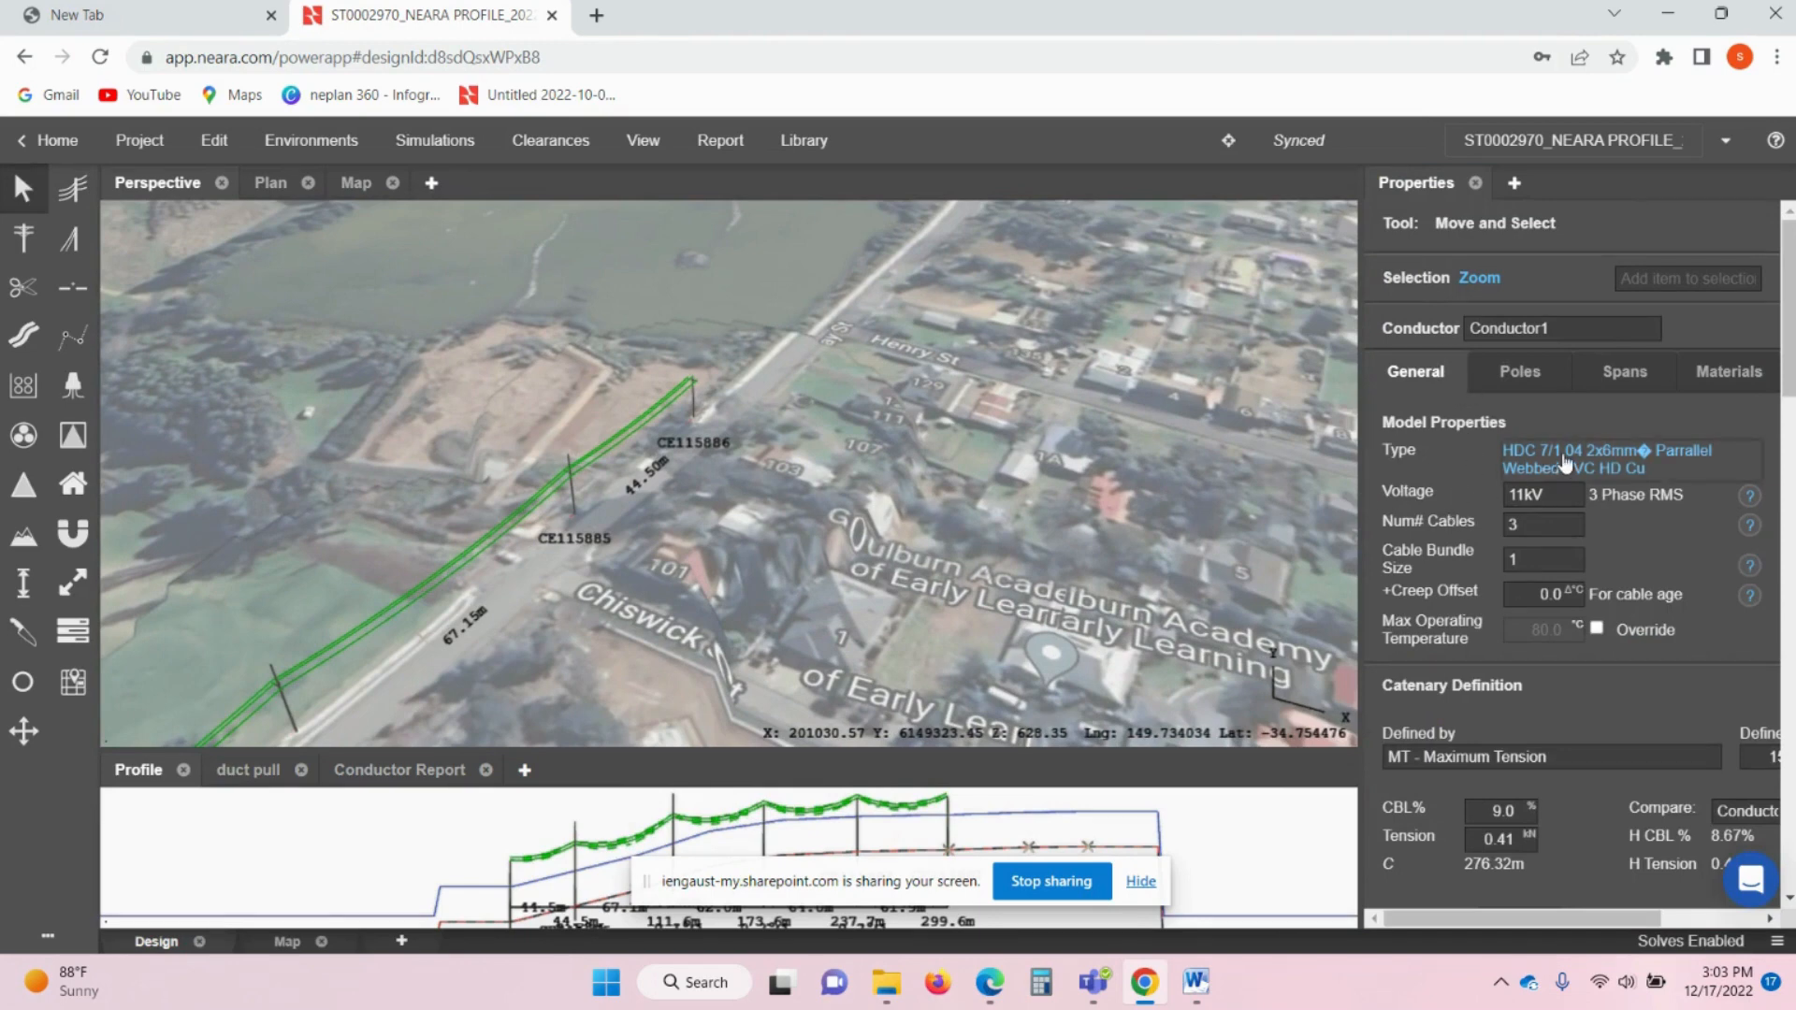
drag(1003, 481, 876, 464)
- Change the conductor type to BEE 7/0.193 AAC via the Conductor Library
click(1598, 468)
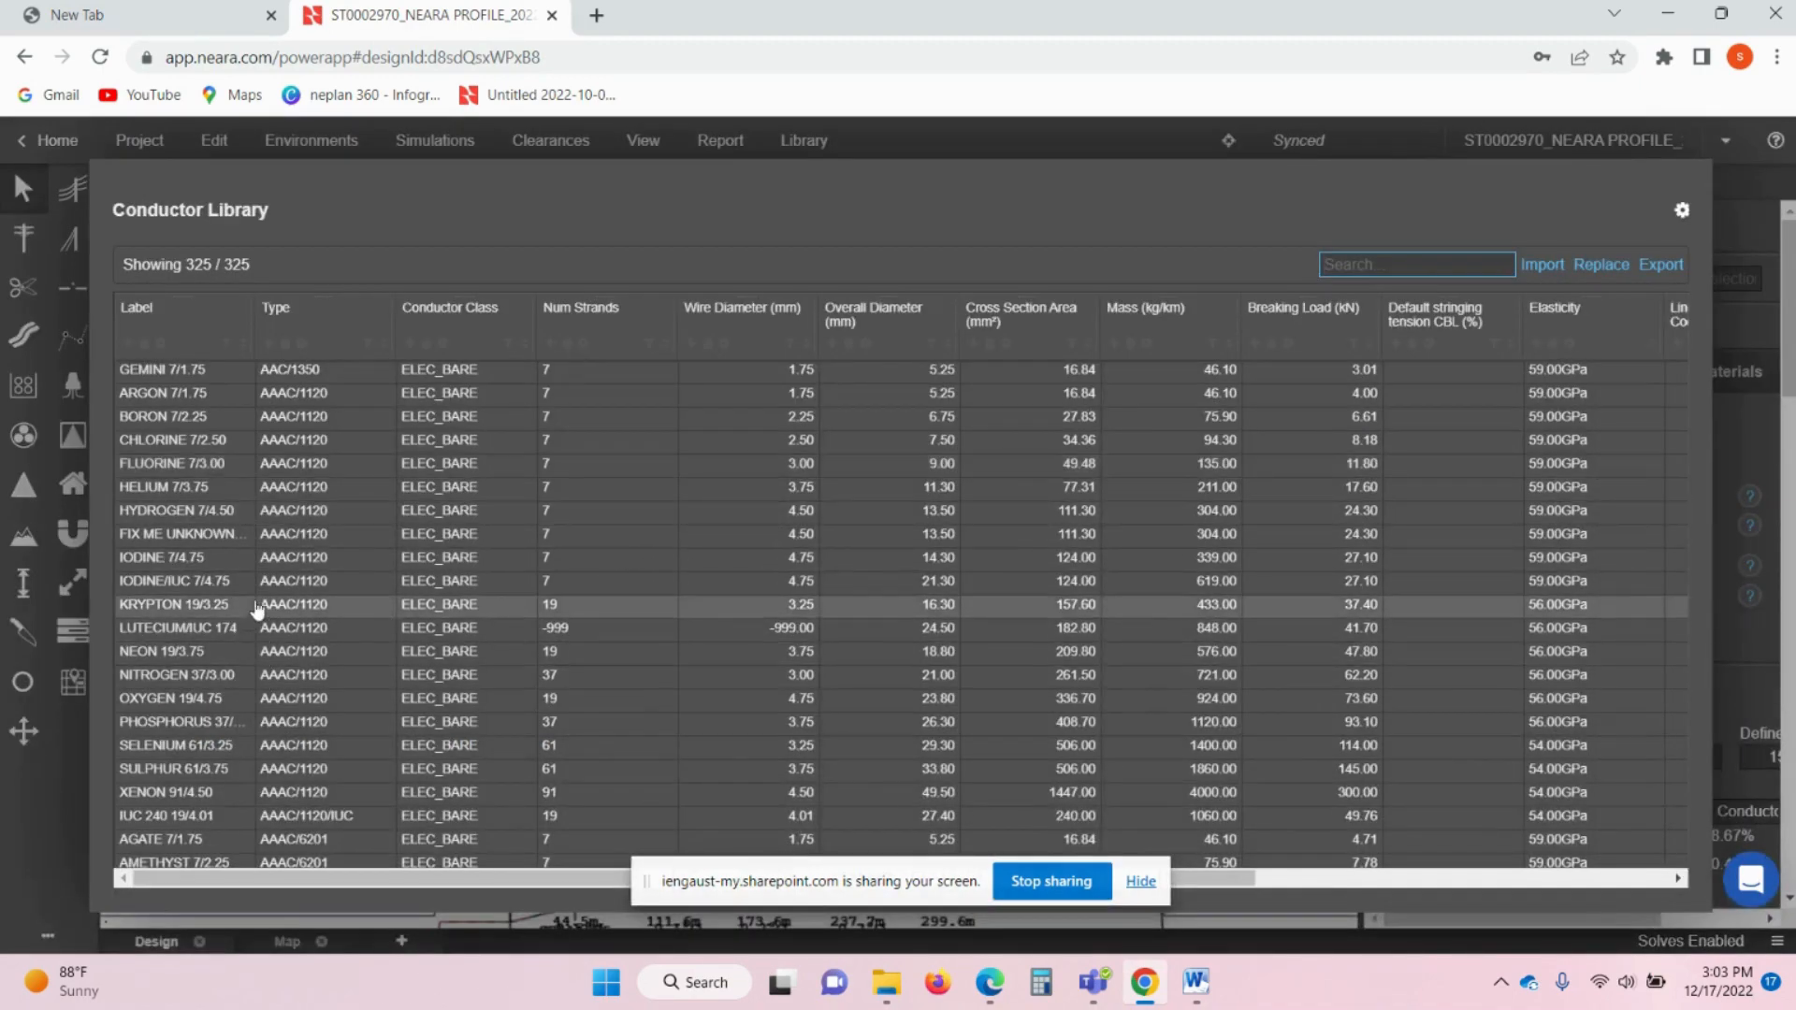
scroll(268, 630, down, 3)
scroll(282, 652, up, 3)
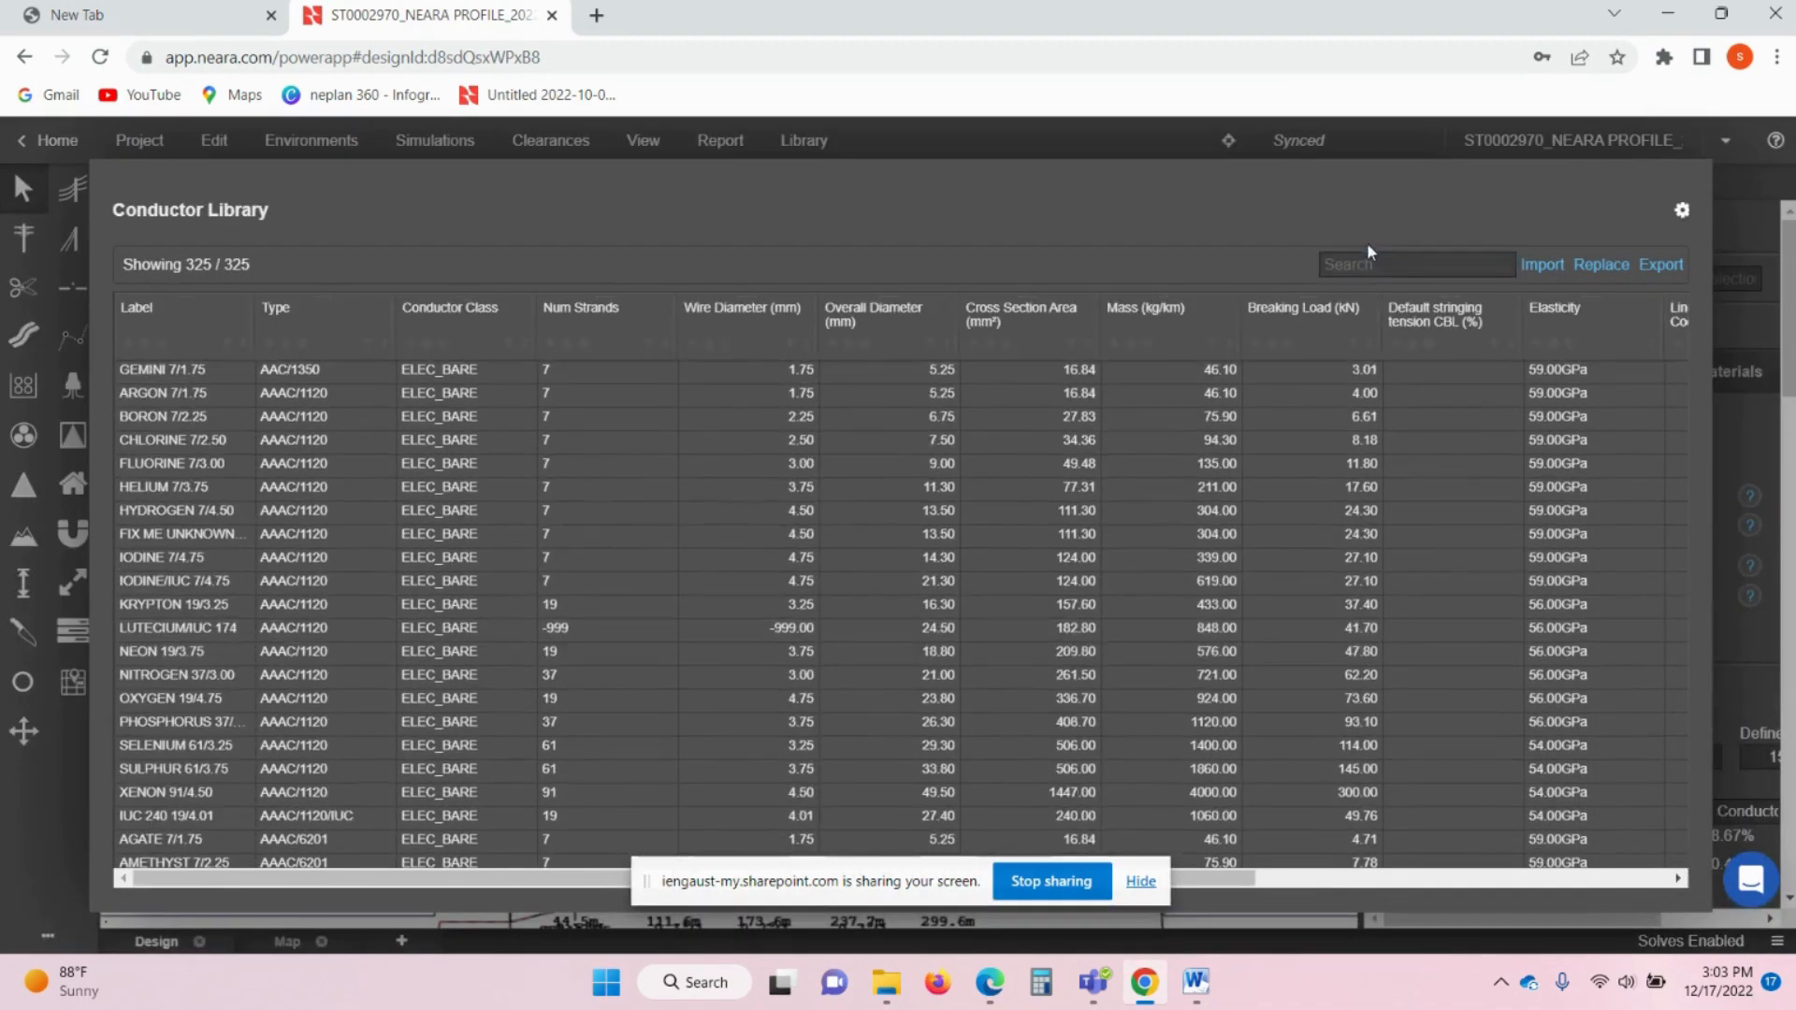
text(bee)
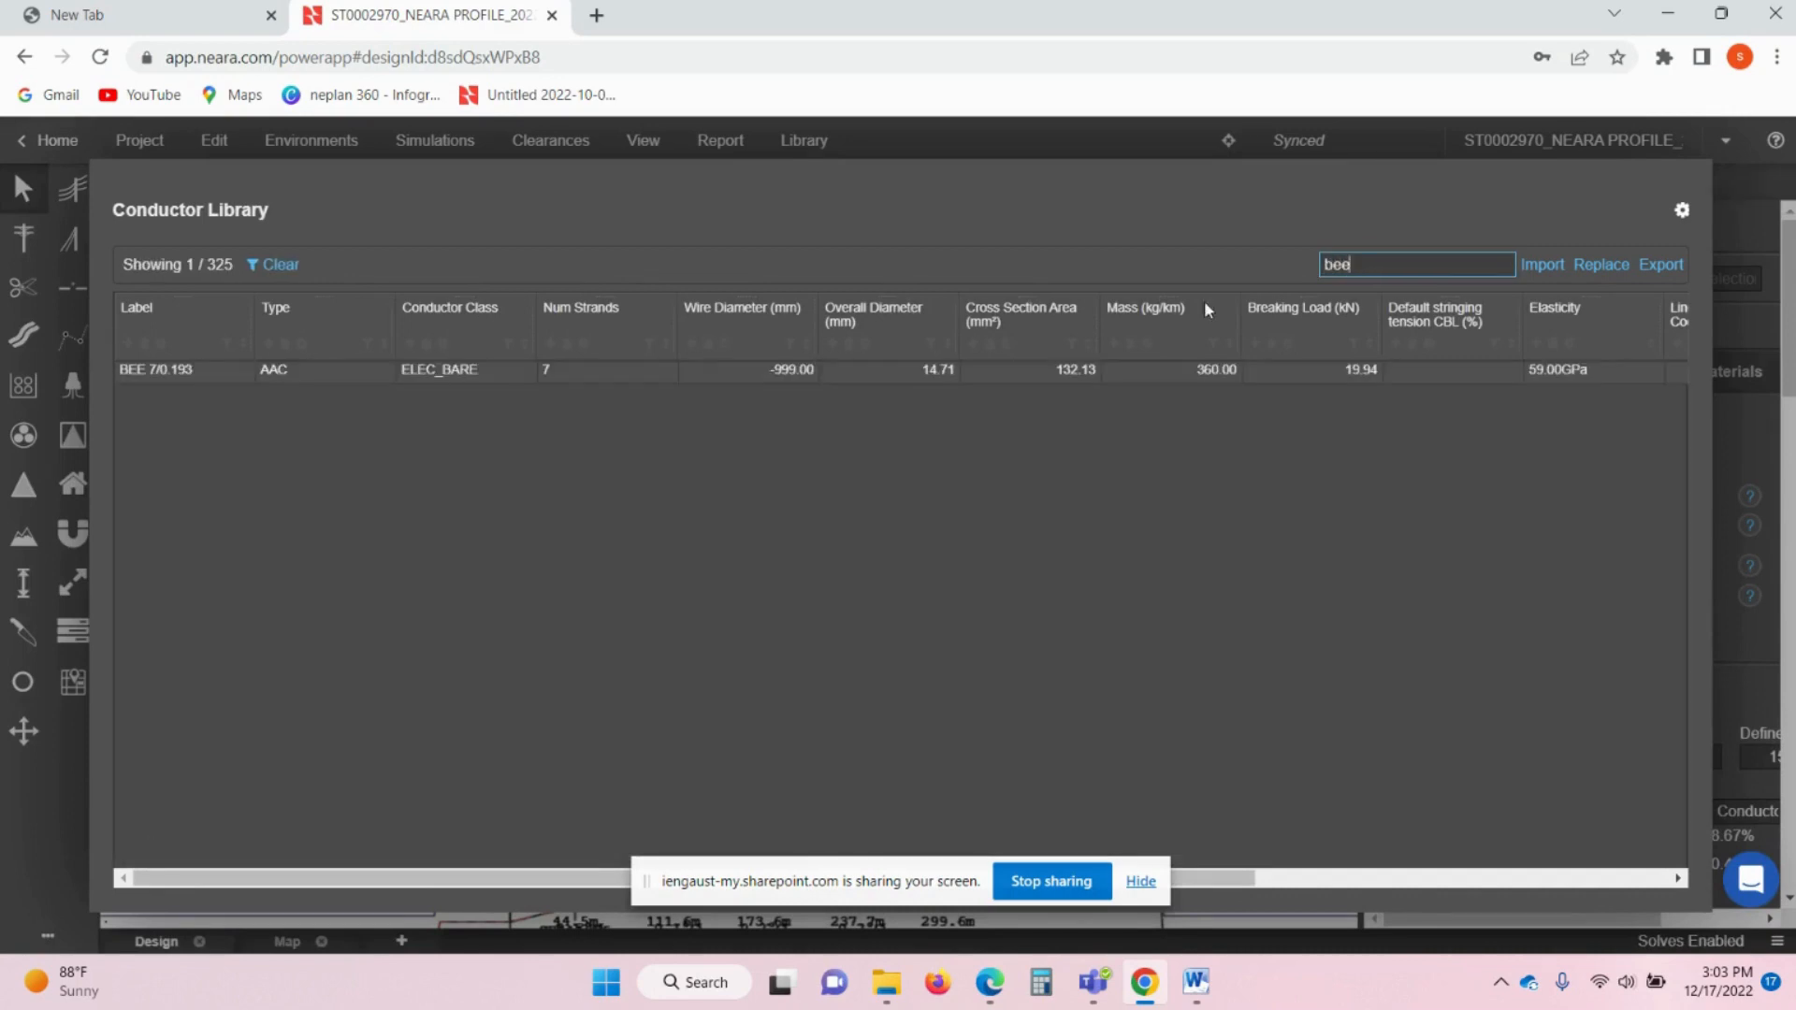
double_click(173, 374)
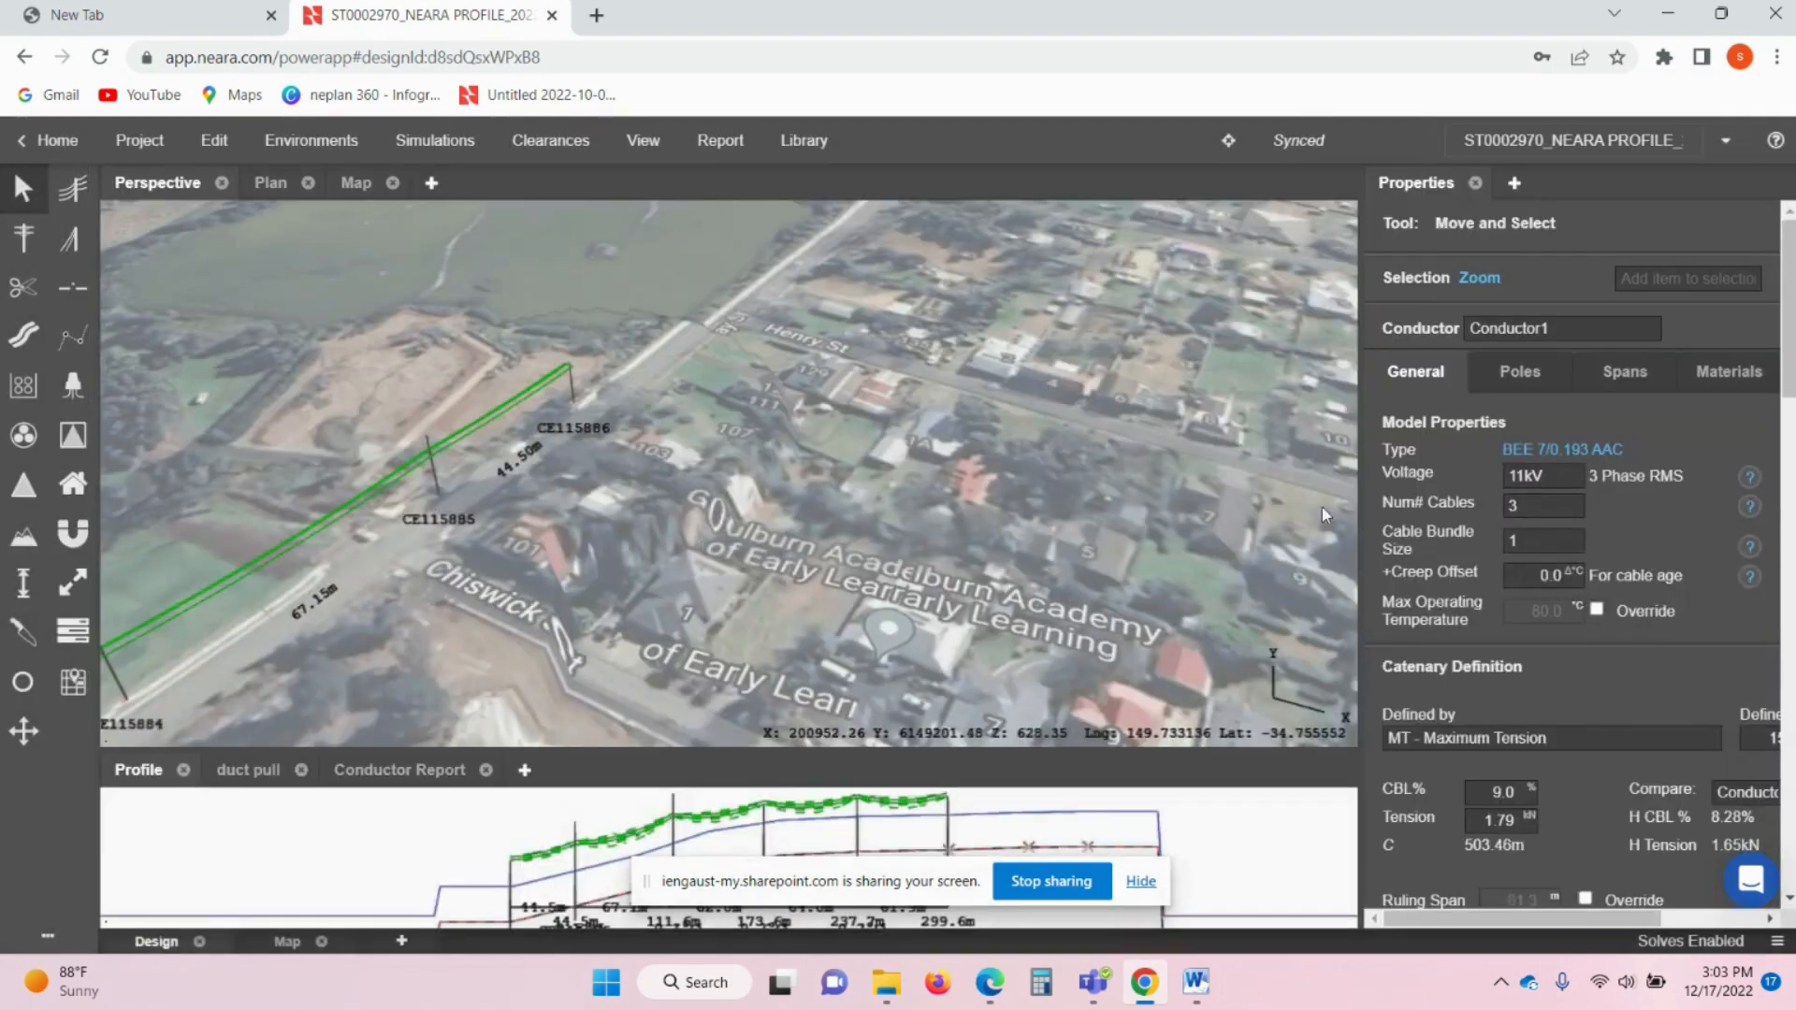
- Set the conductor voltage to 33kV and review its Tension in Environments results
click(1564, 479)
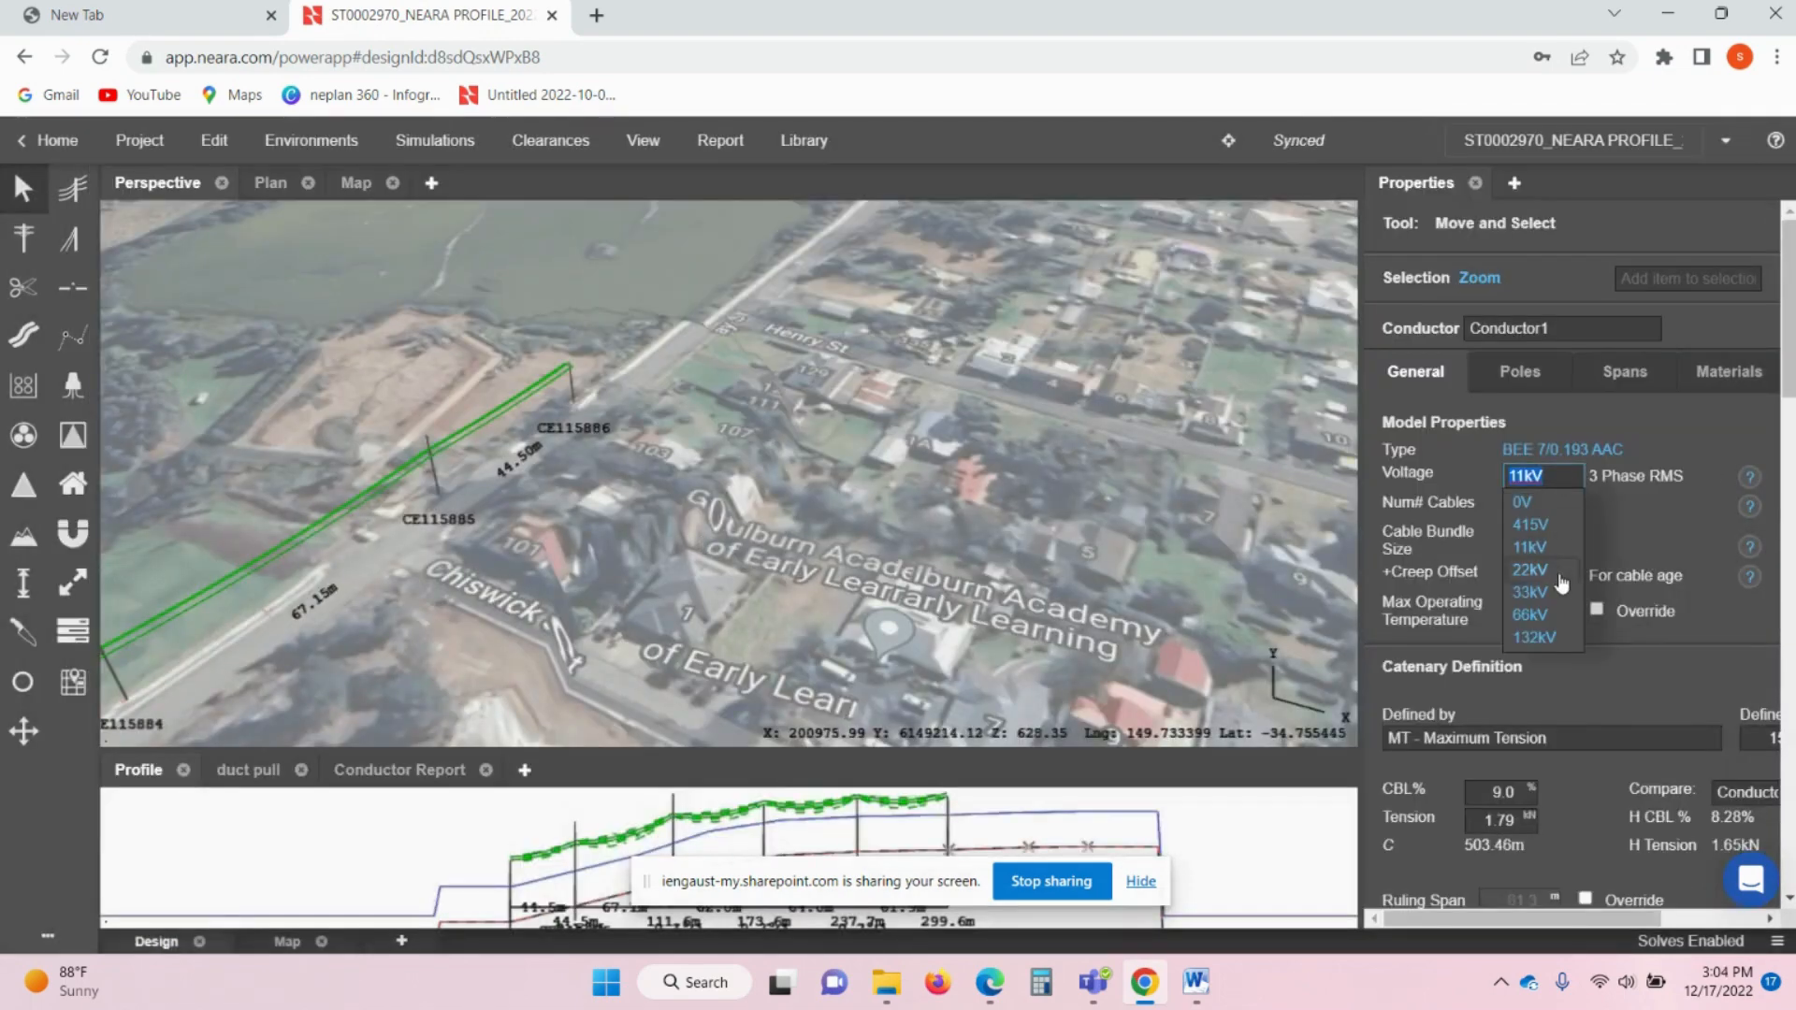
click(1531, 593)
click(1552, 512)
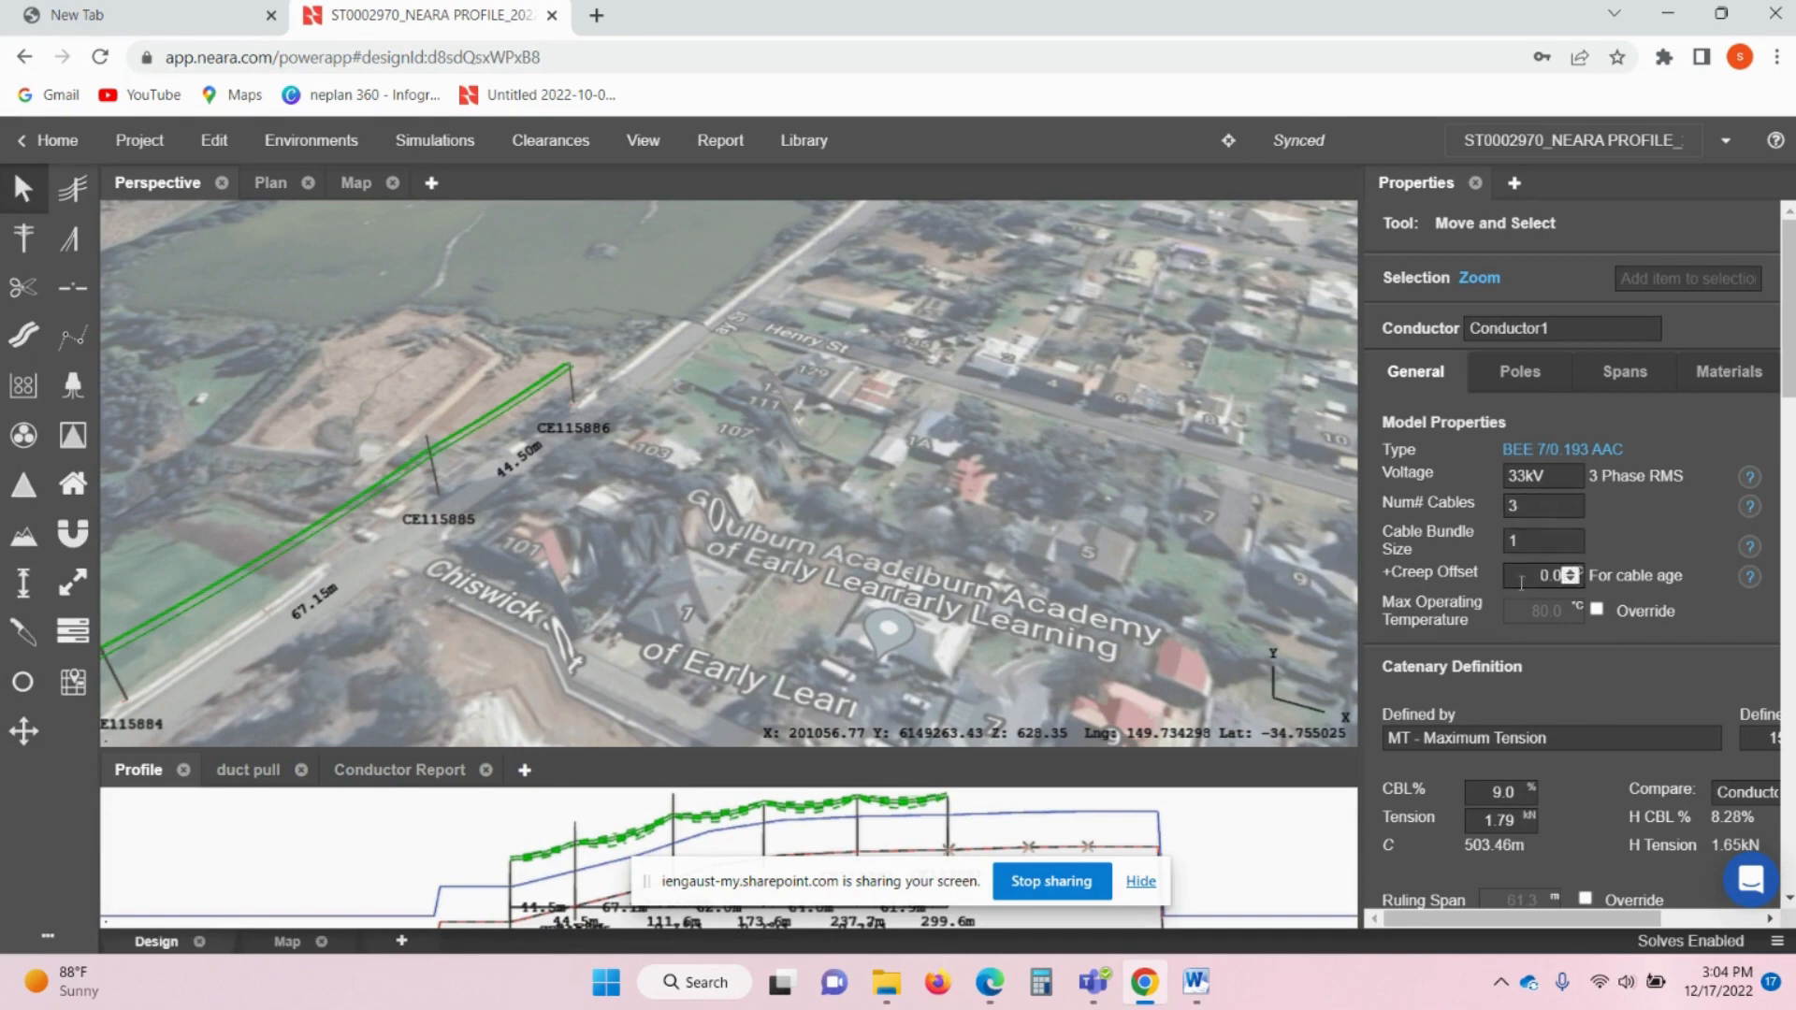
scroll(1489, 625, down, 3)
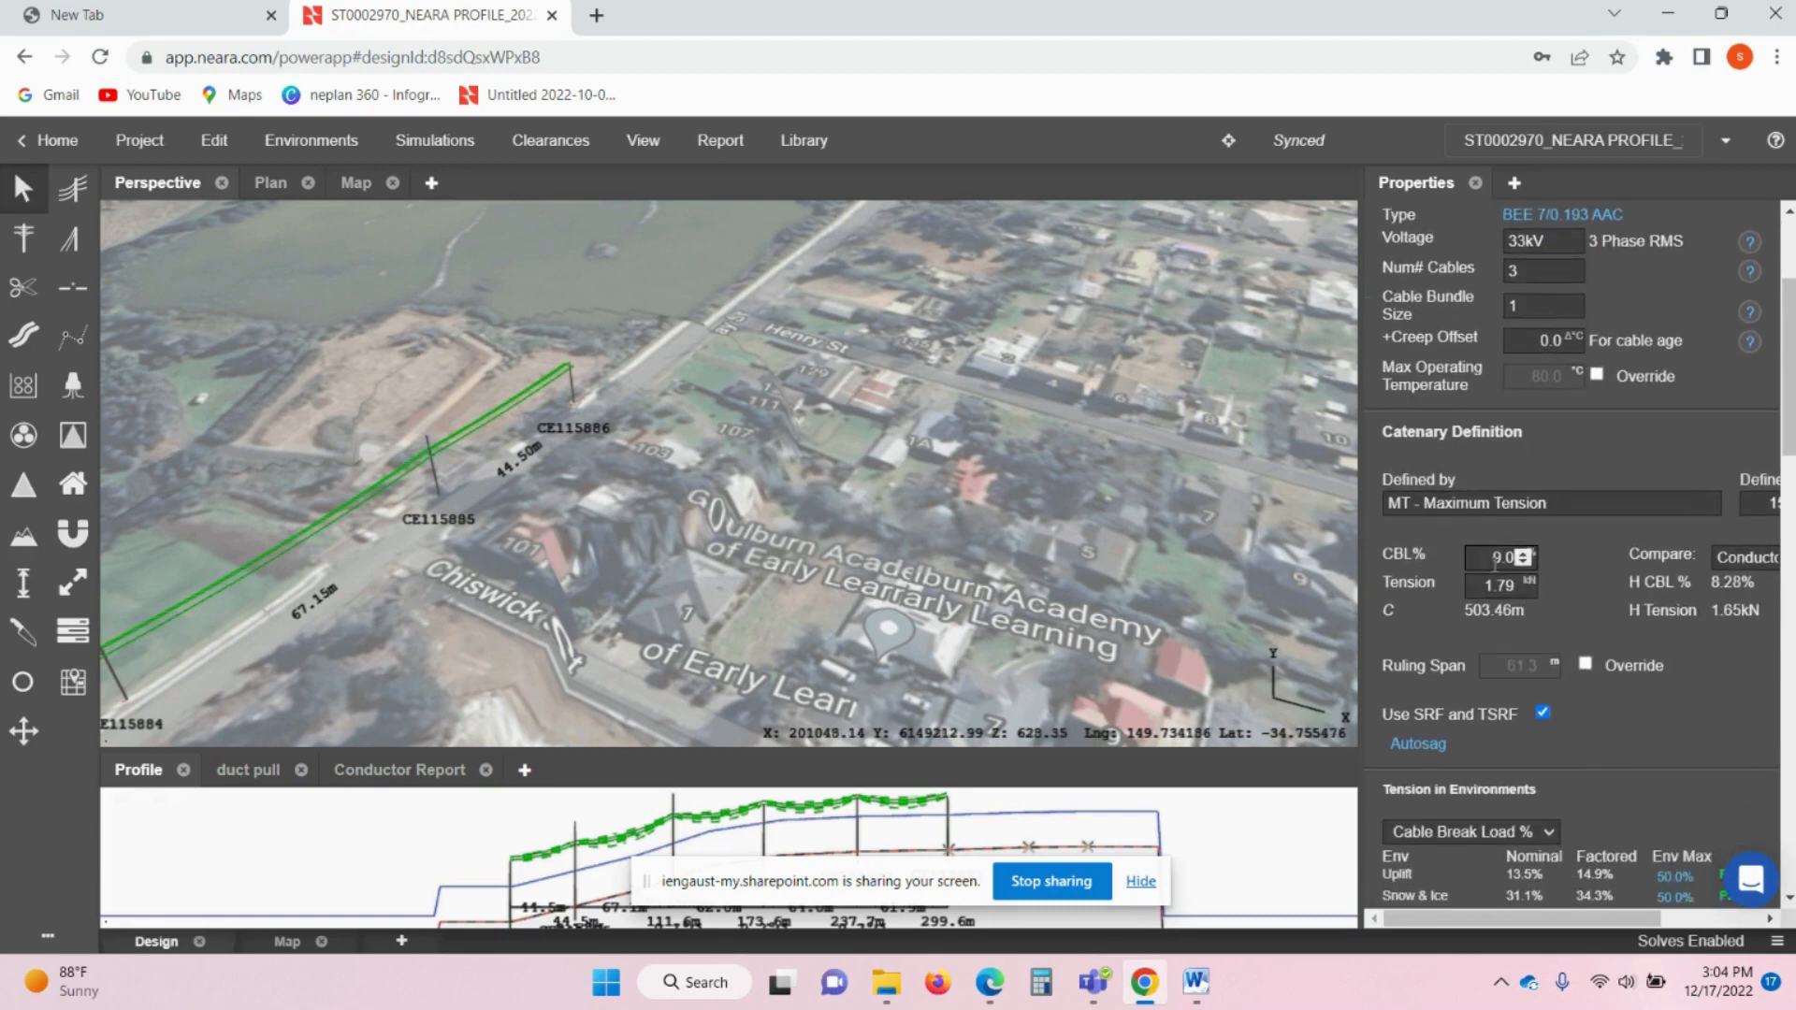
scroll(1495, 564, down, 3)
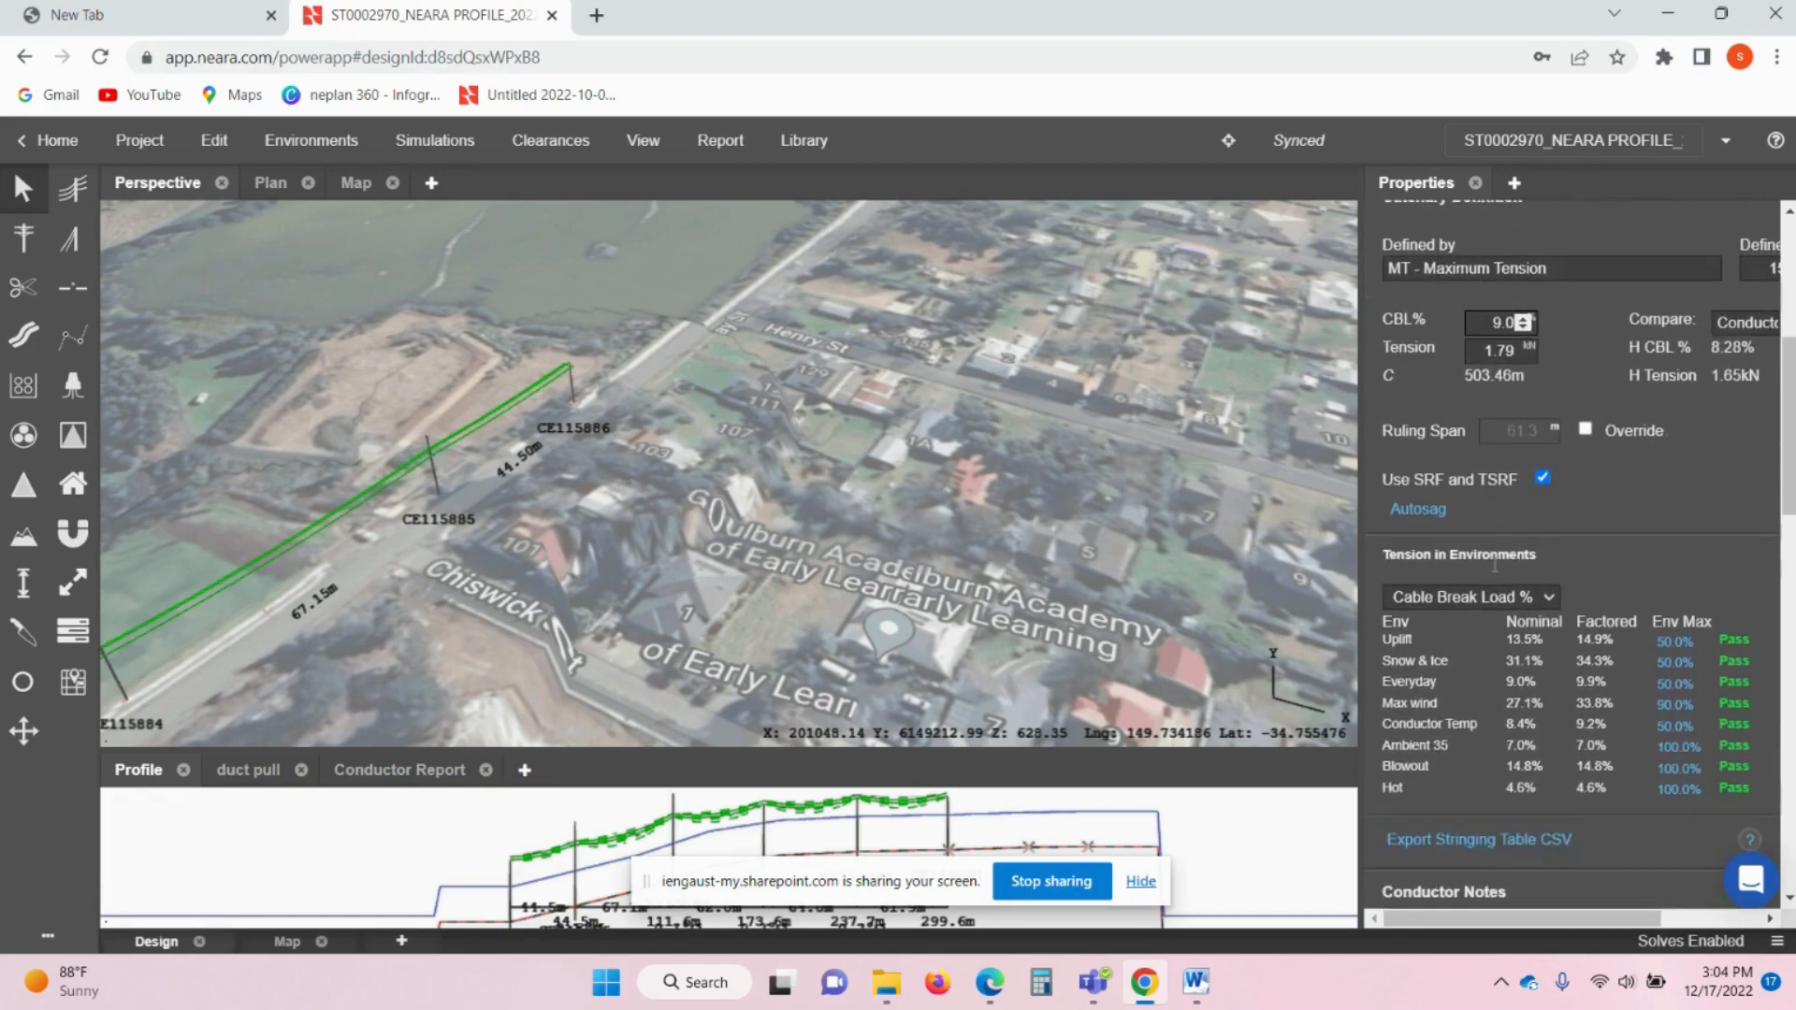
scroll(1479, 608, up, 5)
- Raise pole CE115885's Conductor1 attach height from 10.2 m to 14.2 m
click(1520, 372)
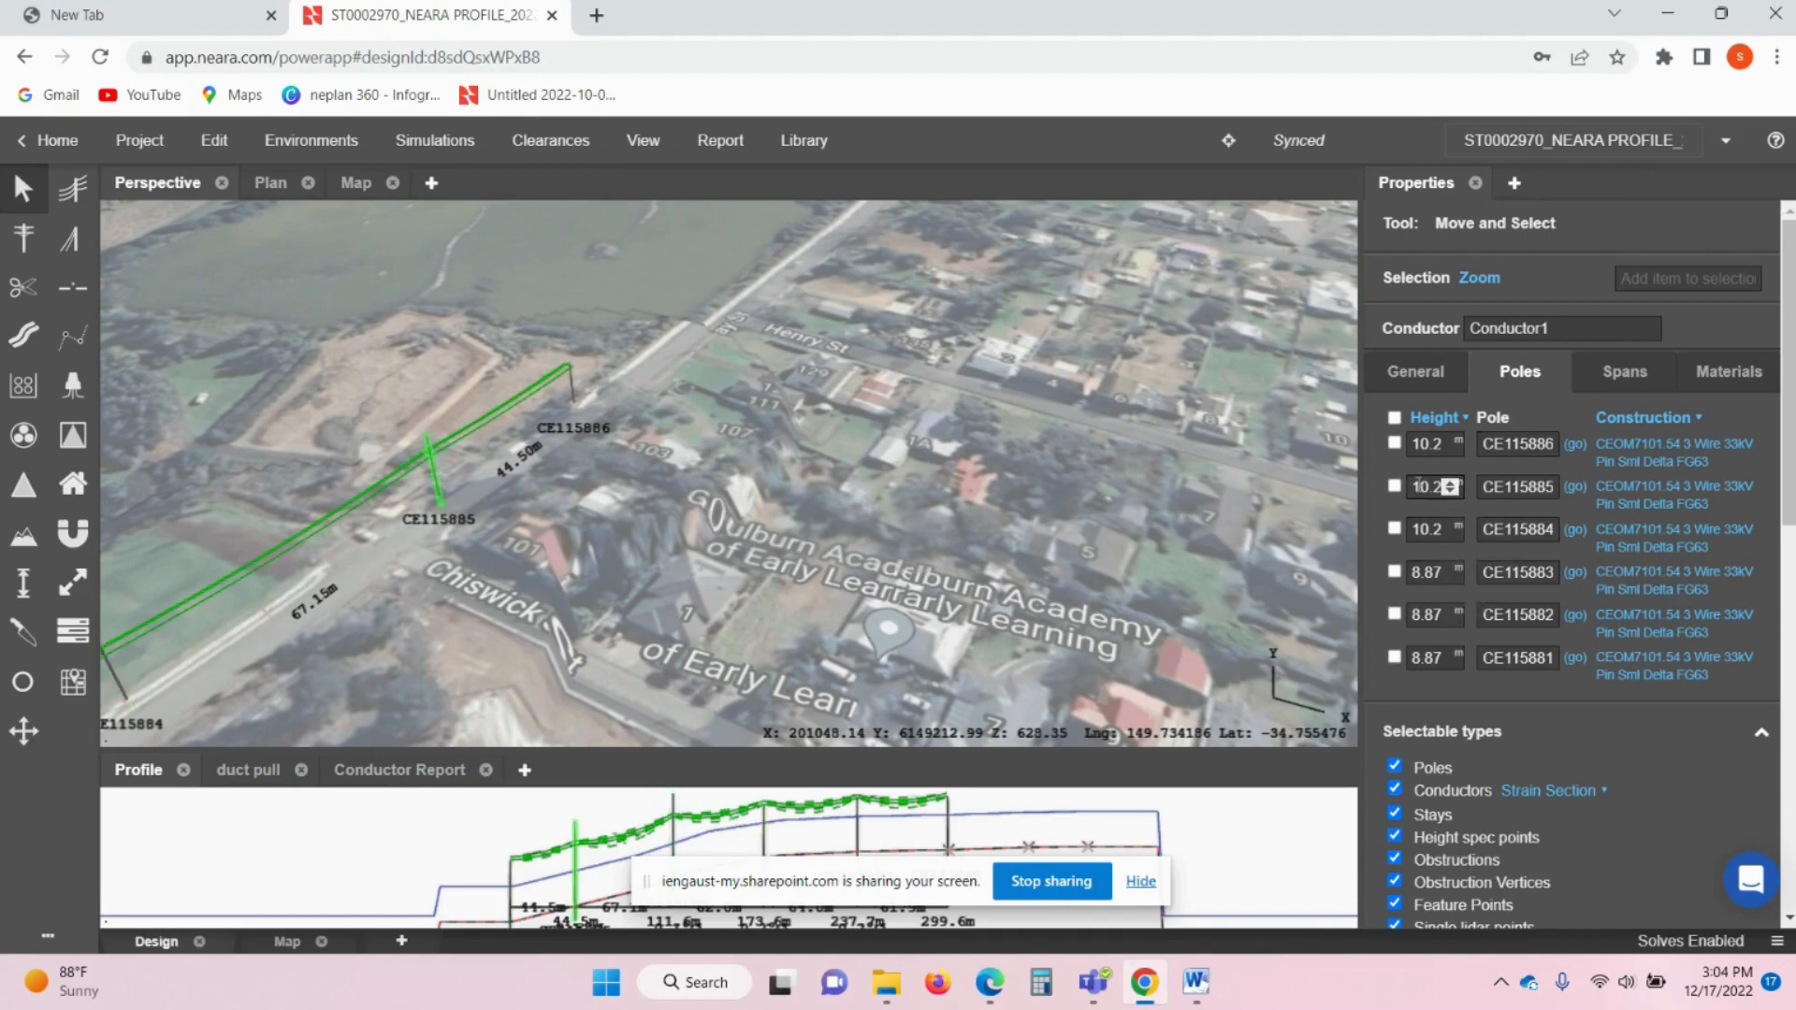
click(1420, 493)
click(436, 482)
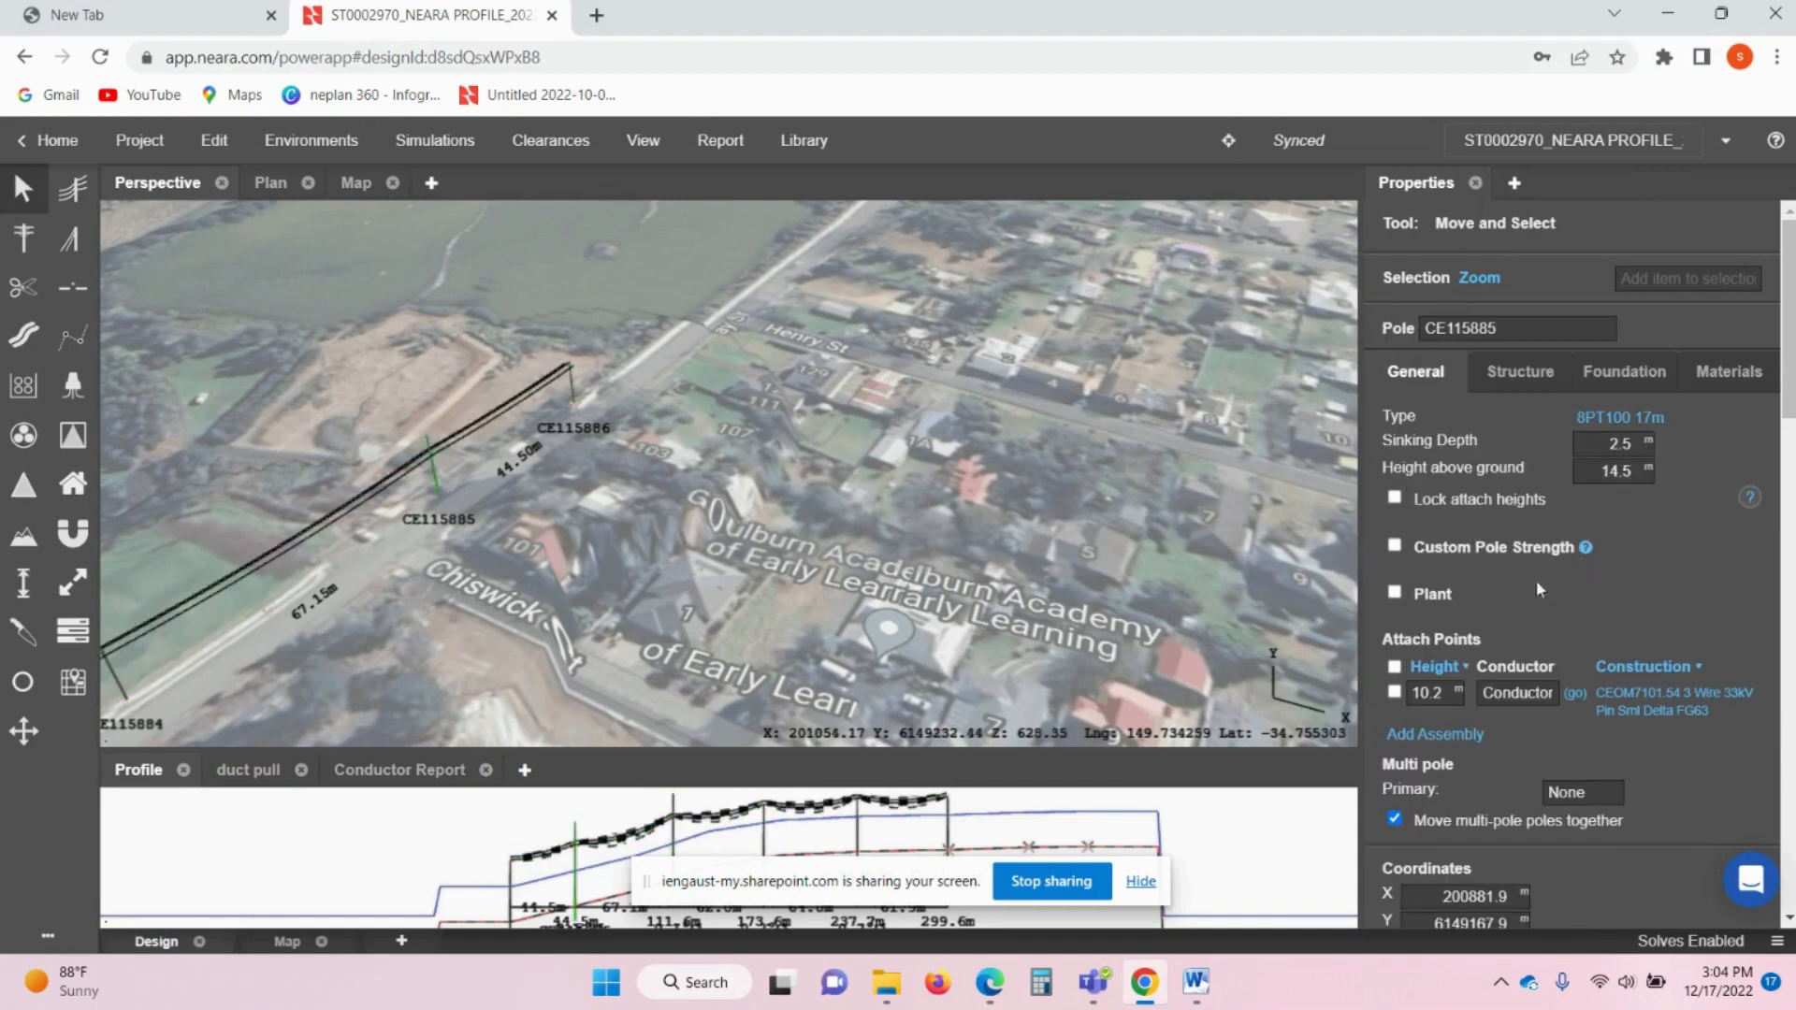
double_click(1428, 693)
text(1)
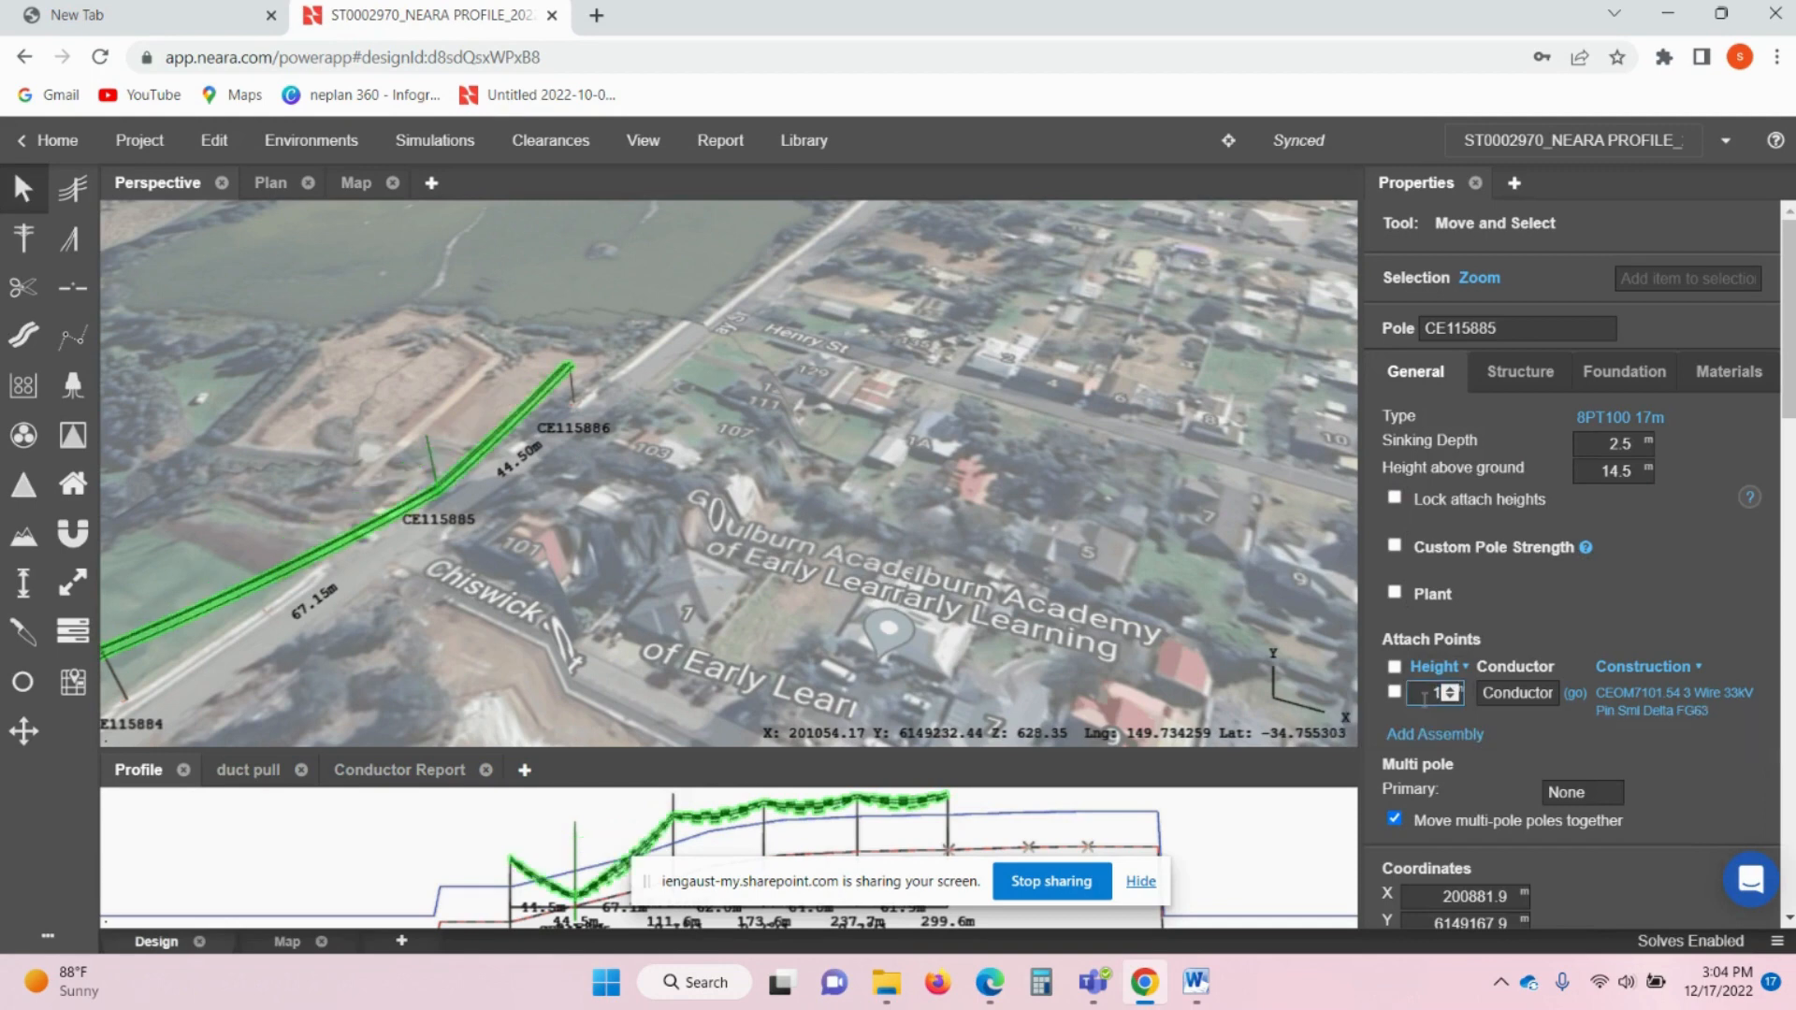
text(4.2)
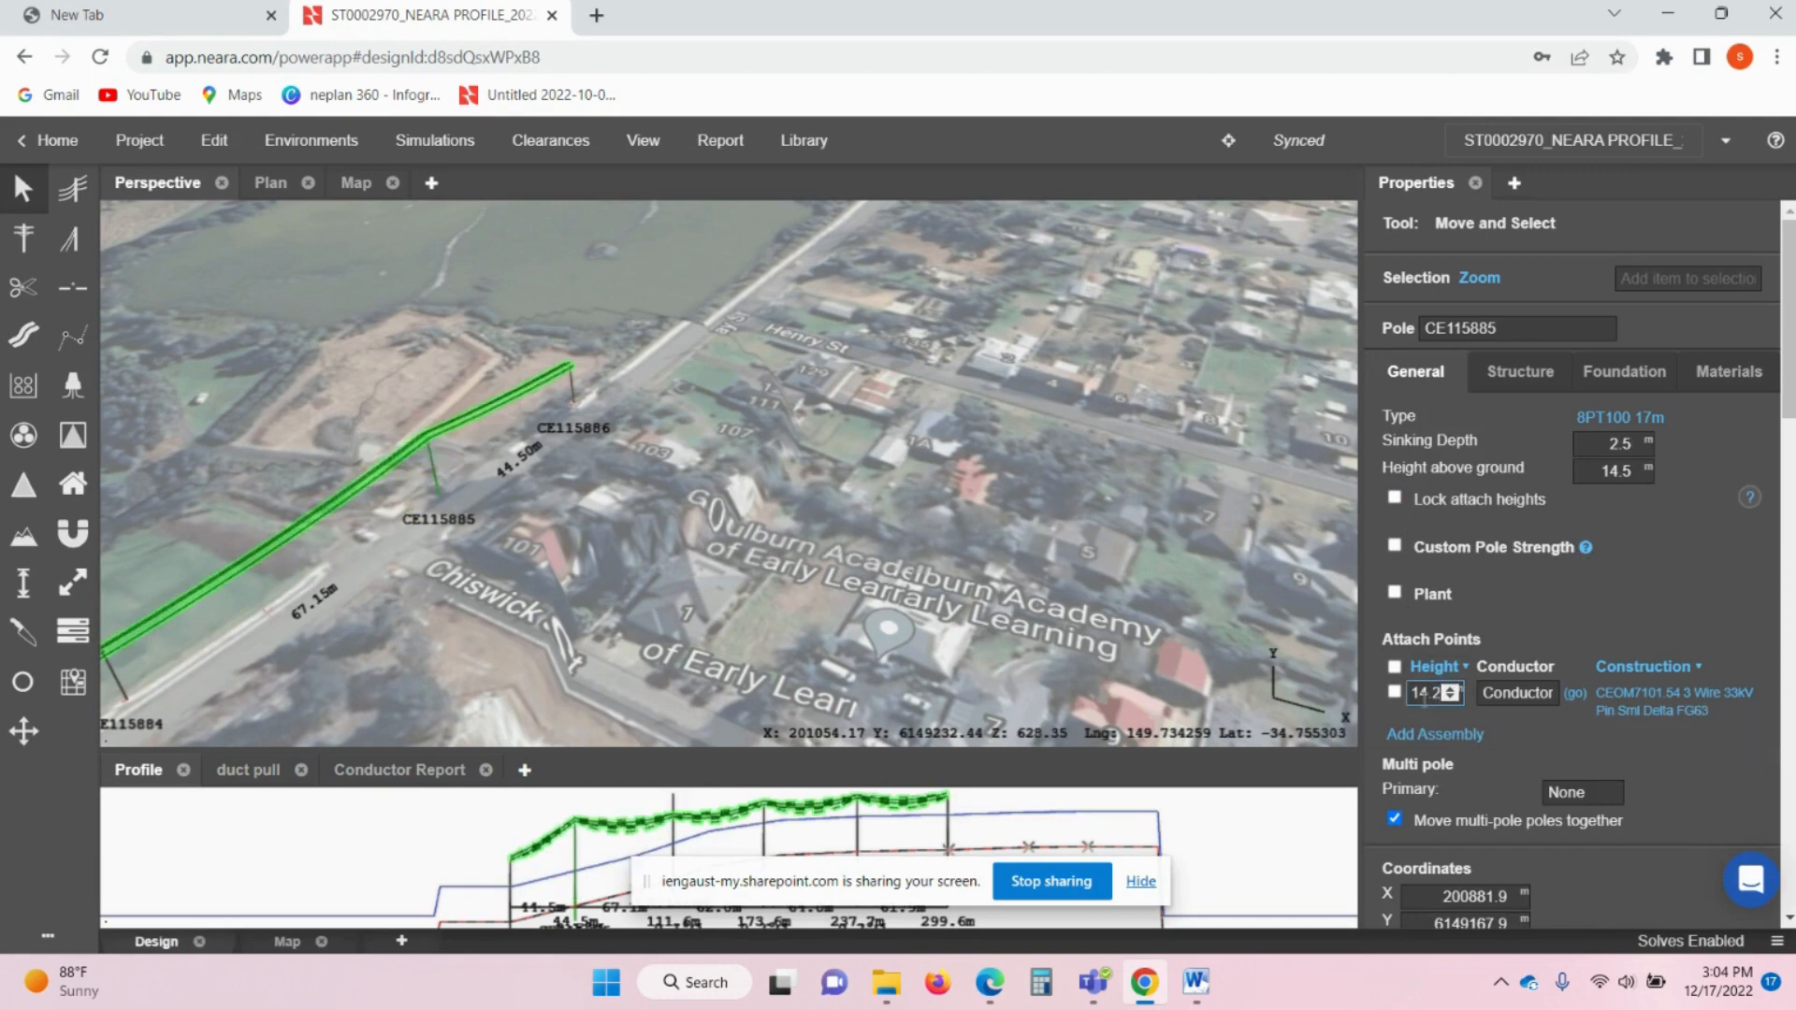
click(952, 502)
- Raise pole CE115884's attach height from 10.2 m to 14.2 m
middle_drag(825, 470, 988, 408)
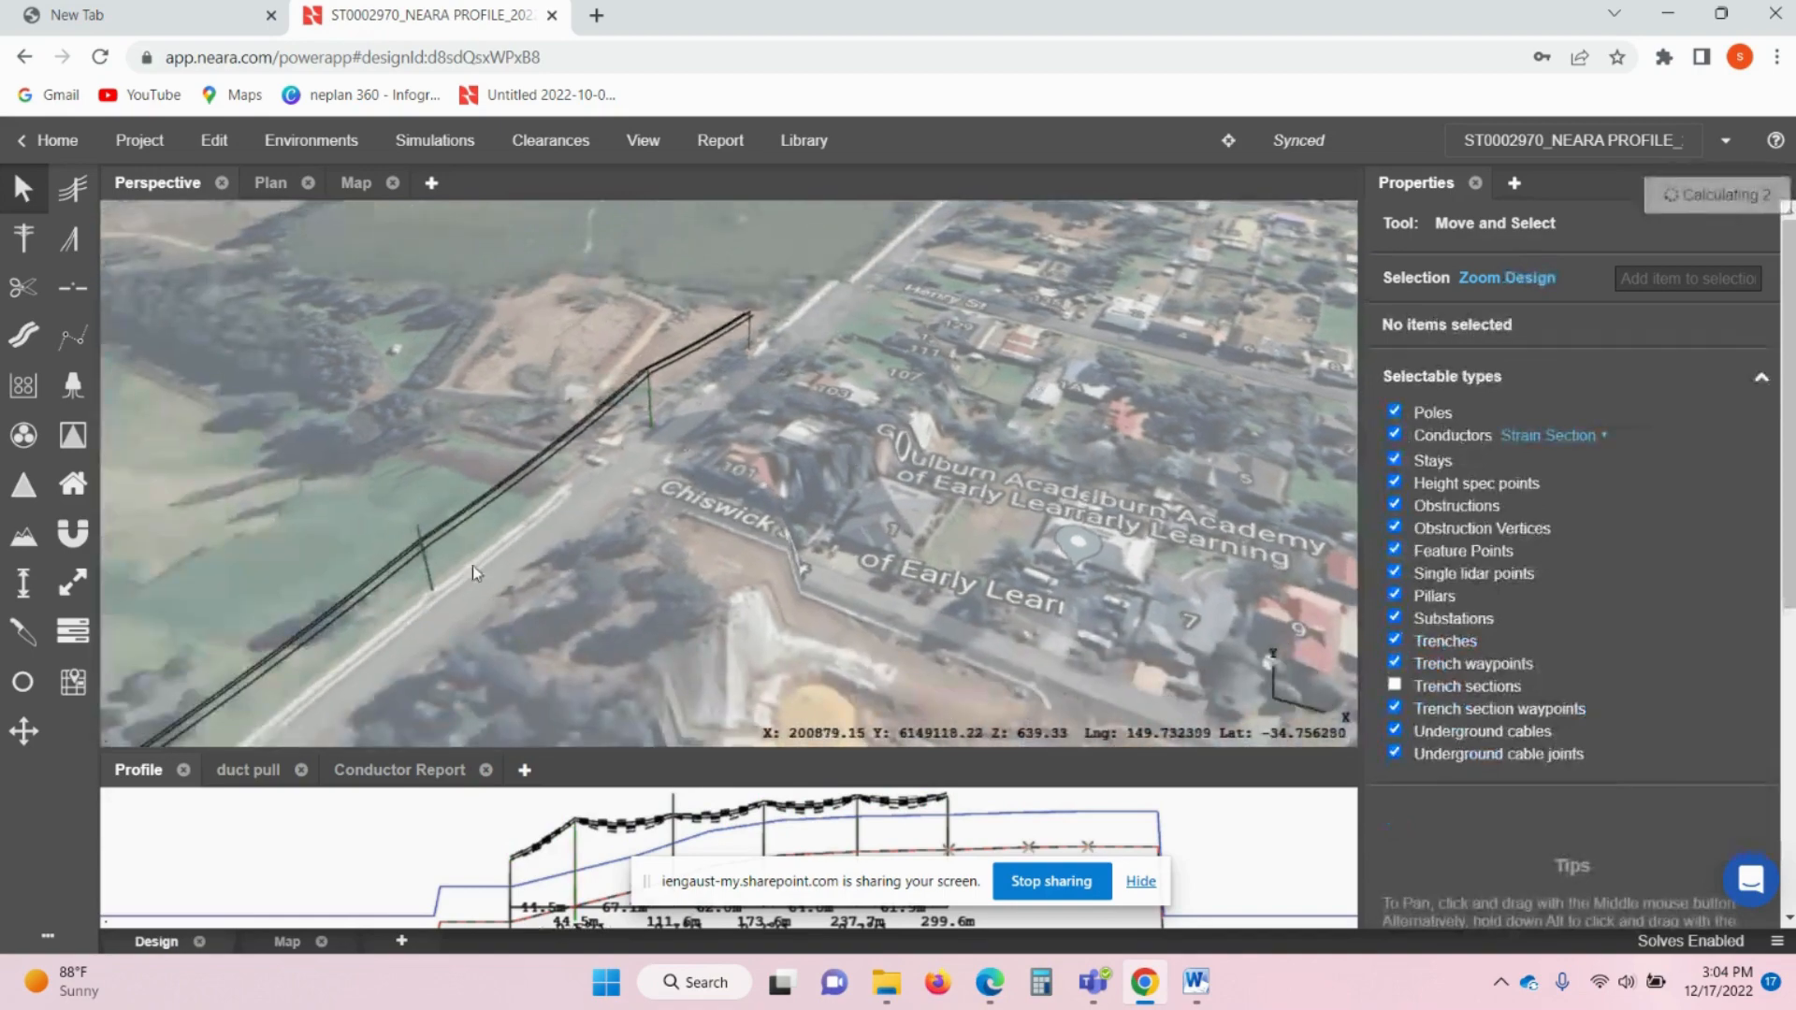
click(427, 566)
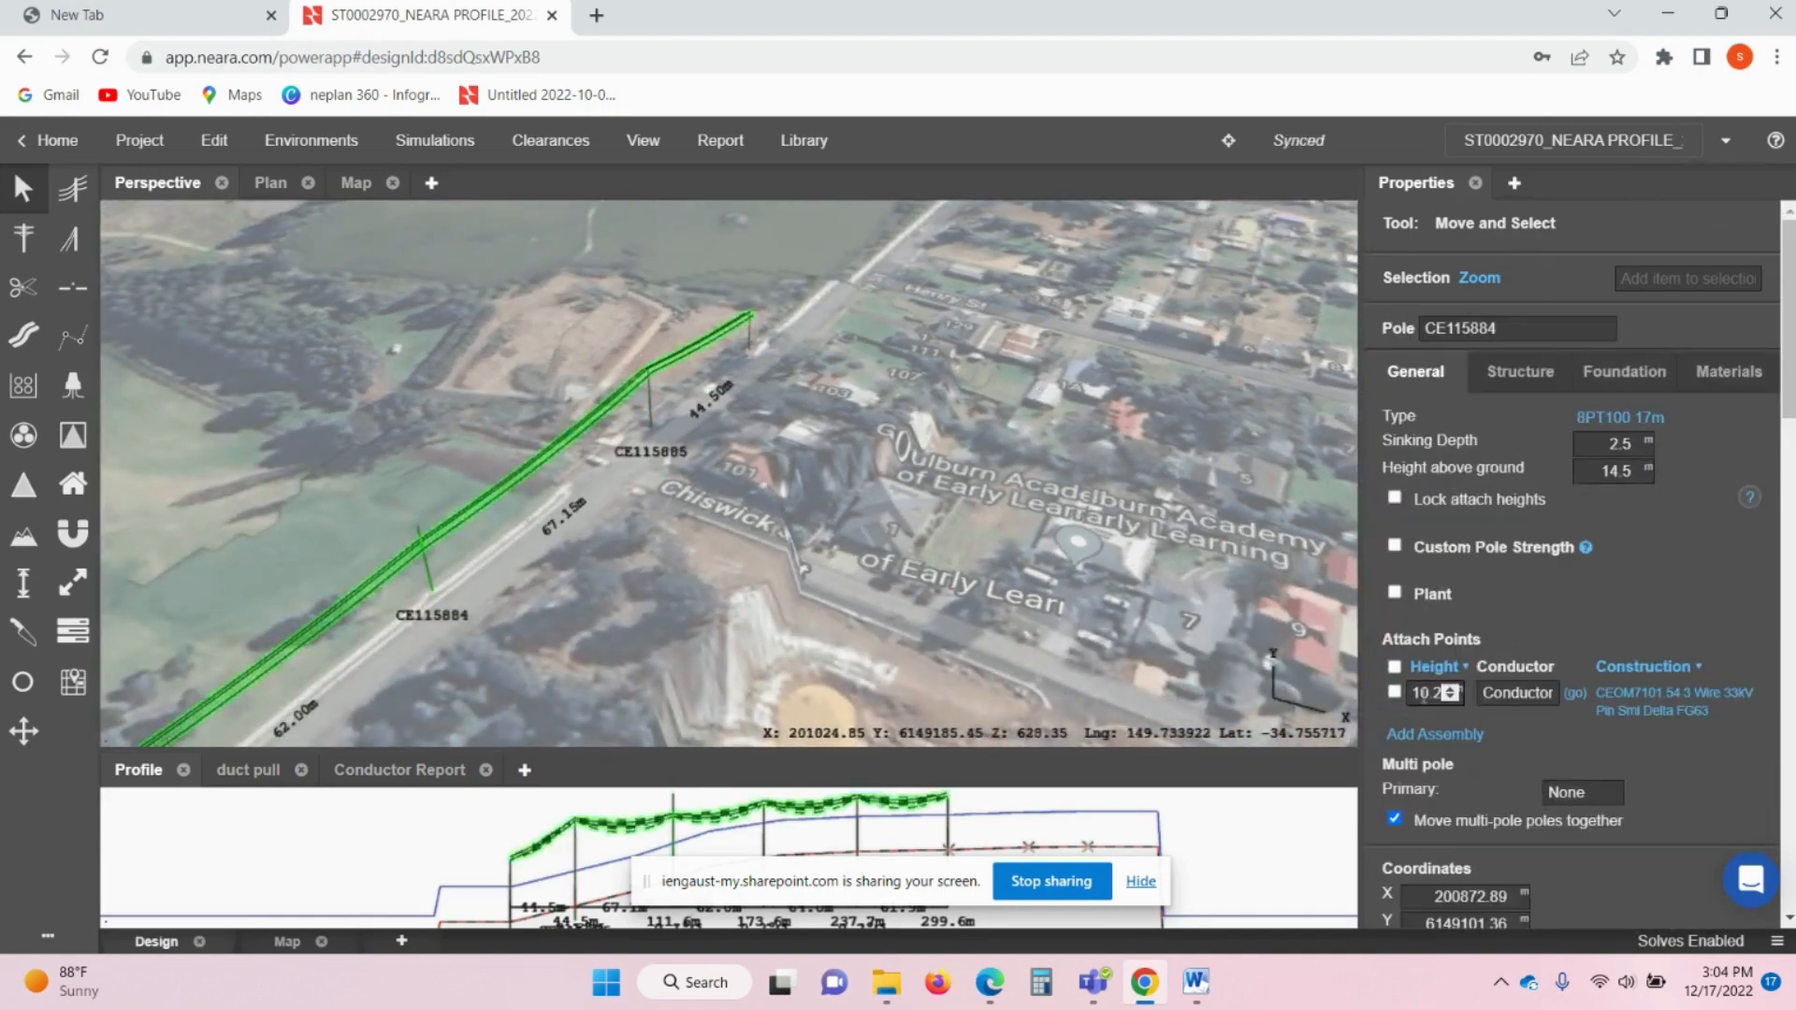
click(1422, 695)
text(14)
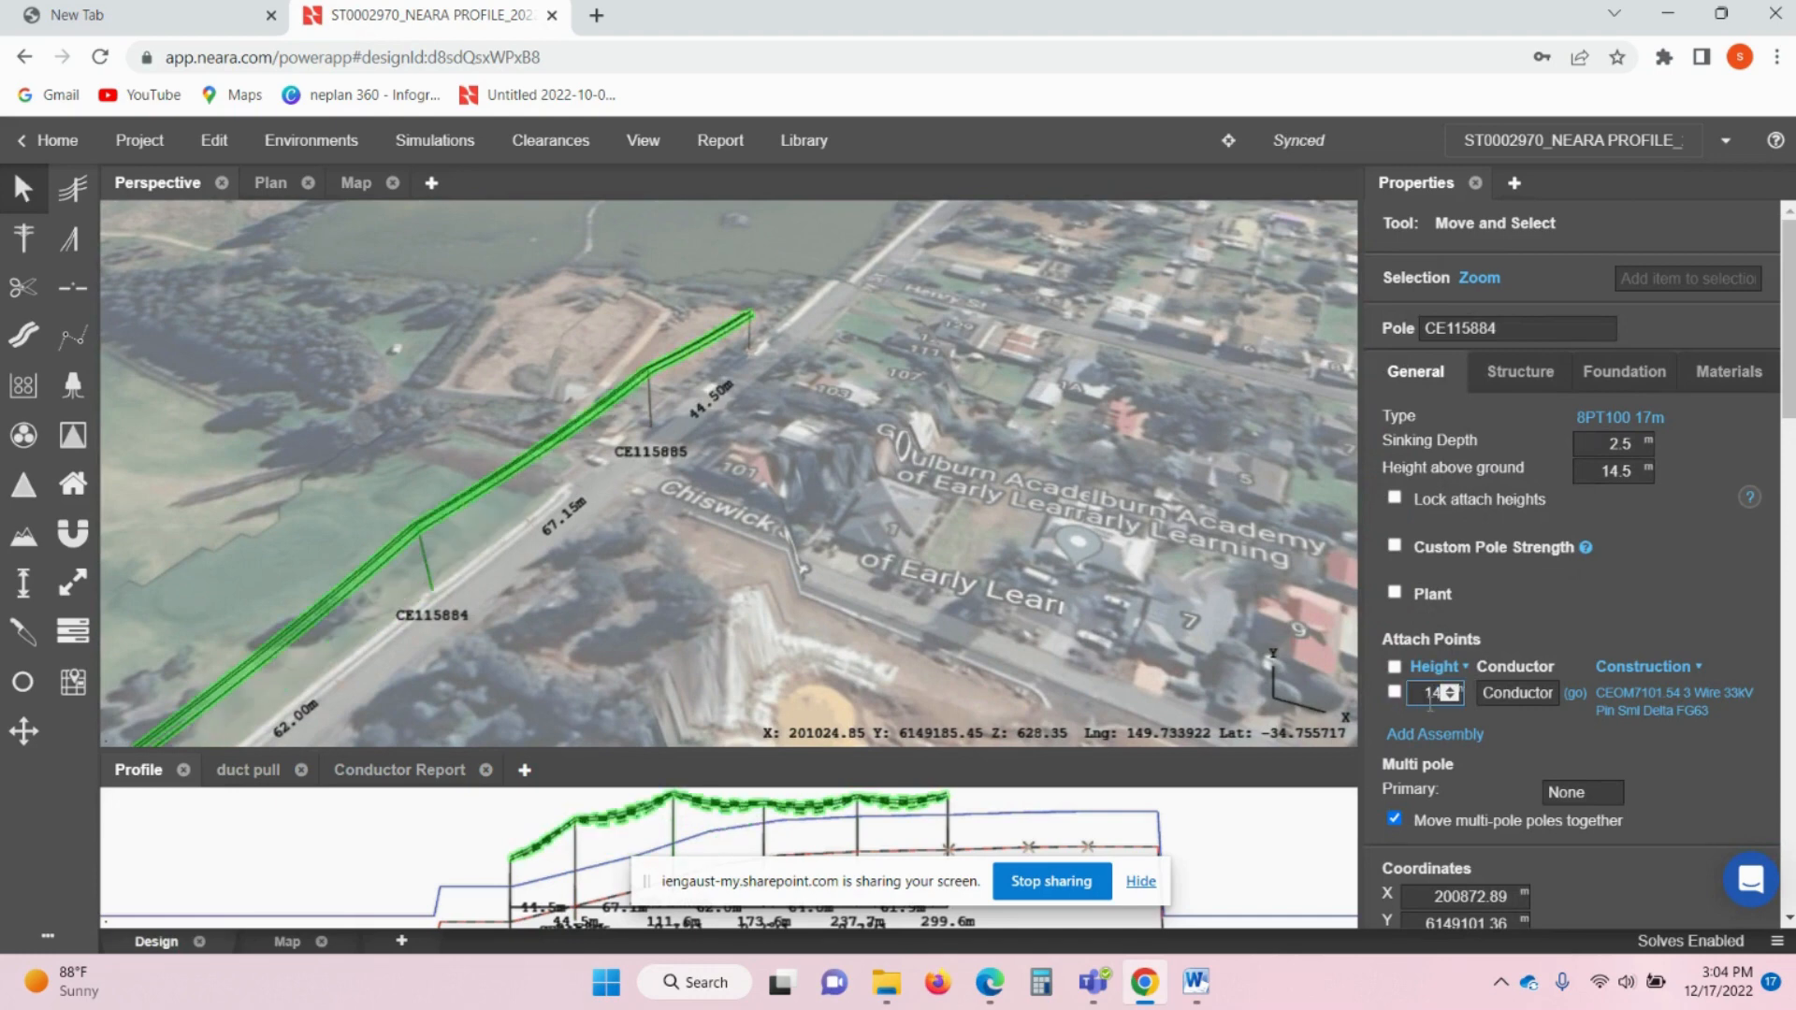
text(.2)
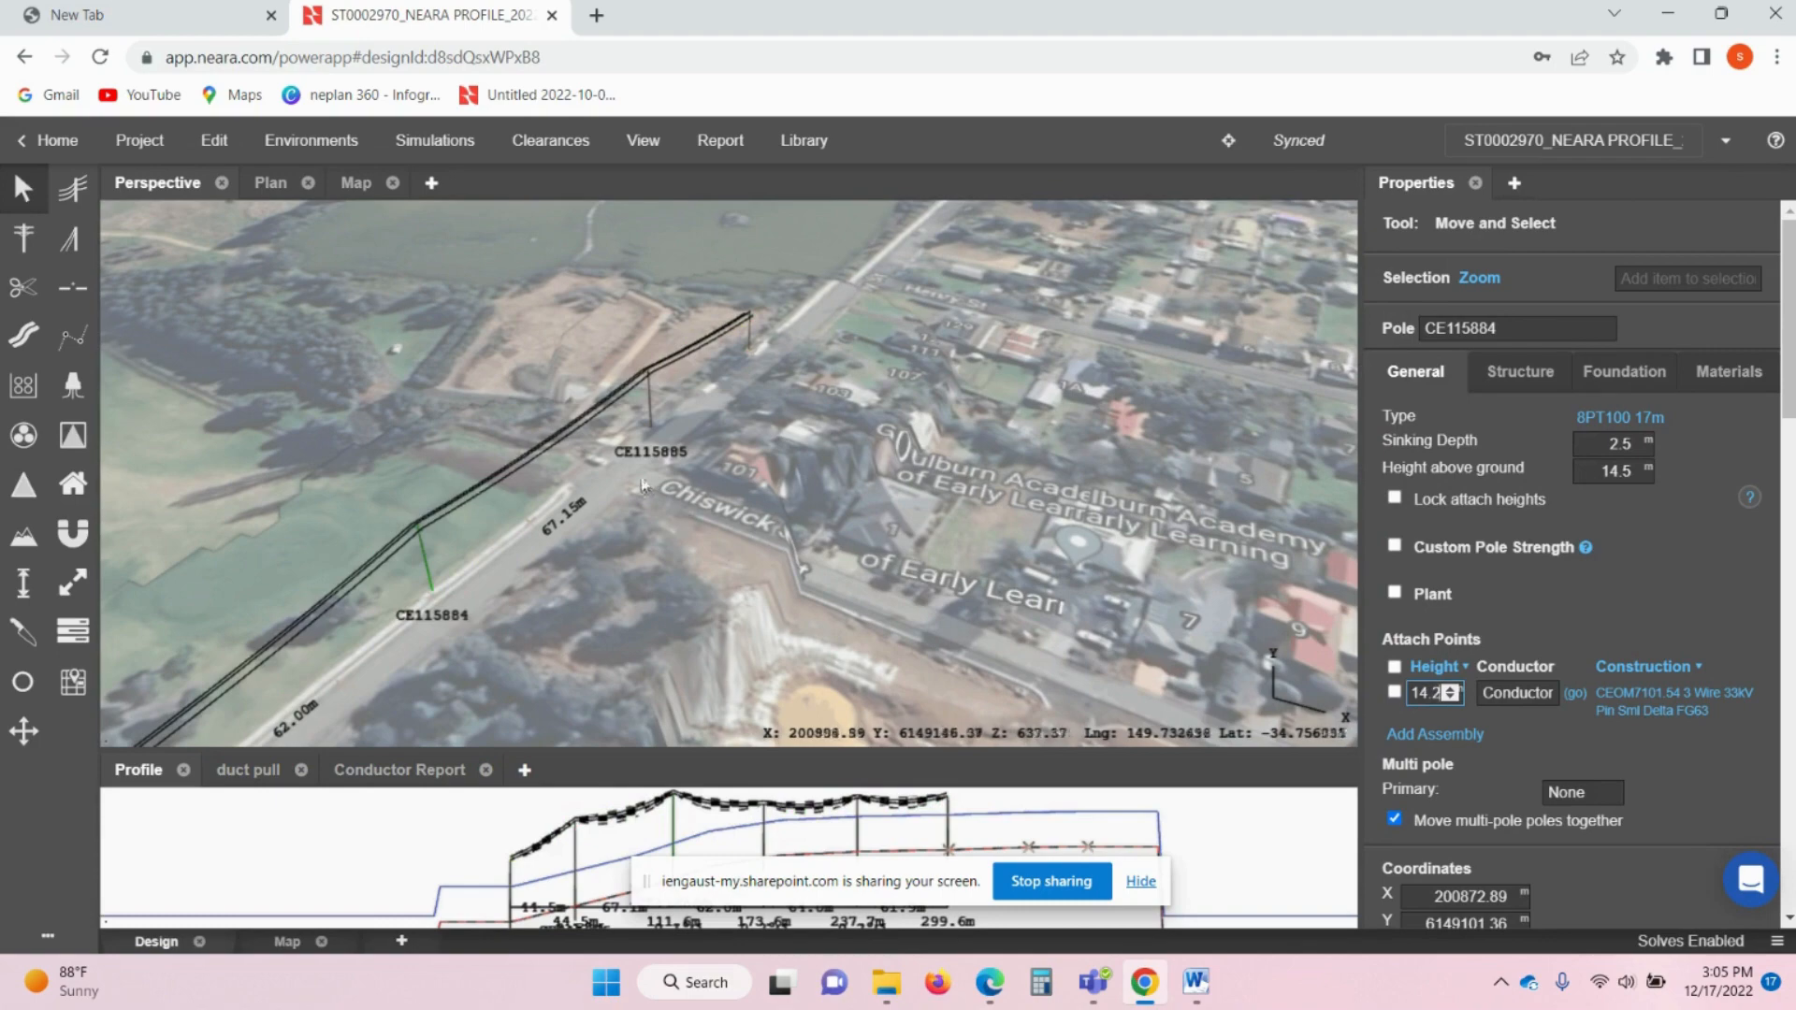
click(649, 489)
middle_drag(648, 488, 749, 430)
middle_drag(645, 518, 776, 451)
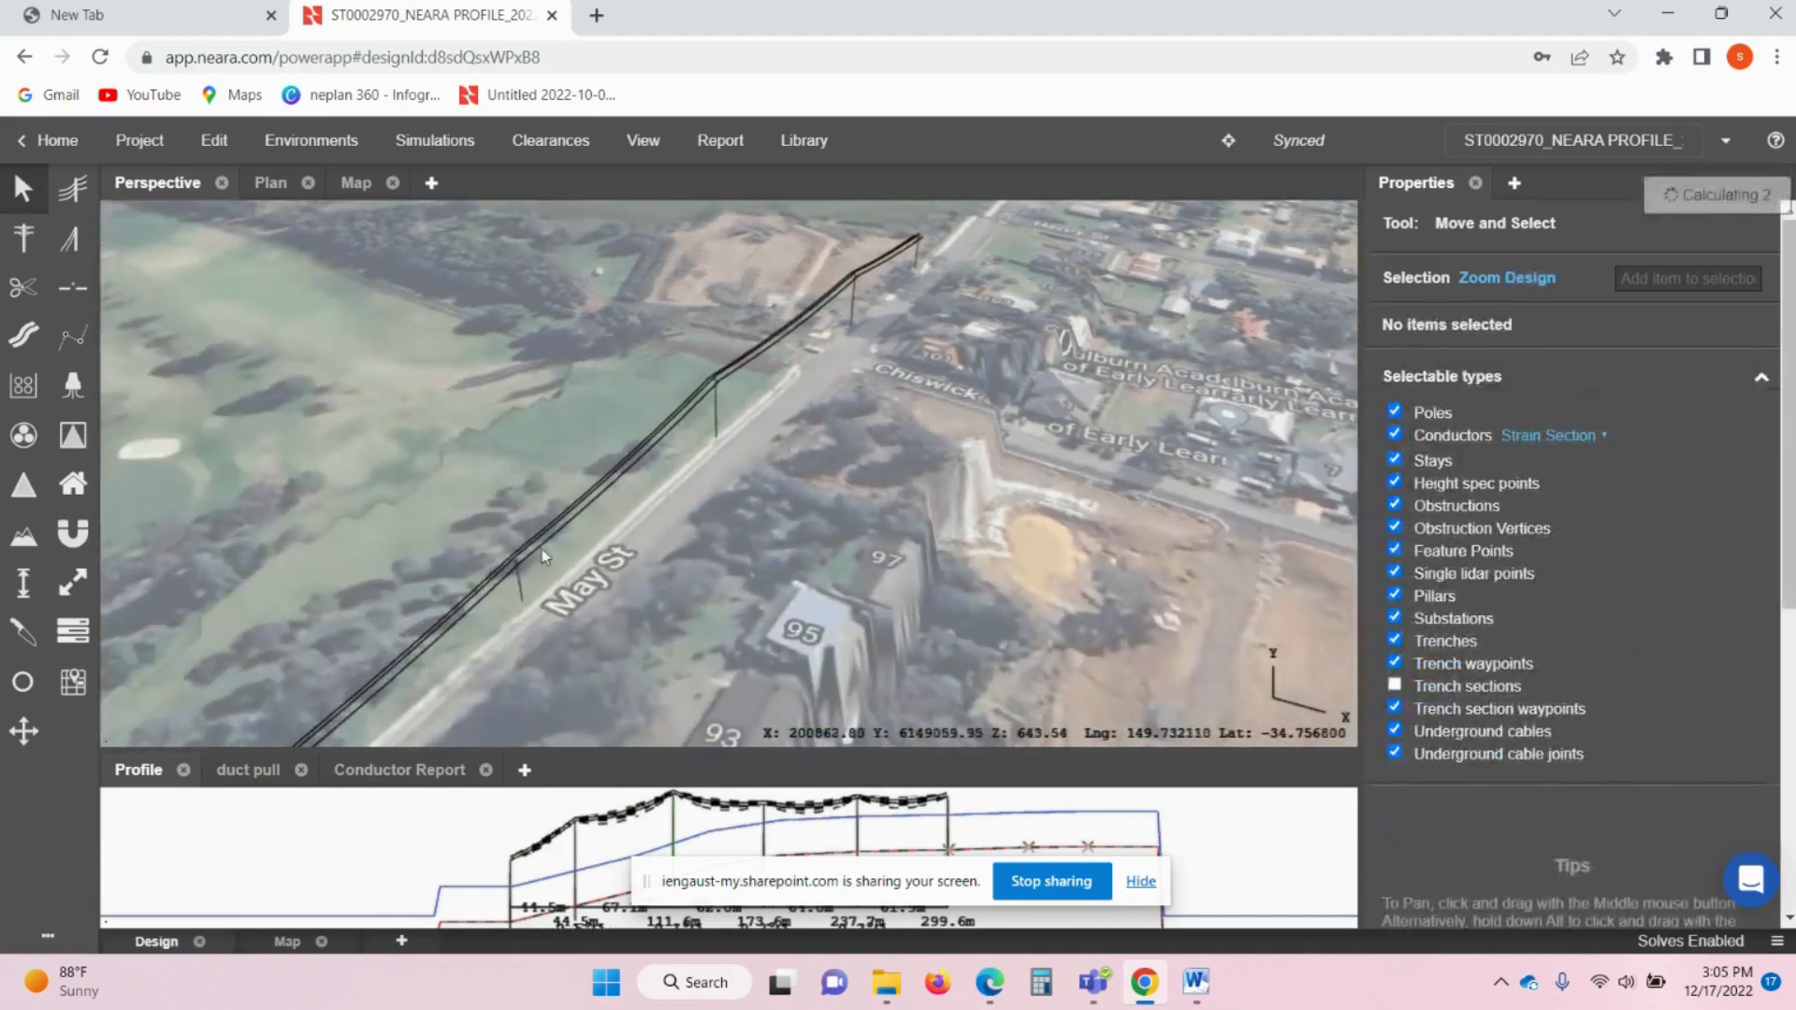
- Pan back along May St and select end pole CE115886 (8PT100 12.5m, attached at 10.2 m)
middle_drag(515, 587, 578, 500)
scroll(615, 485, up, 5)
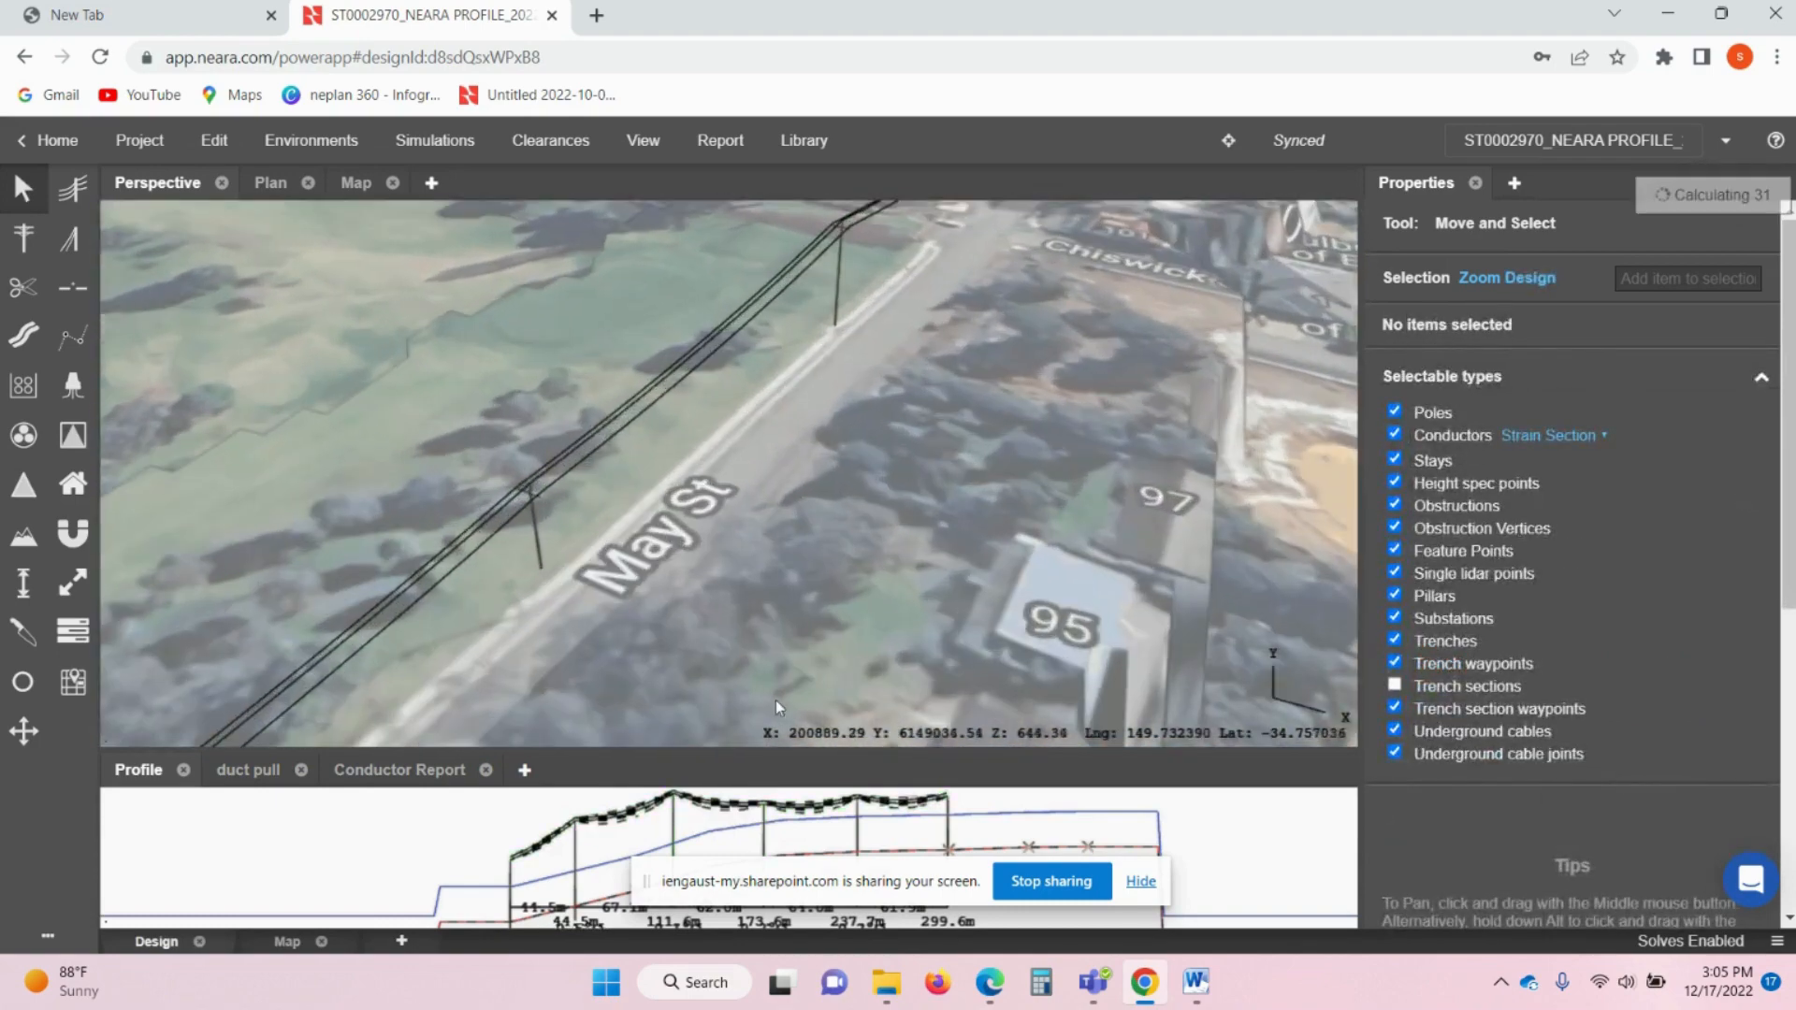
middle_drag(894, 447, 781, 555)
middle_drag(968, 449, 853, 563)
middle_drag(861, 440, 734, 629)
middle_drag(956, 356, 823, 477)
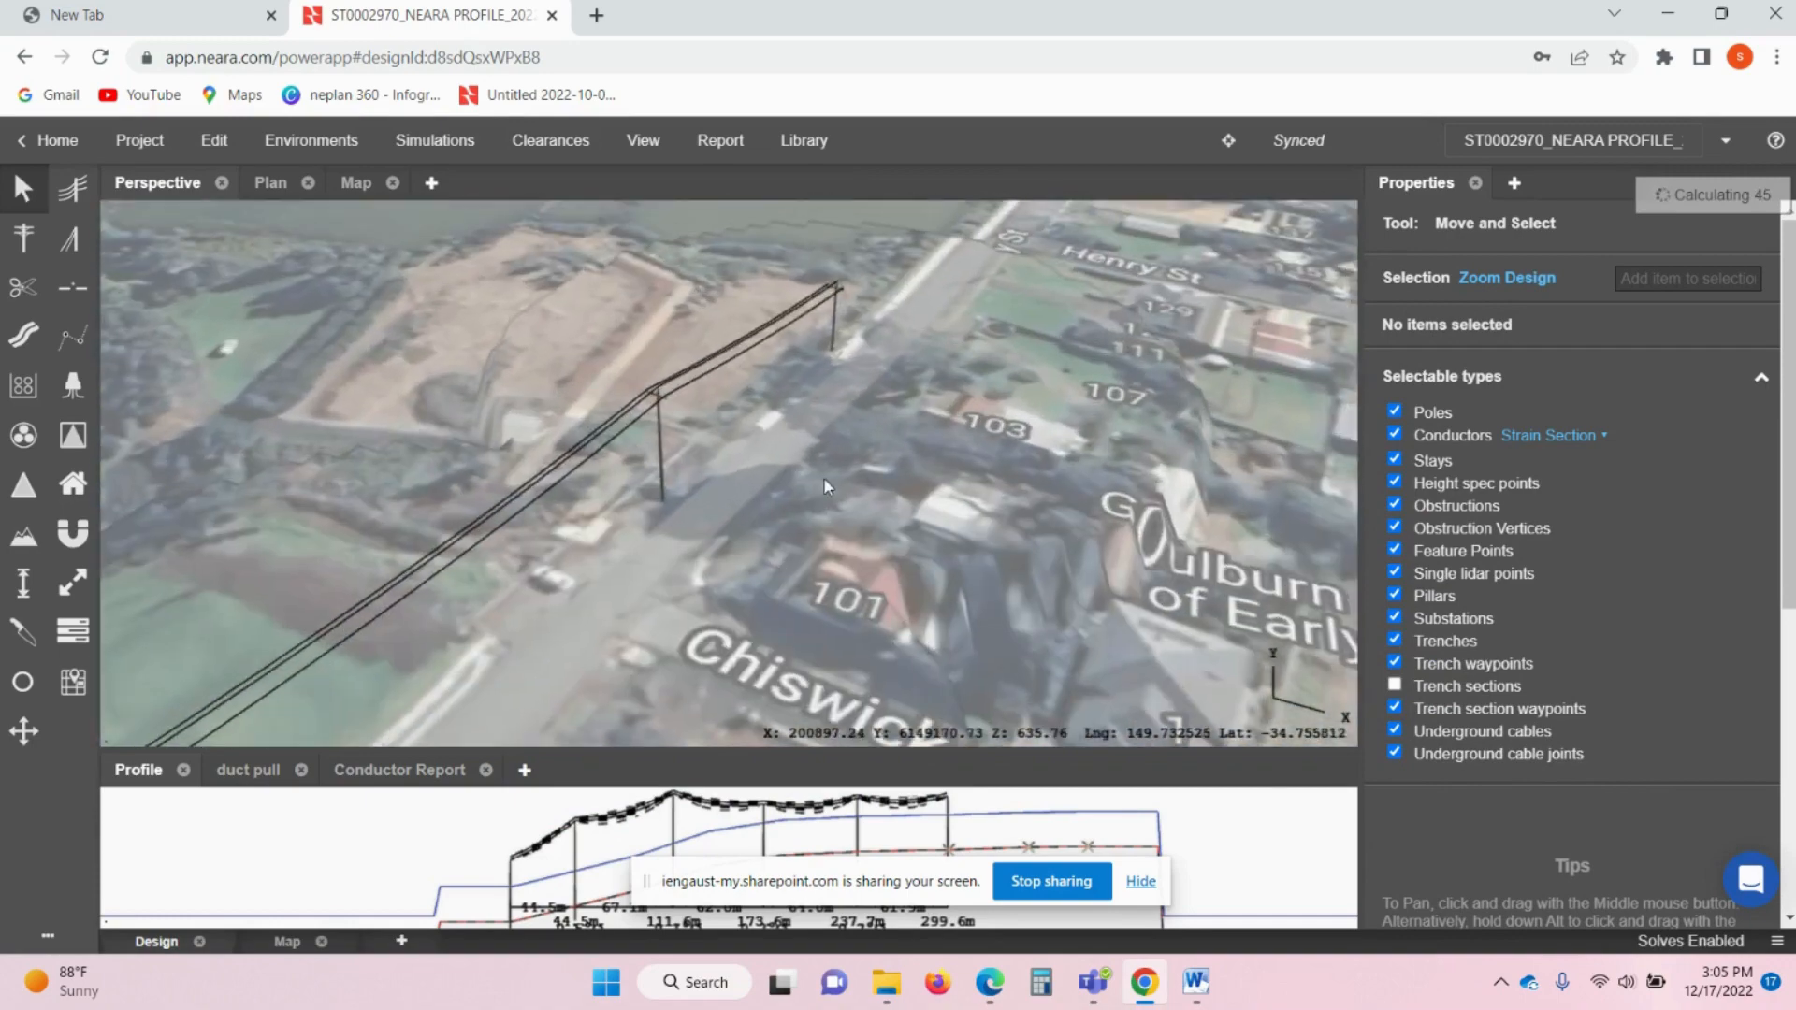
click(836, 342)
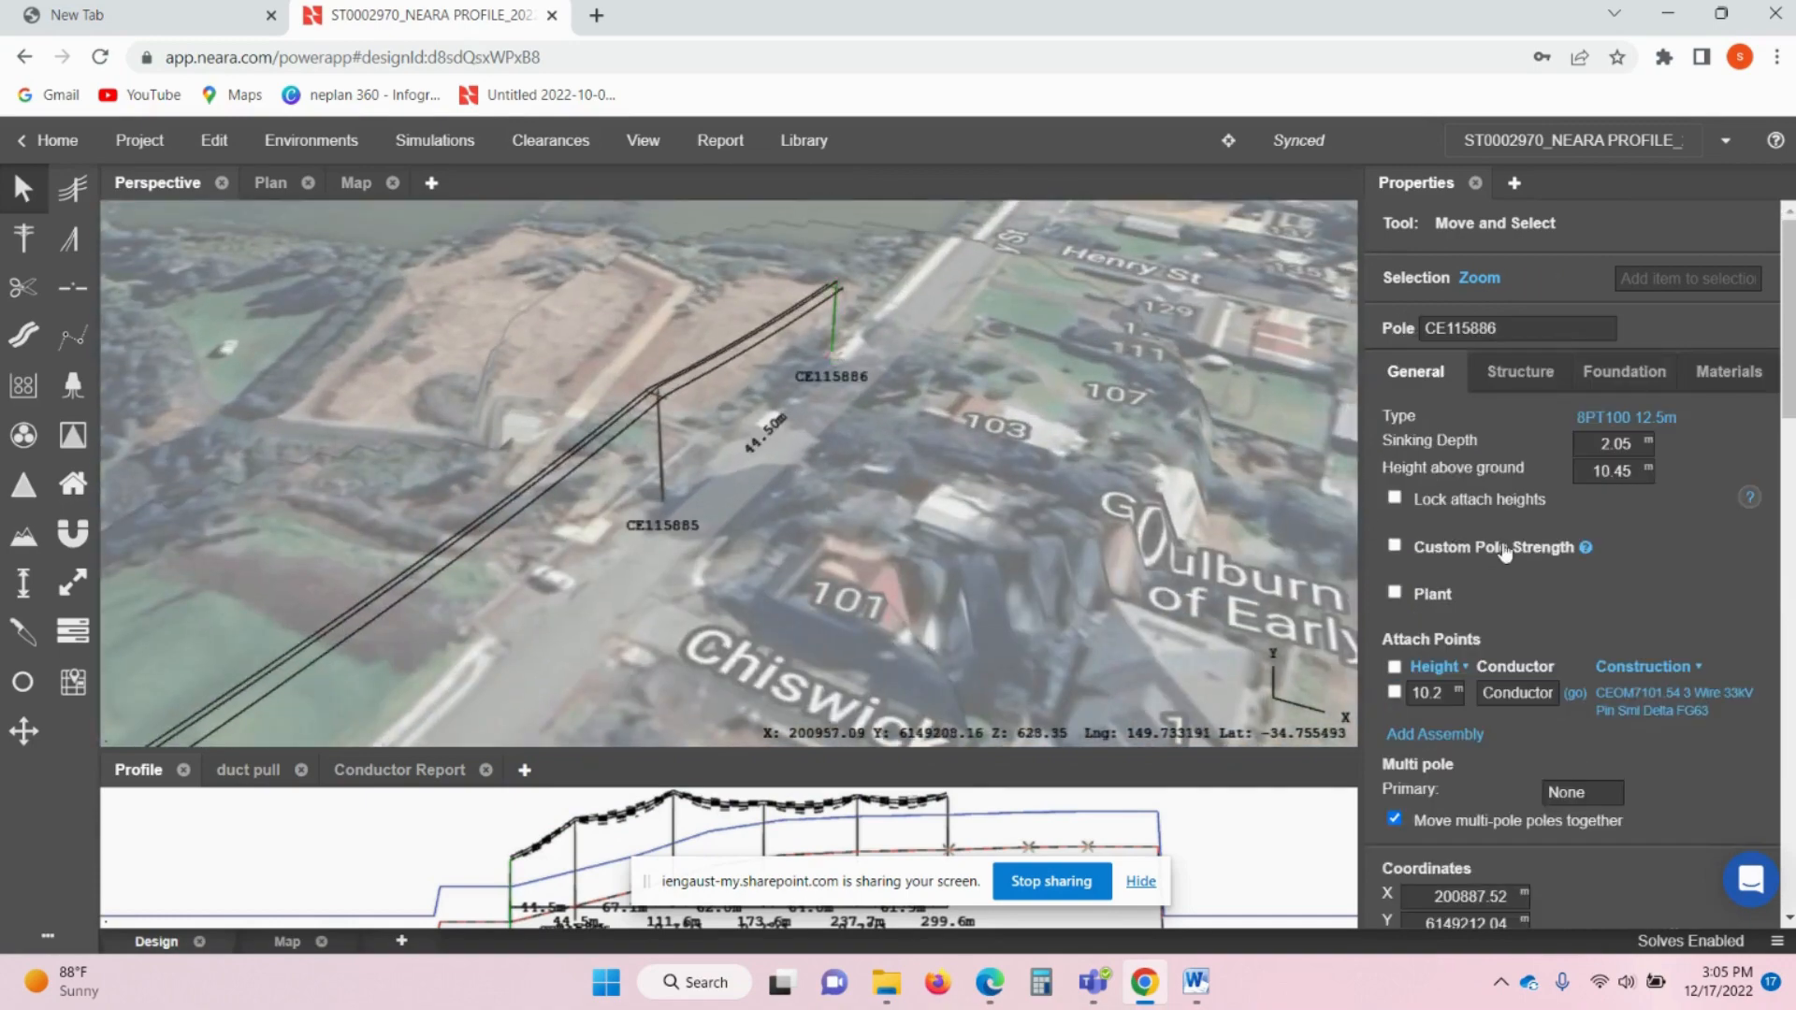
click(1679, 711)
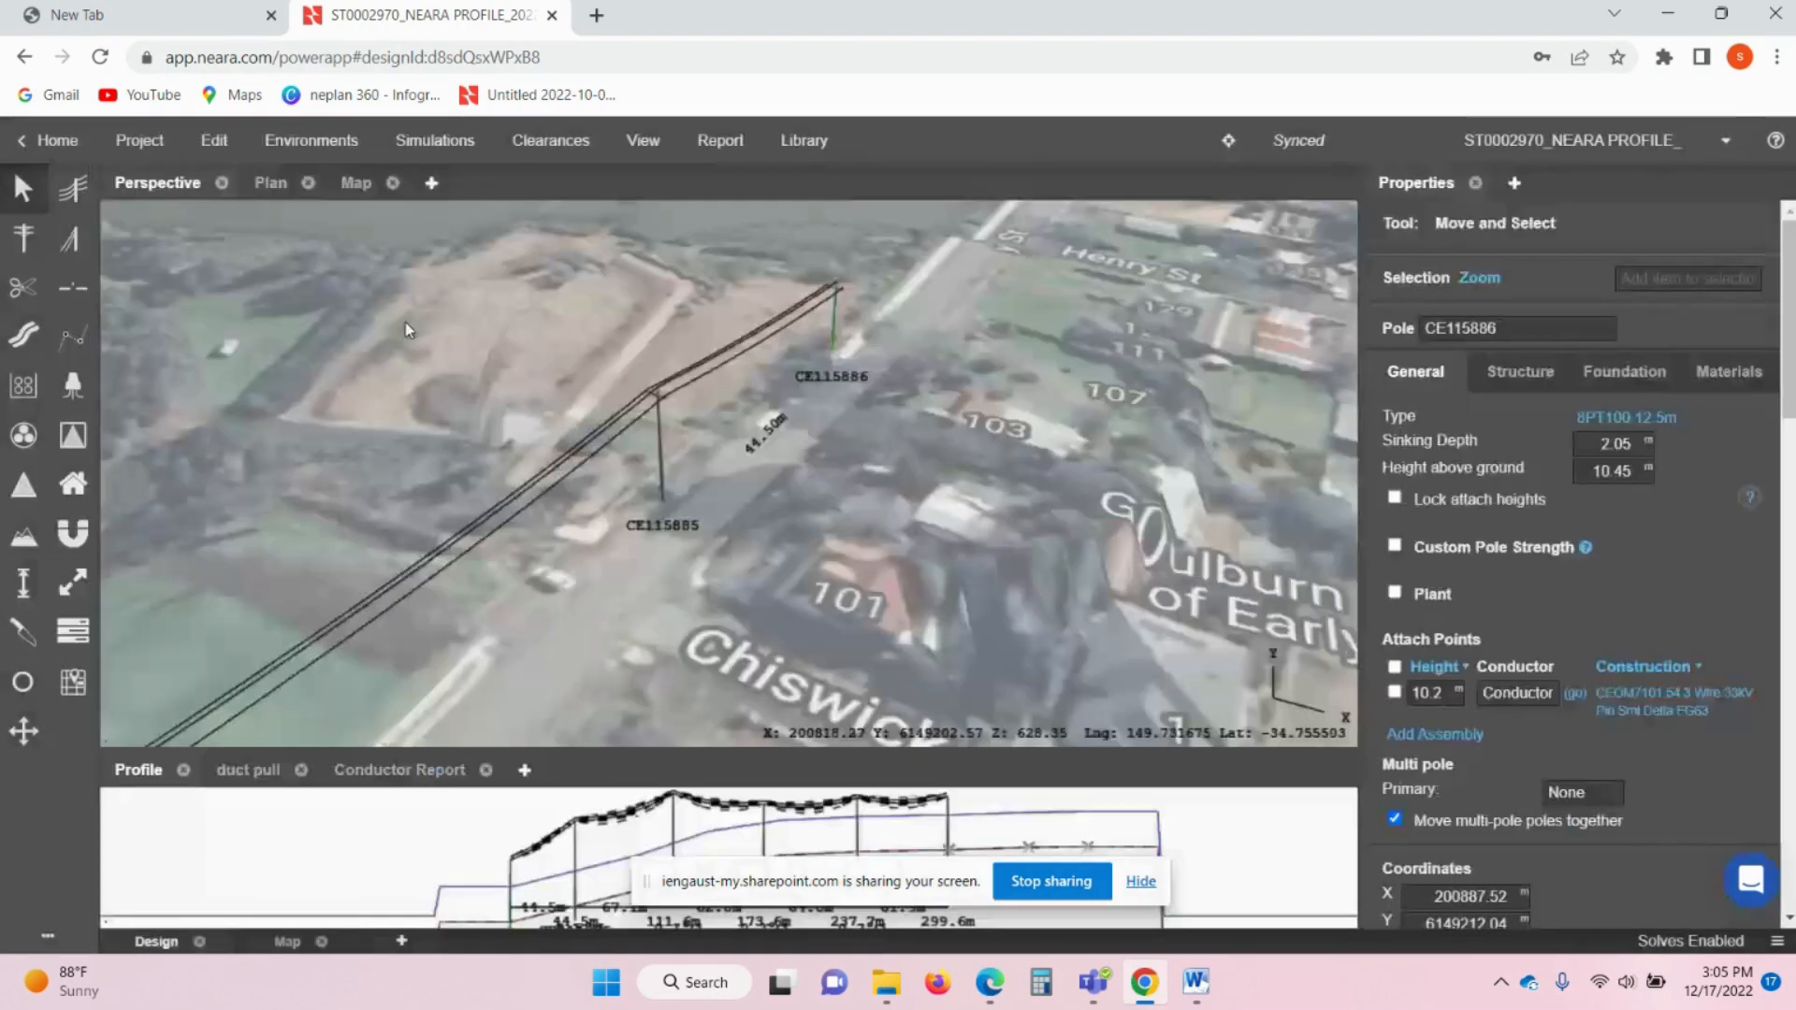
click(404, 325)
scroll(843, 323, up, 1)
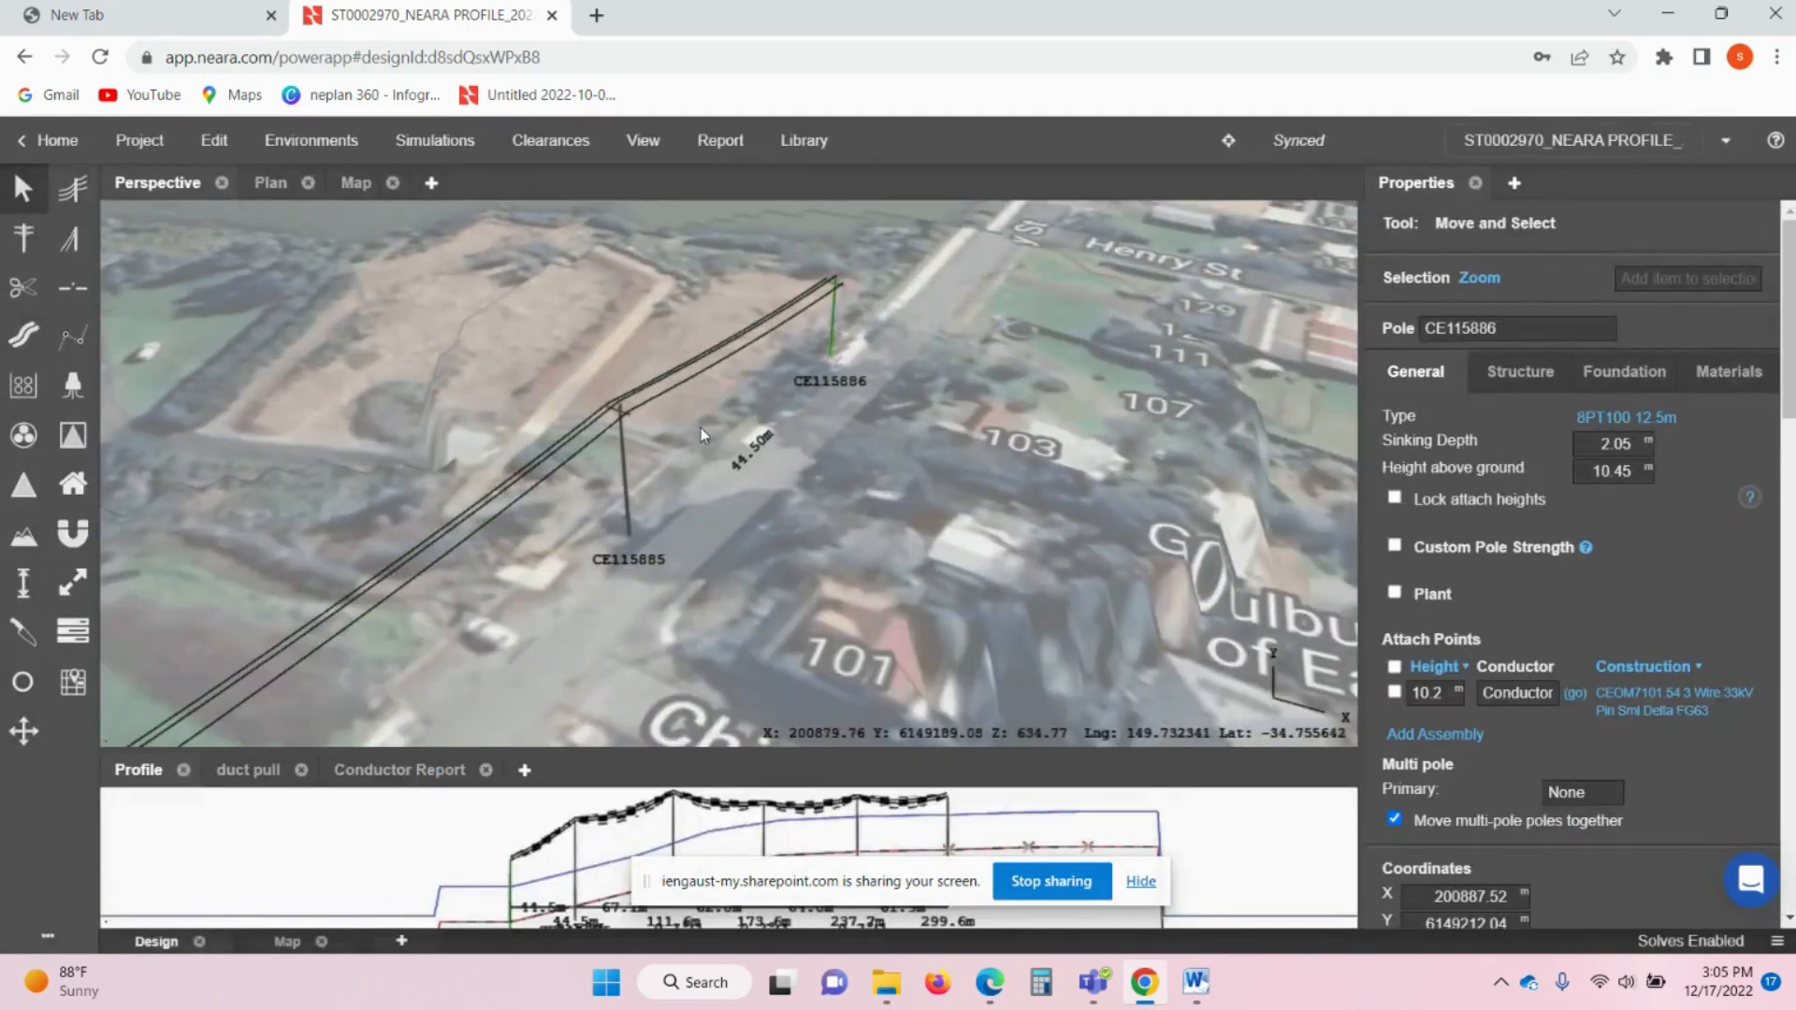
- Inspect the raised line at pole CE115885 up close, then select the Conductor tool
drag(701, 455, 728, 431)
right_drag(728, 430, 727, 384)
scroll(637, 320, up, 3)
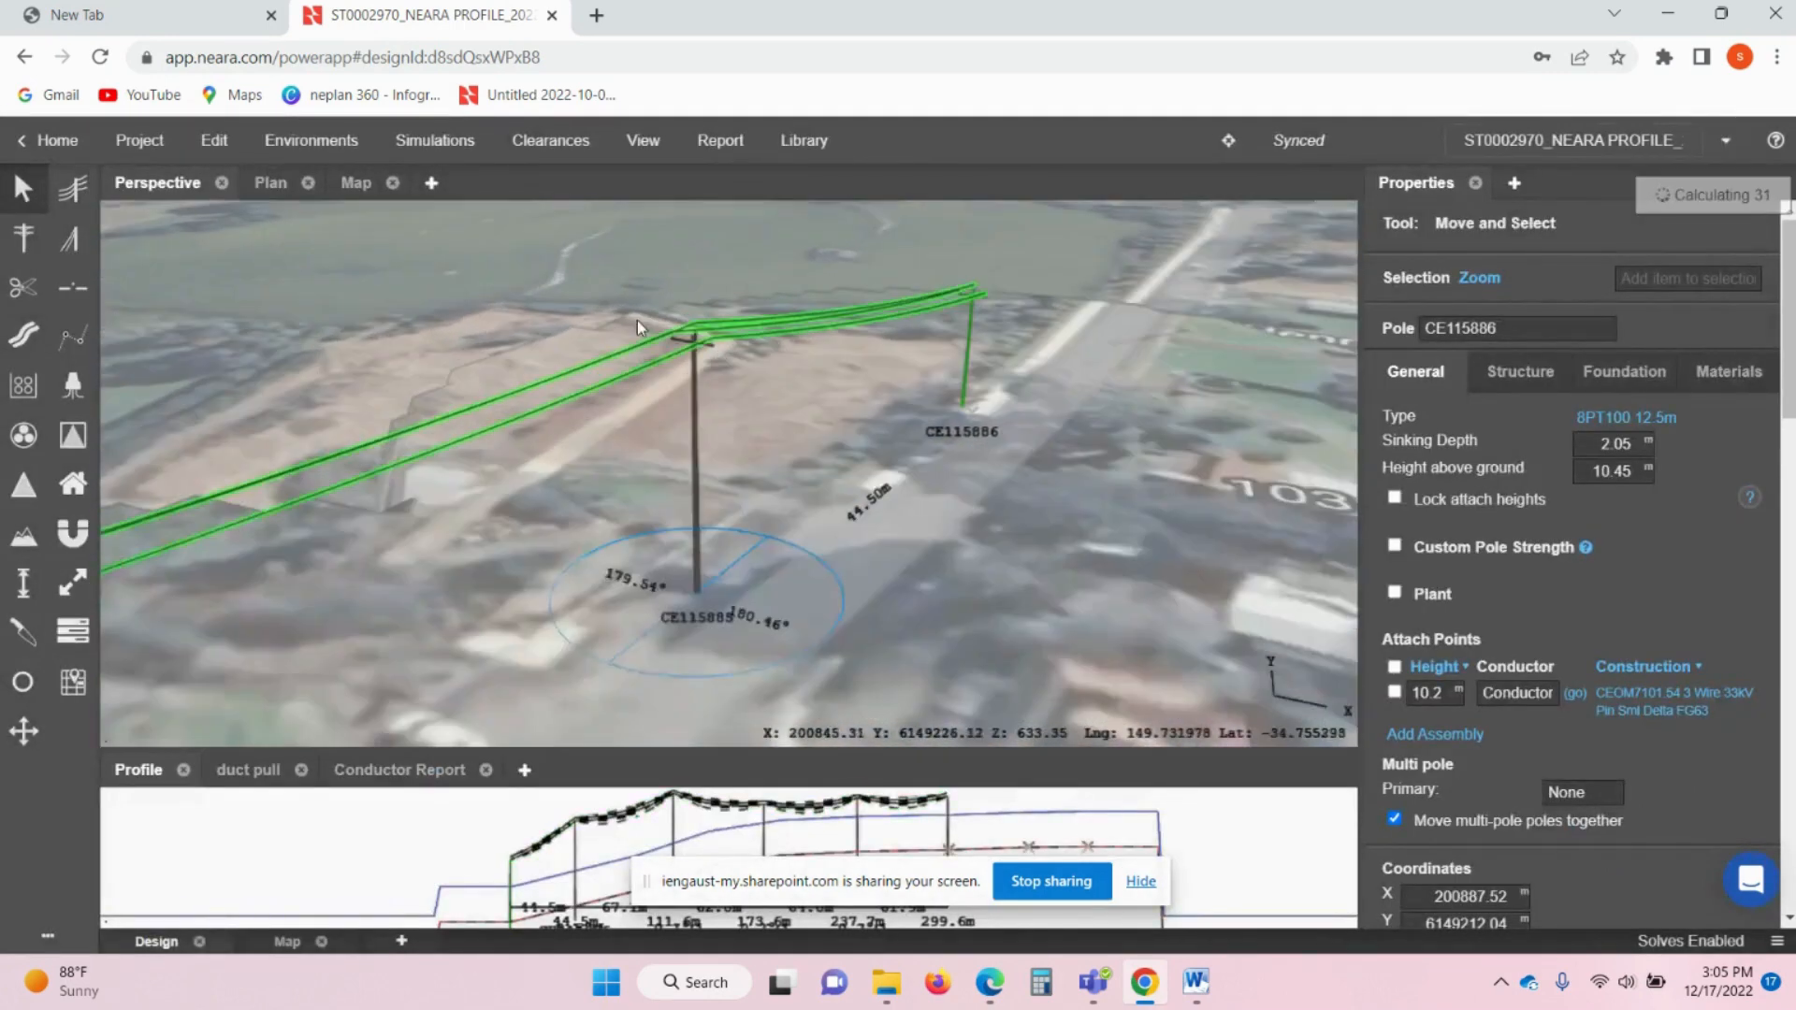
scroll(745, 353, up, 3)
scroll(703, 338, down, 1)
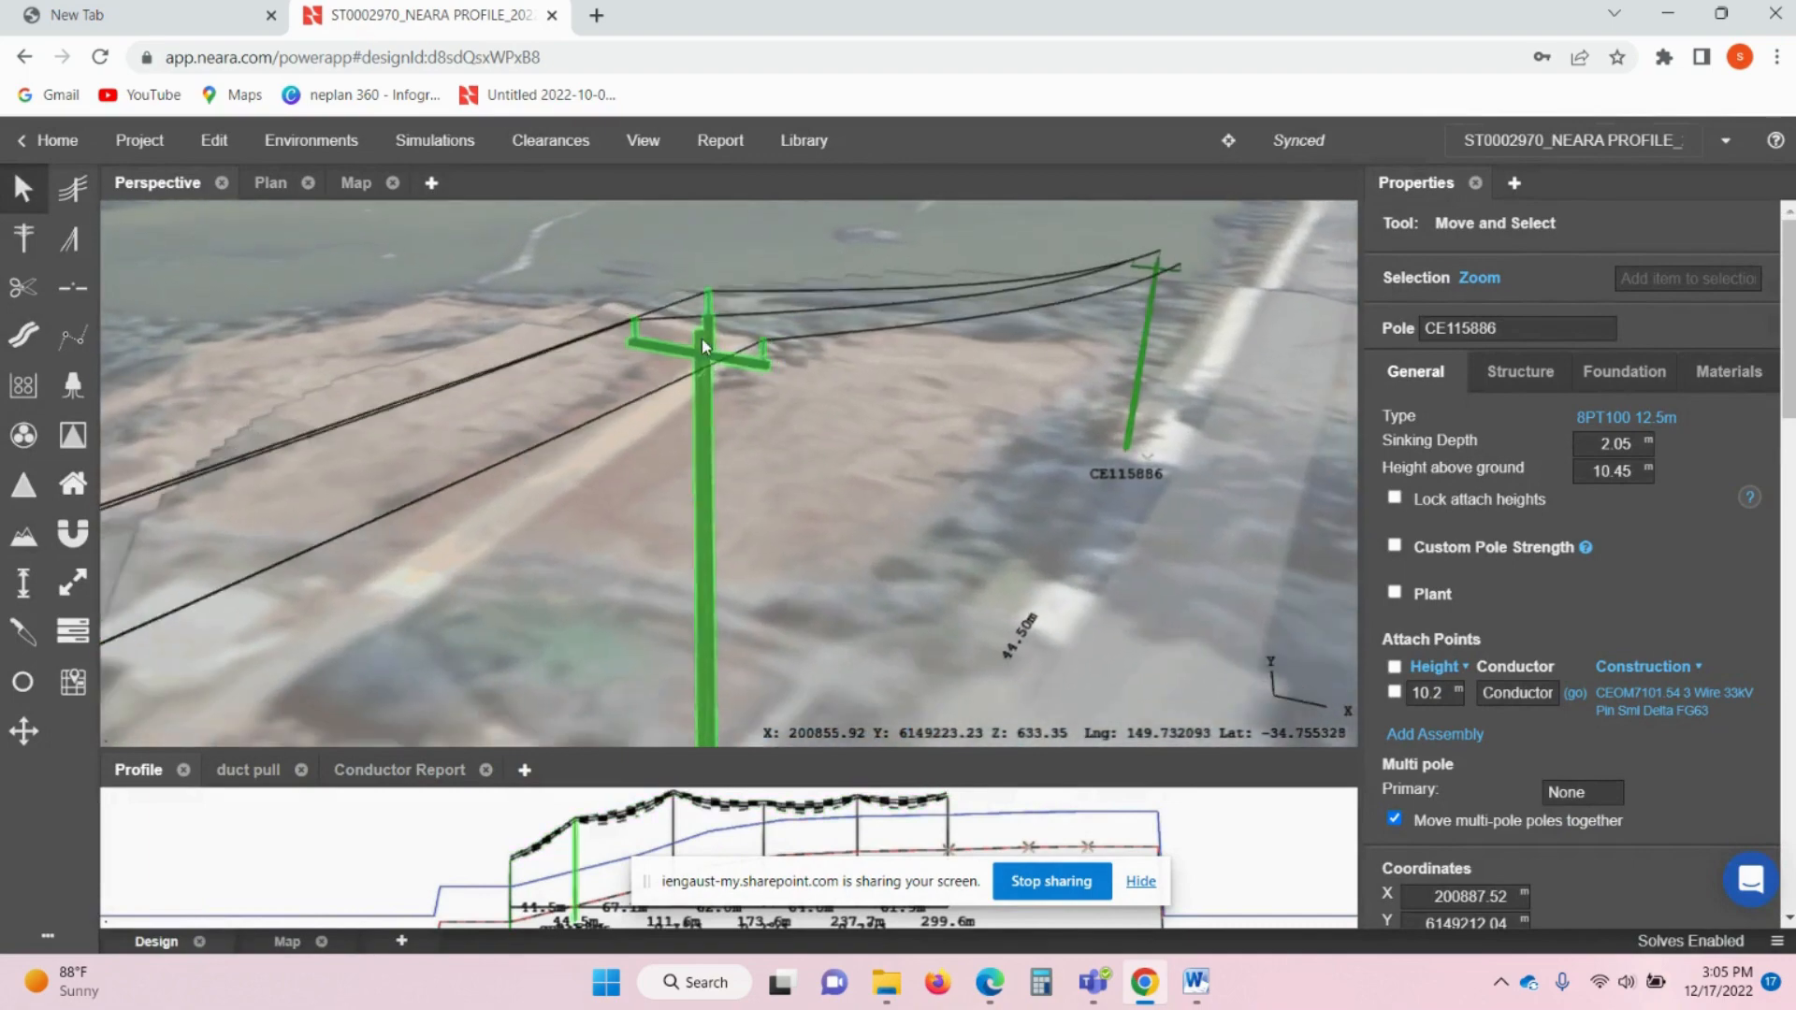
scroll(728, 554, down, 5)
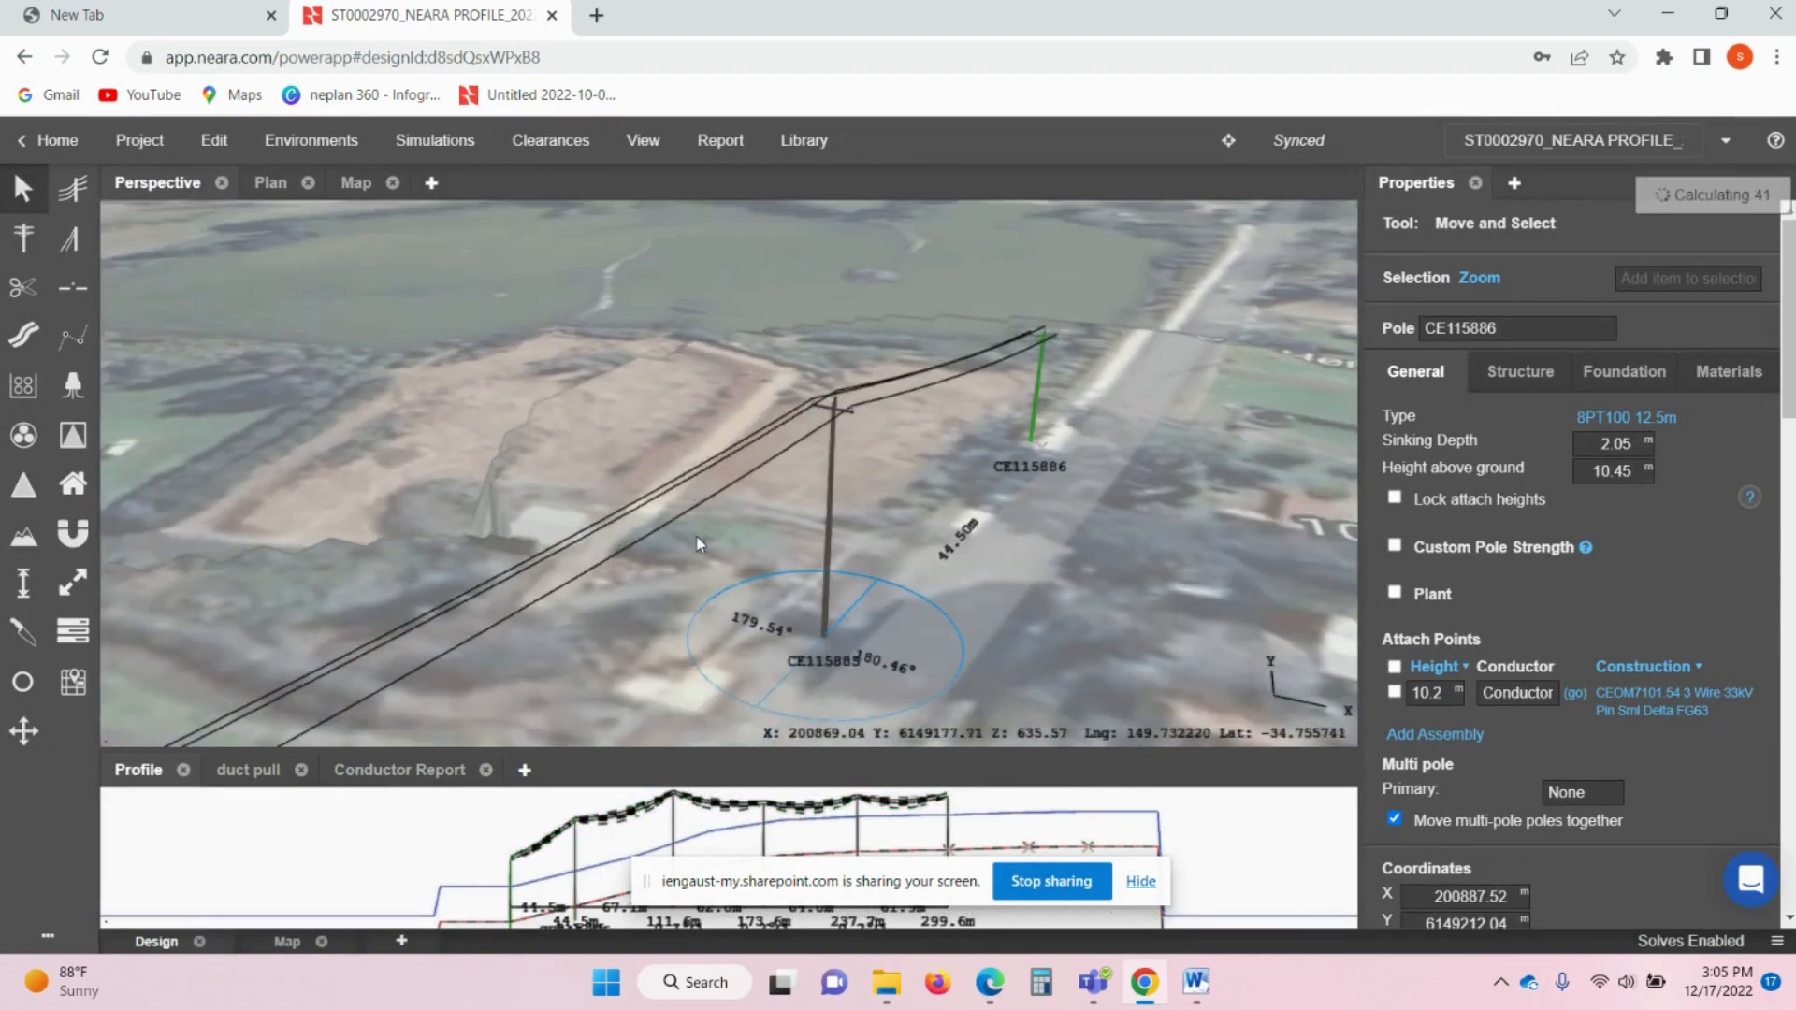
scroll(637, 552, down, 5)
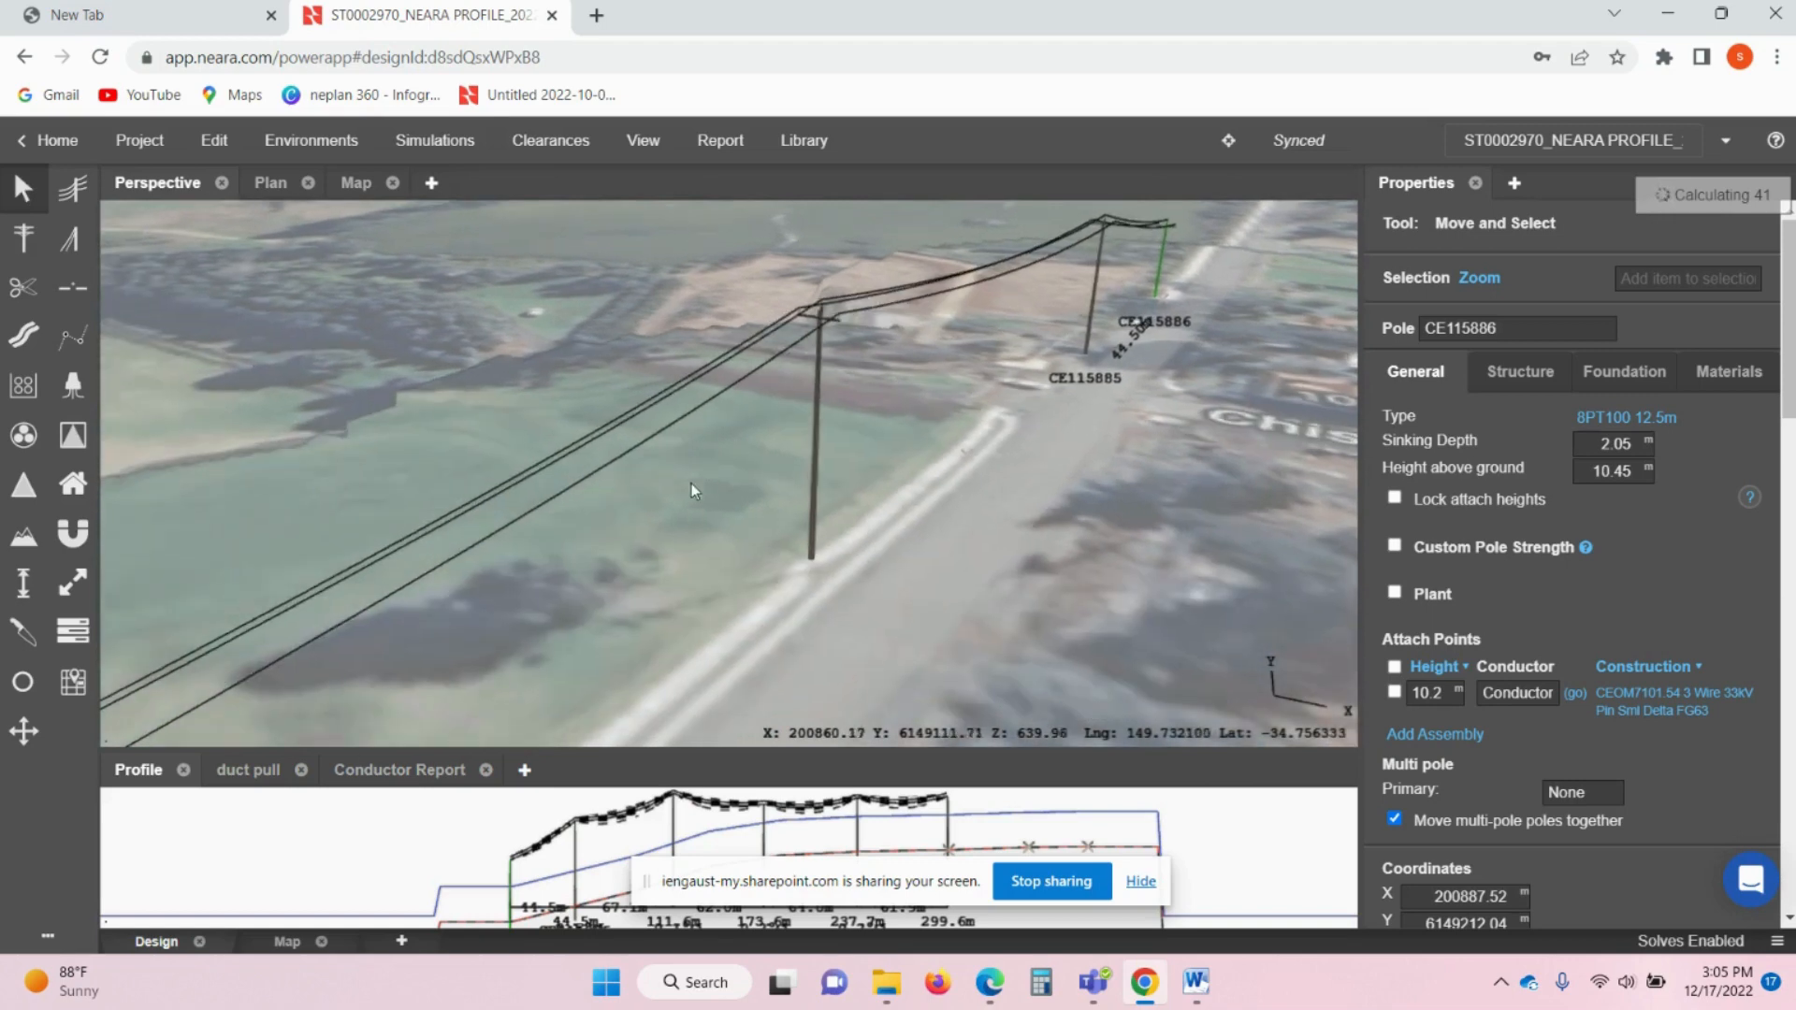
drag(771, 498, 670, 546)
scroll(670, 549, down, 1)
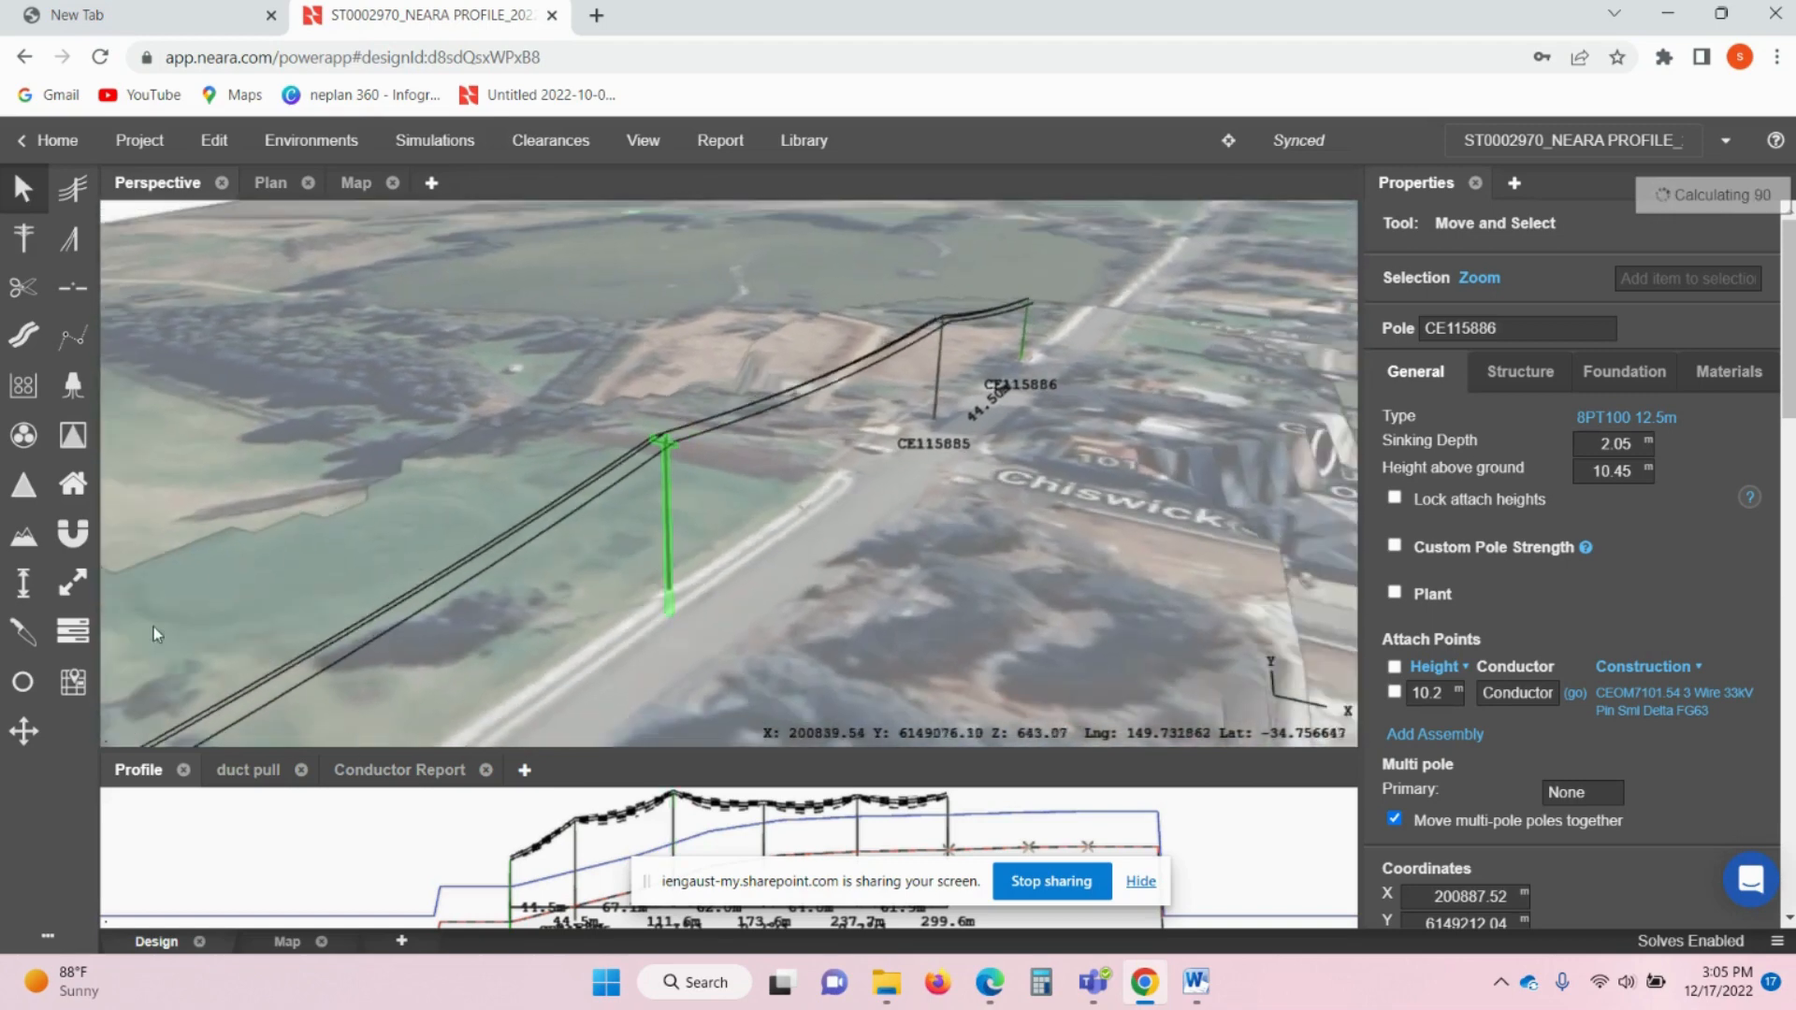
click(72, 190)
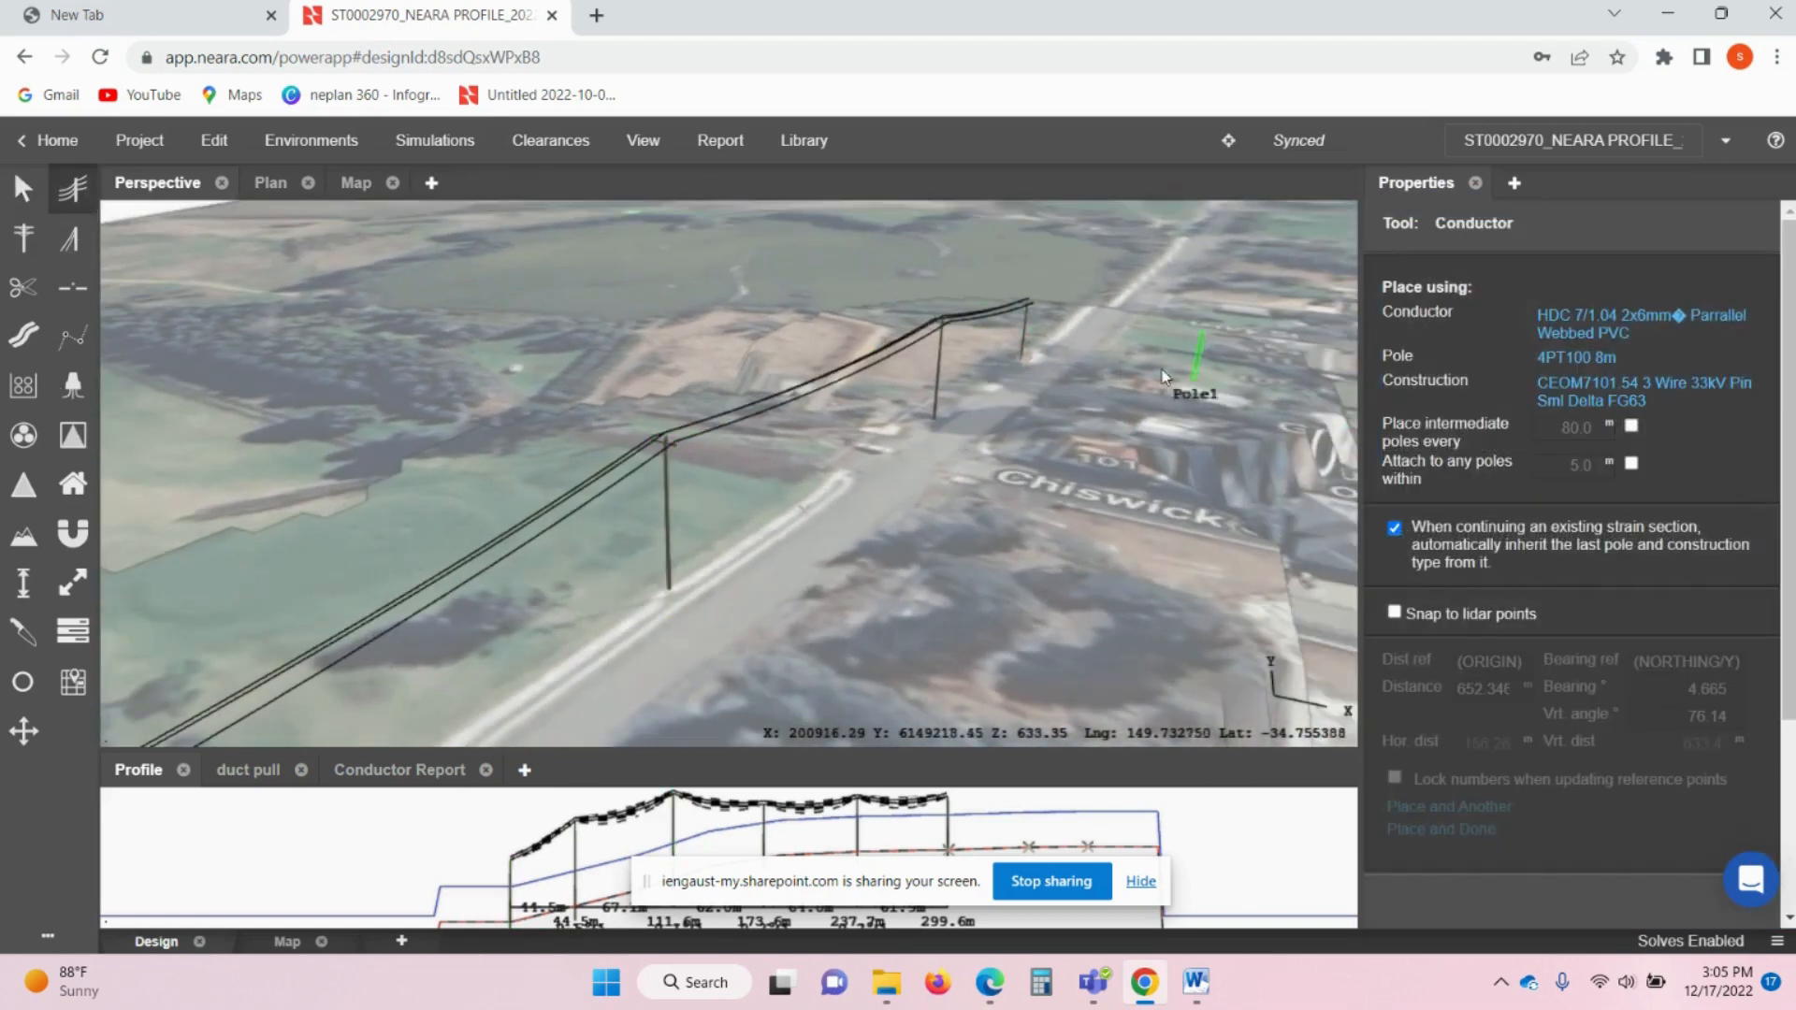
- String the new conductor through poles CE115886, CE115885, CE115884, CE115883, CE115882 and CE115881
click(1026, 347)
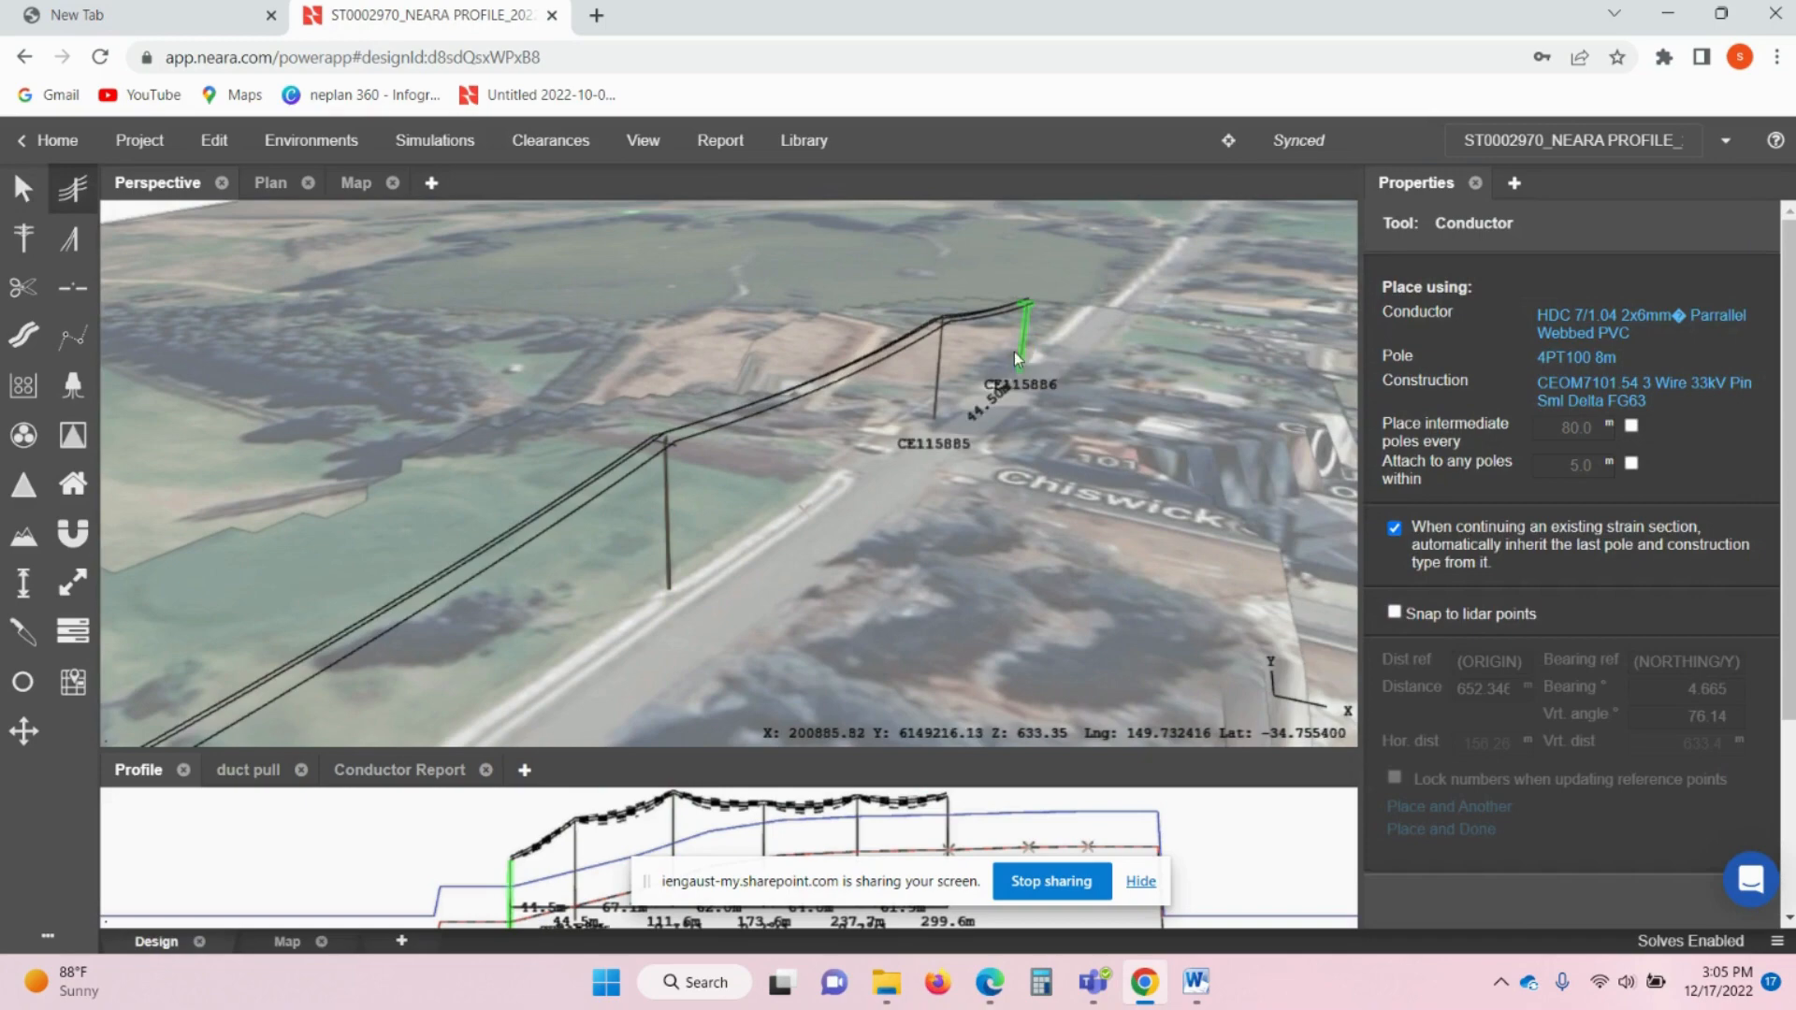
click(940, 372)
click(673, 535)
middle_drag(610, 542, 863, 374)
click(670, 507)
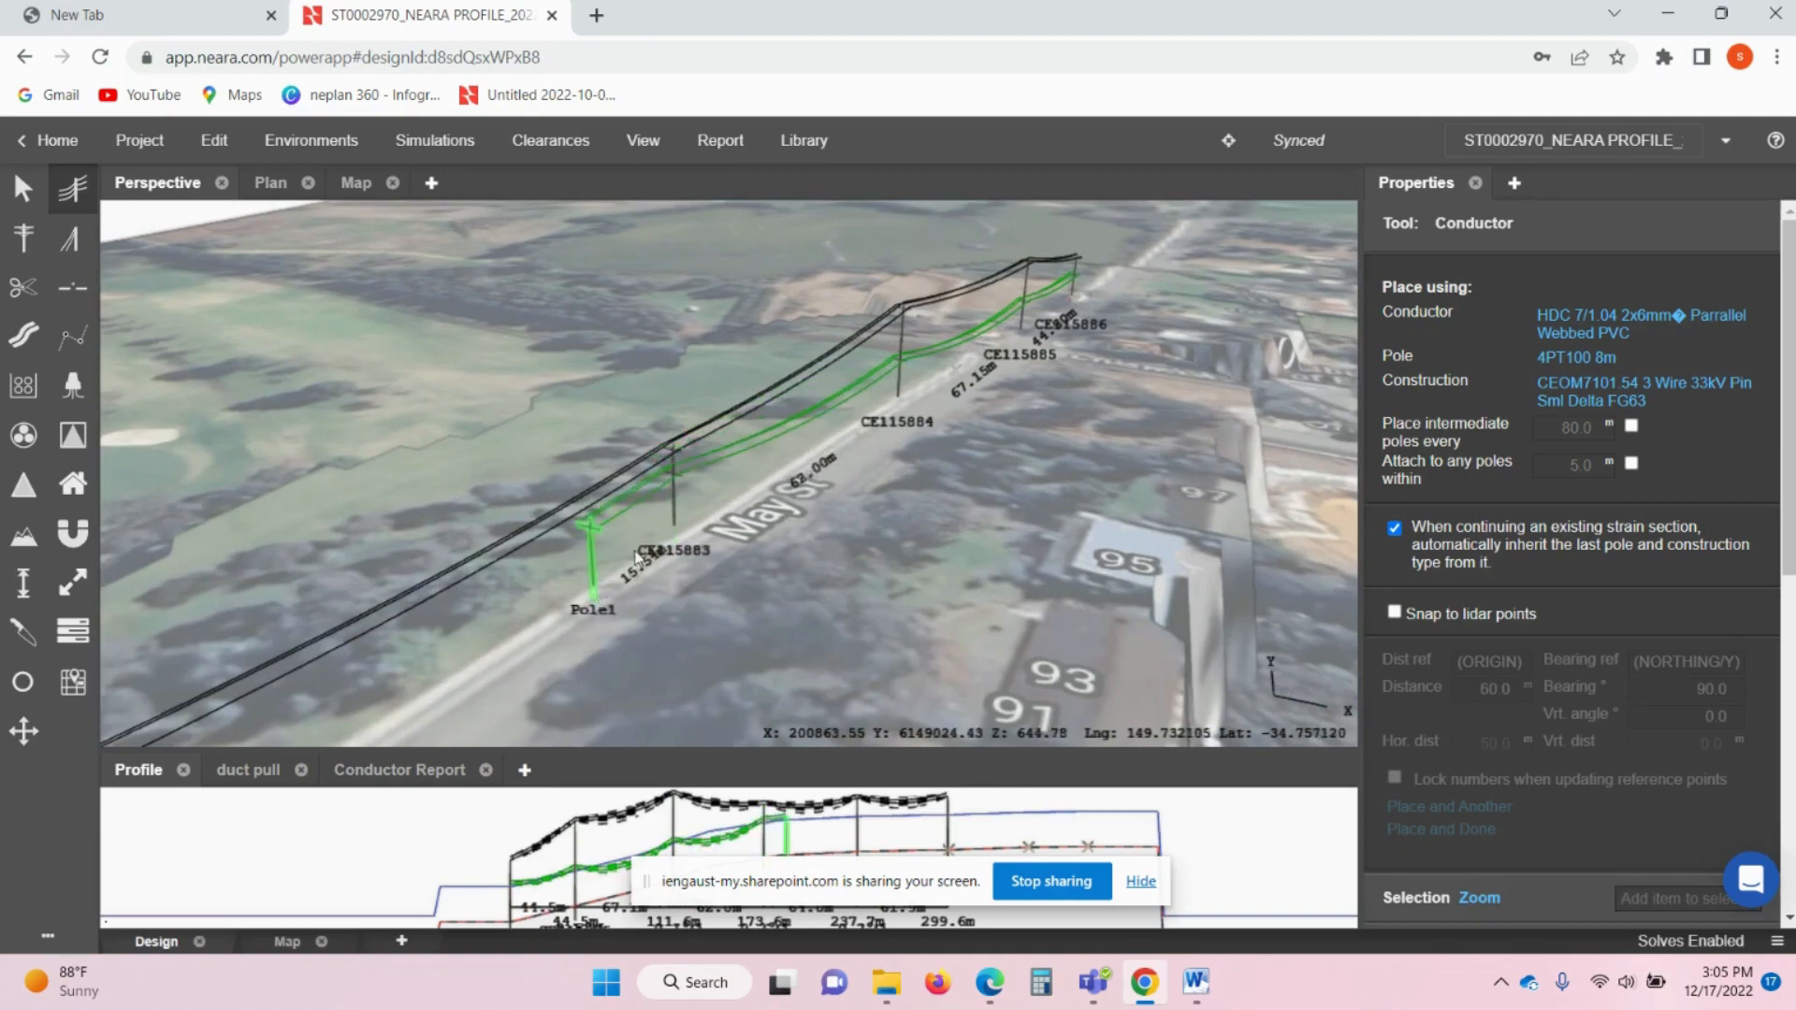
middle_drag(524, 624, 672, 519)
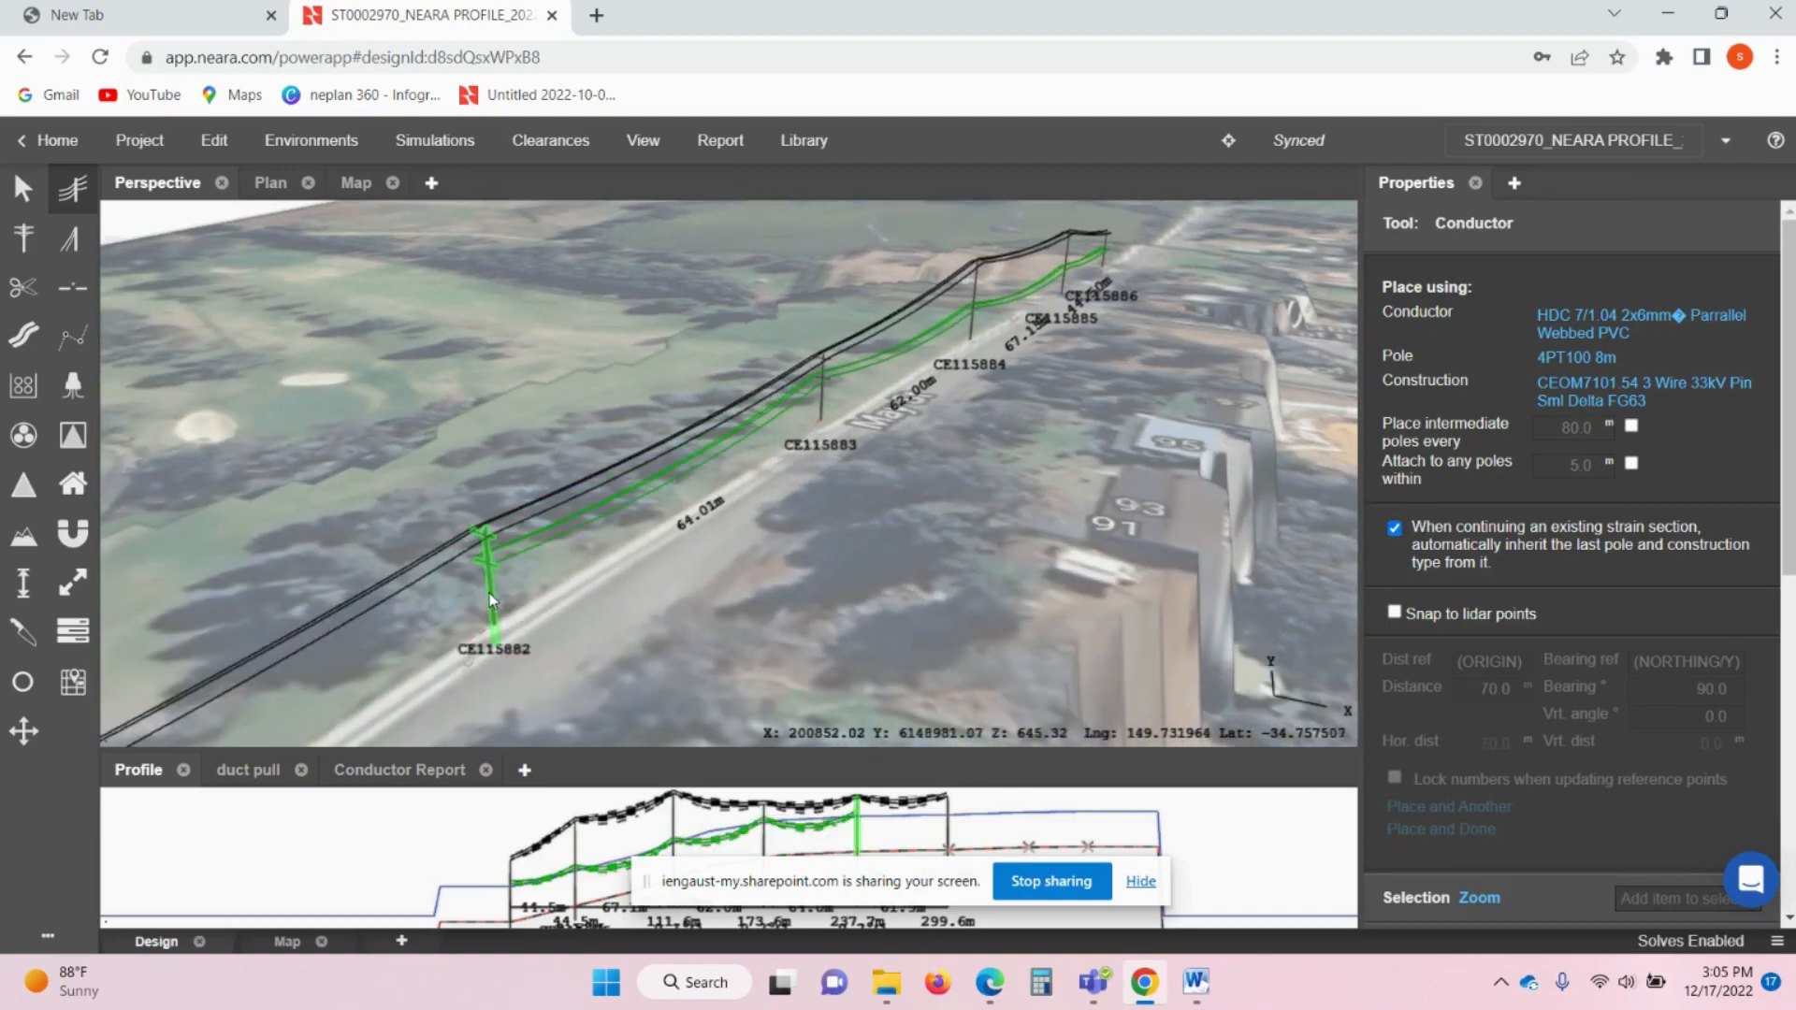
click(491, 600)
middle_drag(491, 600, 666, 436)
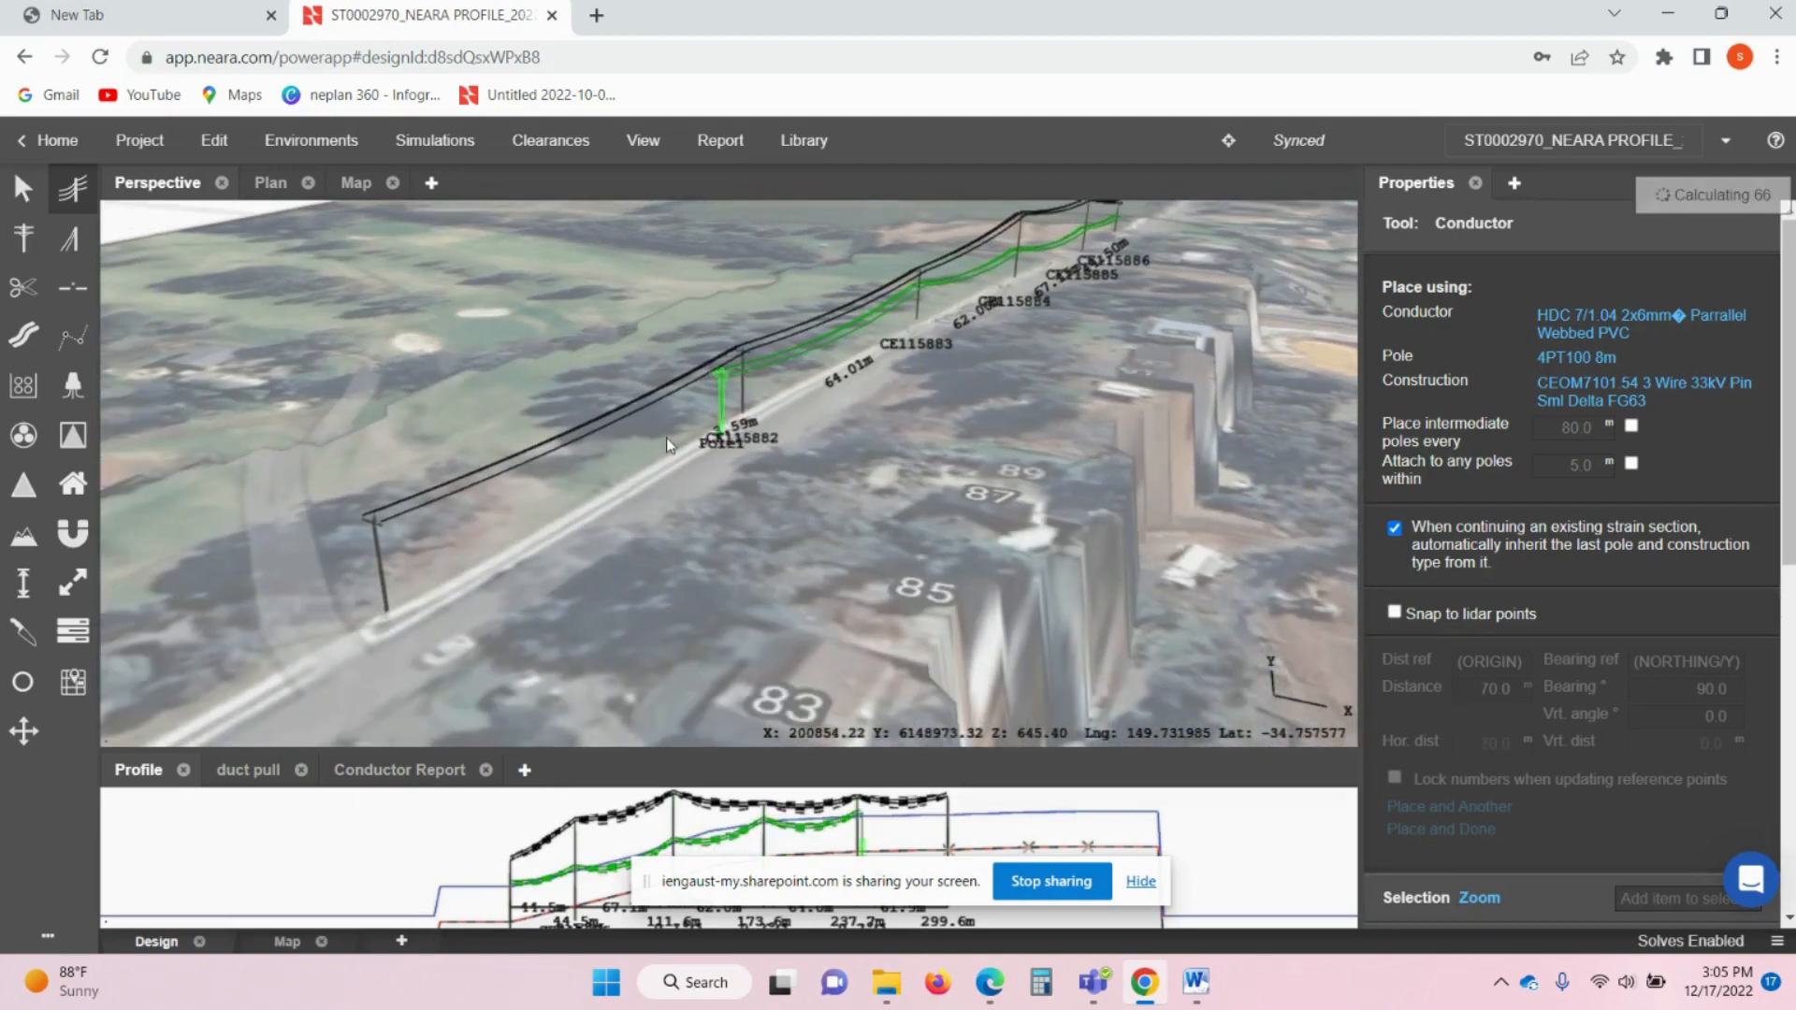
click(371, 589)
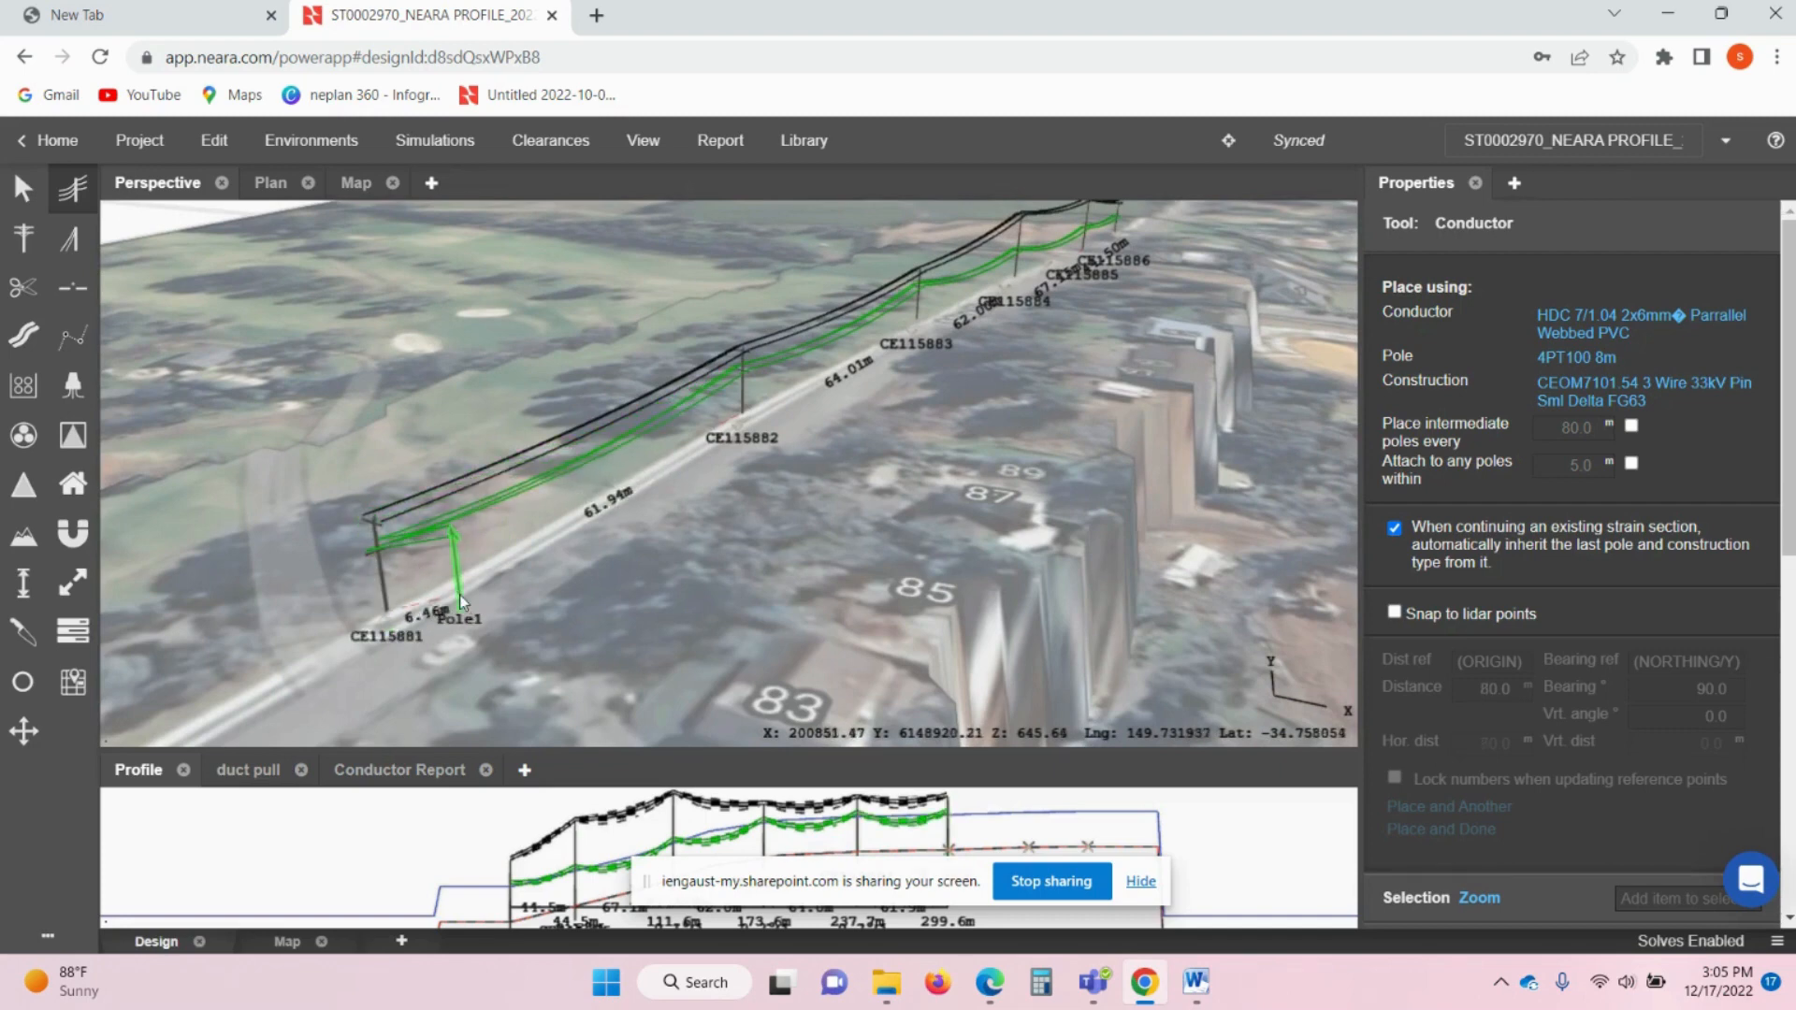
key(Escape)
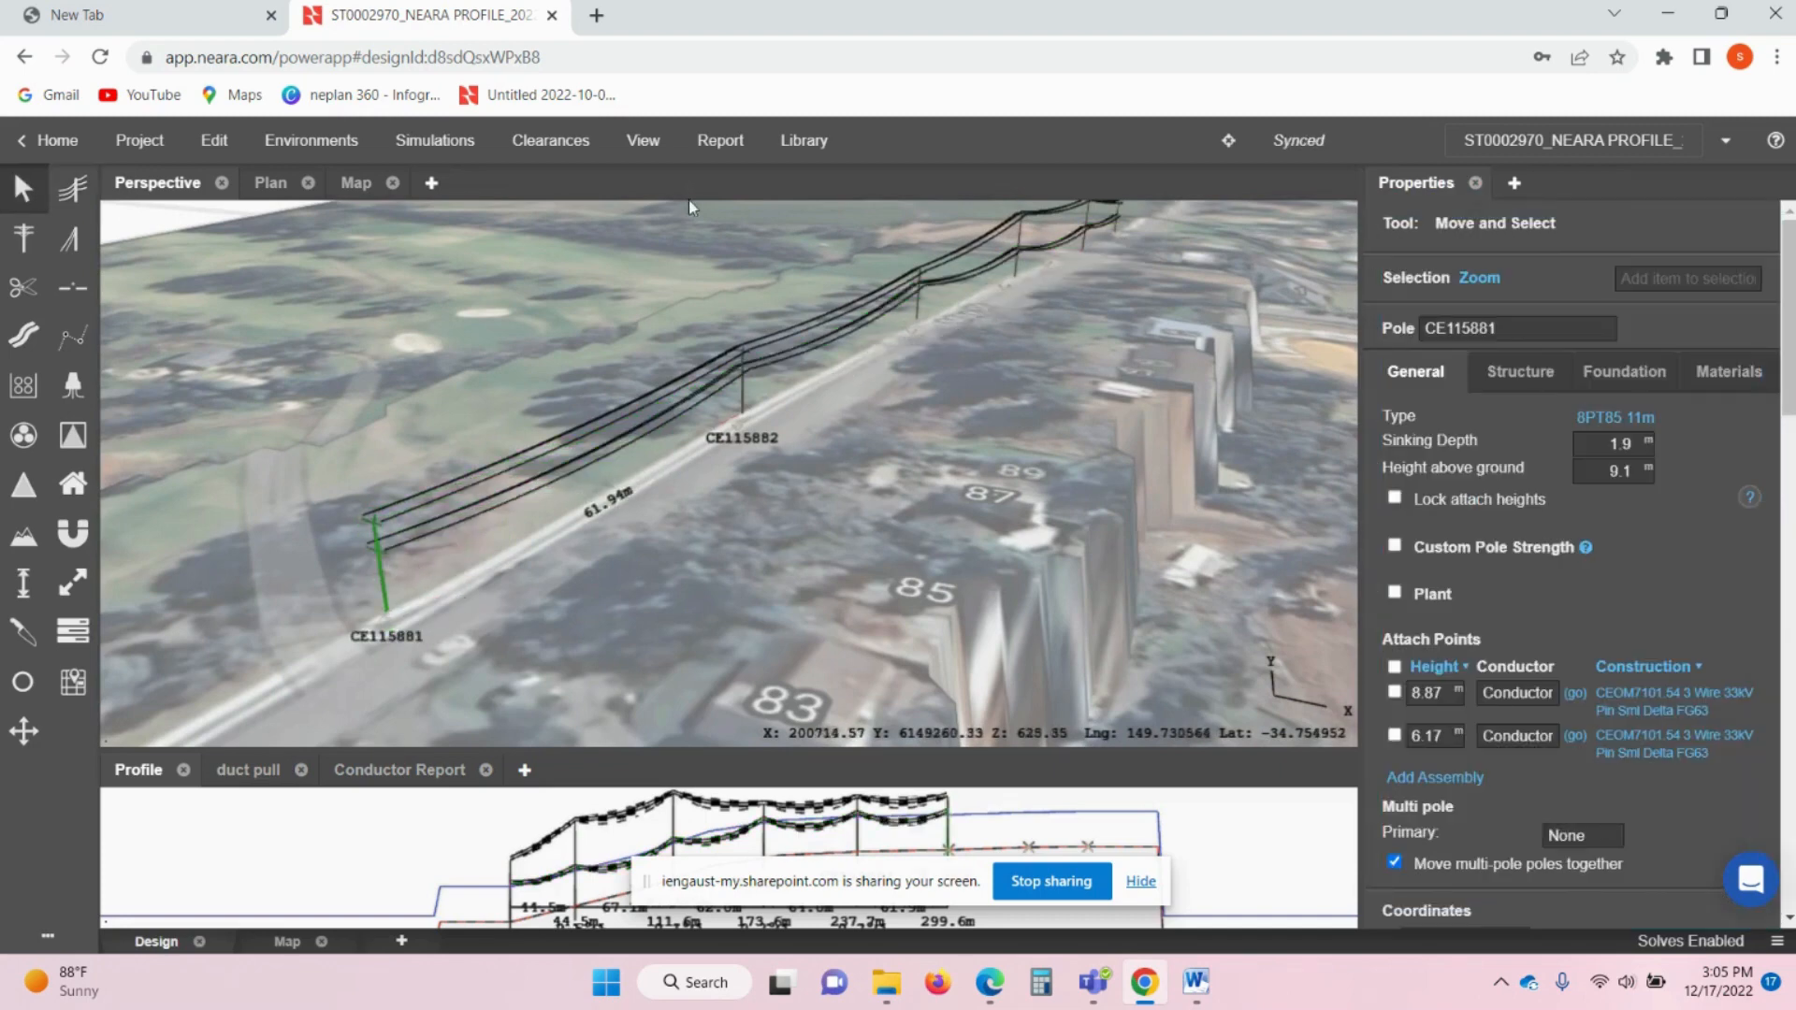
- Change the new conductor's type to MERCURY 7/4.50 AAC/1350
click(662, 417)
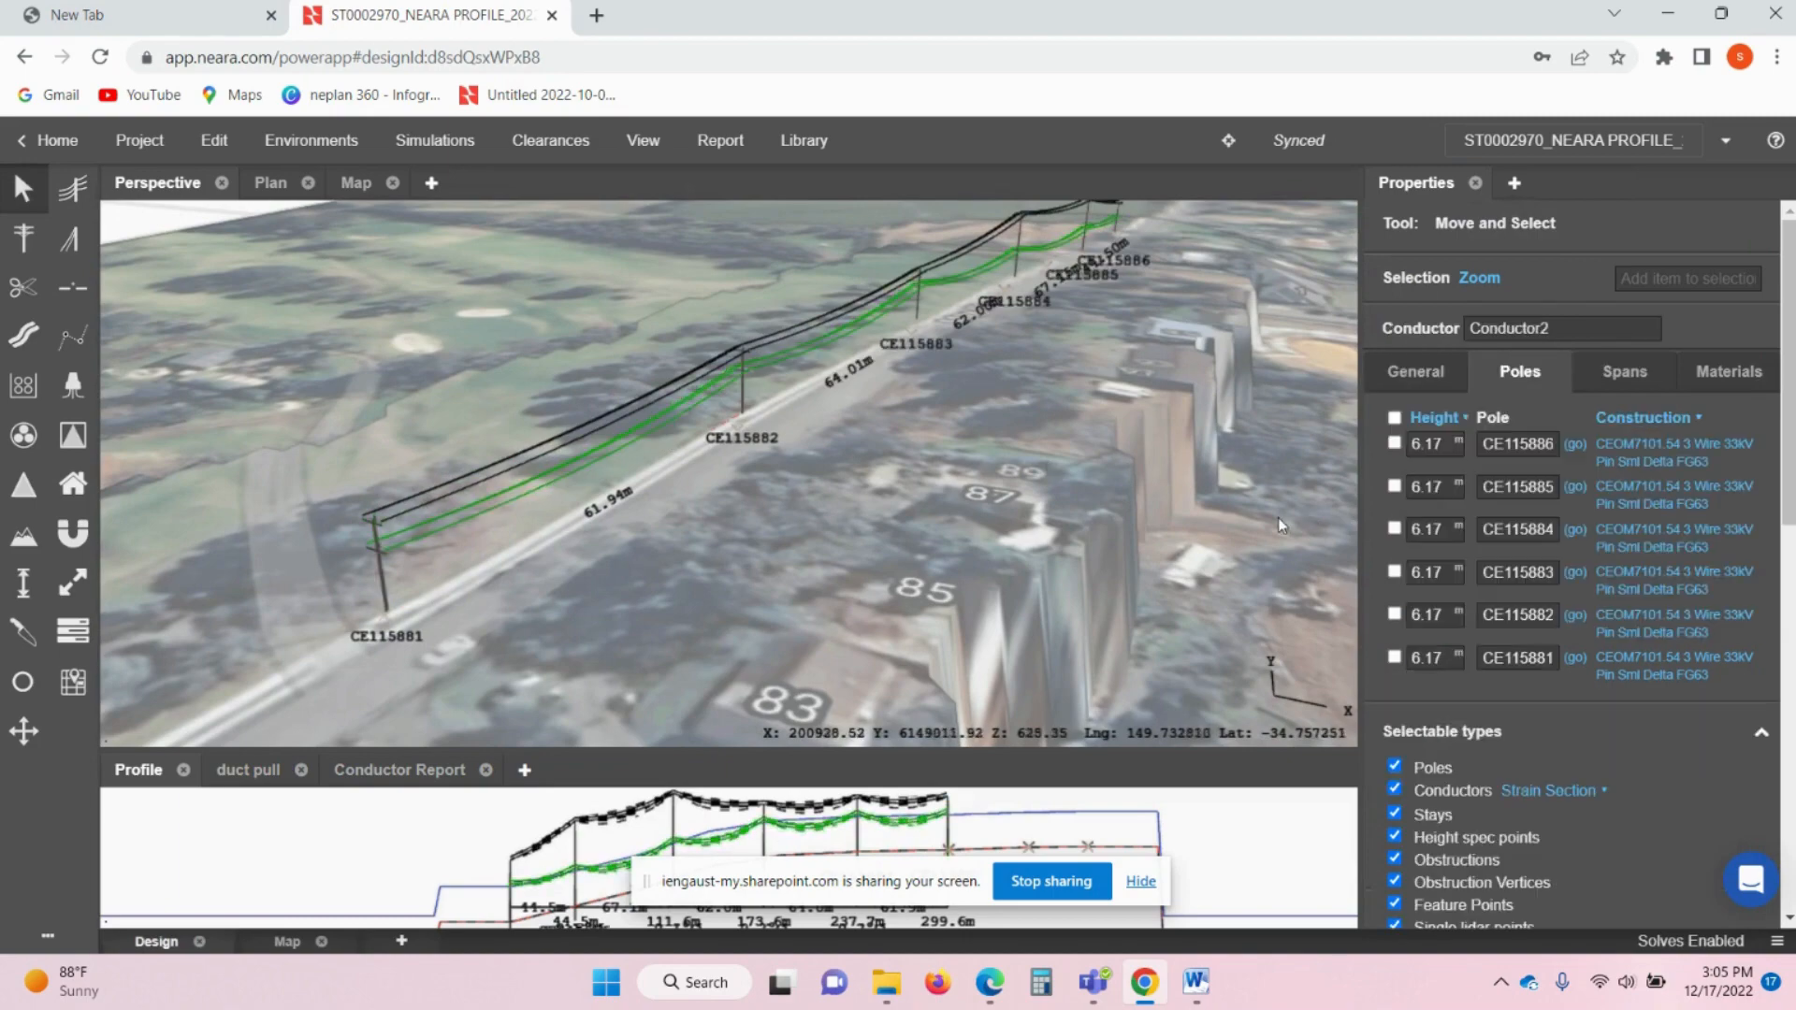
drag(1278, 519, 1203, 529)
click(1416, 373)
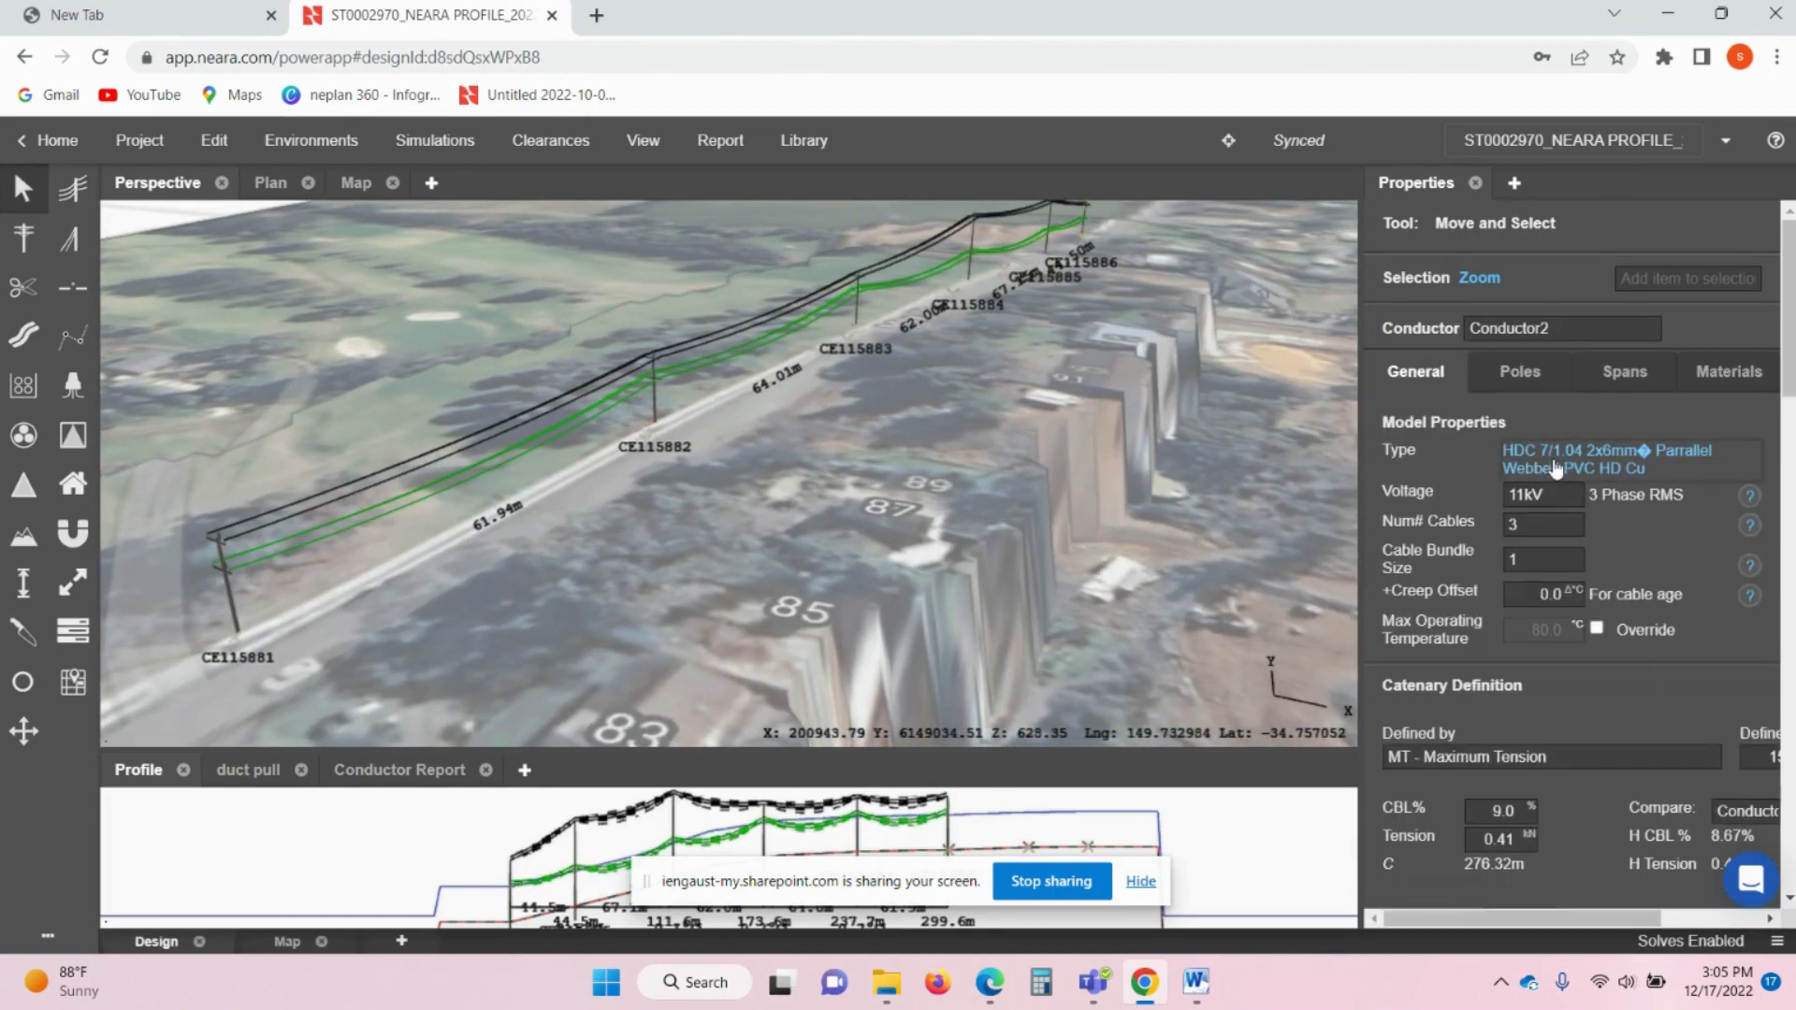
click(1553, 457)
text(mer)
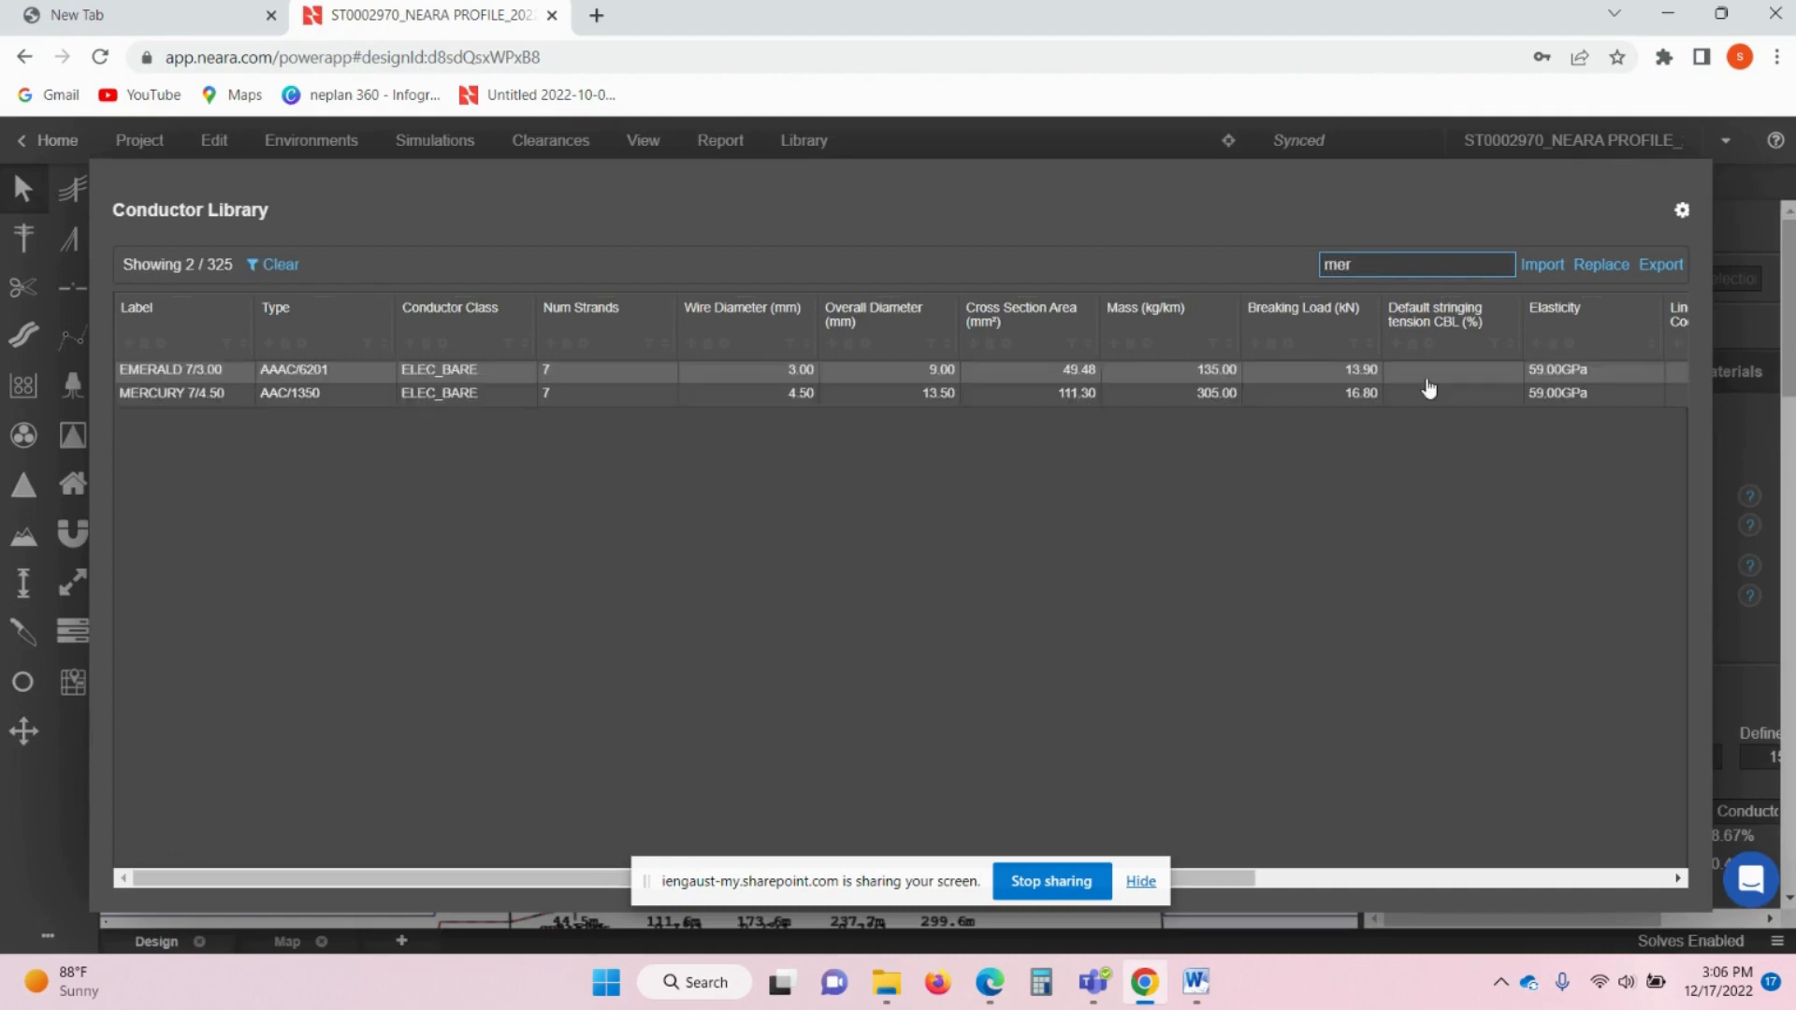
click(324, 396)
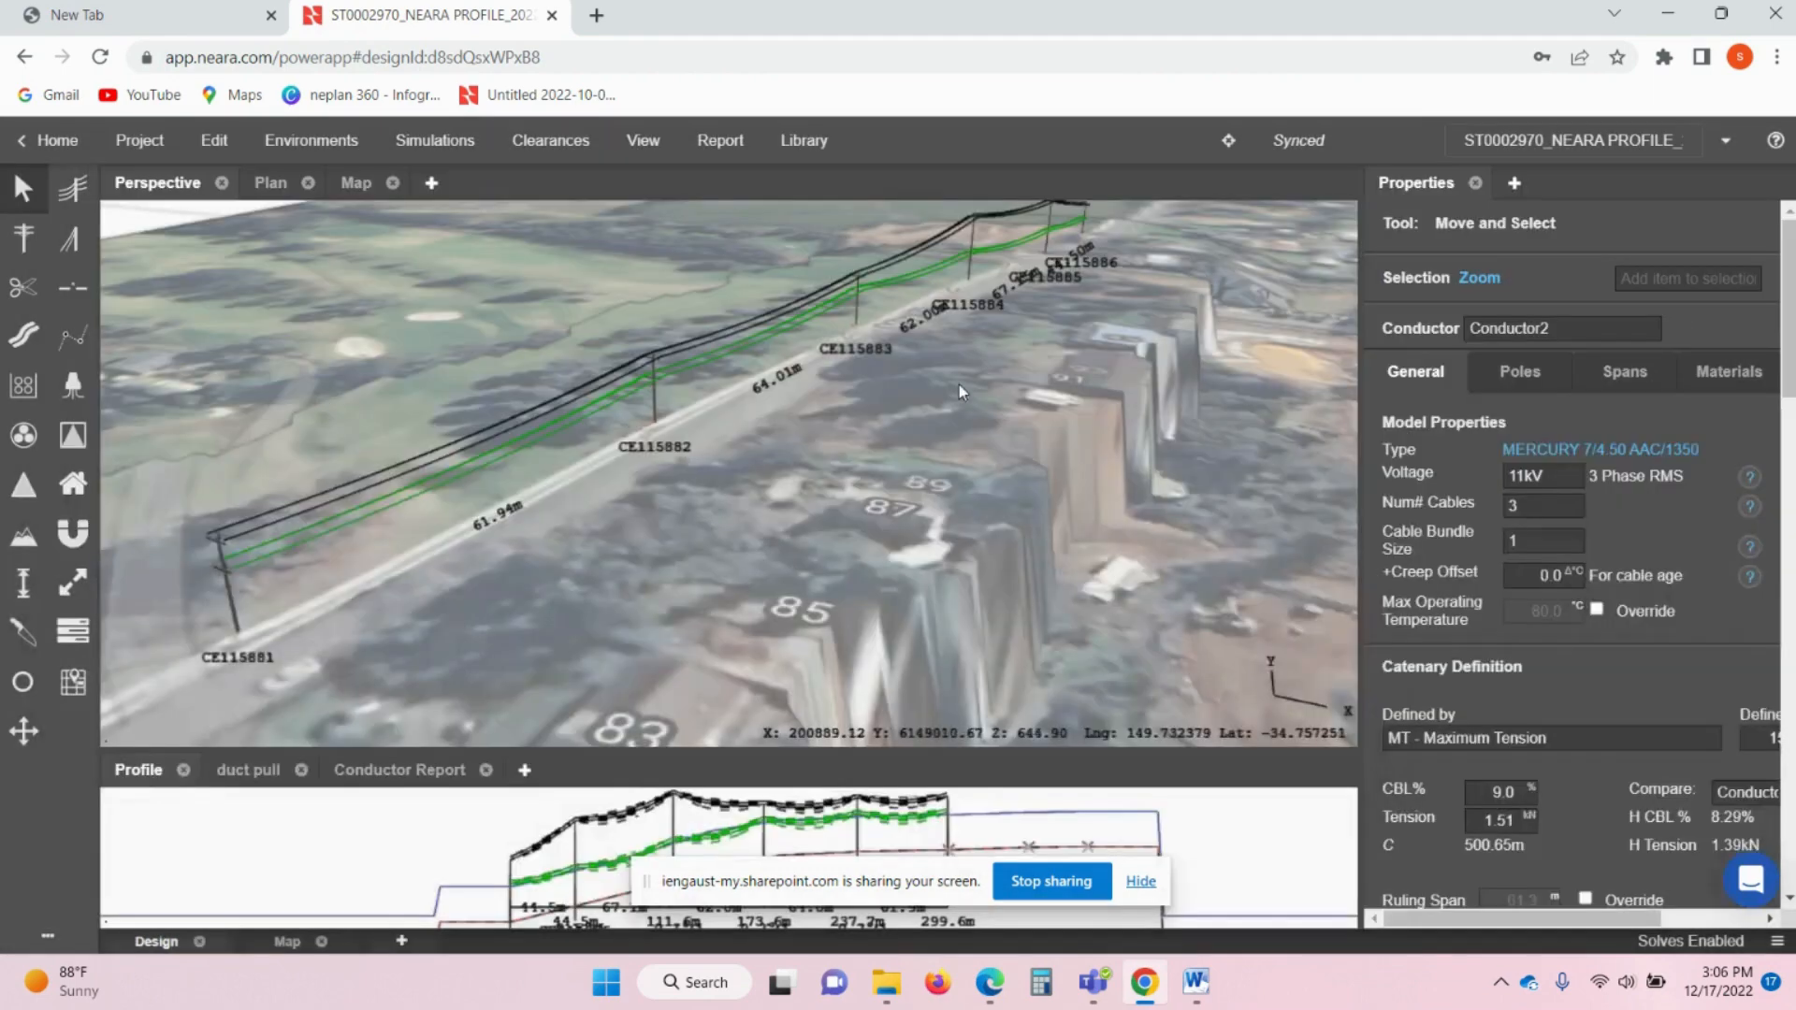
- Set the conductor voltage to 415V with 4 cables
drag(960, 385, 771, 529)
click(1565, 486)
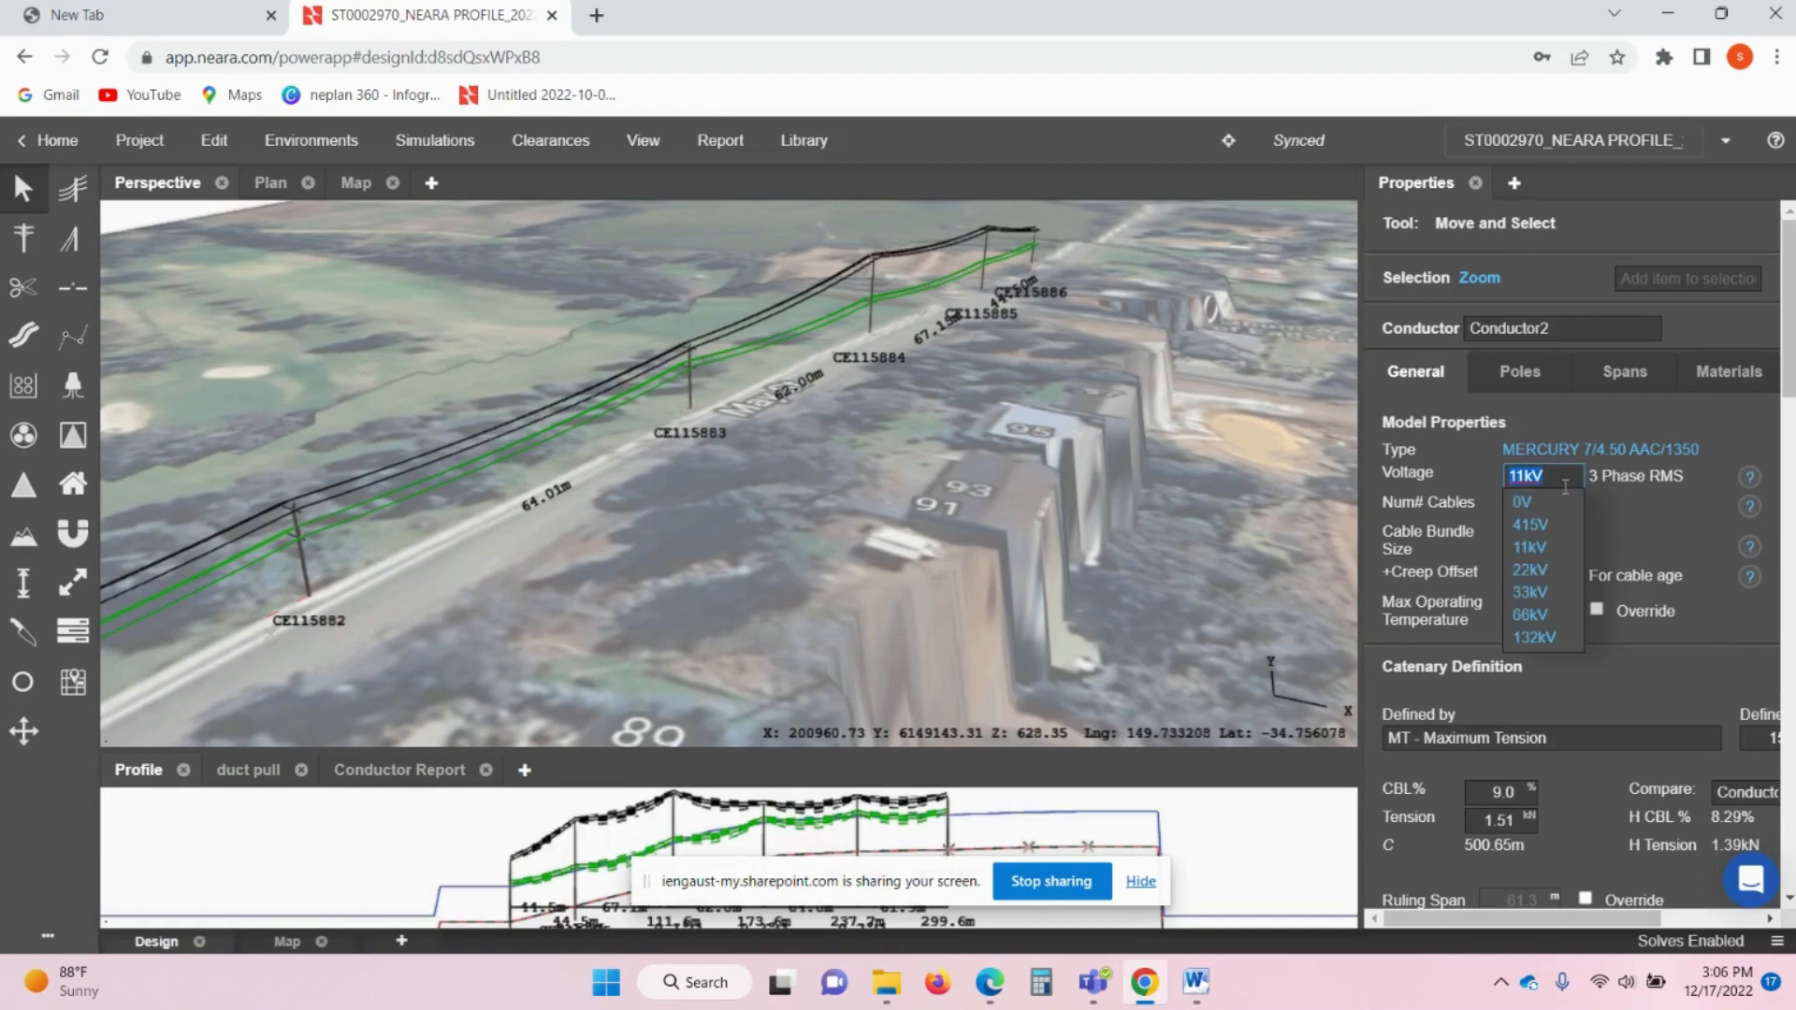
click(1534, 524)
click(1541, 506)
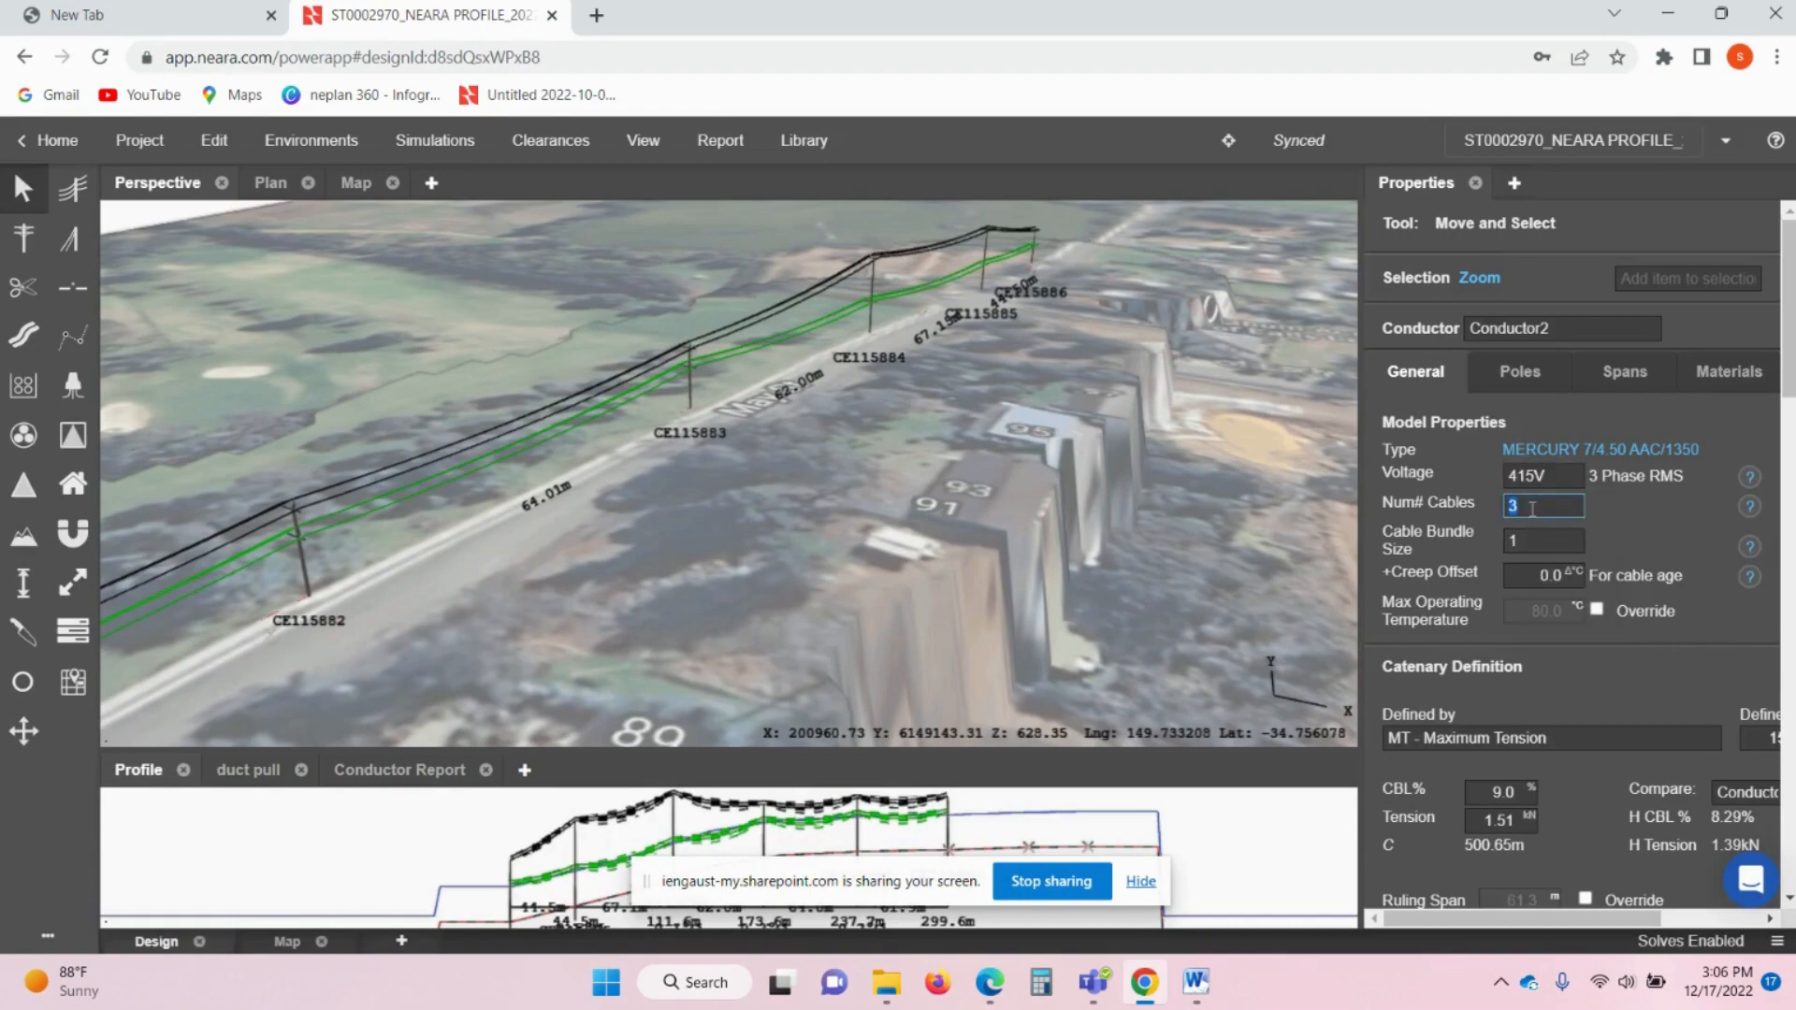
click(1536, 603)
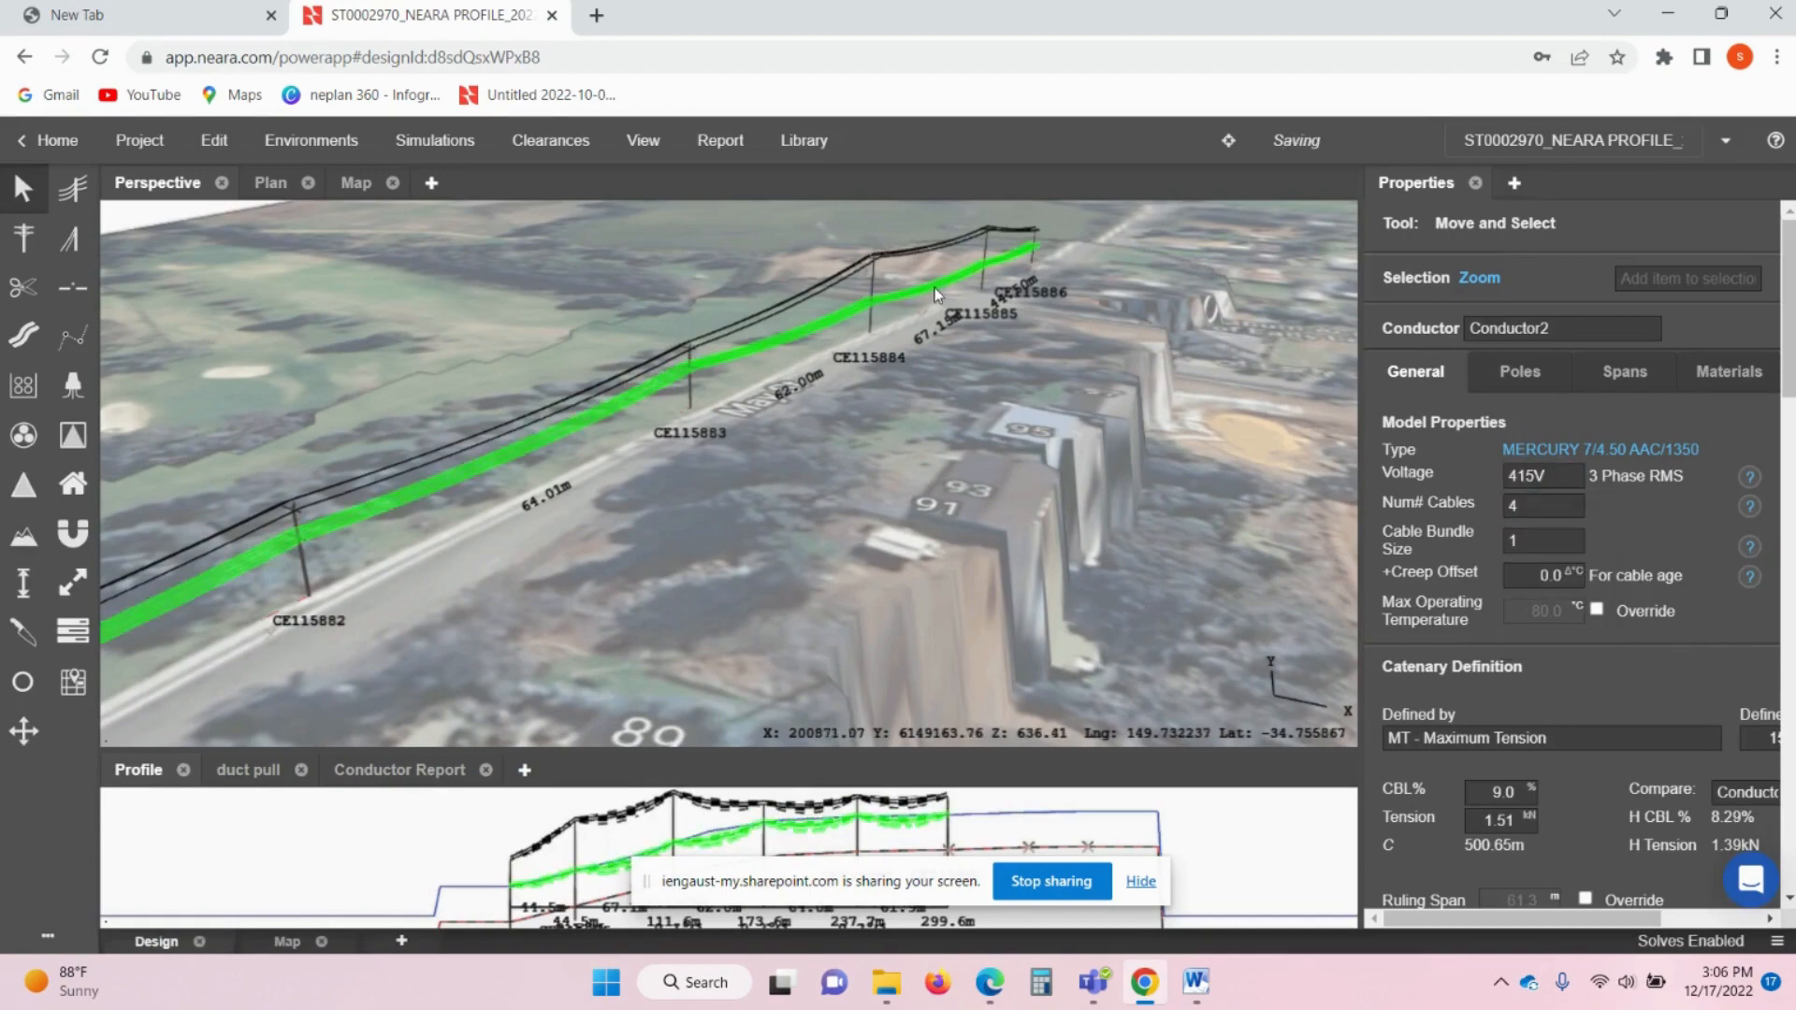
- Pan to the end of the line and select pole CE115886
drag(930, 303, 798, 438)
drag(971, 371, 873, 429)
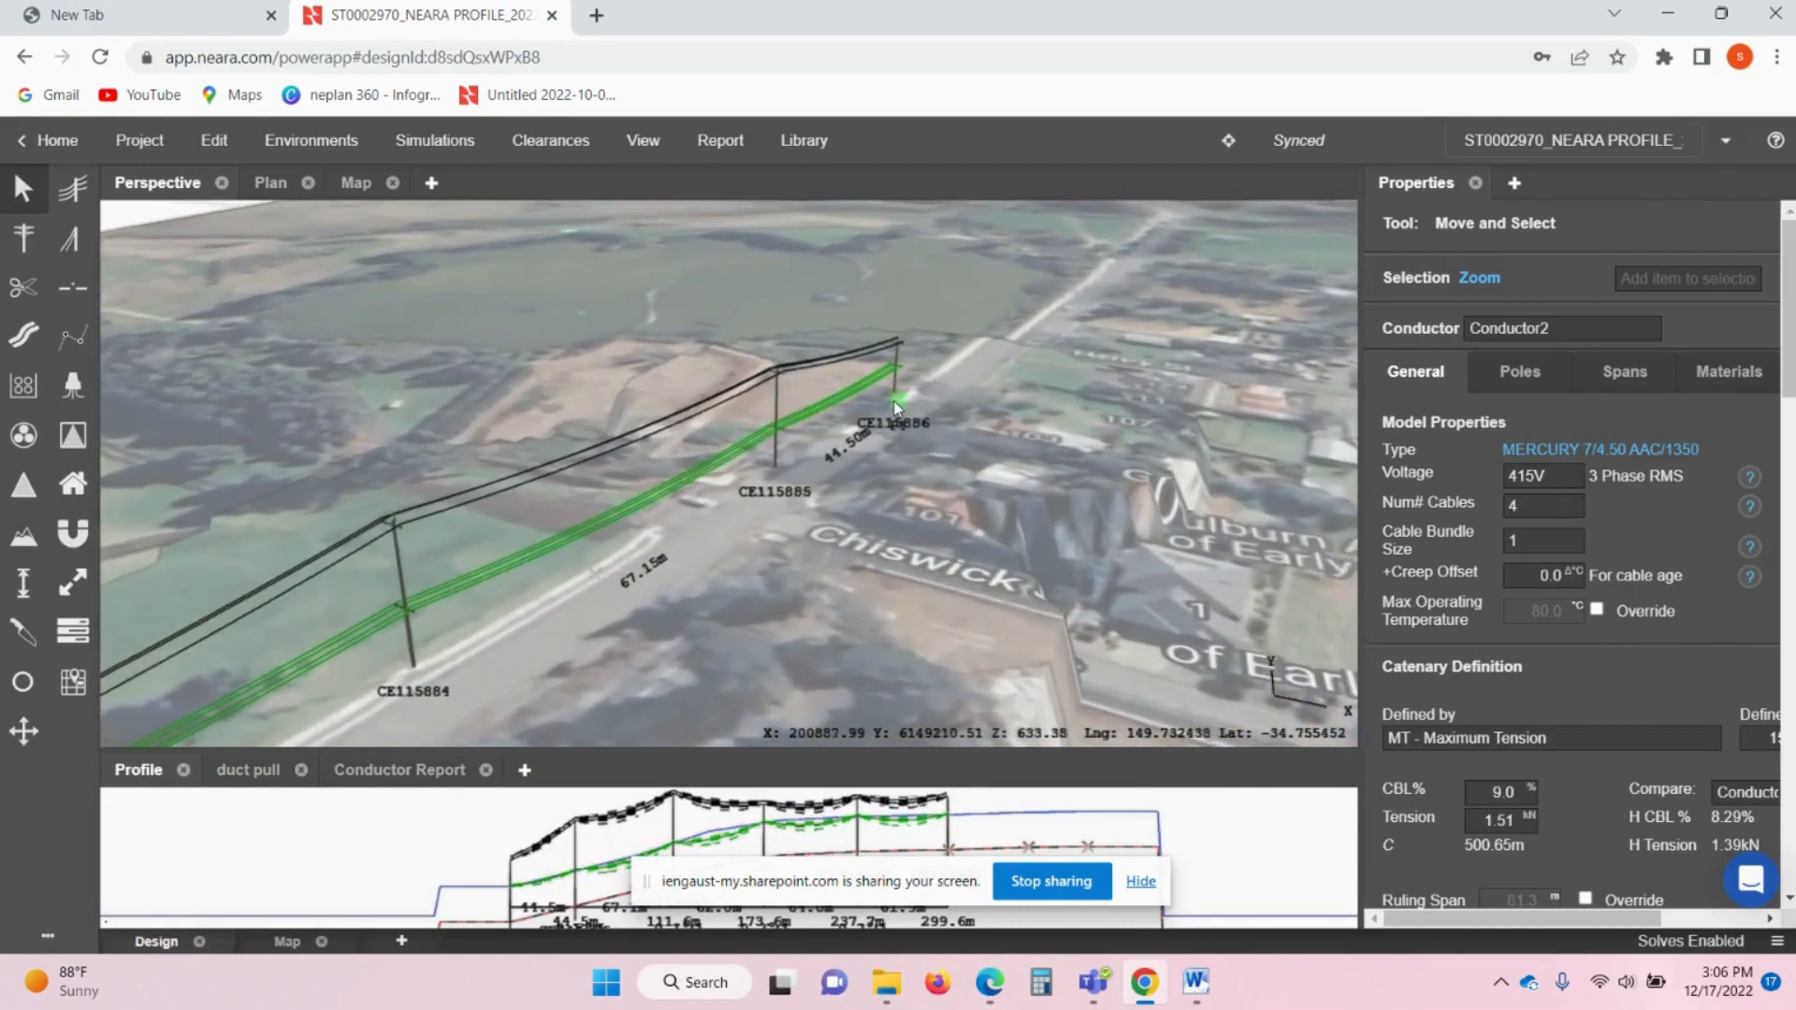
click(896, 400)
click(900, 378)
- Raise pole CE115886's LV attach height to 8 m
scroll(912, 374, up, 3)
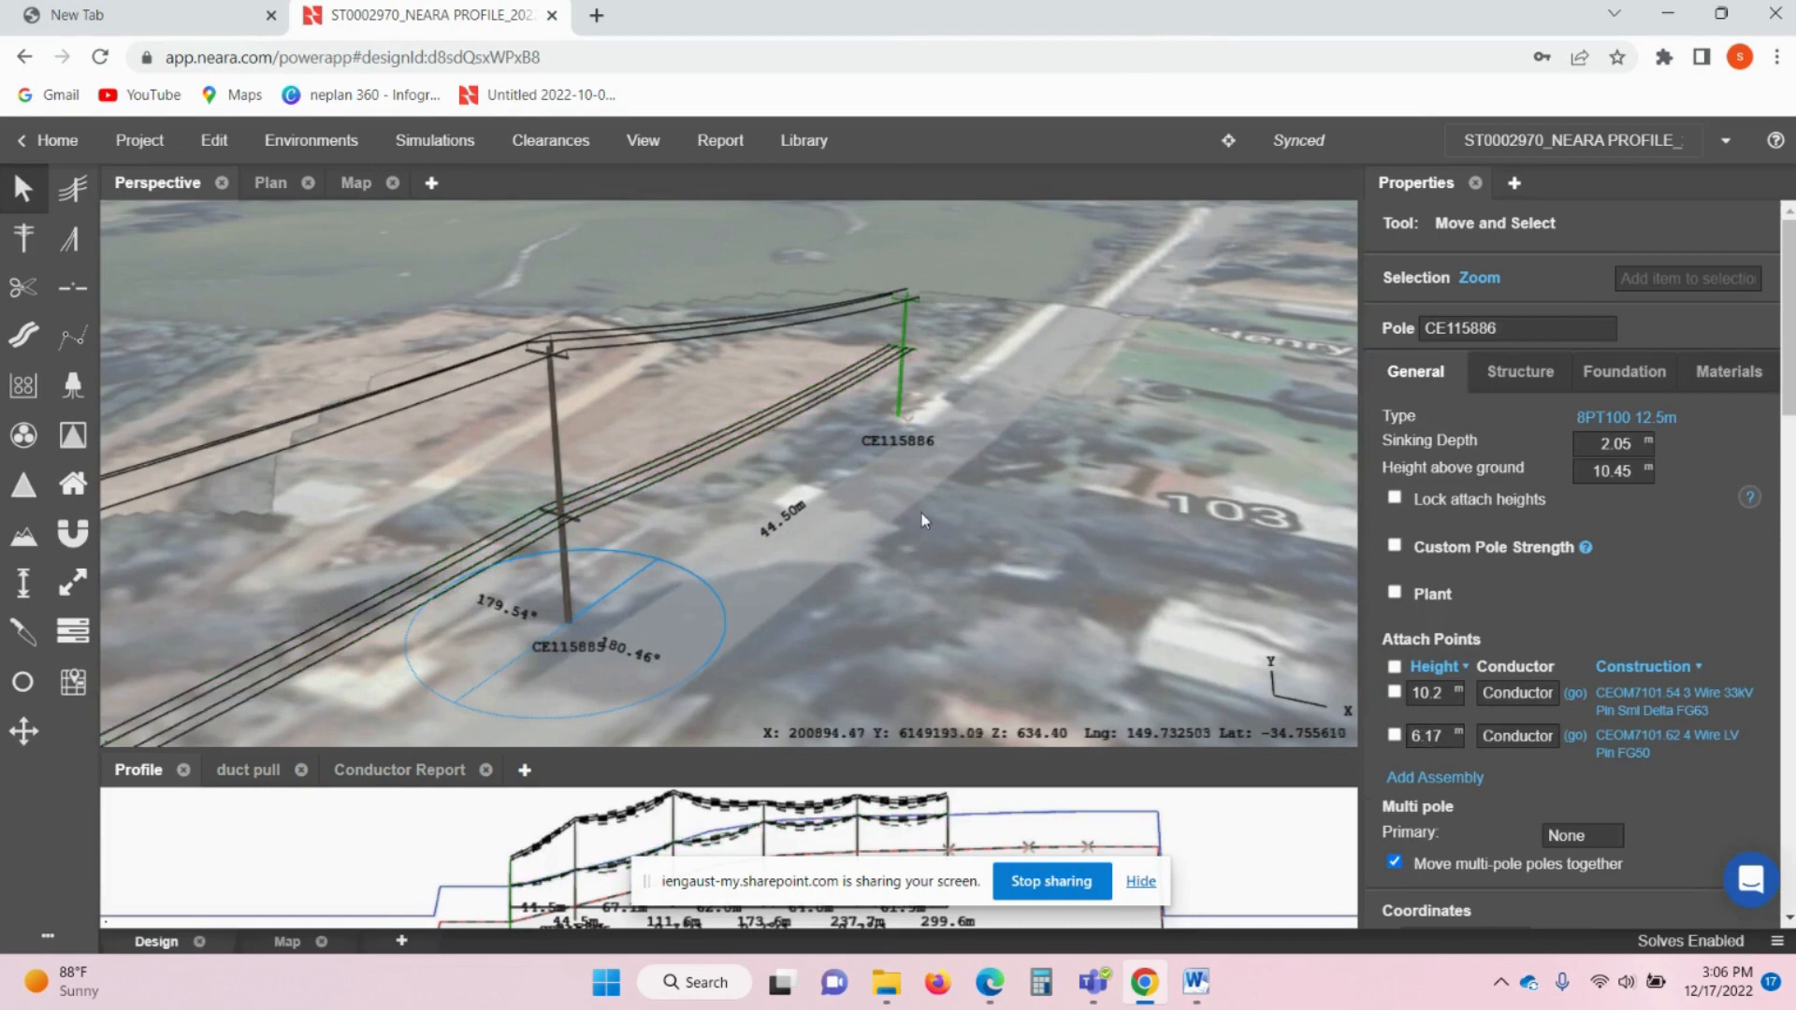
drag(1438, 737, 1414, 740)
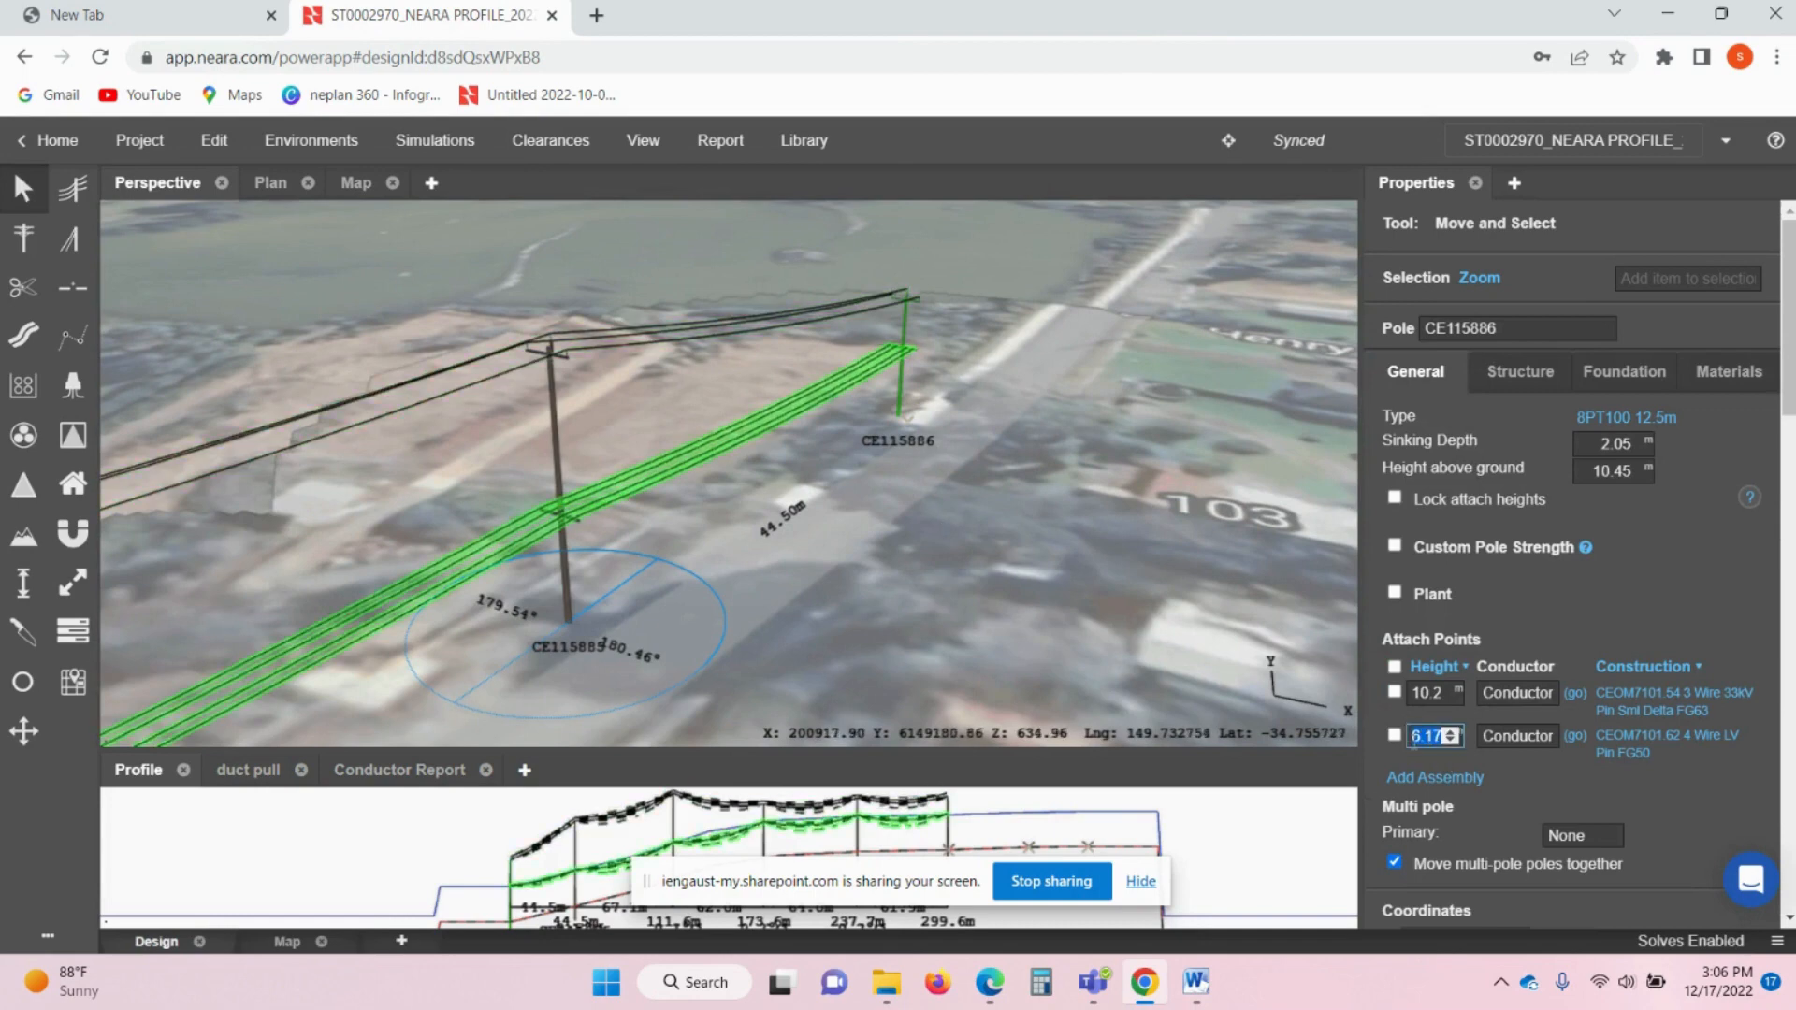
text(8.5)
click(870, 615)
- Raise the LV attach height on poles CE115885 and CE115884 from 6.17 m to 10.5 m
middle_drag(685, 531, 742, 485)
click(664, 500)
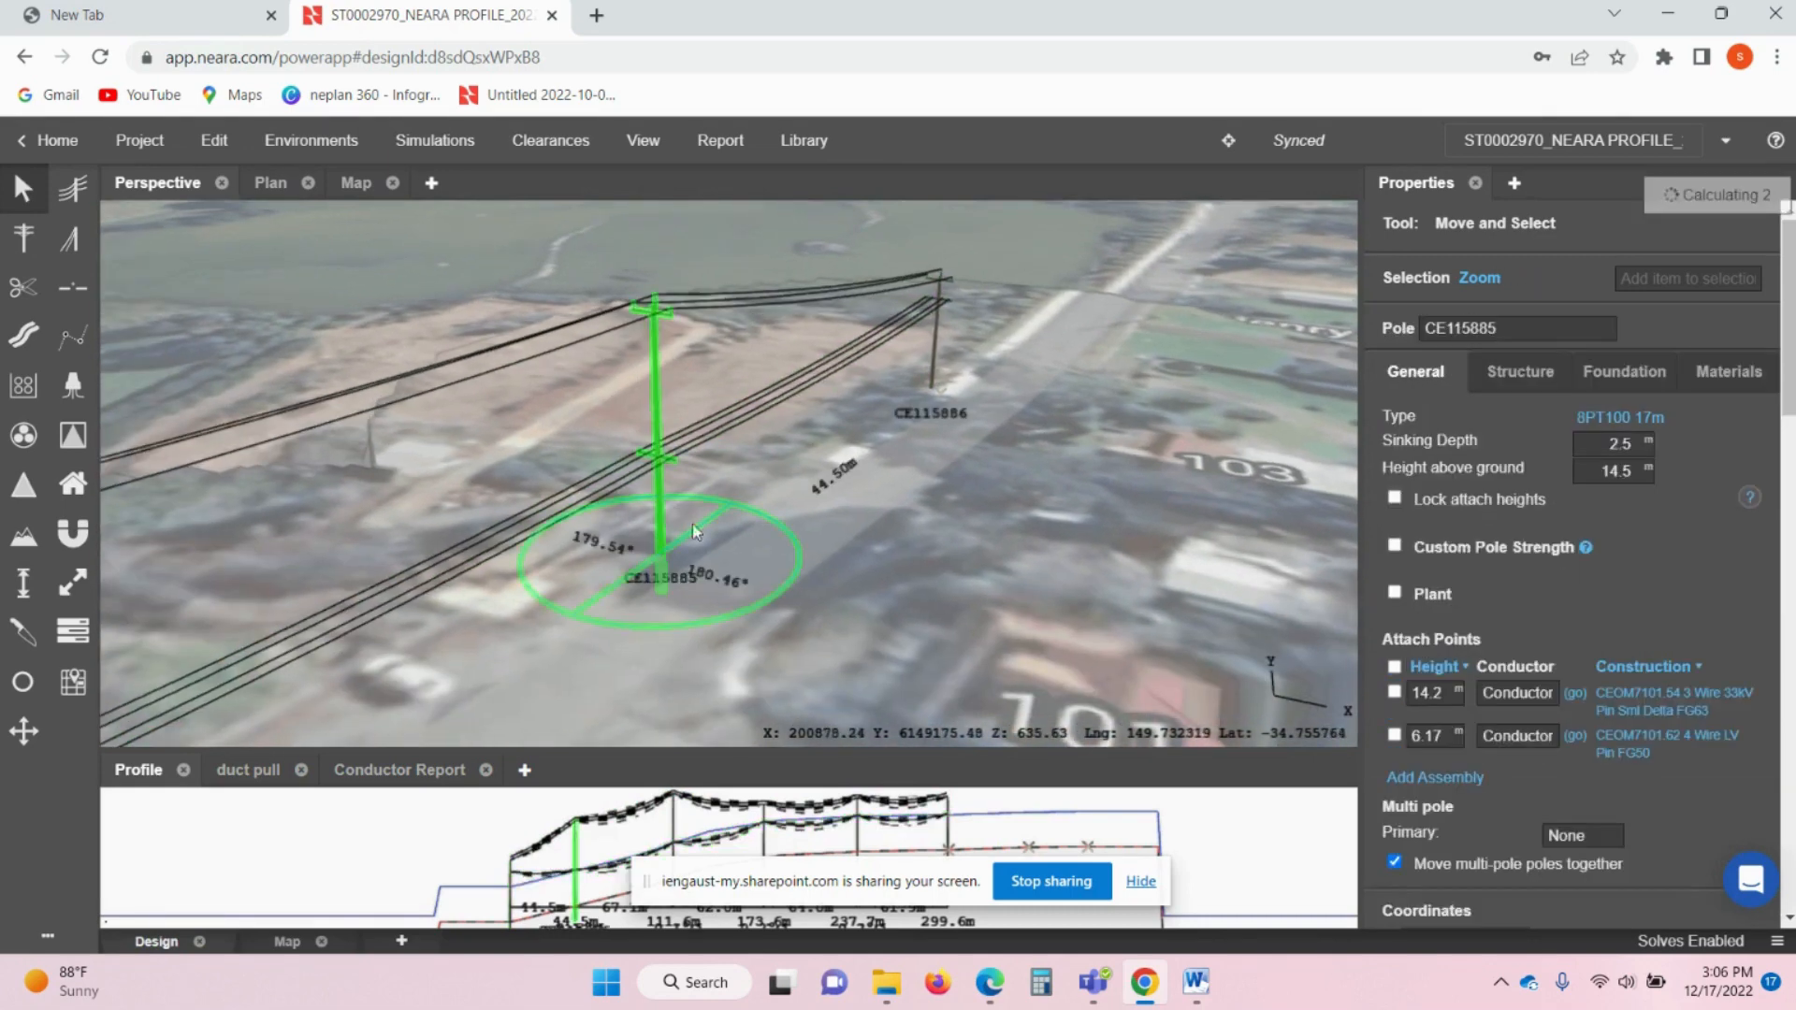
double_click(1421, 737)
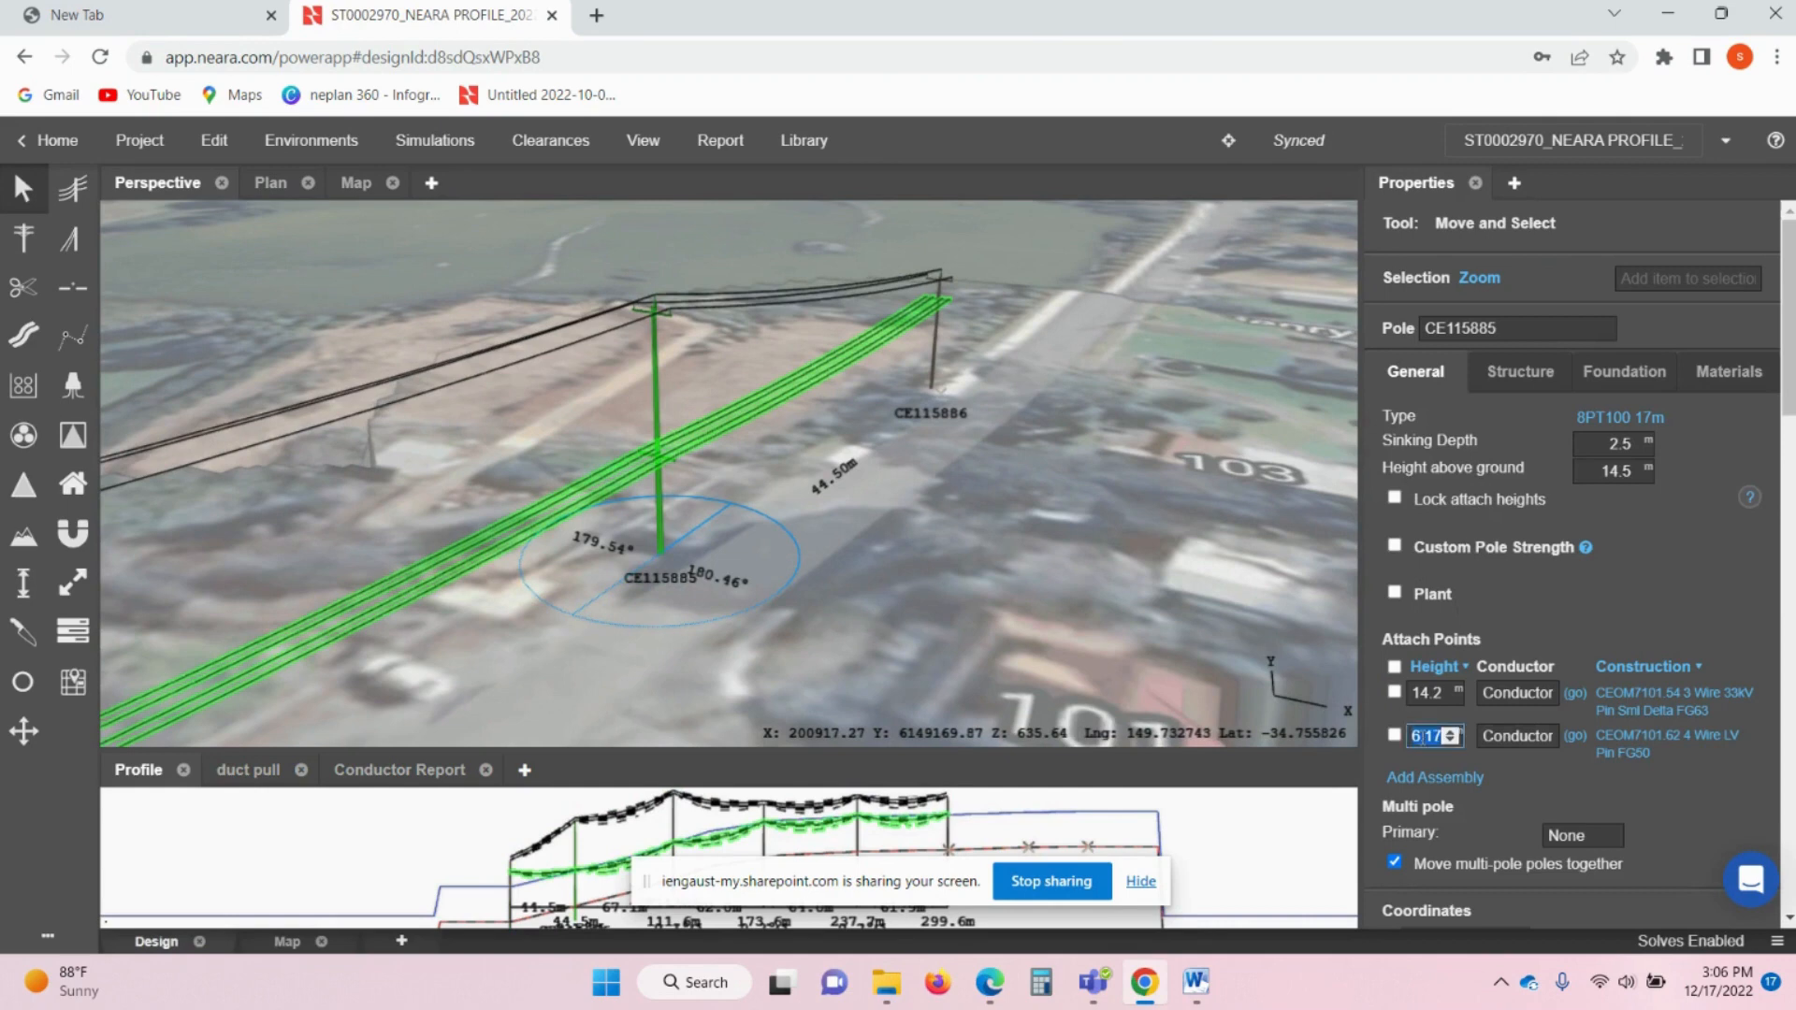
text(10.5)
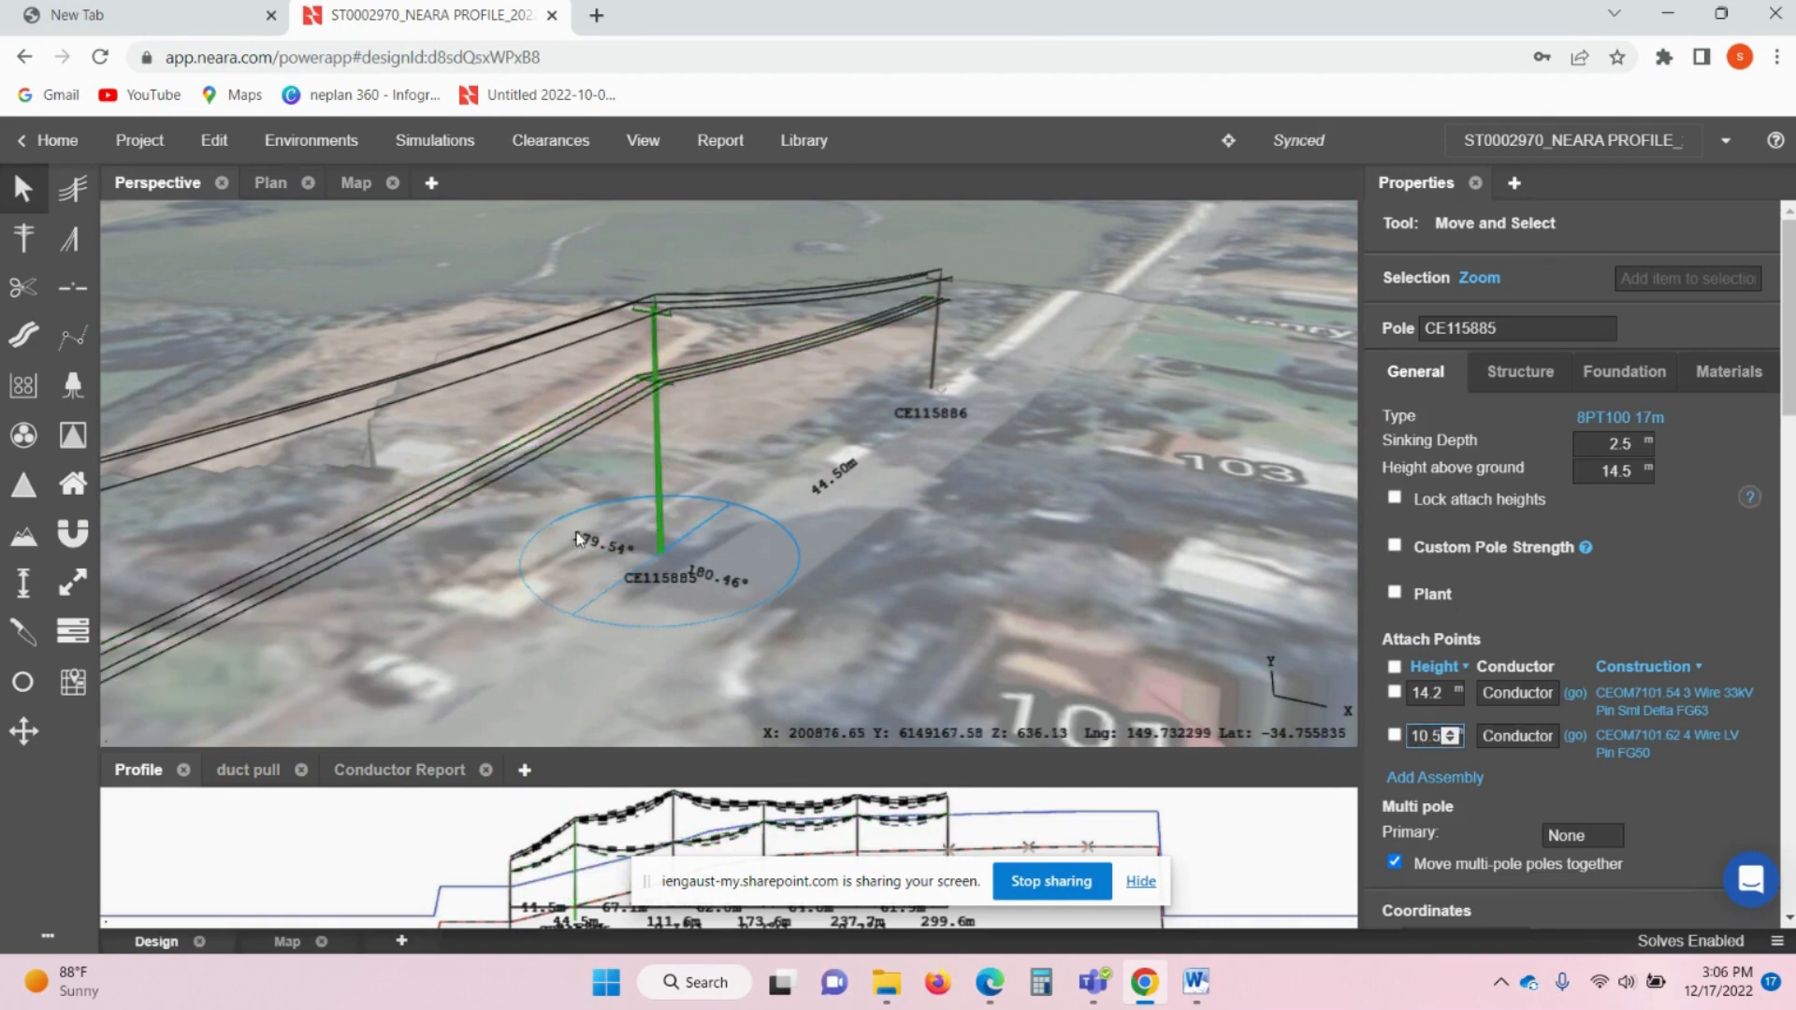
drag(578, 533, 728, 472)
drag(327, 666, 725, 470)
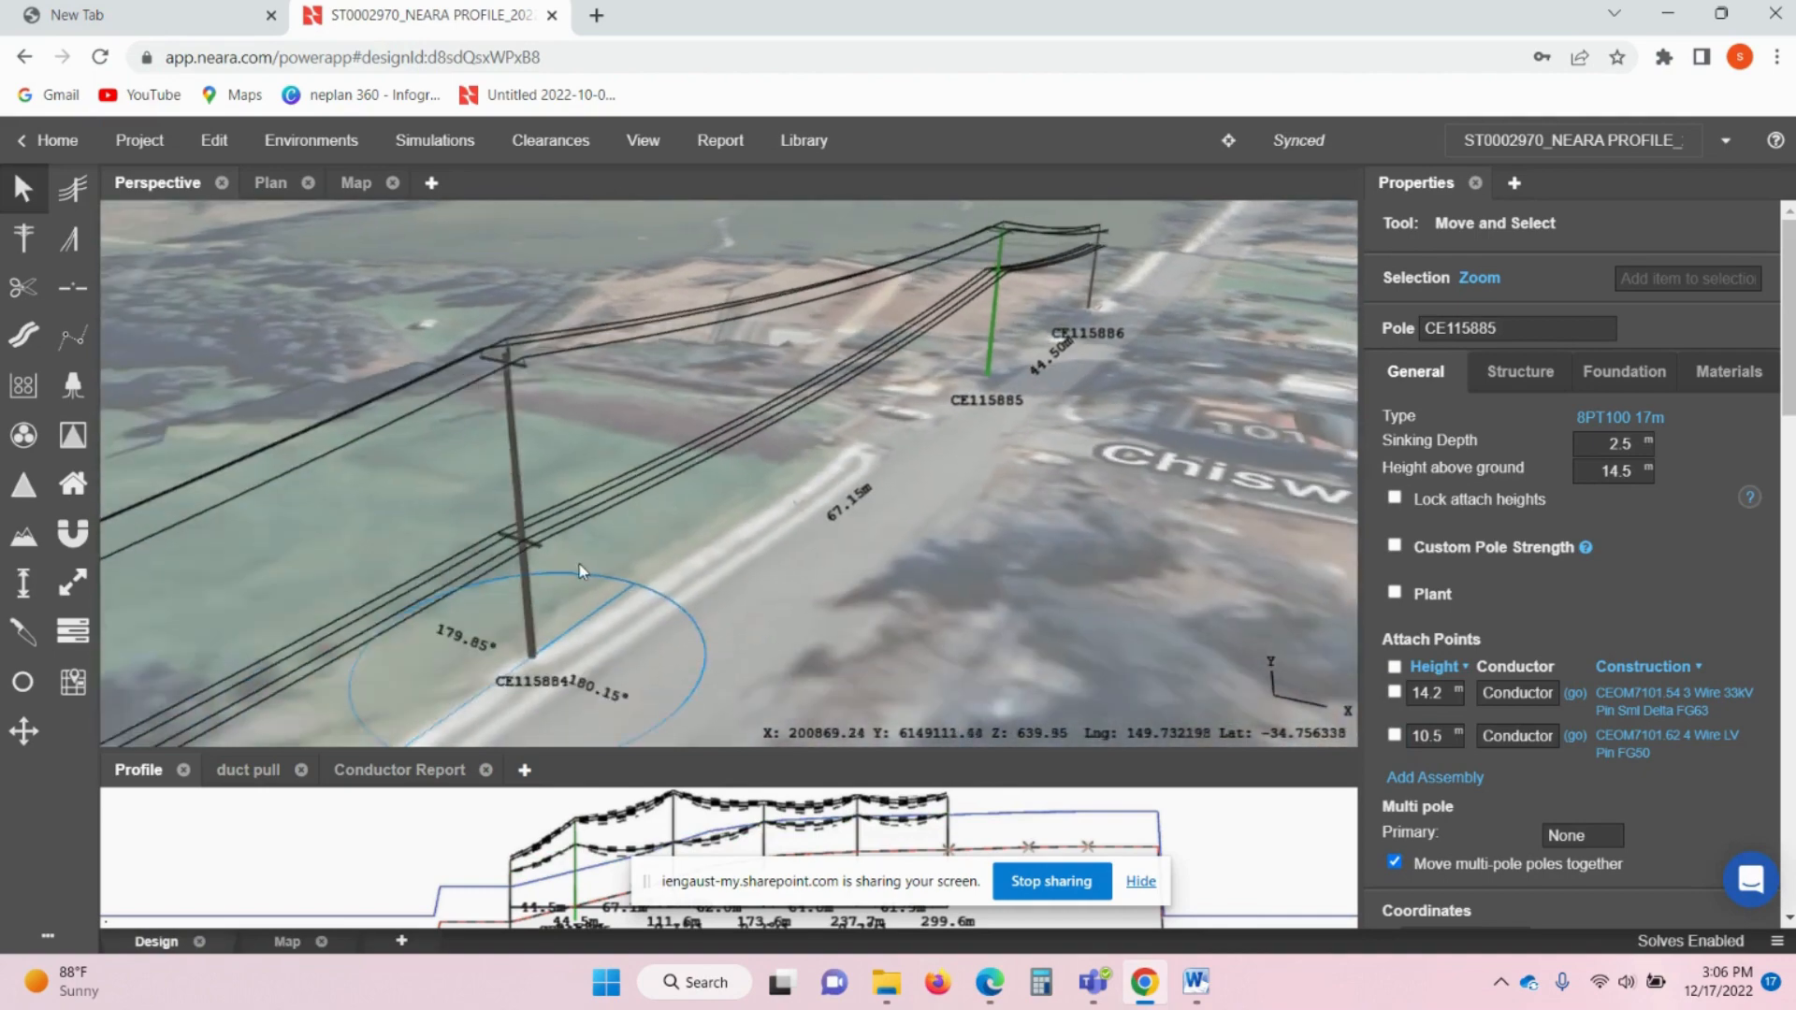
click(529, 610)
double_click(1433, 737)
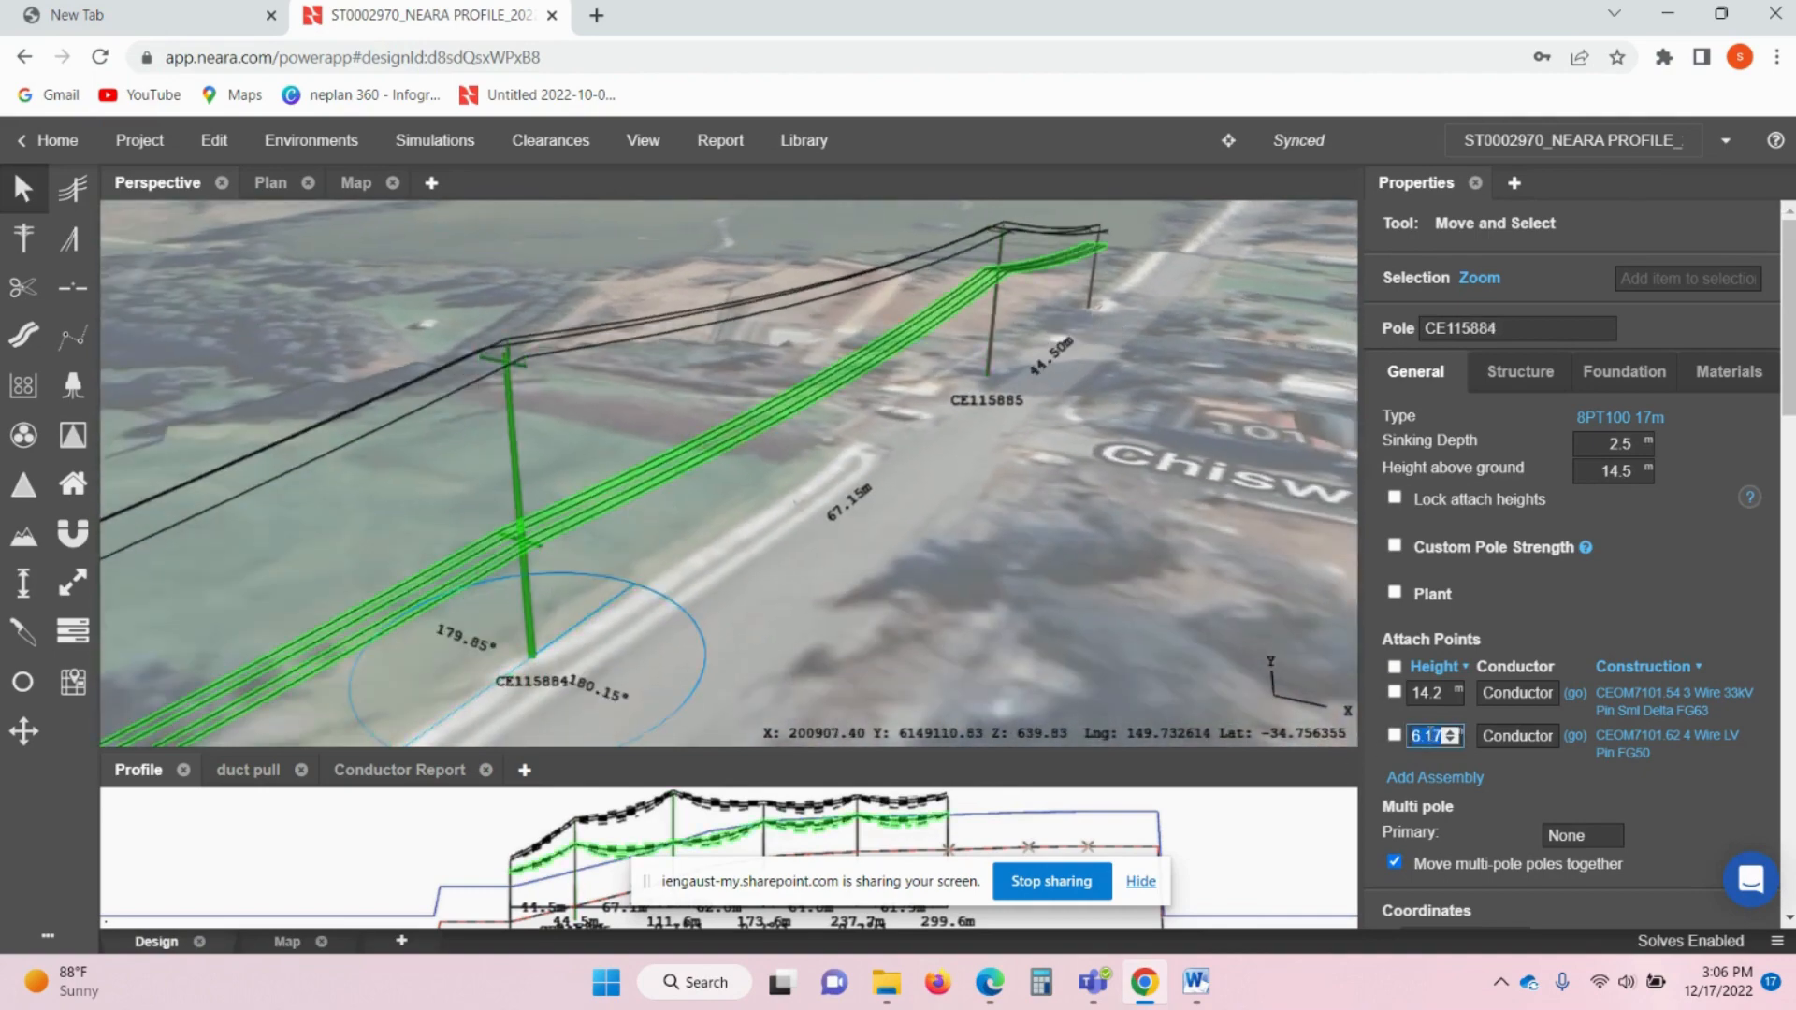
text(10.5)
key(Return)
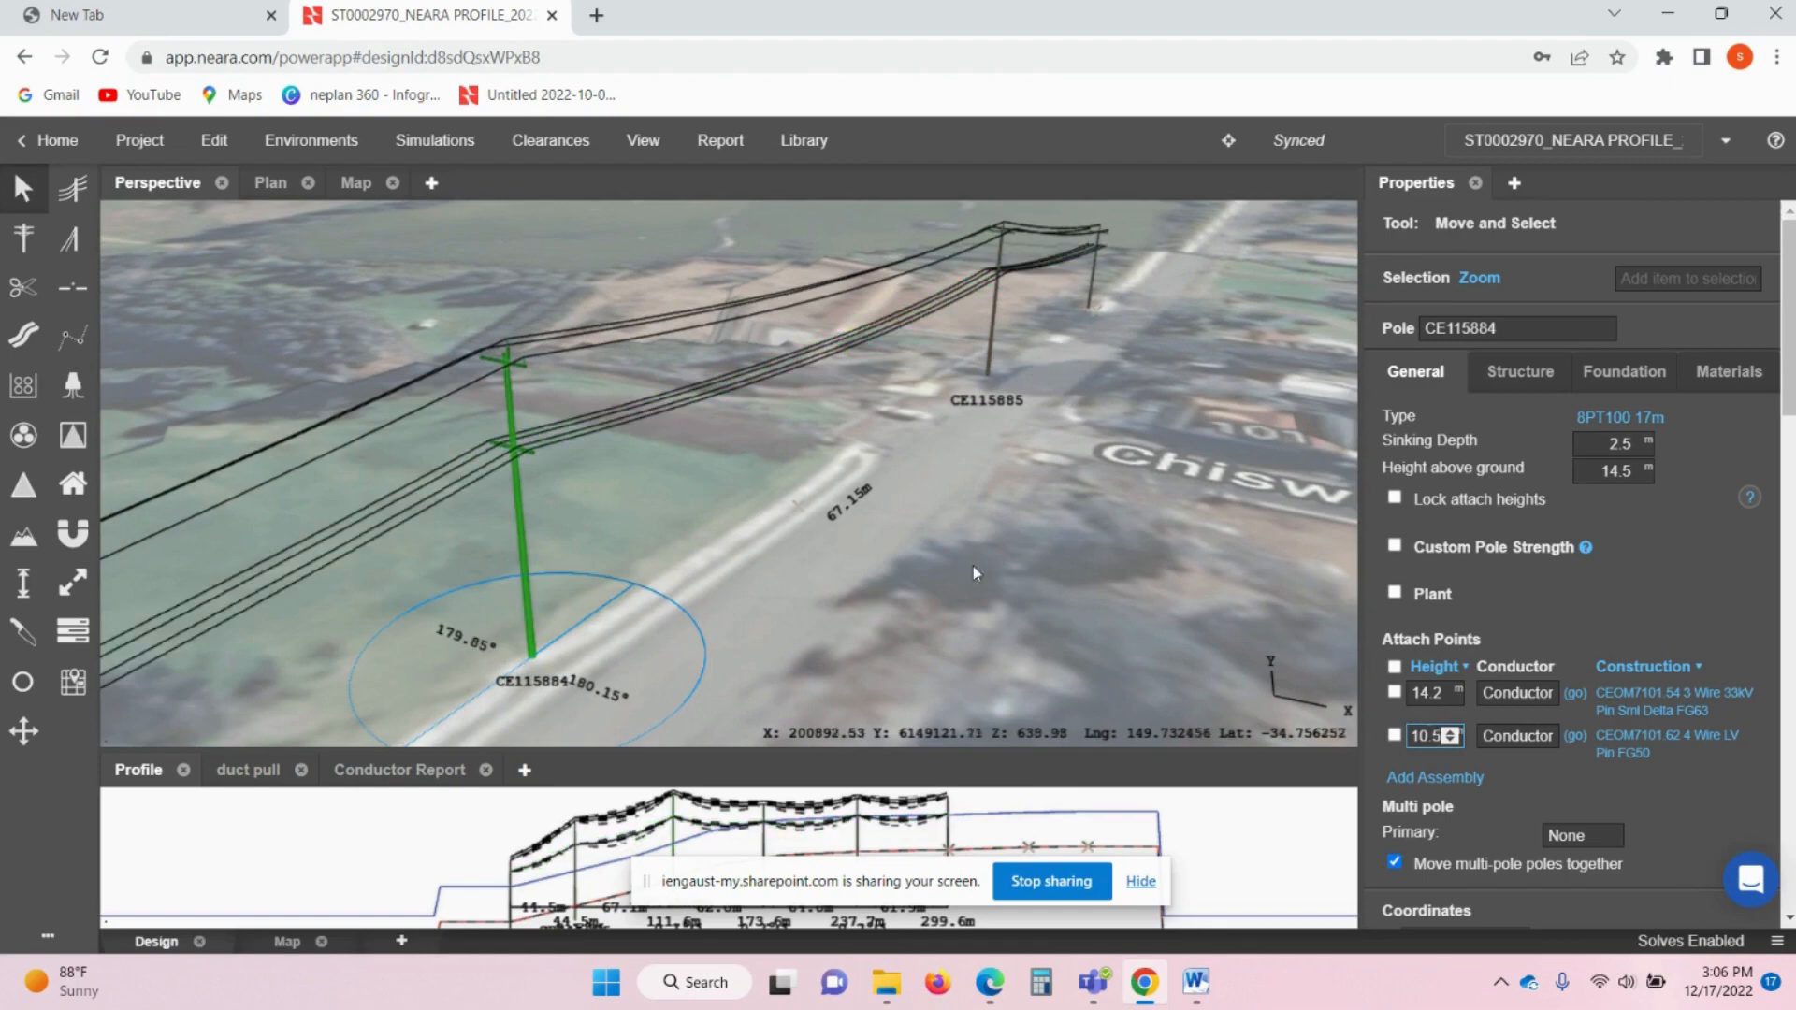
- Re-enter pole CE115883's LV attach height as 7.07 m
drag(709, 593, 956, 466)
drag(524, 655, 844, 426)
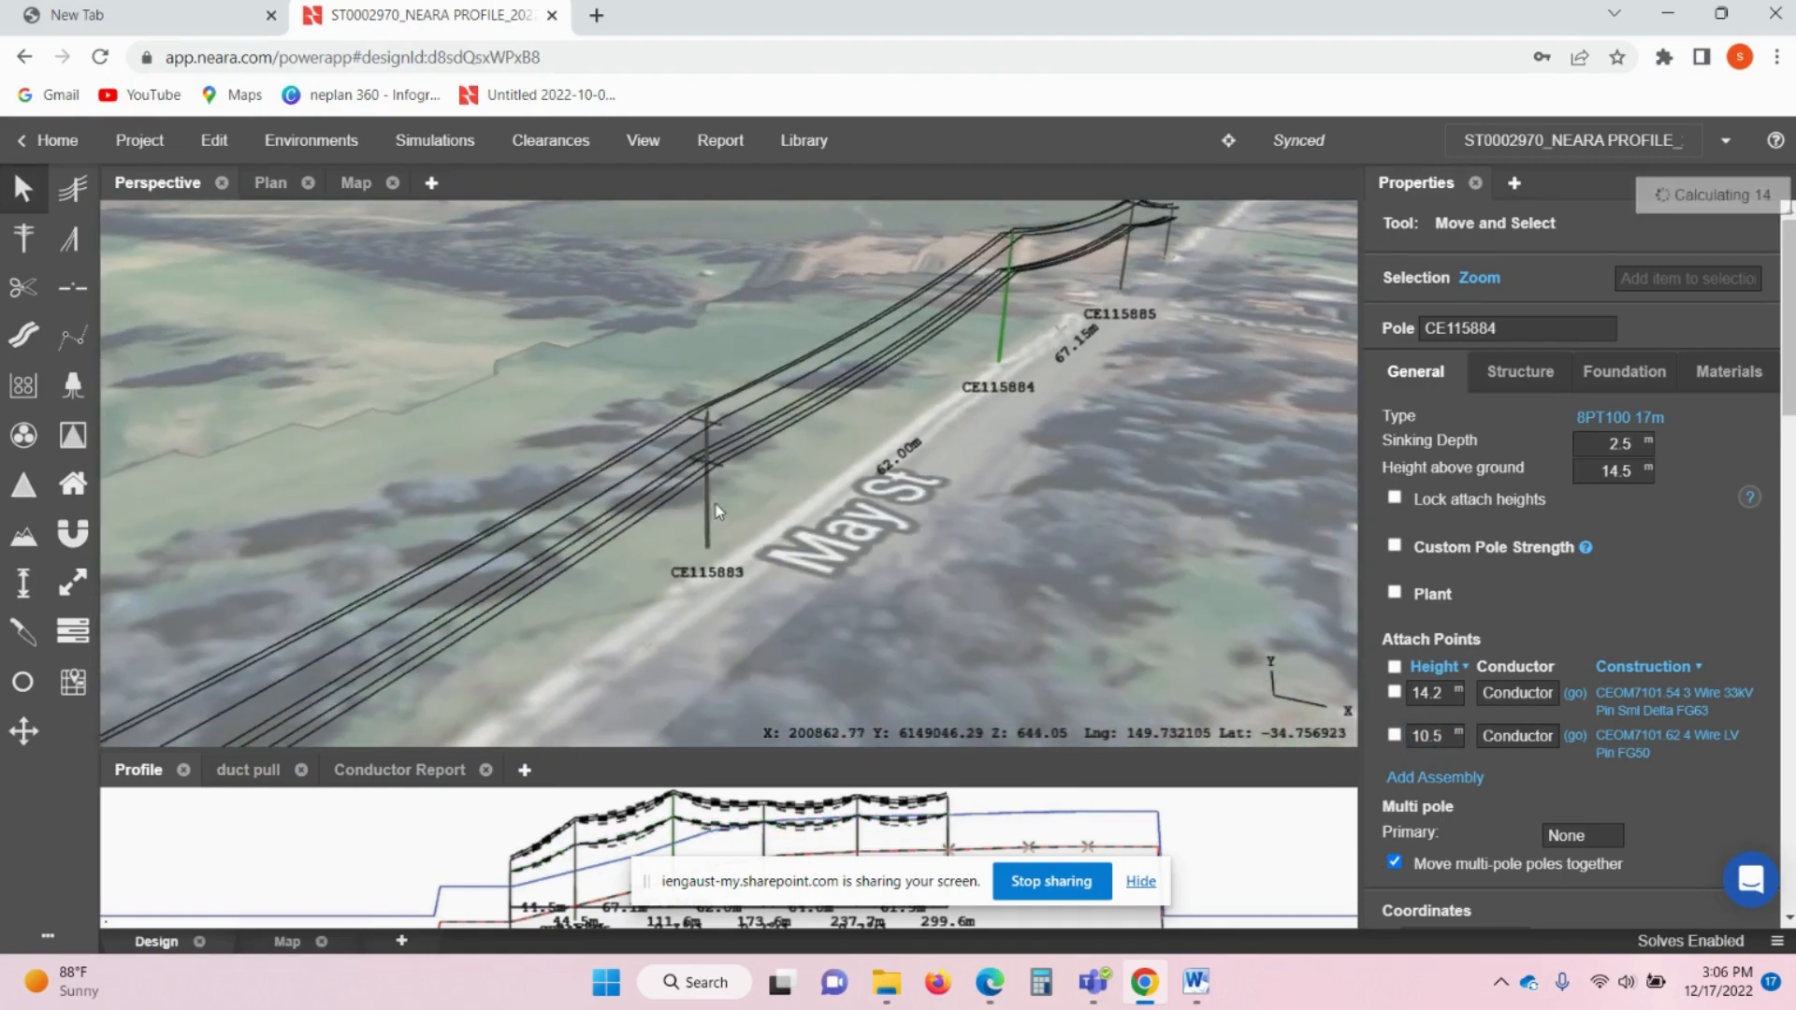
click(709, 505)
double_click(1429, 737)
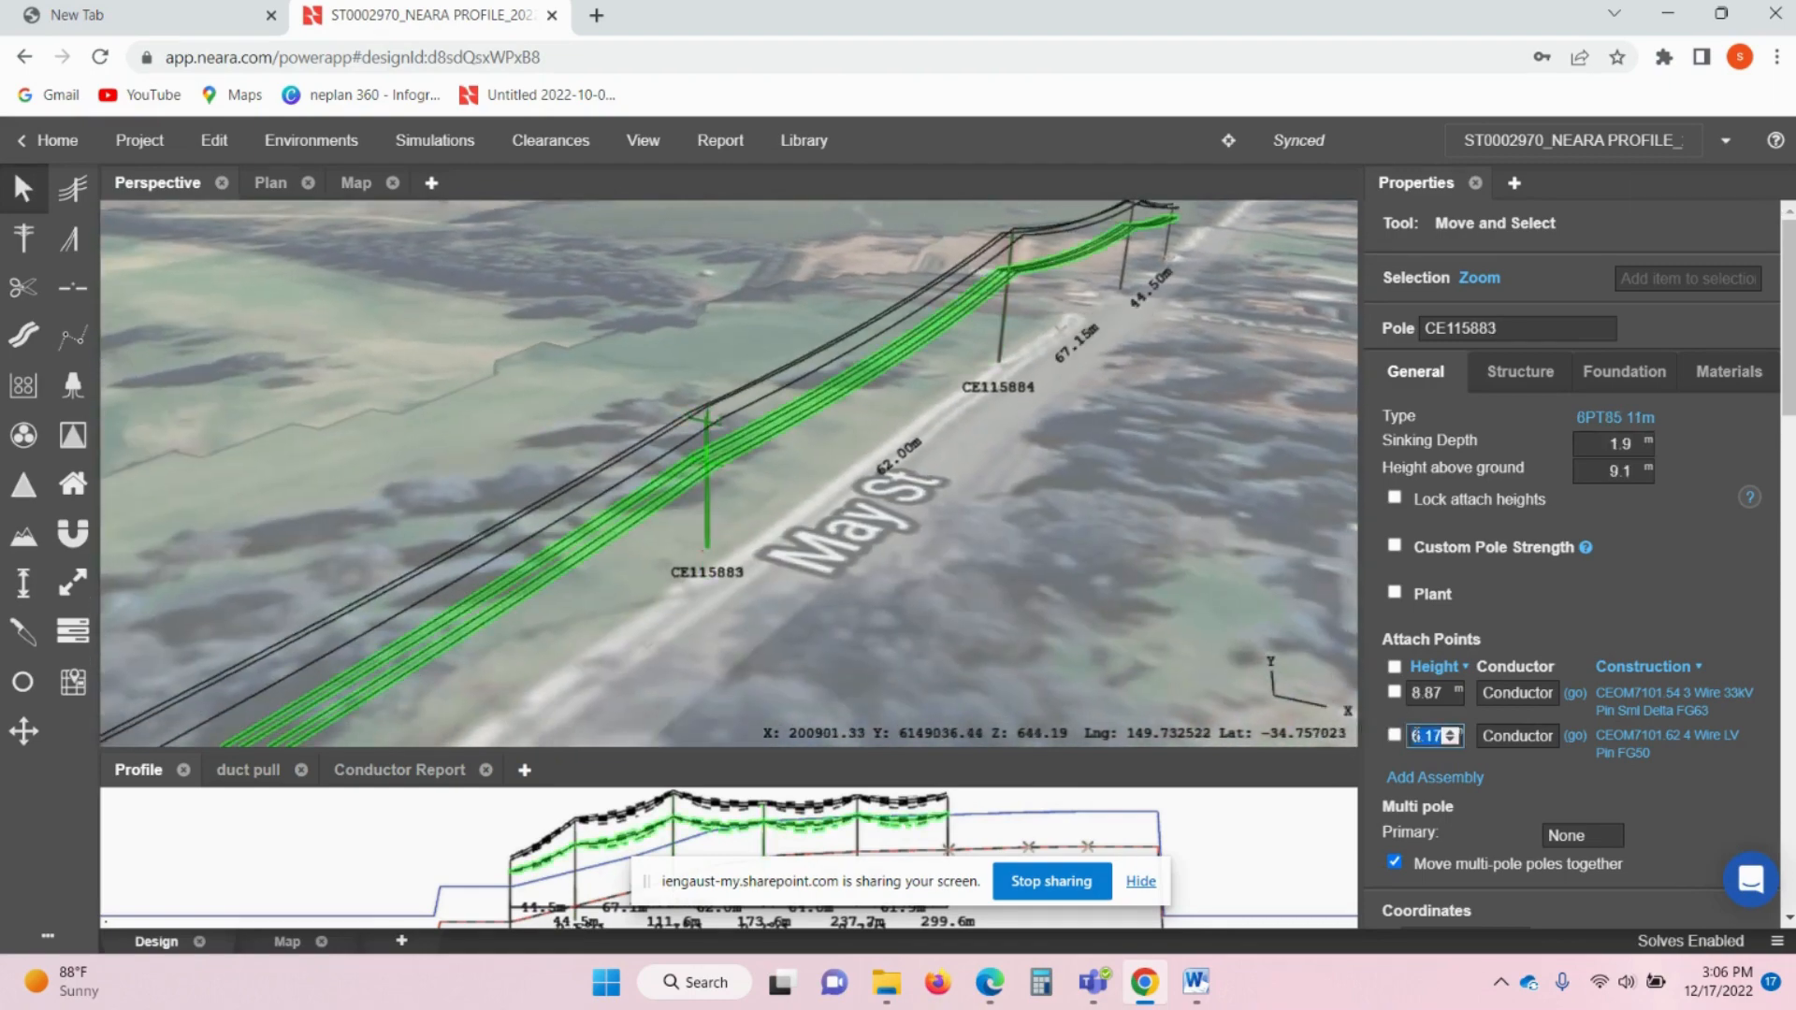
drag(1308, 612, 1052, 598)
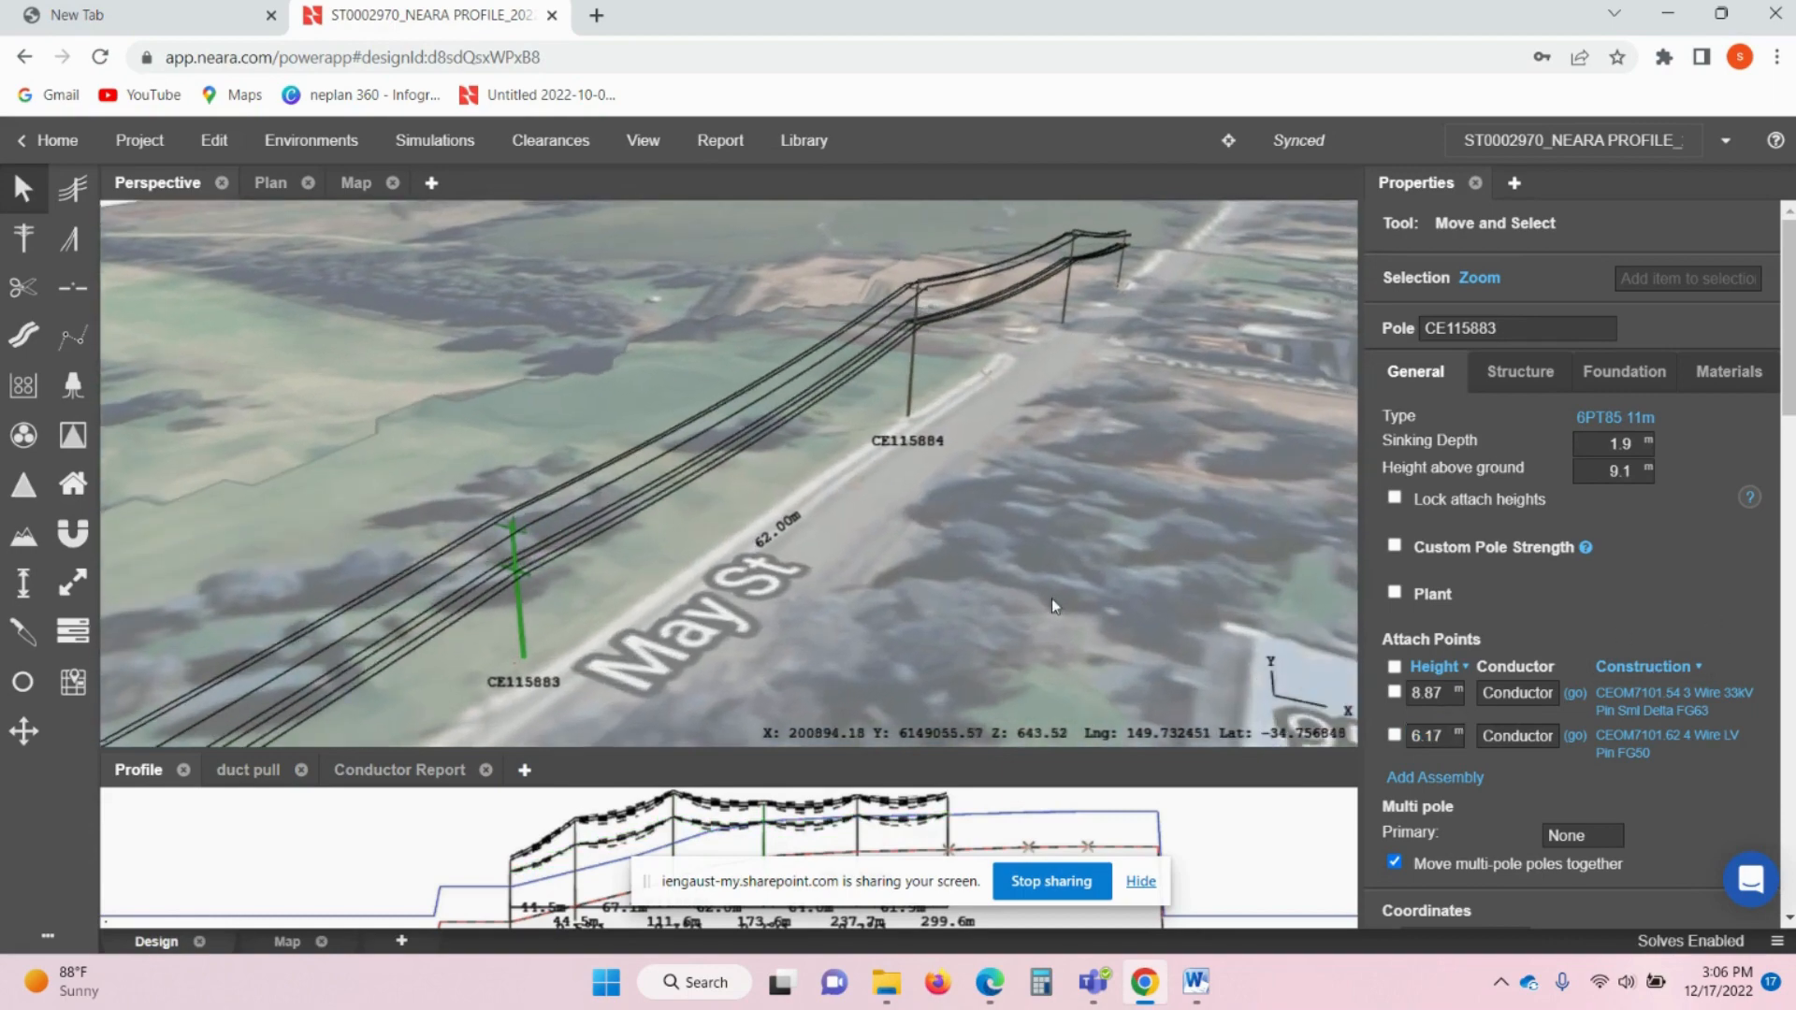
click(1123, 266)
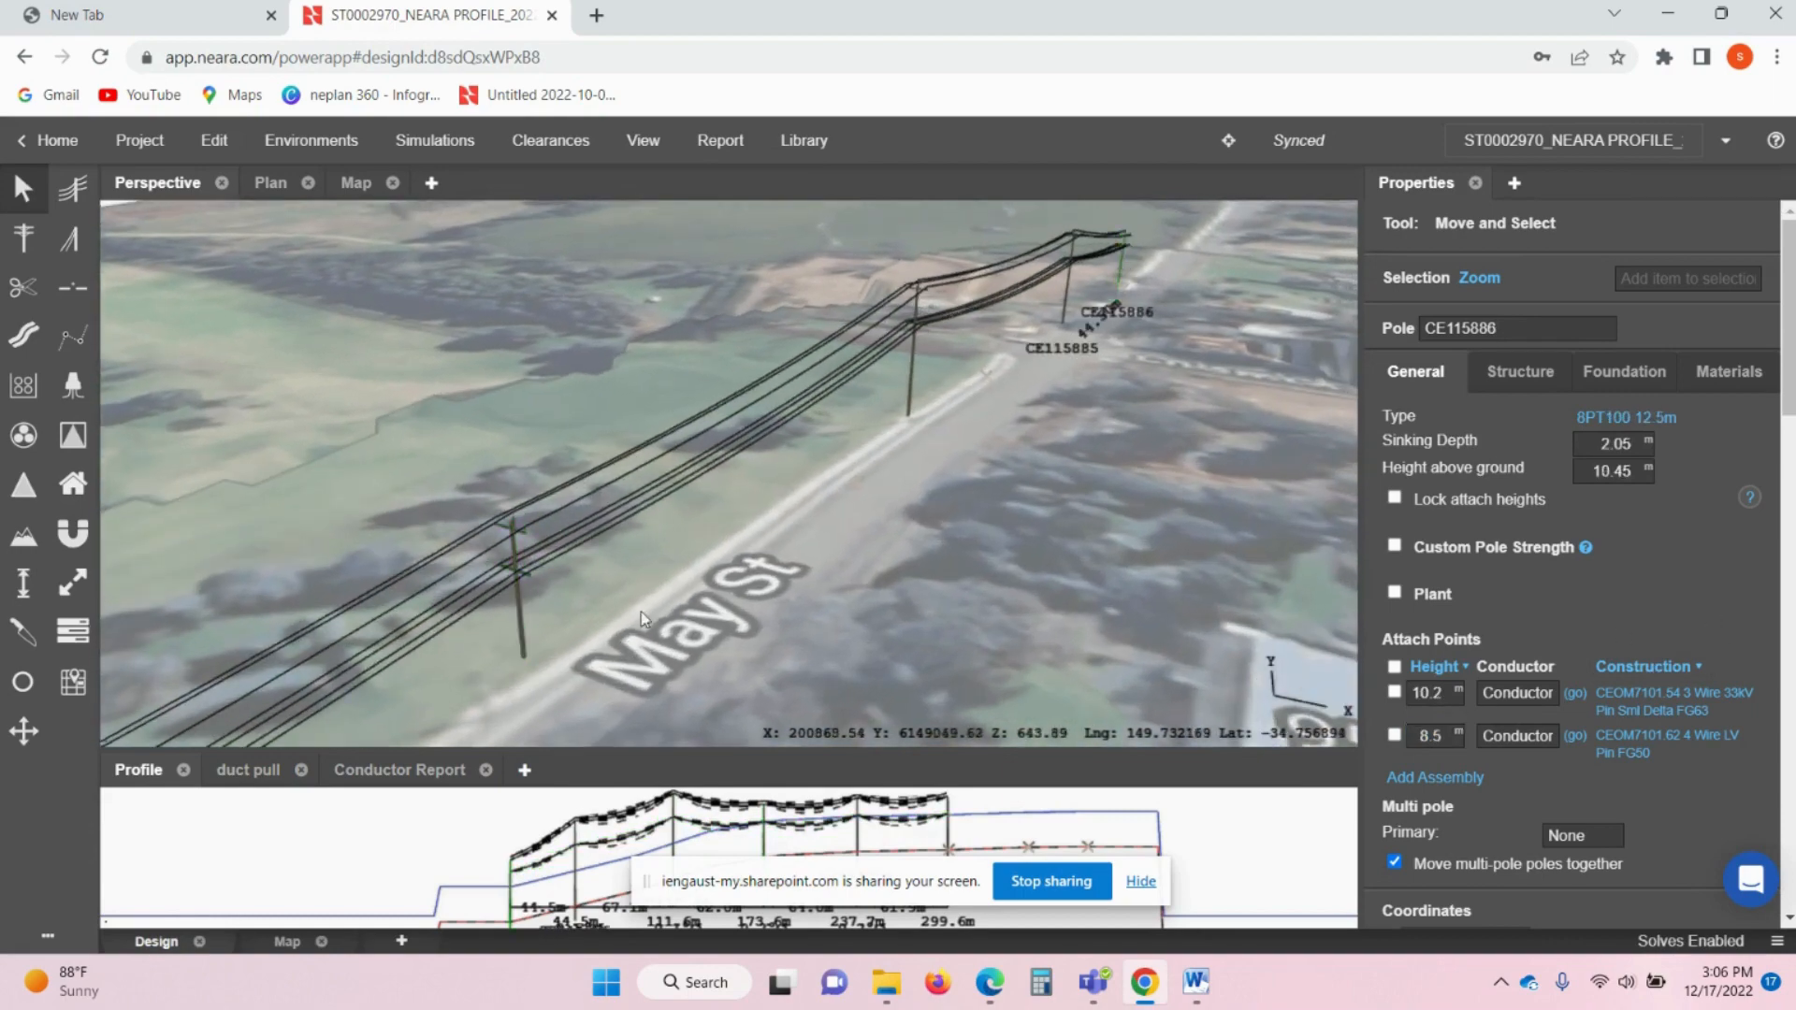
click(521, 622)
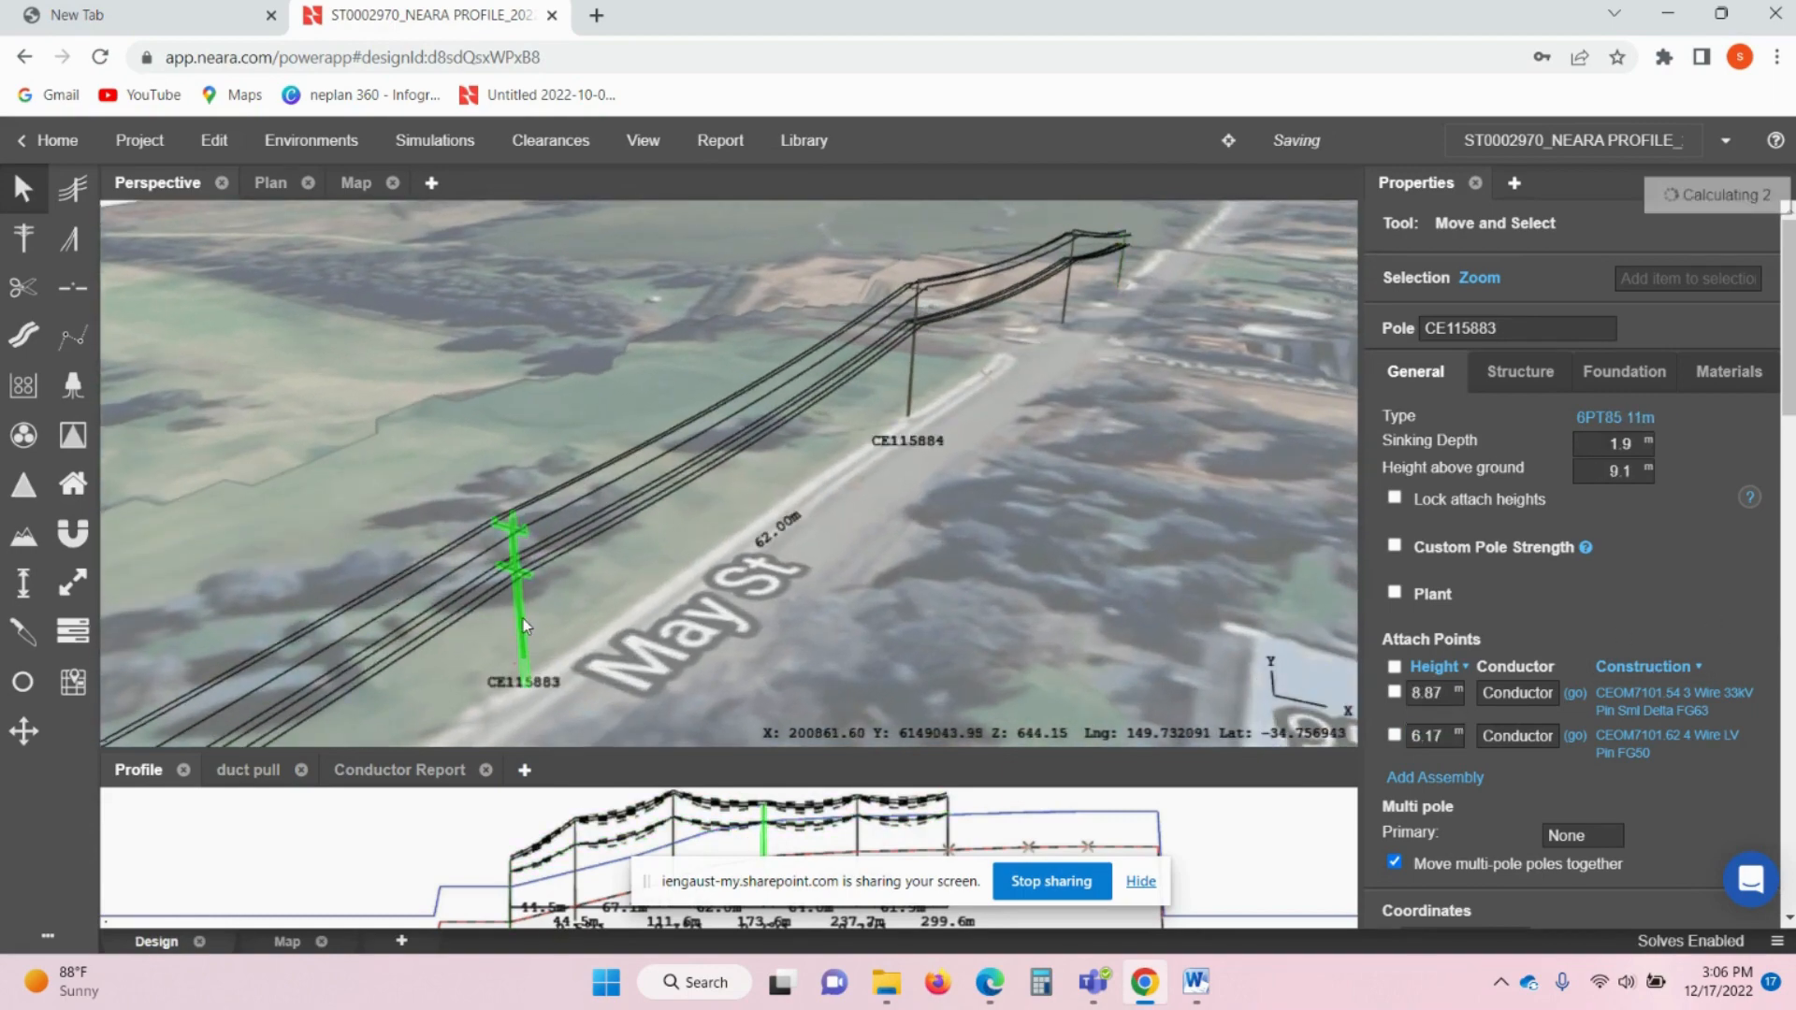
click(1429, 736)
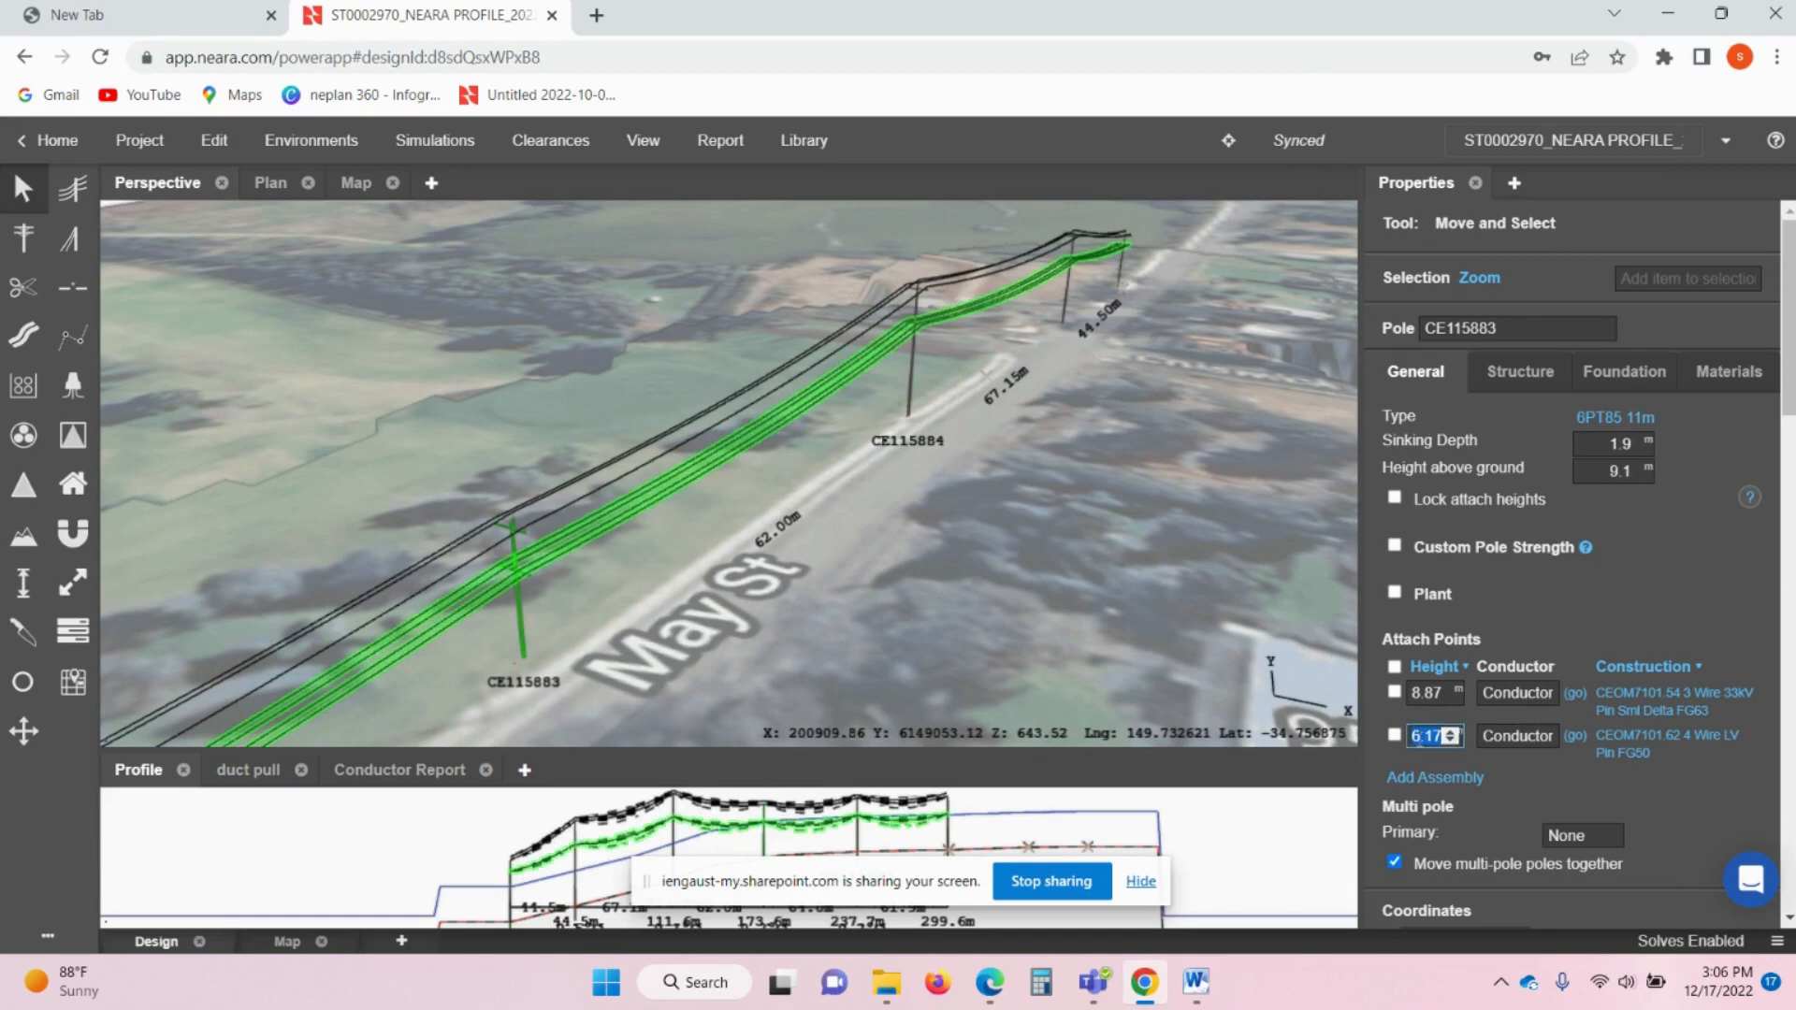
text(7)
text(.07)
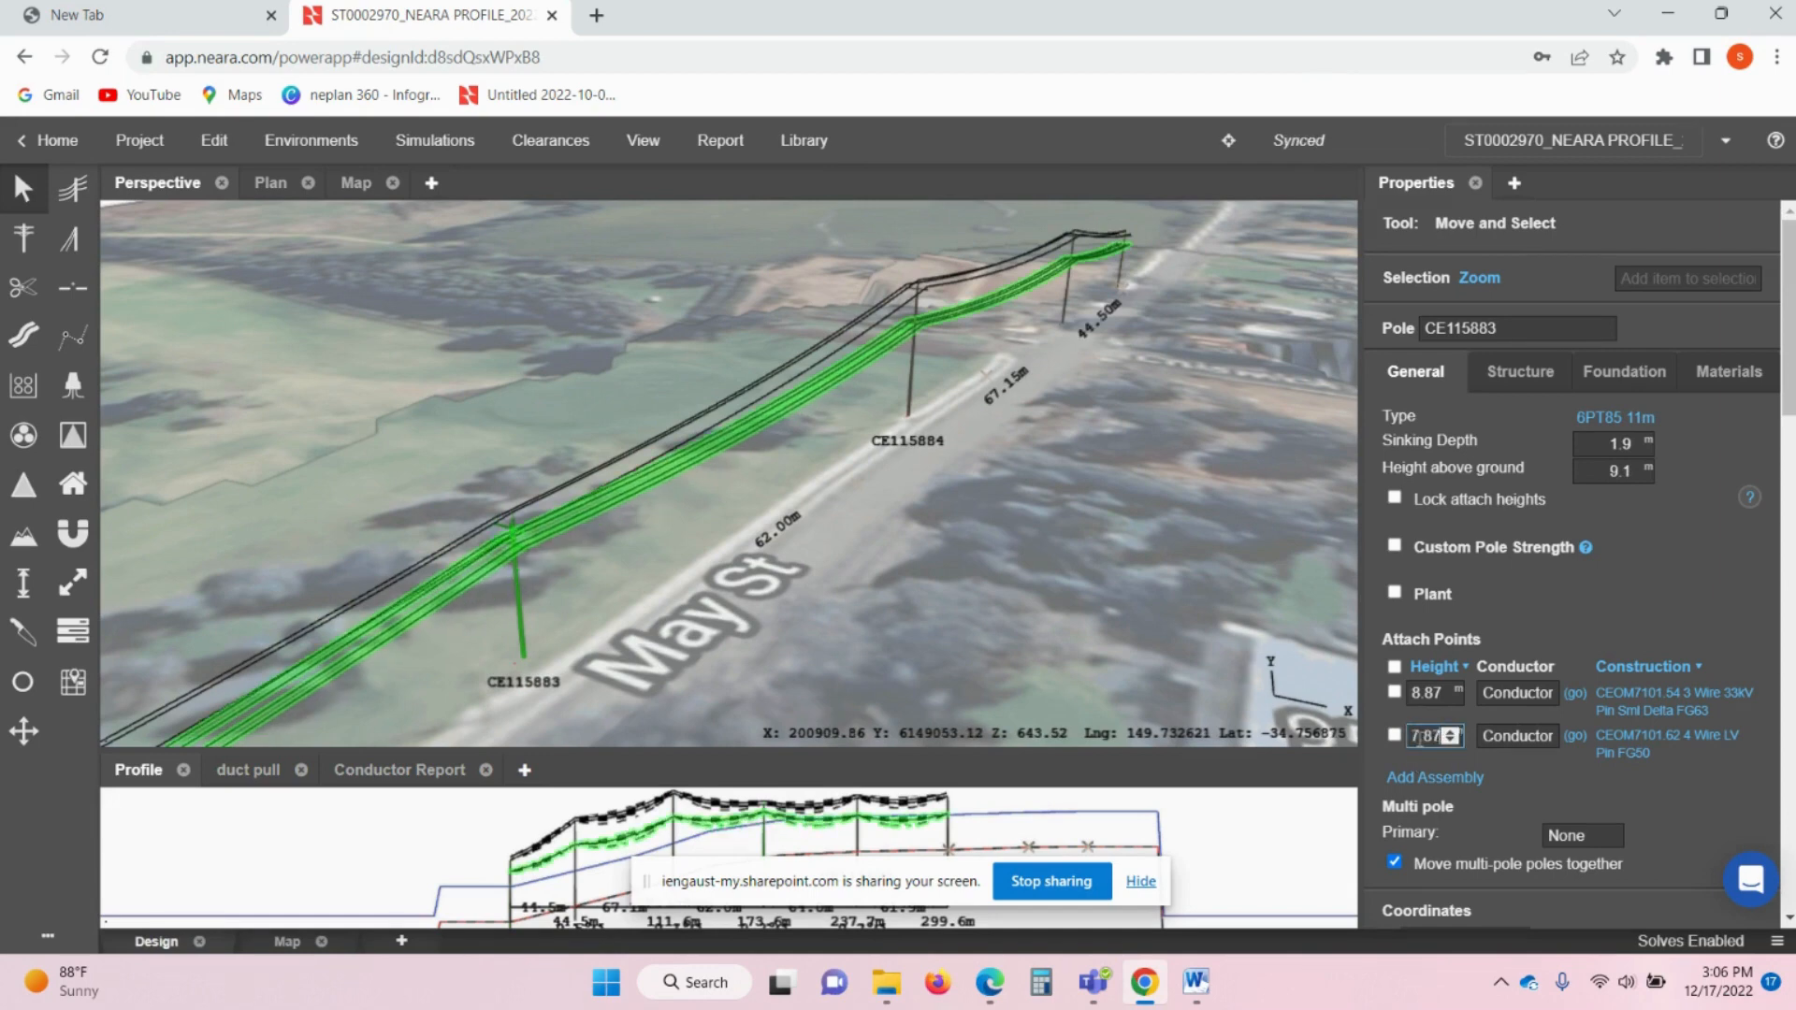
click(633, 627)
- Close the unwanted security alert page that appeared
scroll(739, 445, up, 8)
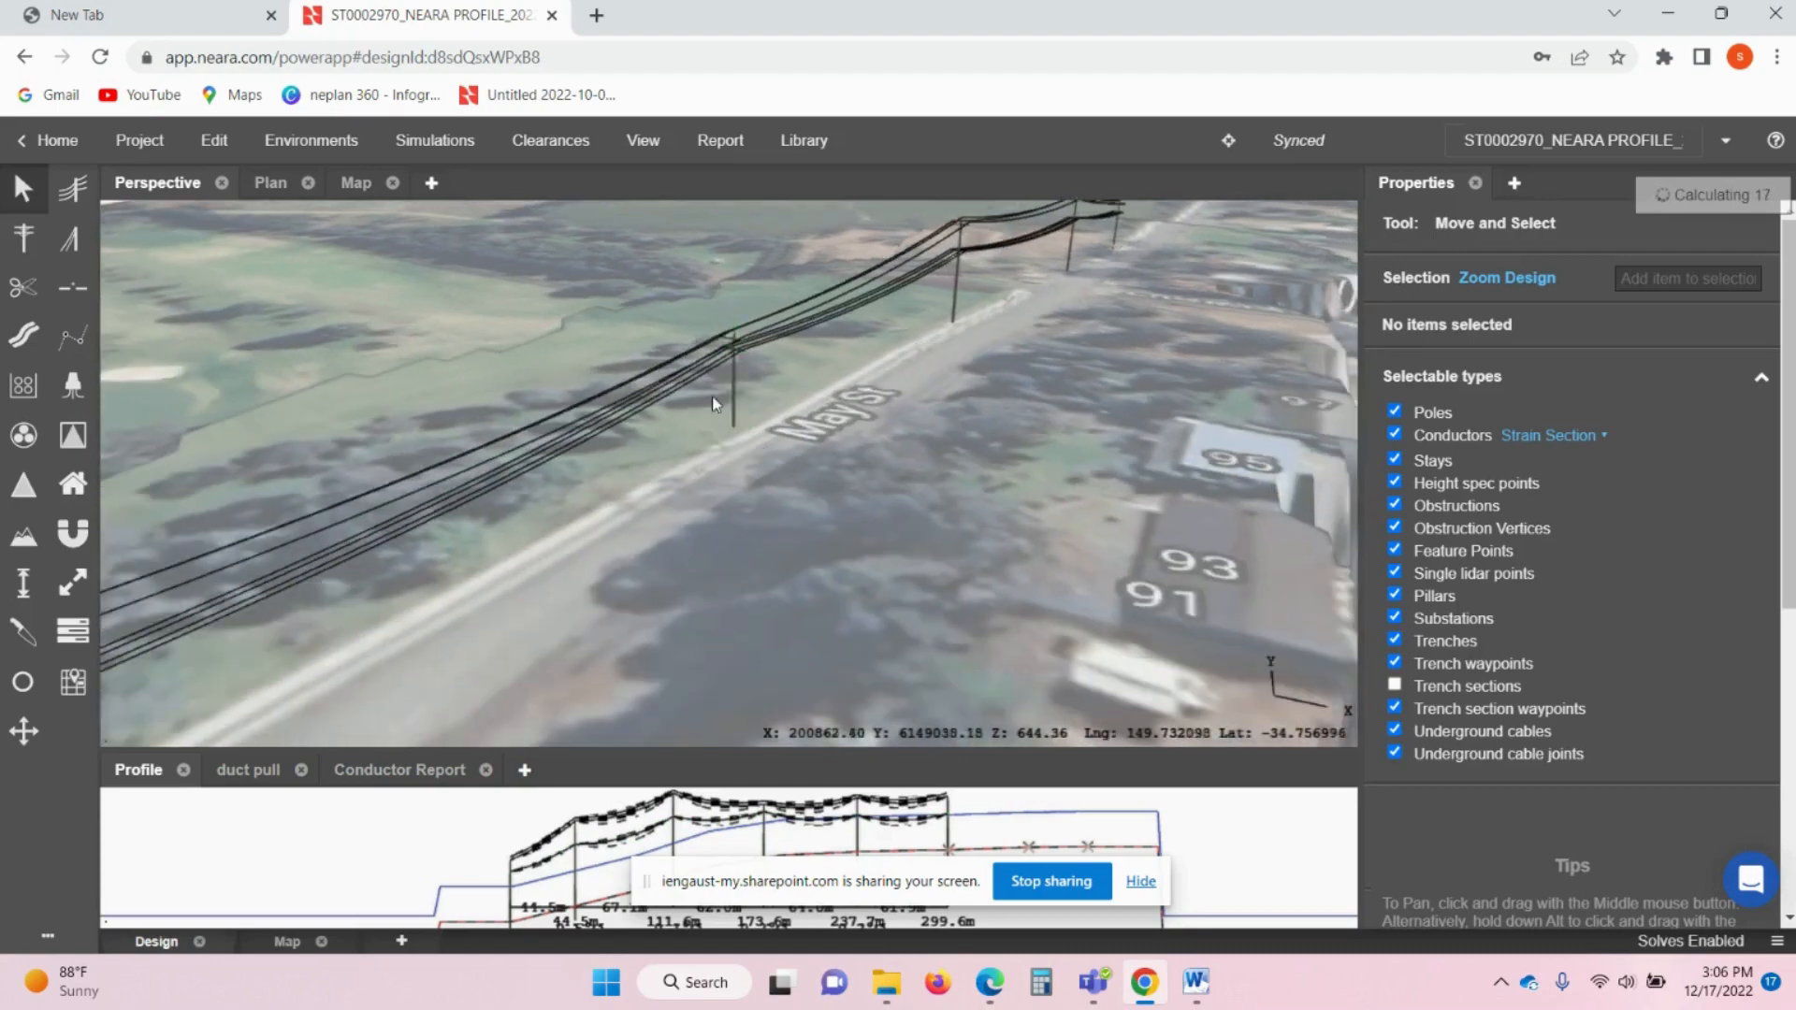
scroll(760, 337, down, 3)
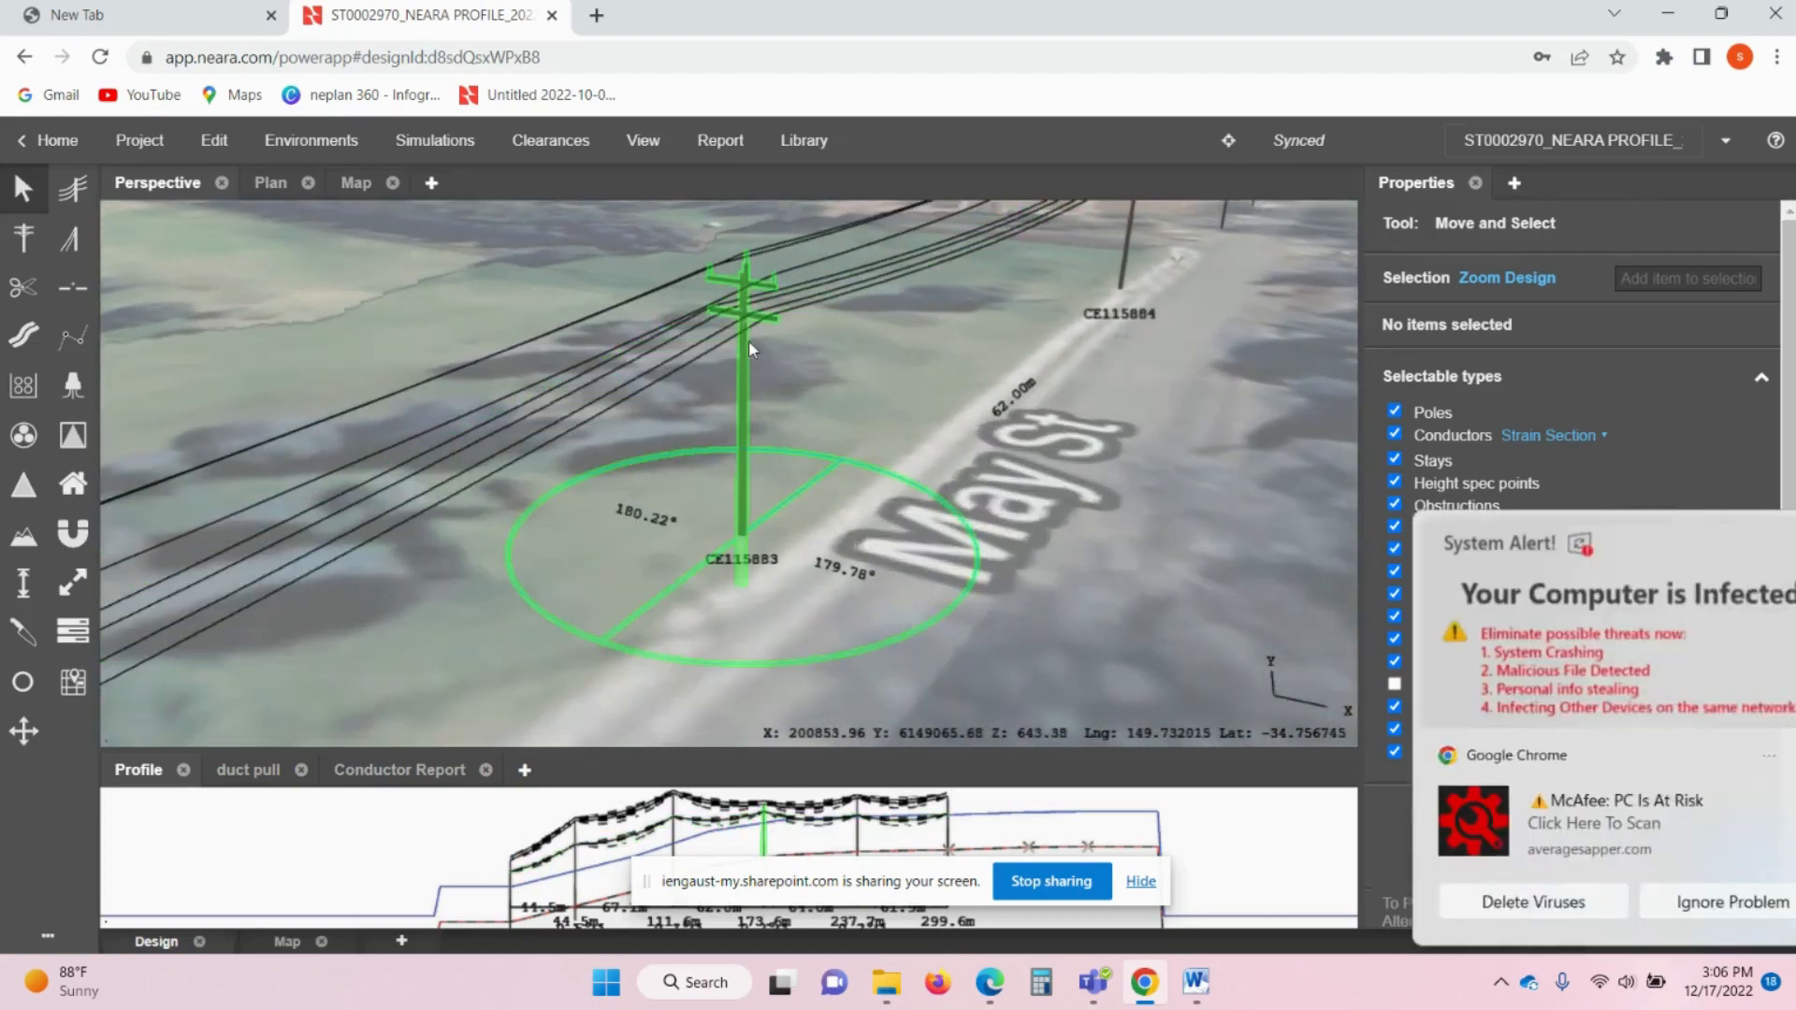
scroll(749, 339, down, 3)
click(1758, 541)
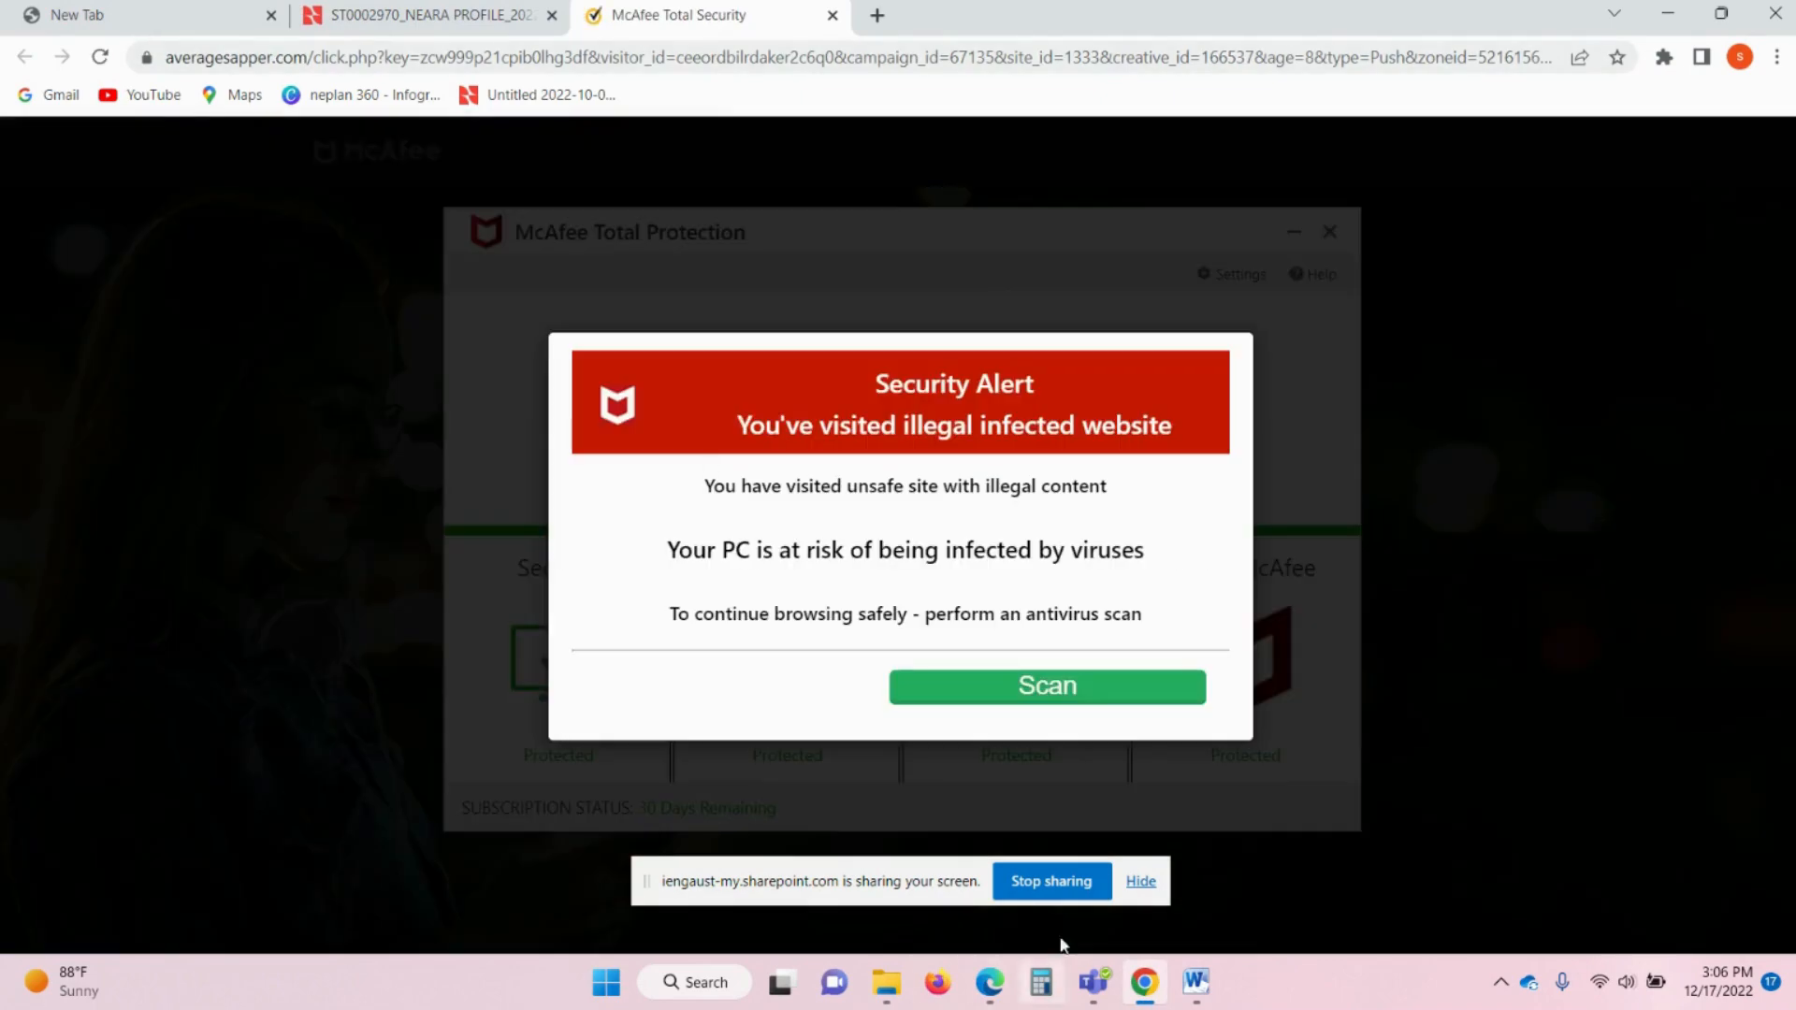
click(831, 15)
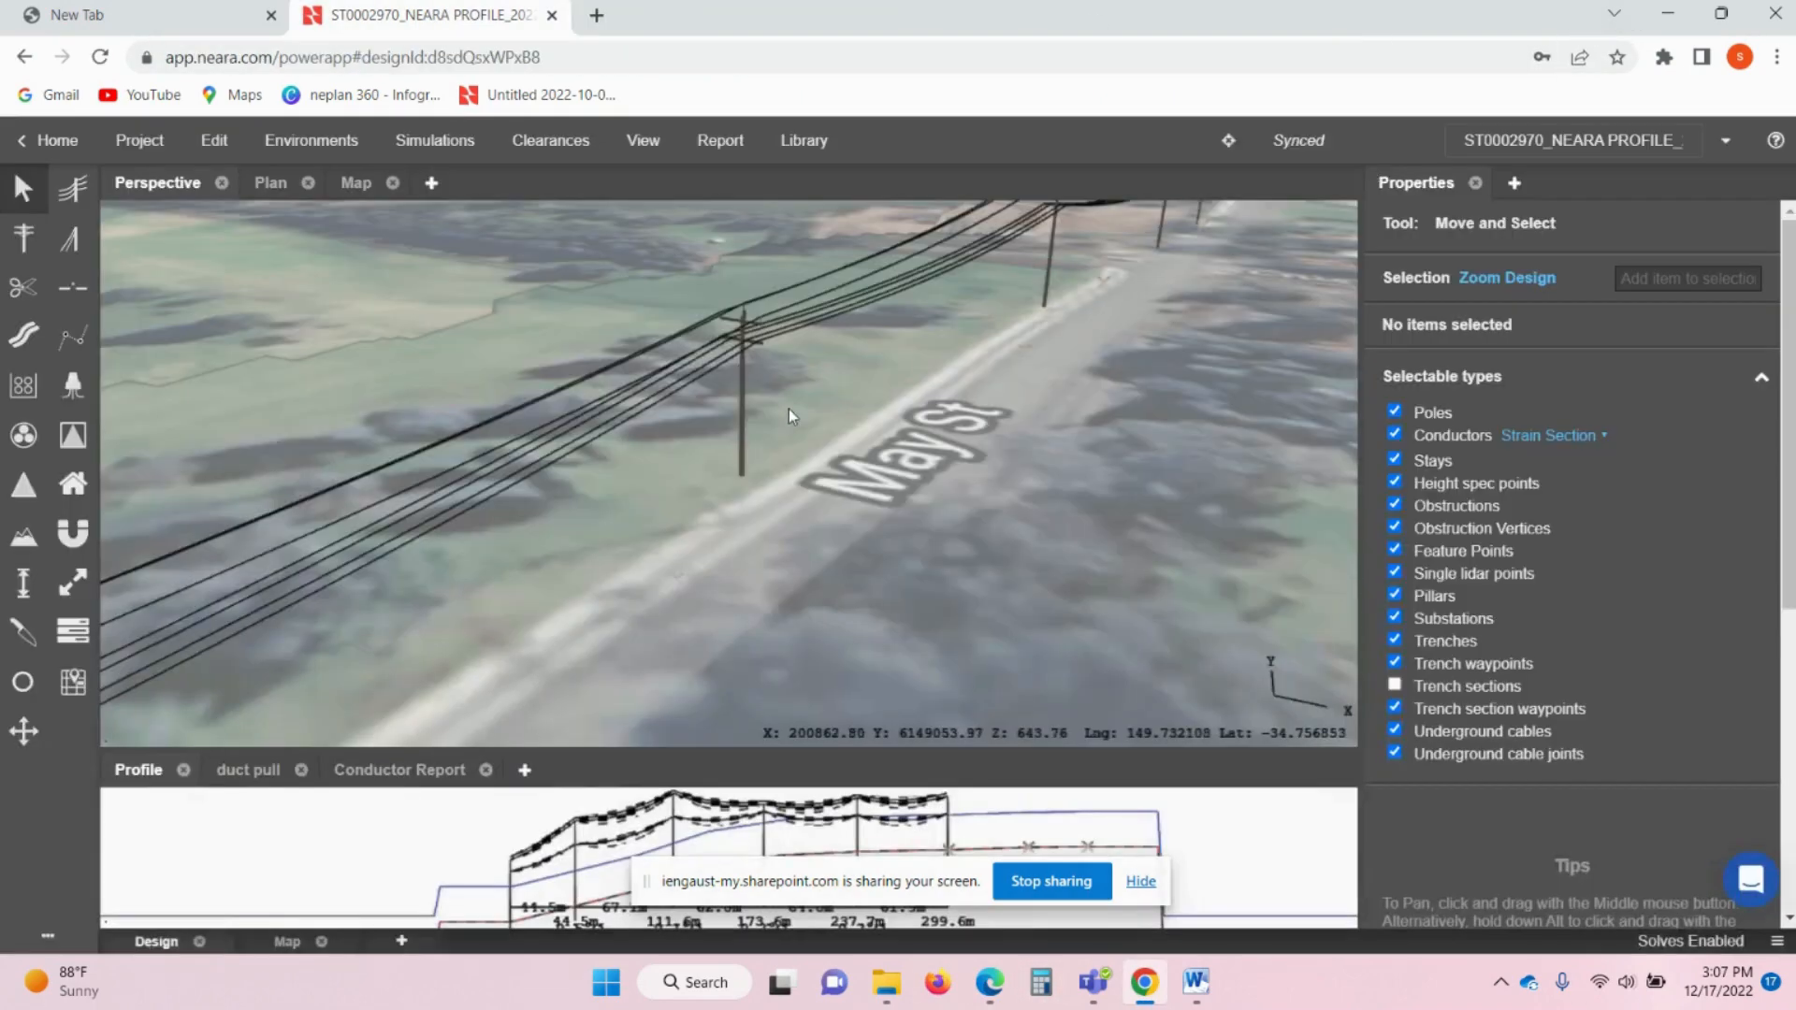
scroll(788, 408, up, 5)
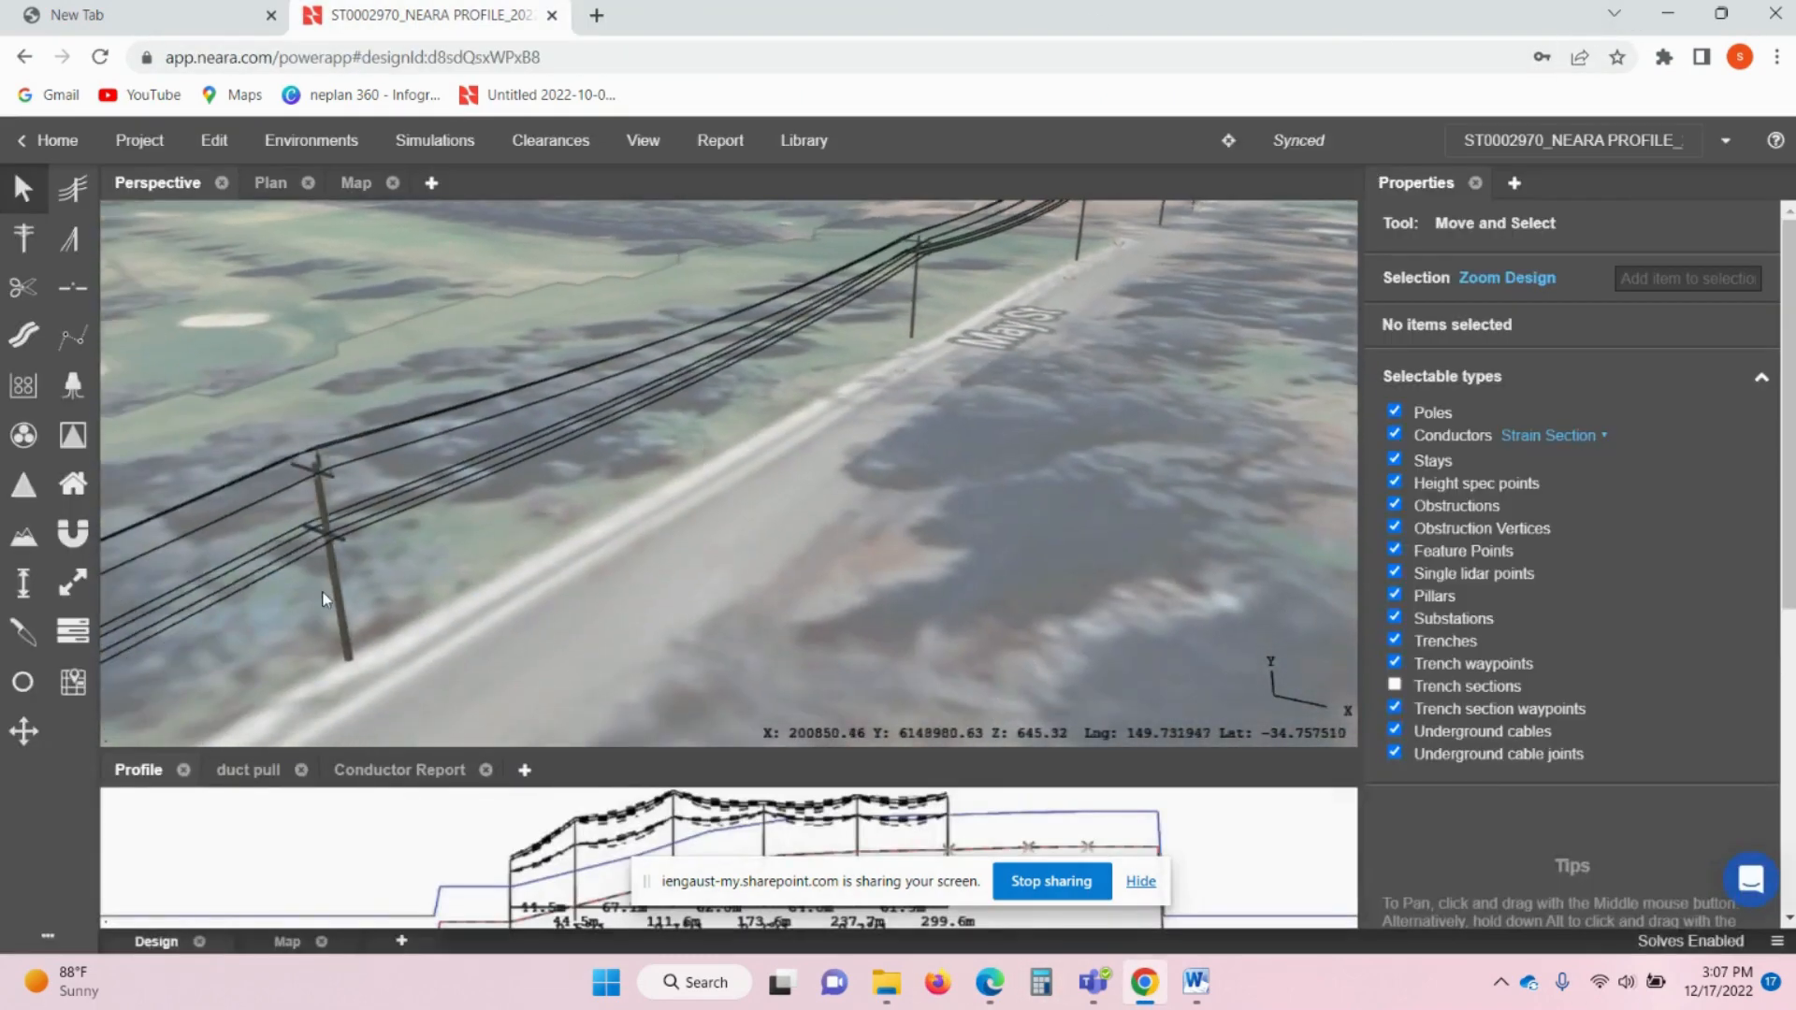
- Set the LV attach height to 7 m on pole CE115882 and 7.87 m on end pole CE115881
click(327, 585)
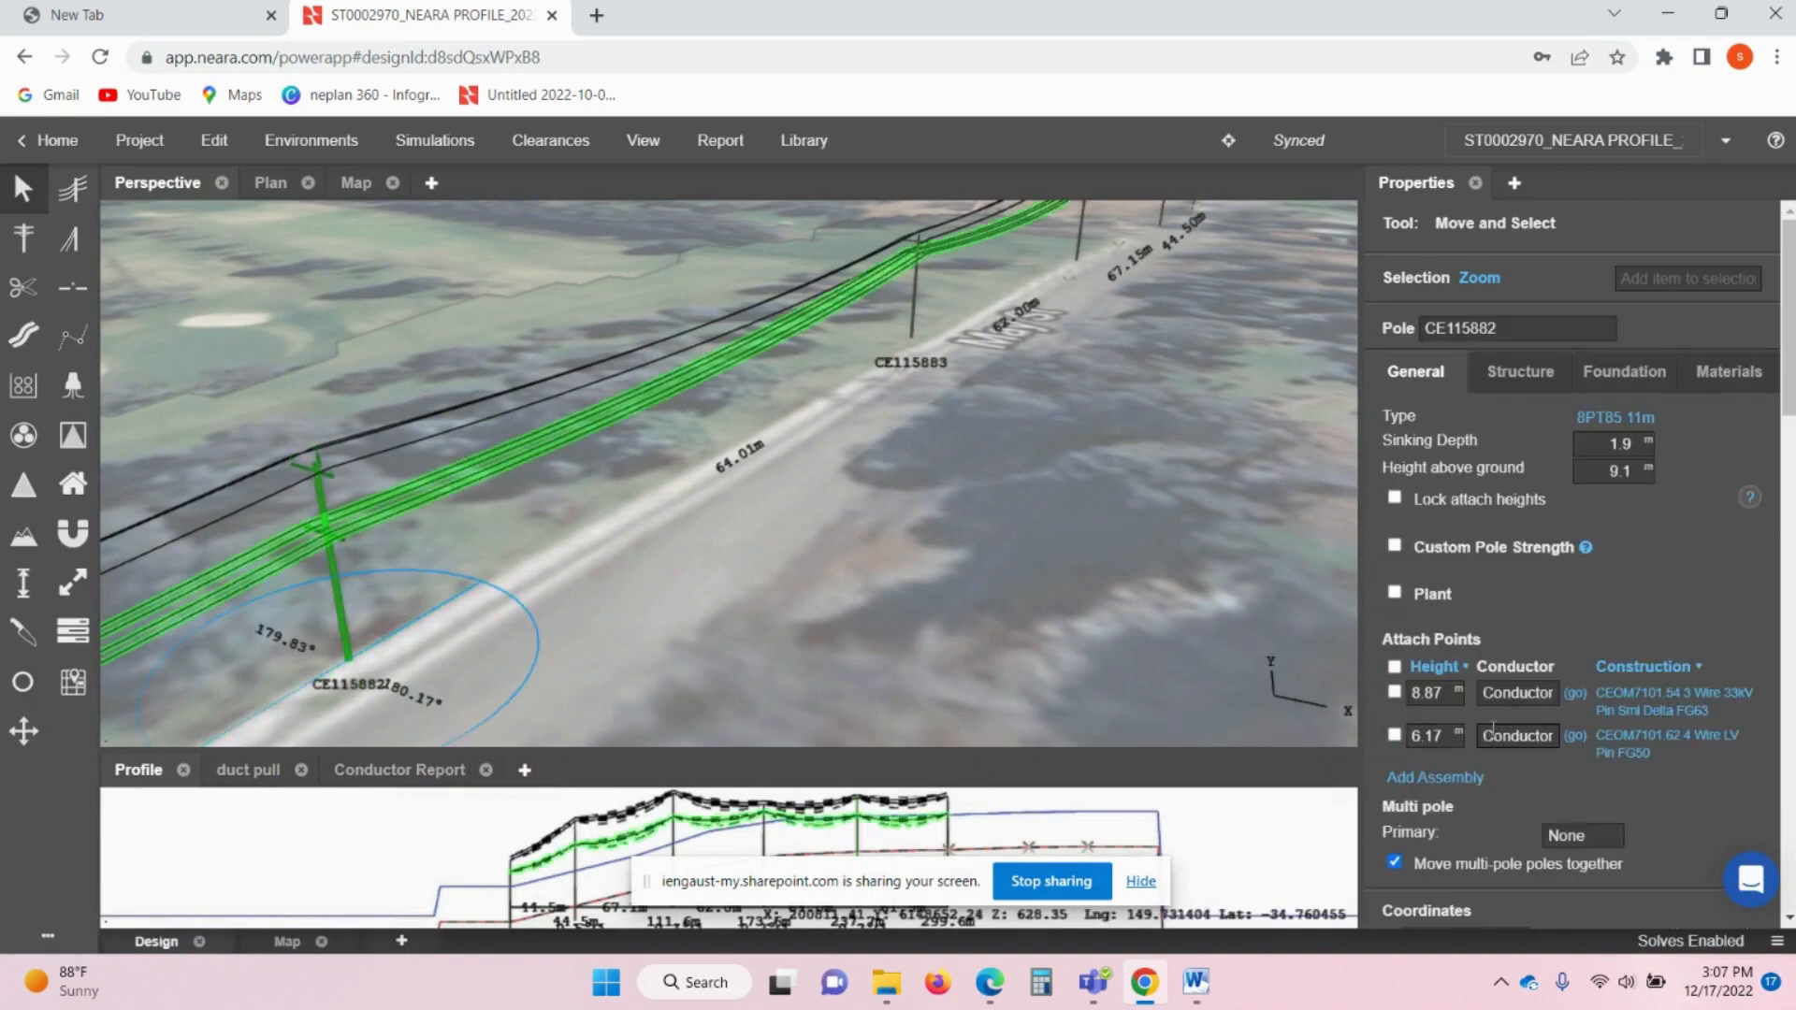
click(1428, 735)
text(7)
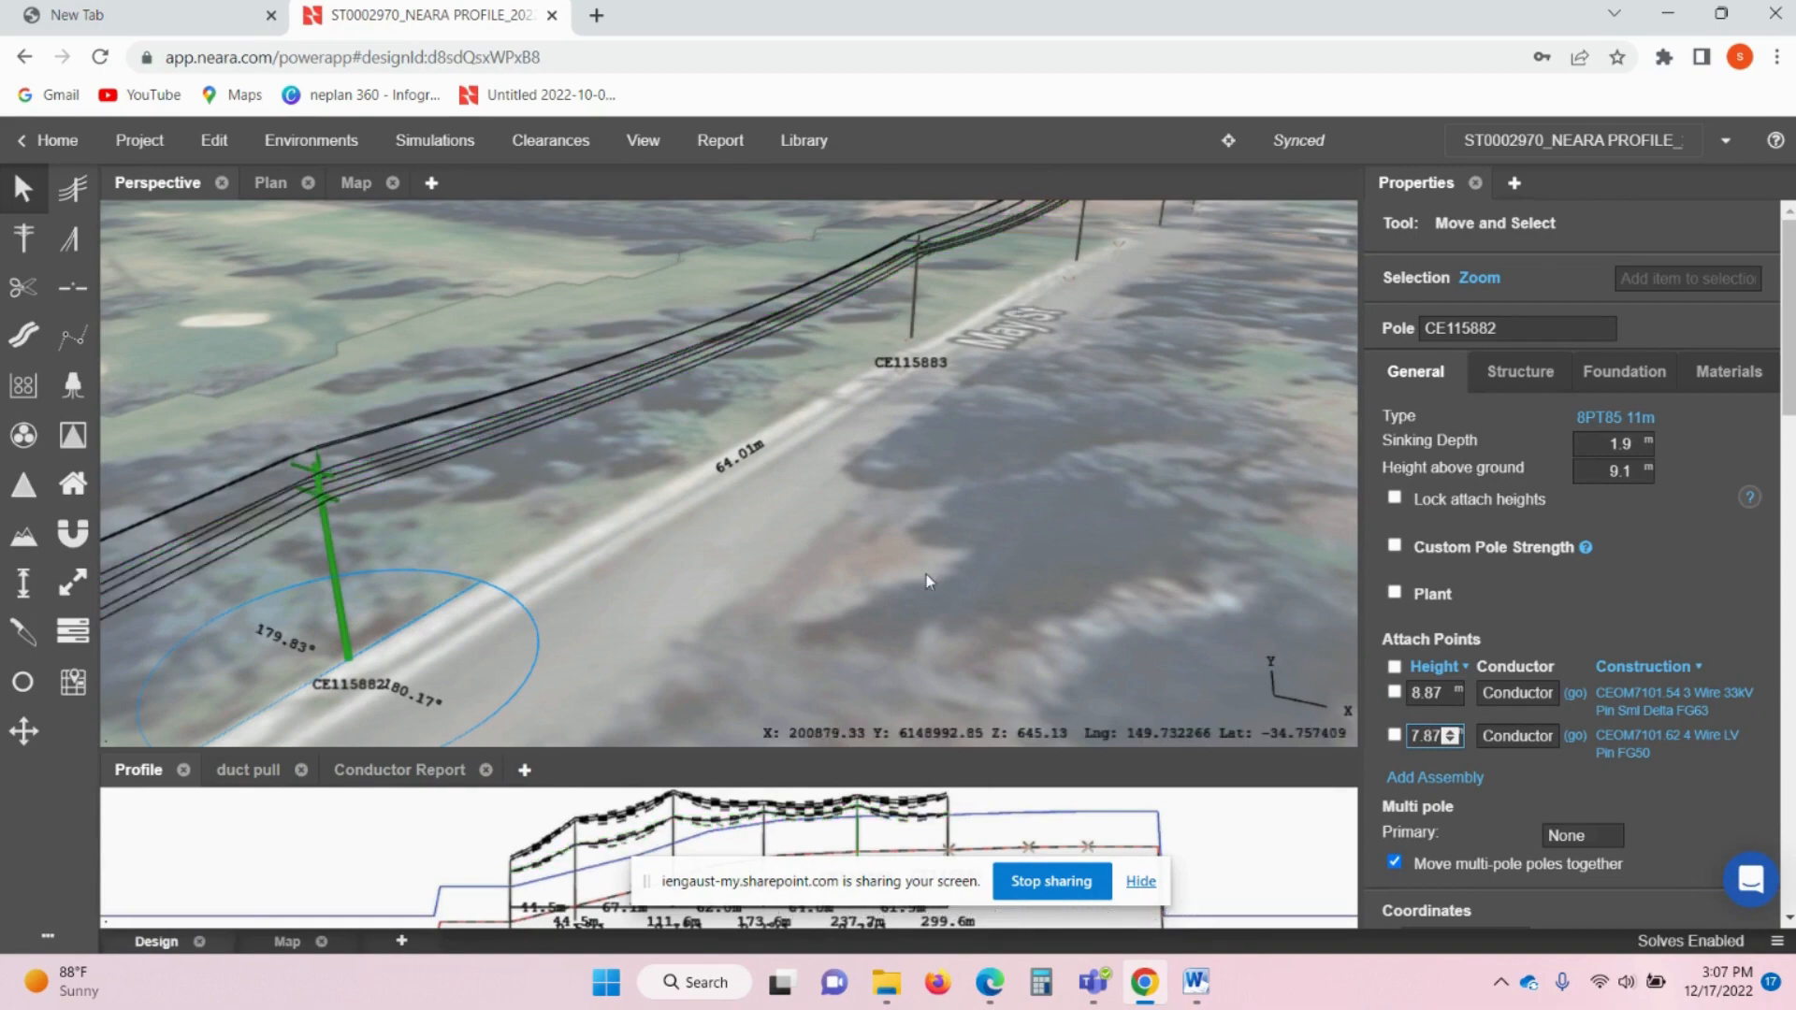
click(621, 552)
middle_drag(621, 547, 917, 408)
middle_drag(559, 590, 776, 494)
middle_drag(470, 619, 574, 602)
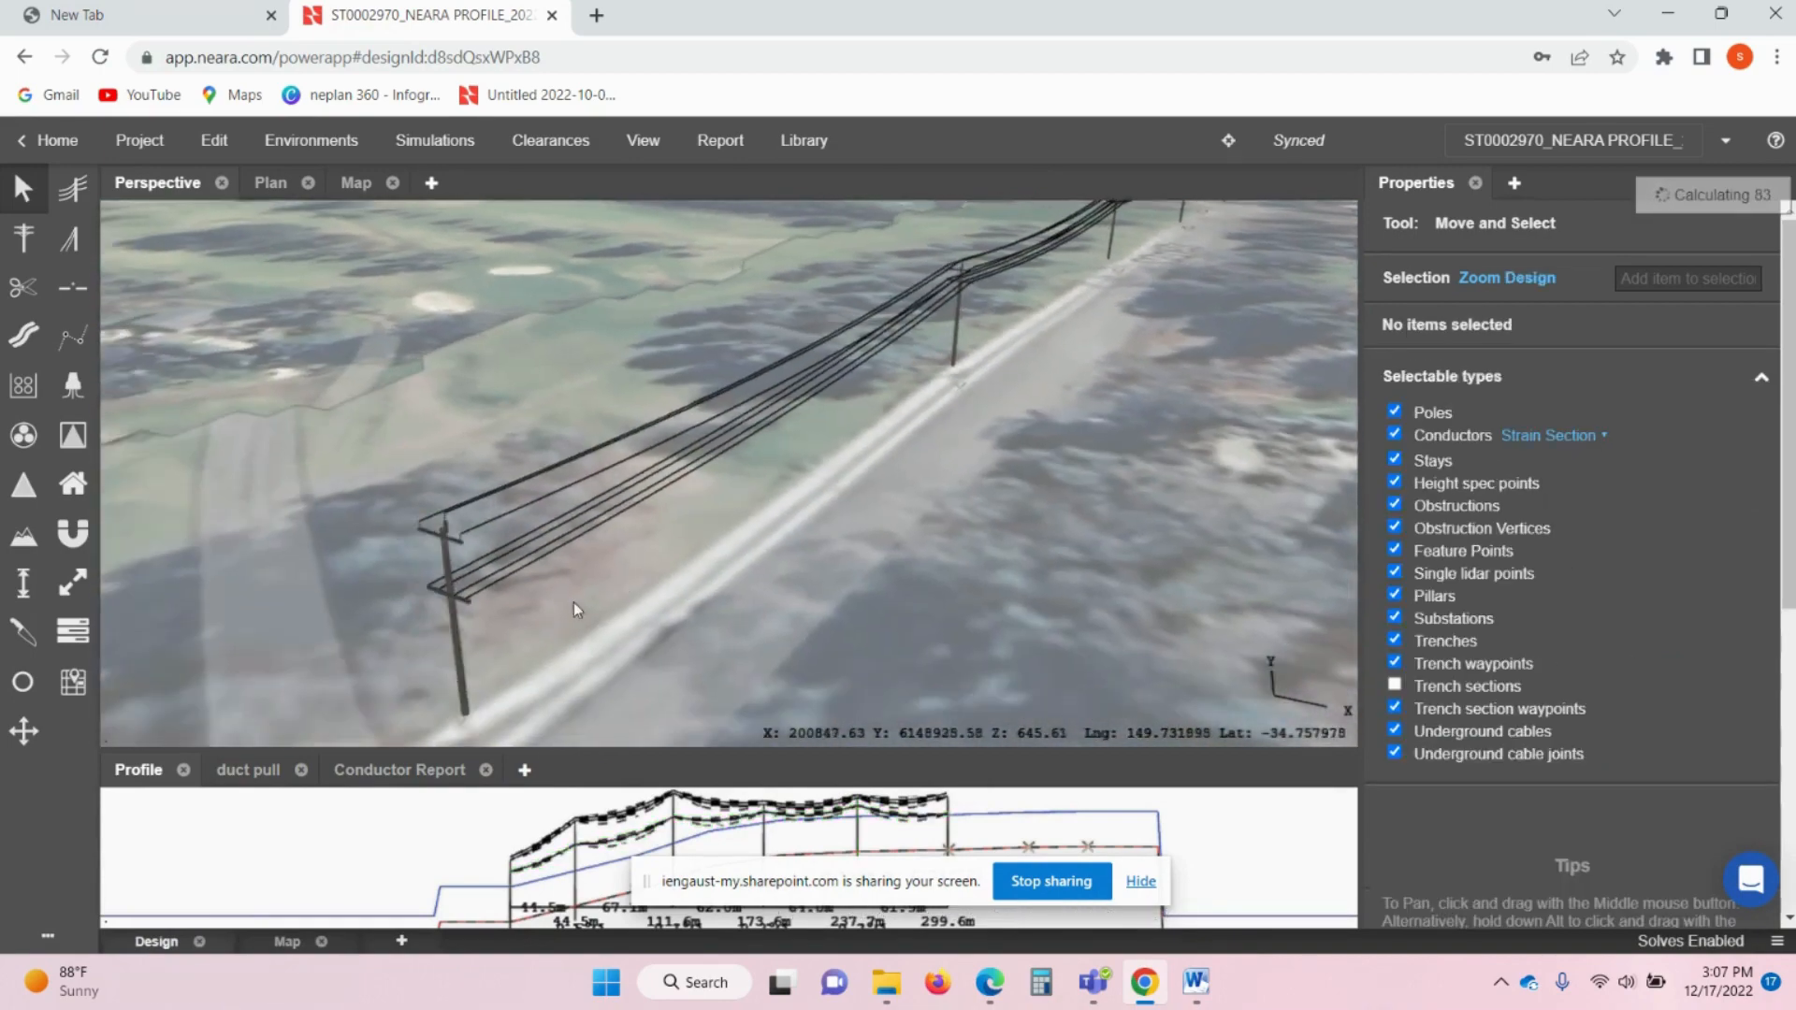
click(462, 653)
click(1432, 736)
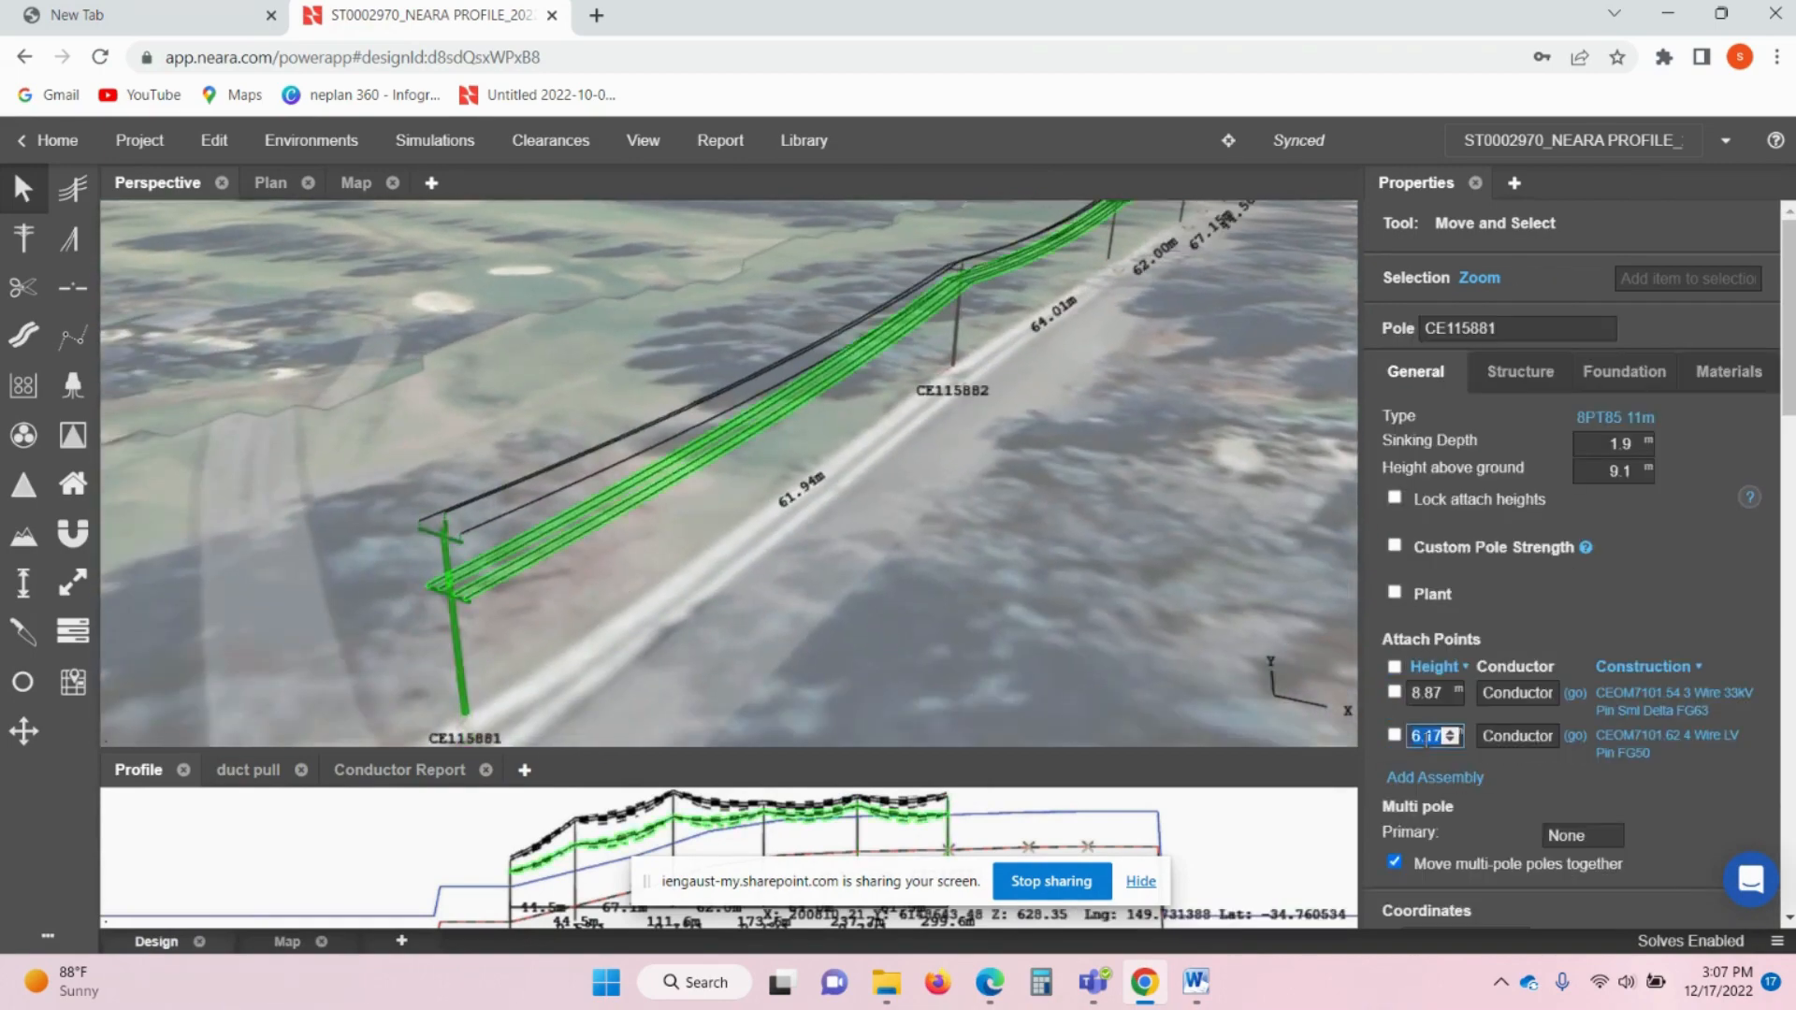
text(7.87)
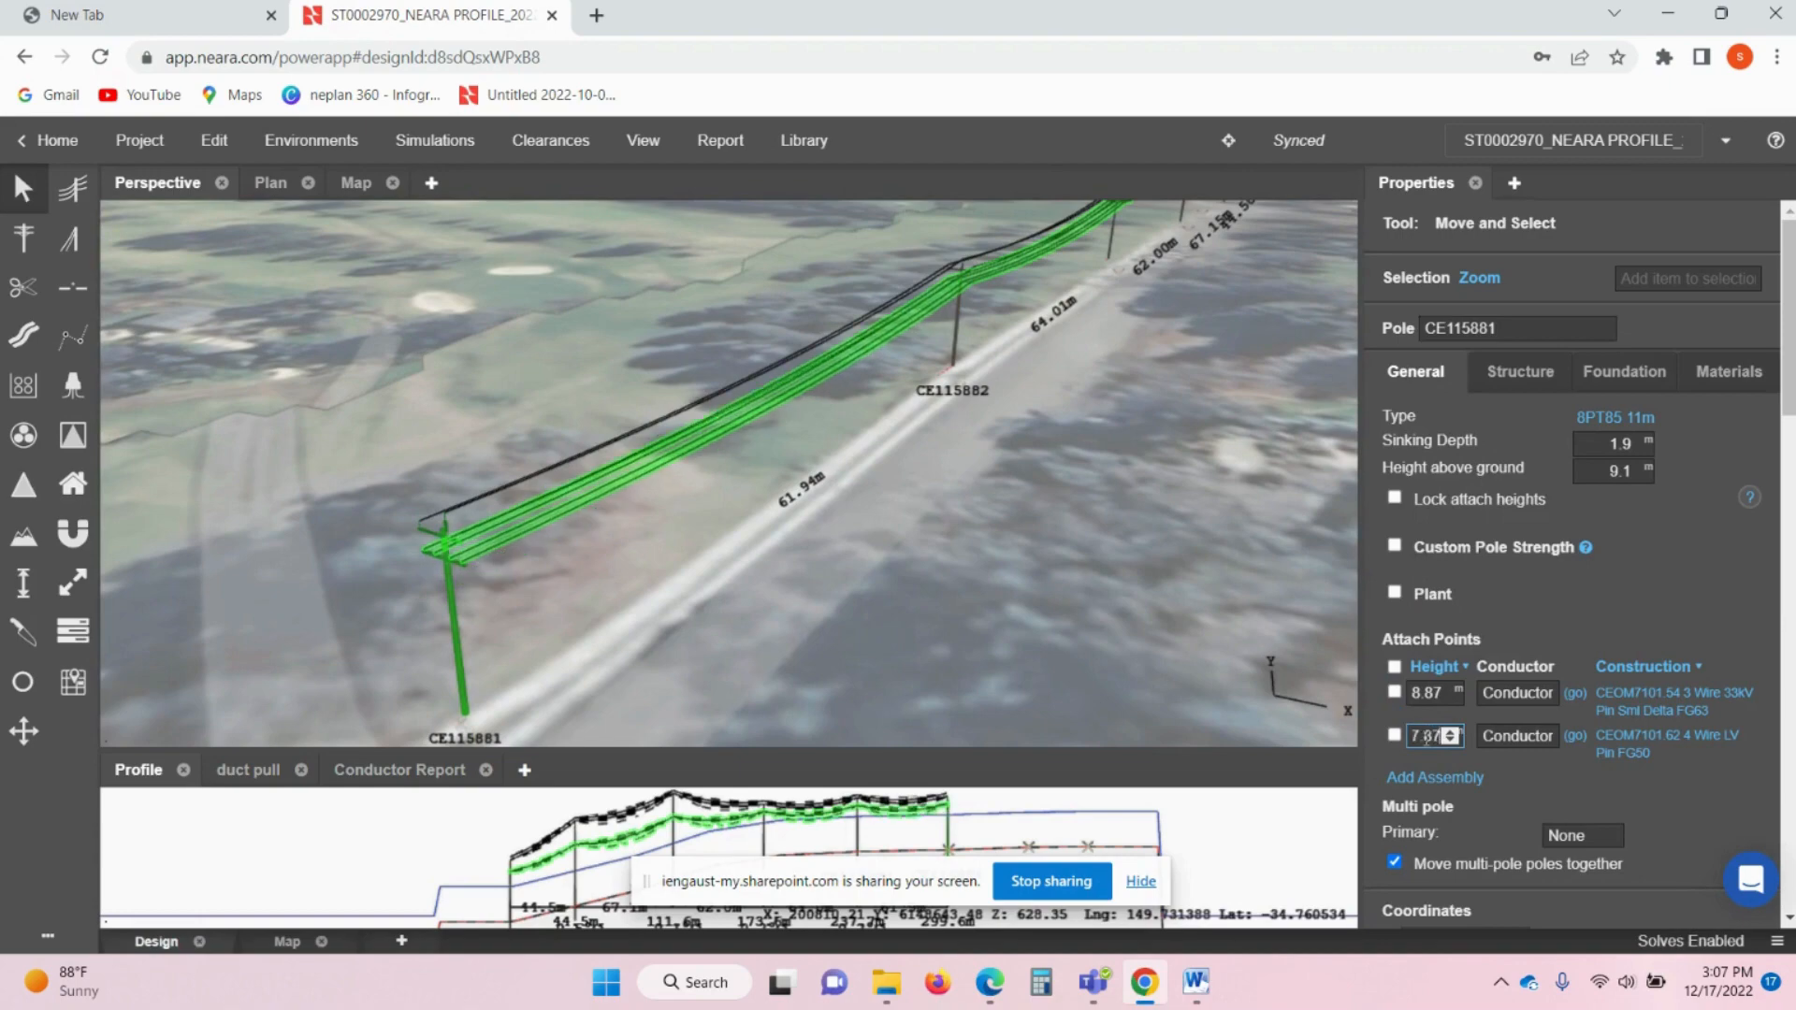
click(631, 578)
- Review the LV conductor along the line, then deselect it and zoom toward poles CE115885 and CE115886
click(653, 458)
scroll(653, 459, up, 3)
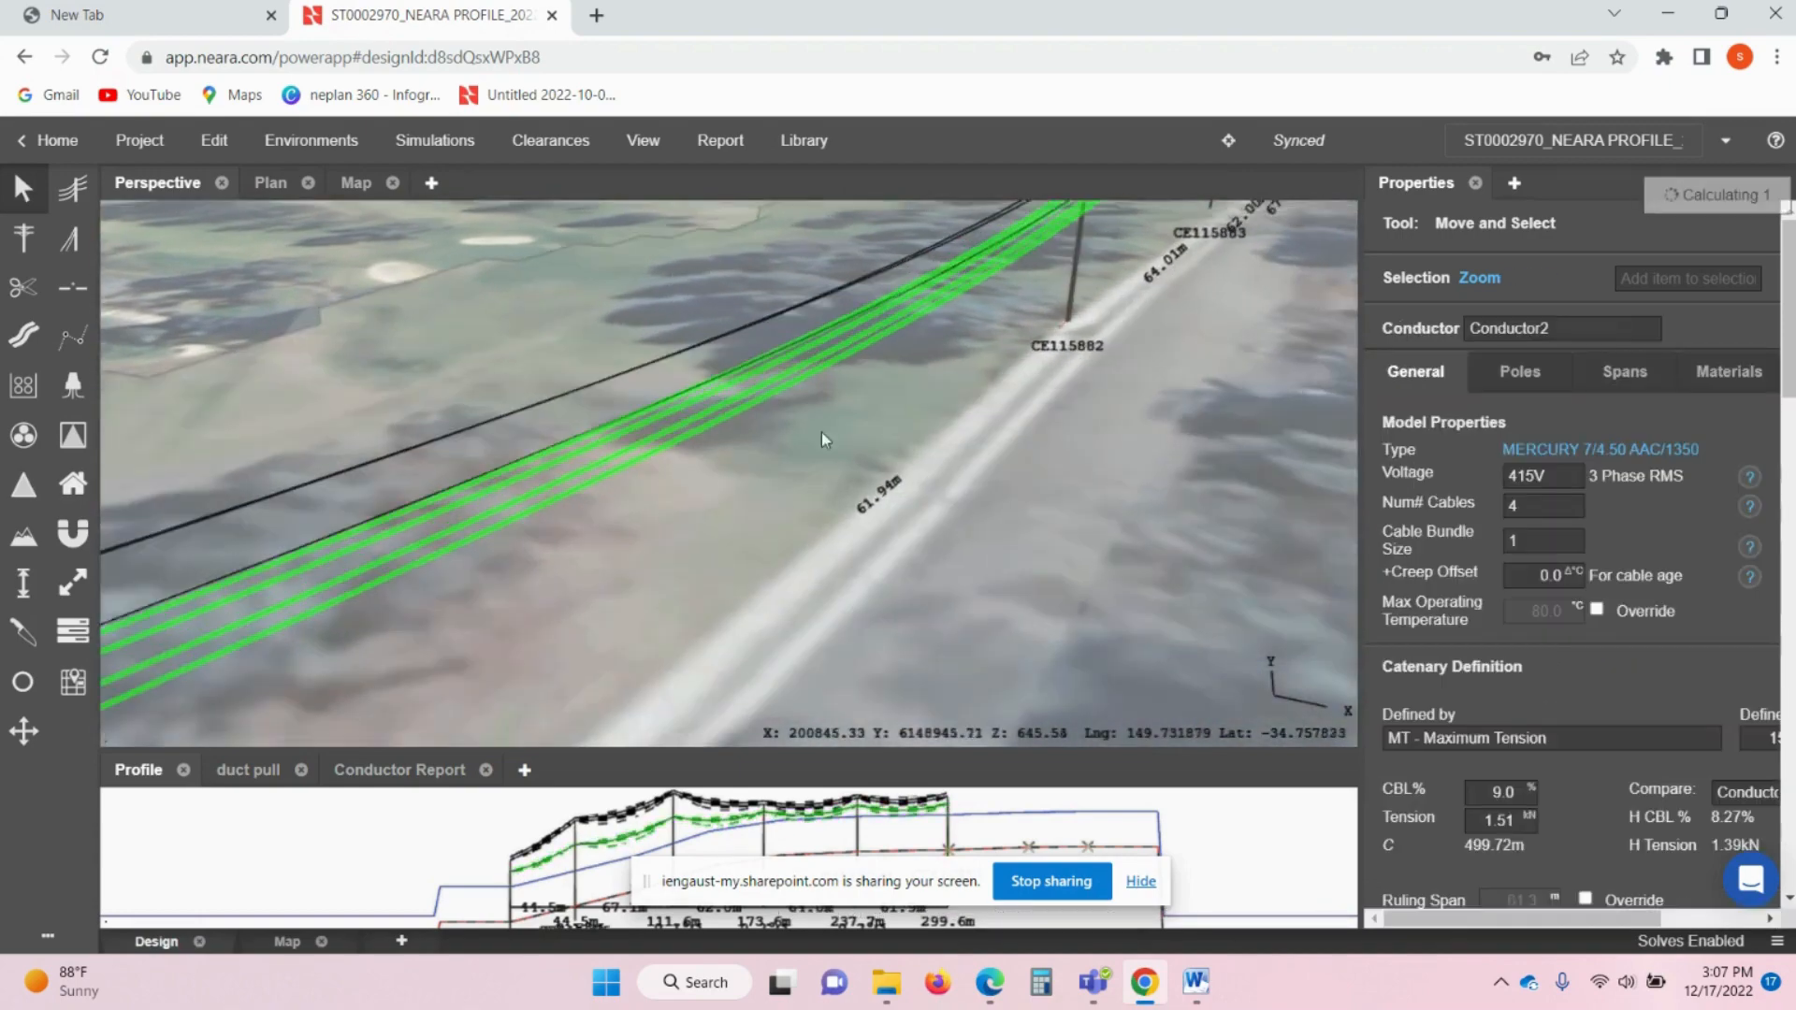
scroll(822, 432, up, 2)
middle_drag(821, 432, 622, 496)
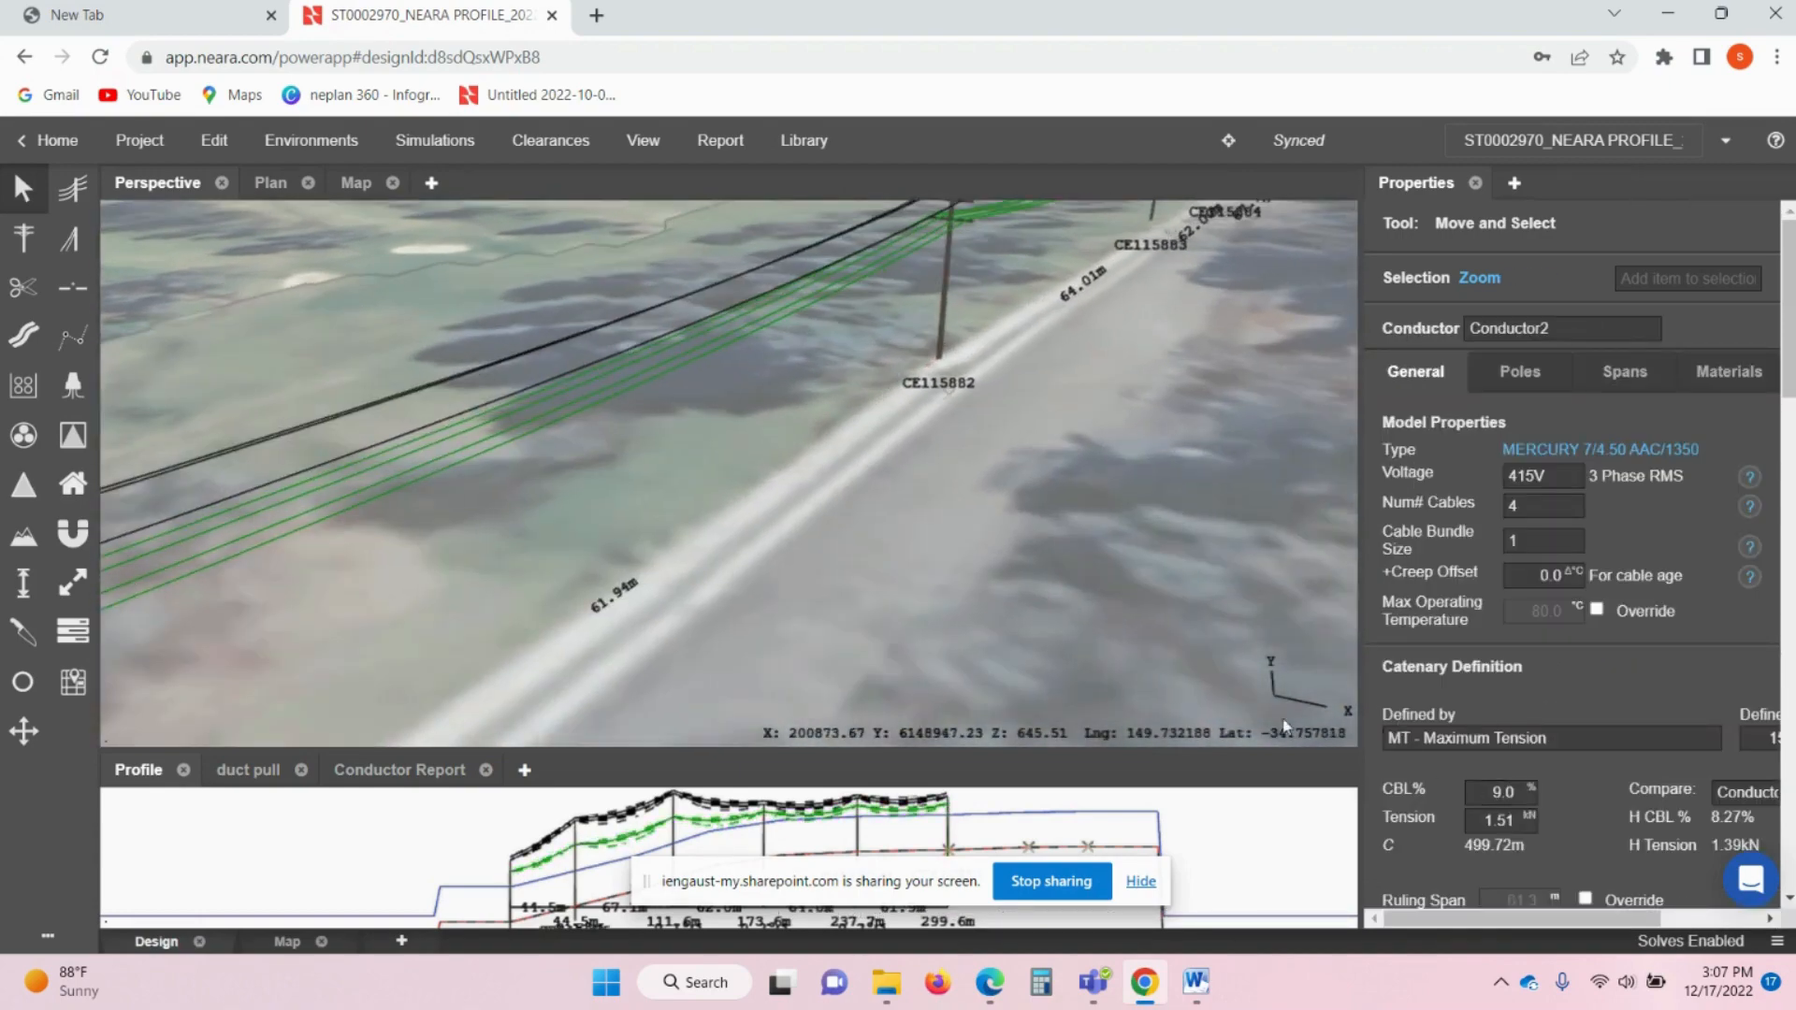
scroll(920, 605, down, 2)
middle_drag(949, 520, 819, 573)
scroll(1015, 468, down, 2)
middle_drag(1016, 466, 890, 552)
click(946, 518)
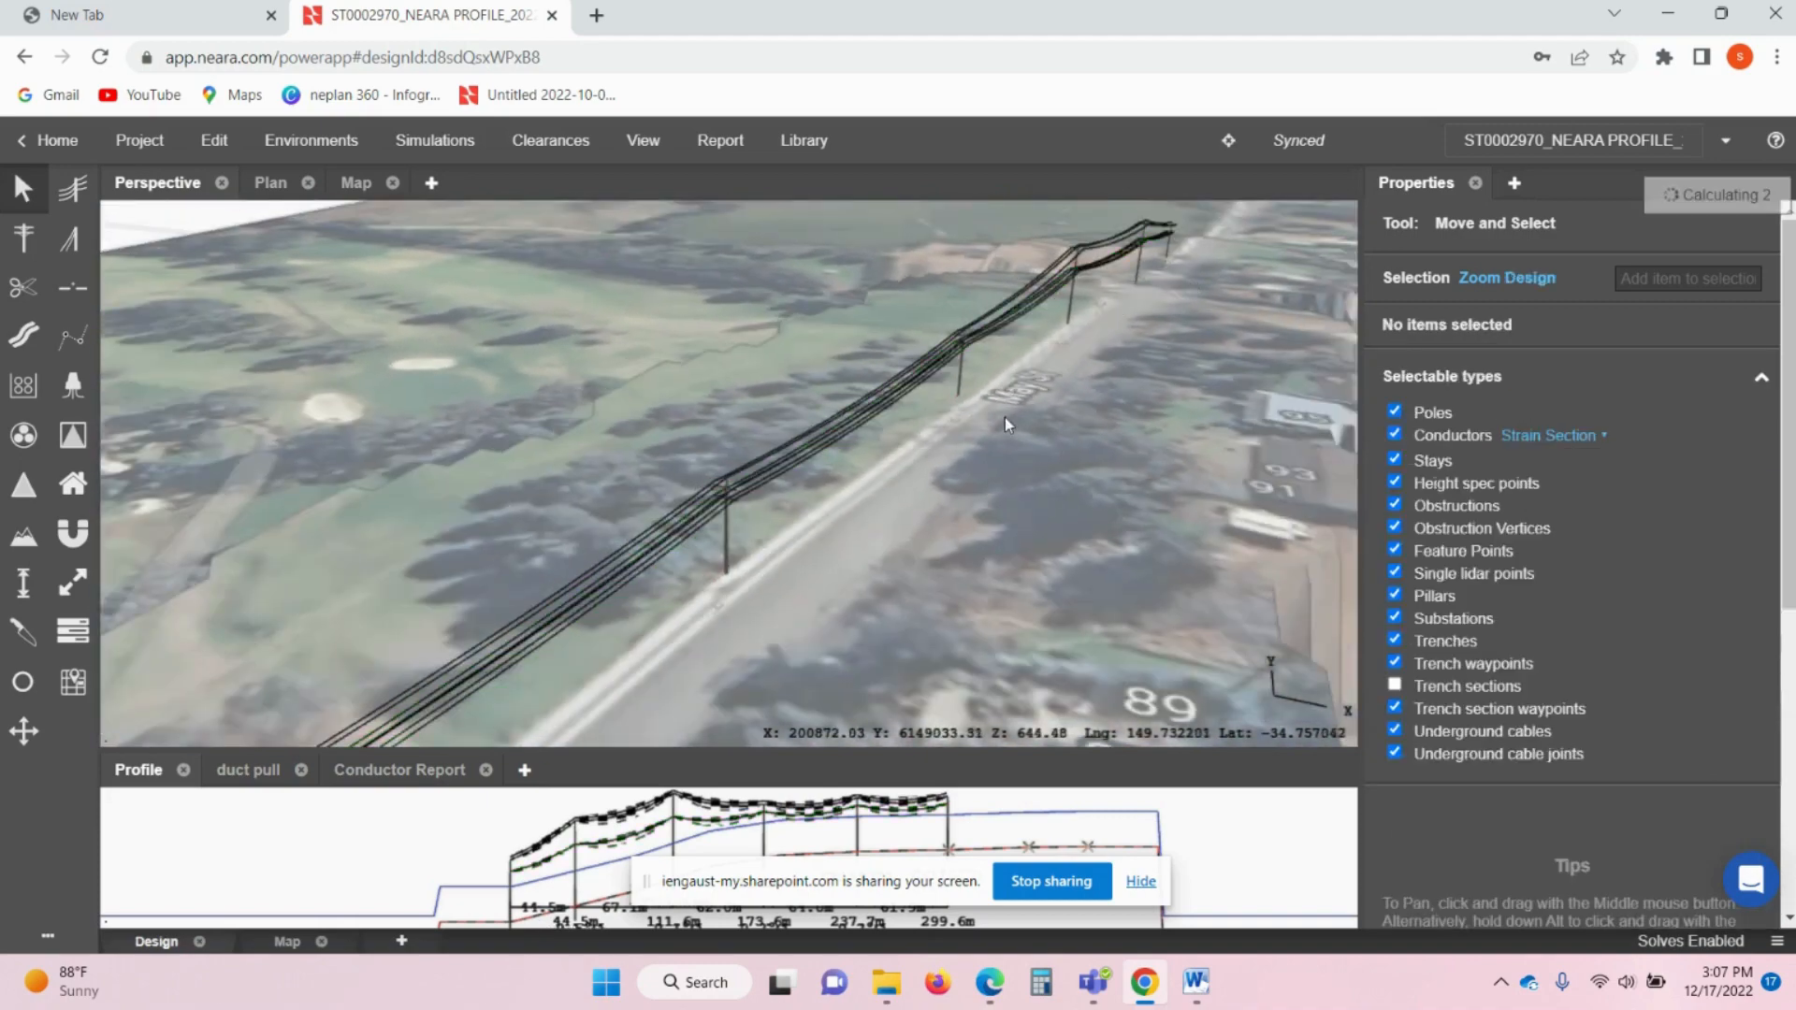
middle_drag(1005, 417, 895, 508)
scroll(921, 410, up, 5)
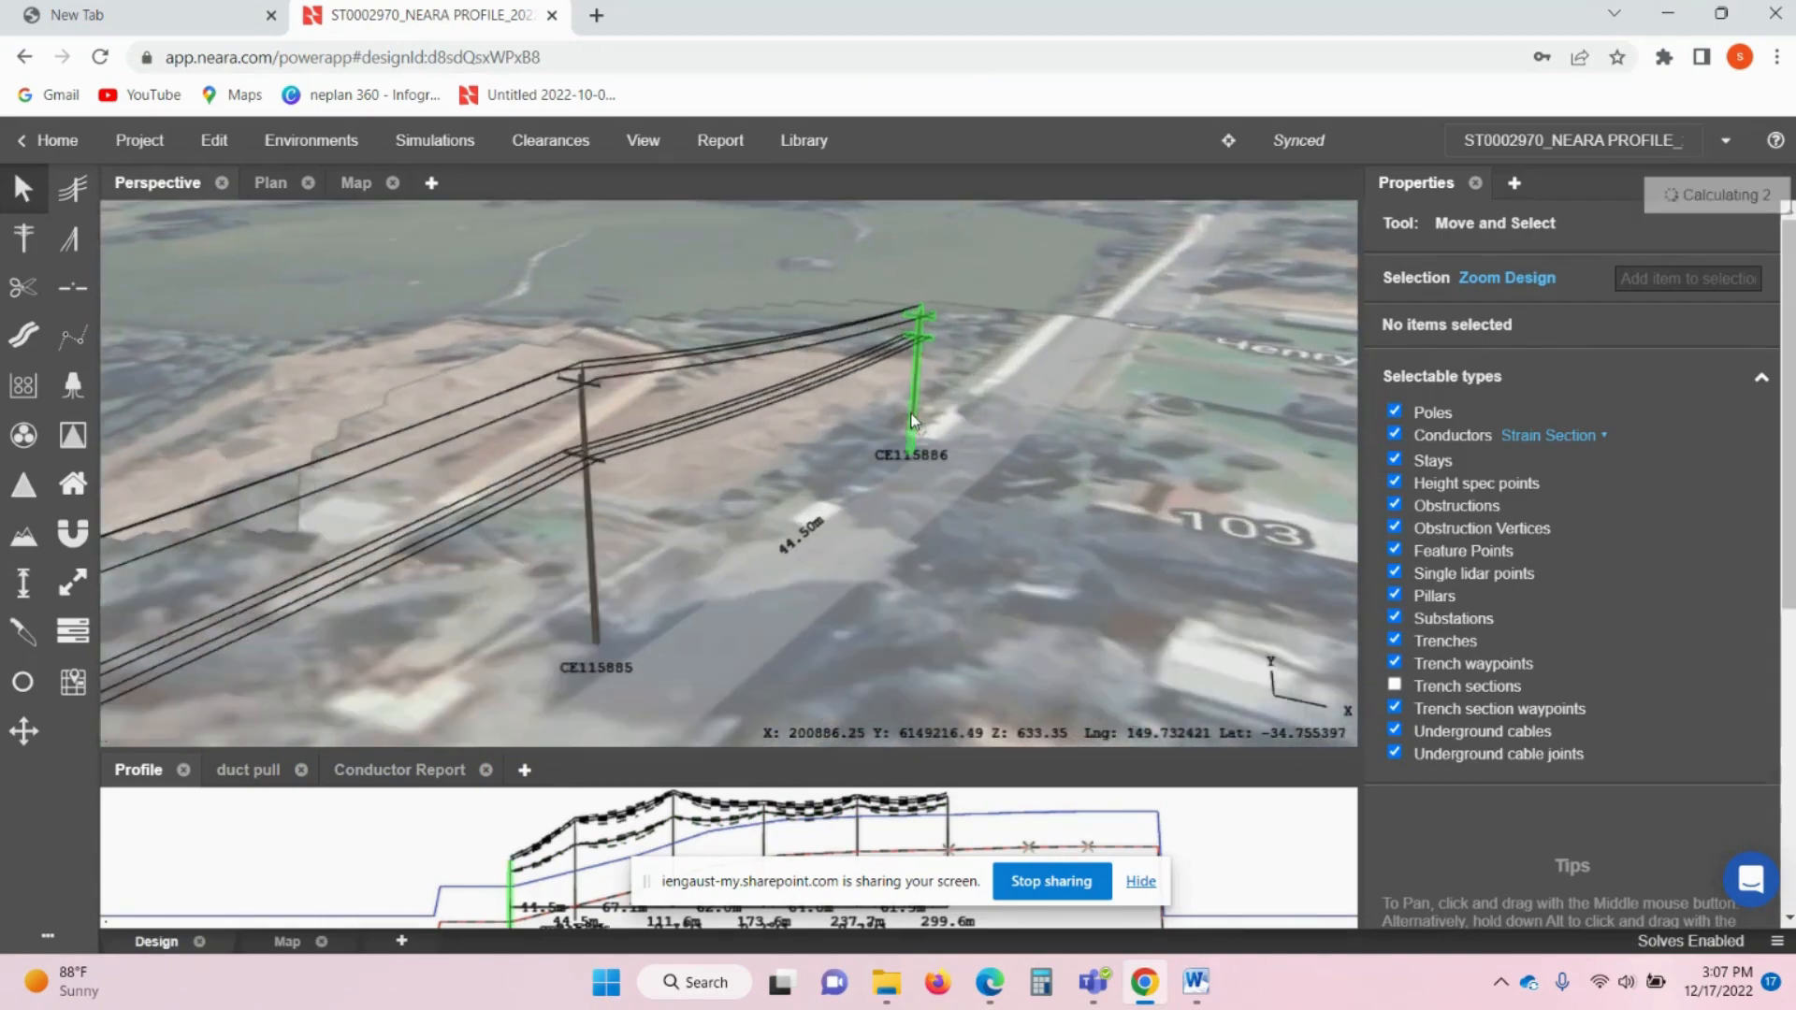
- Check pole CE115886's structure loads, failing Snow & Ice, Everyday, Max wind and Conductor Temp
click(919, 411)
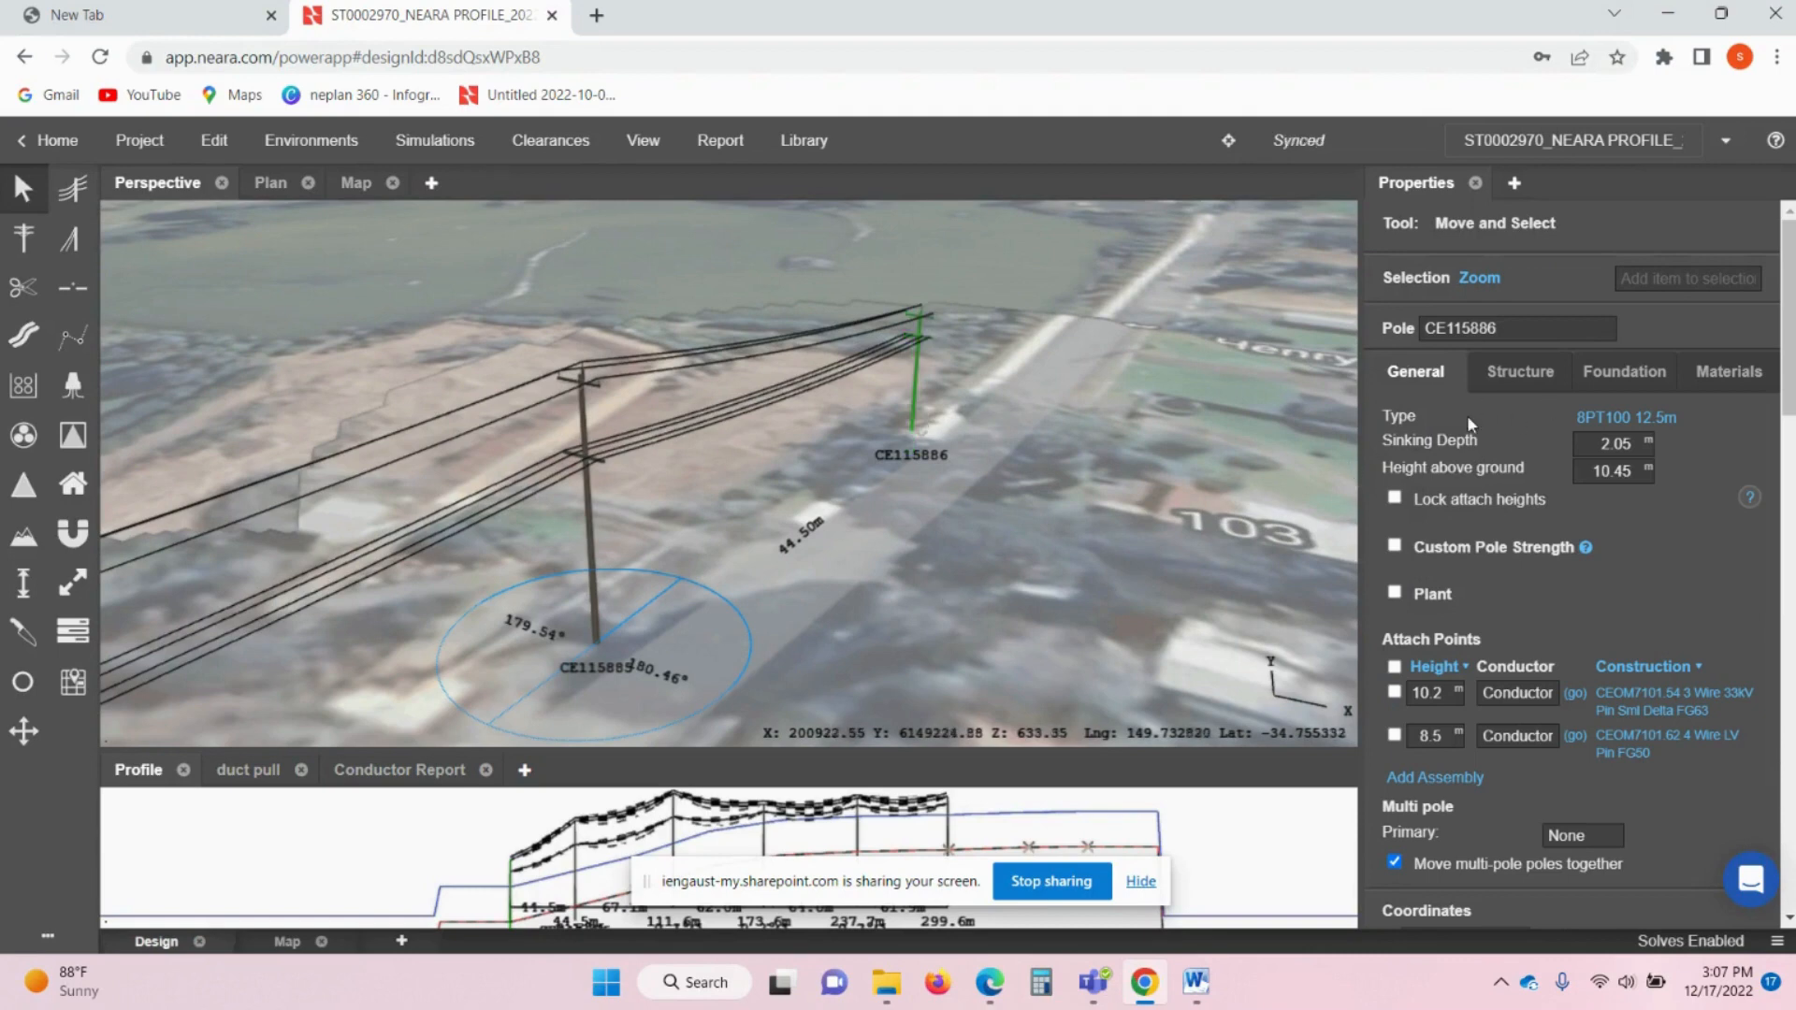
click(1522, 377)
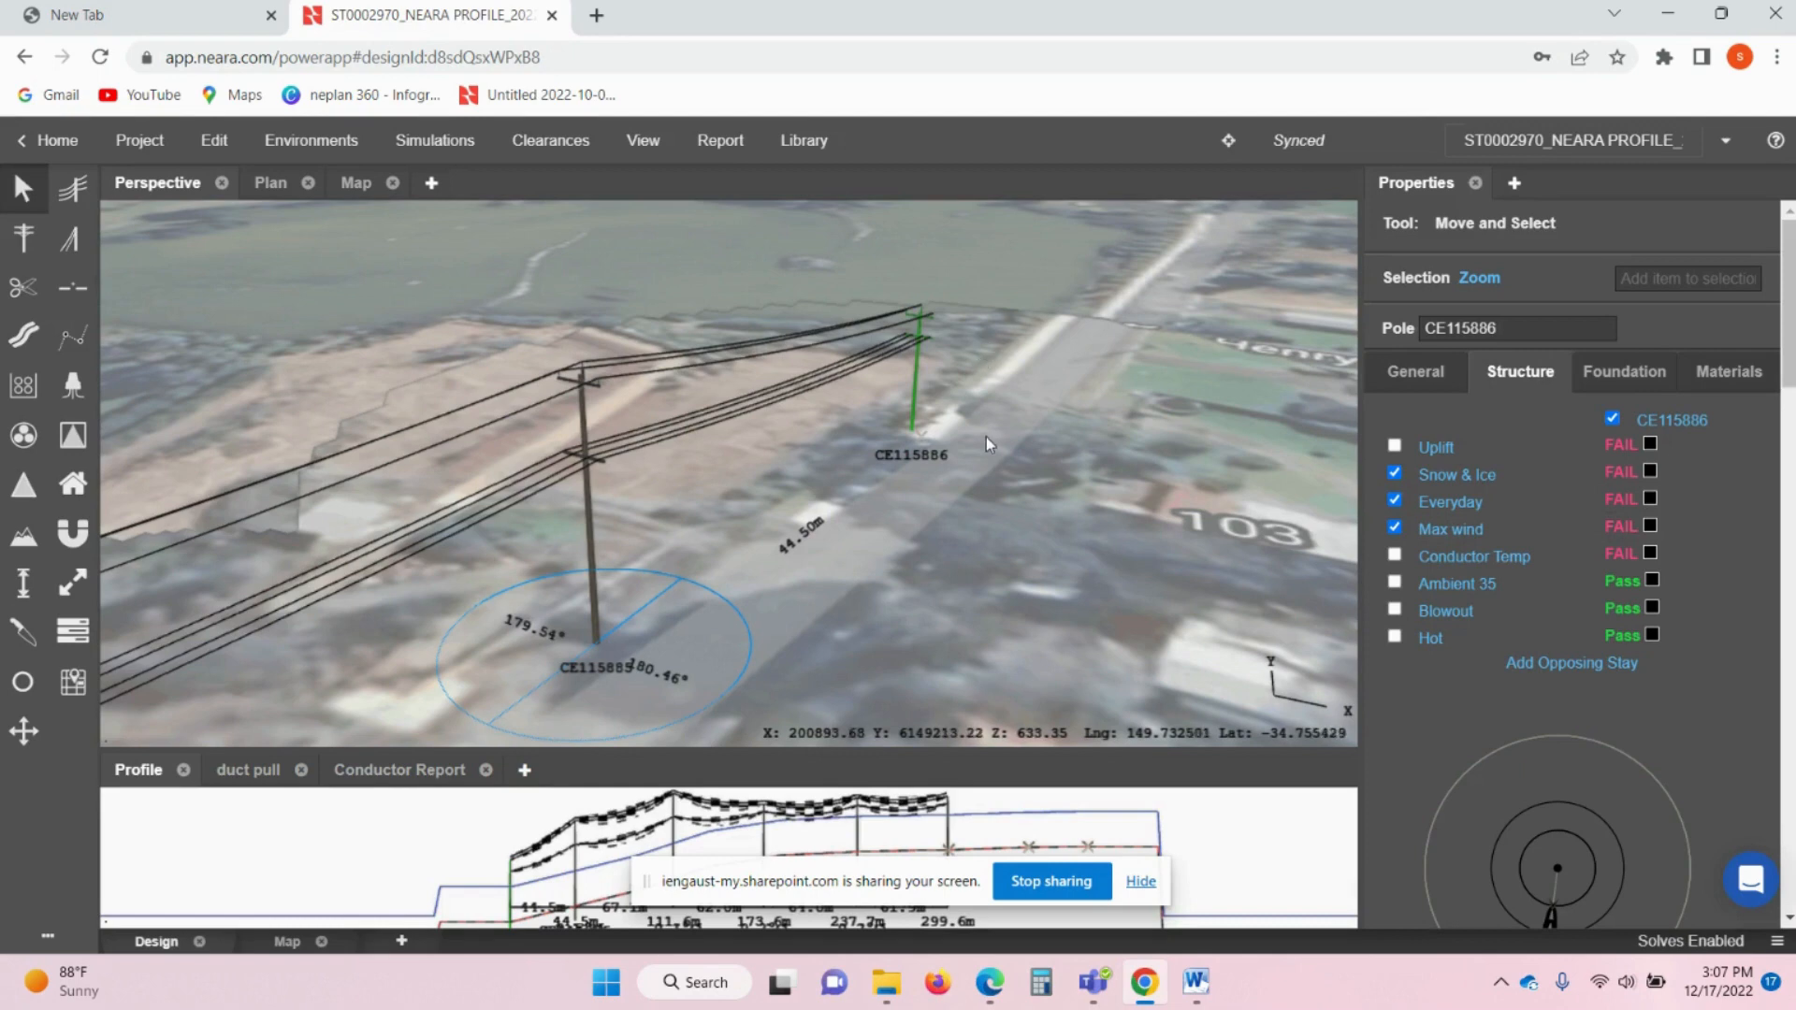
click(849, 527)
middle_drag(849, 520, 907, 461)
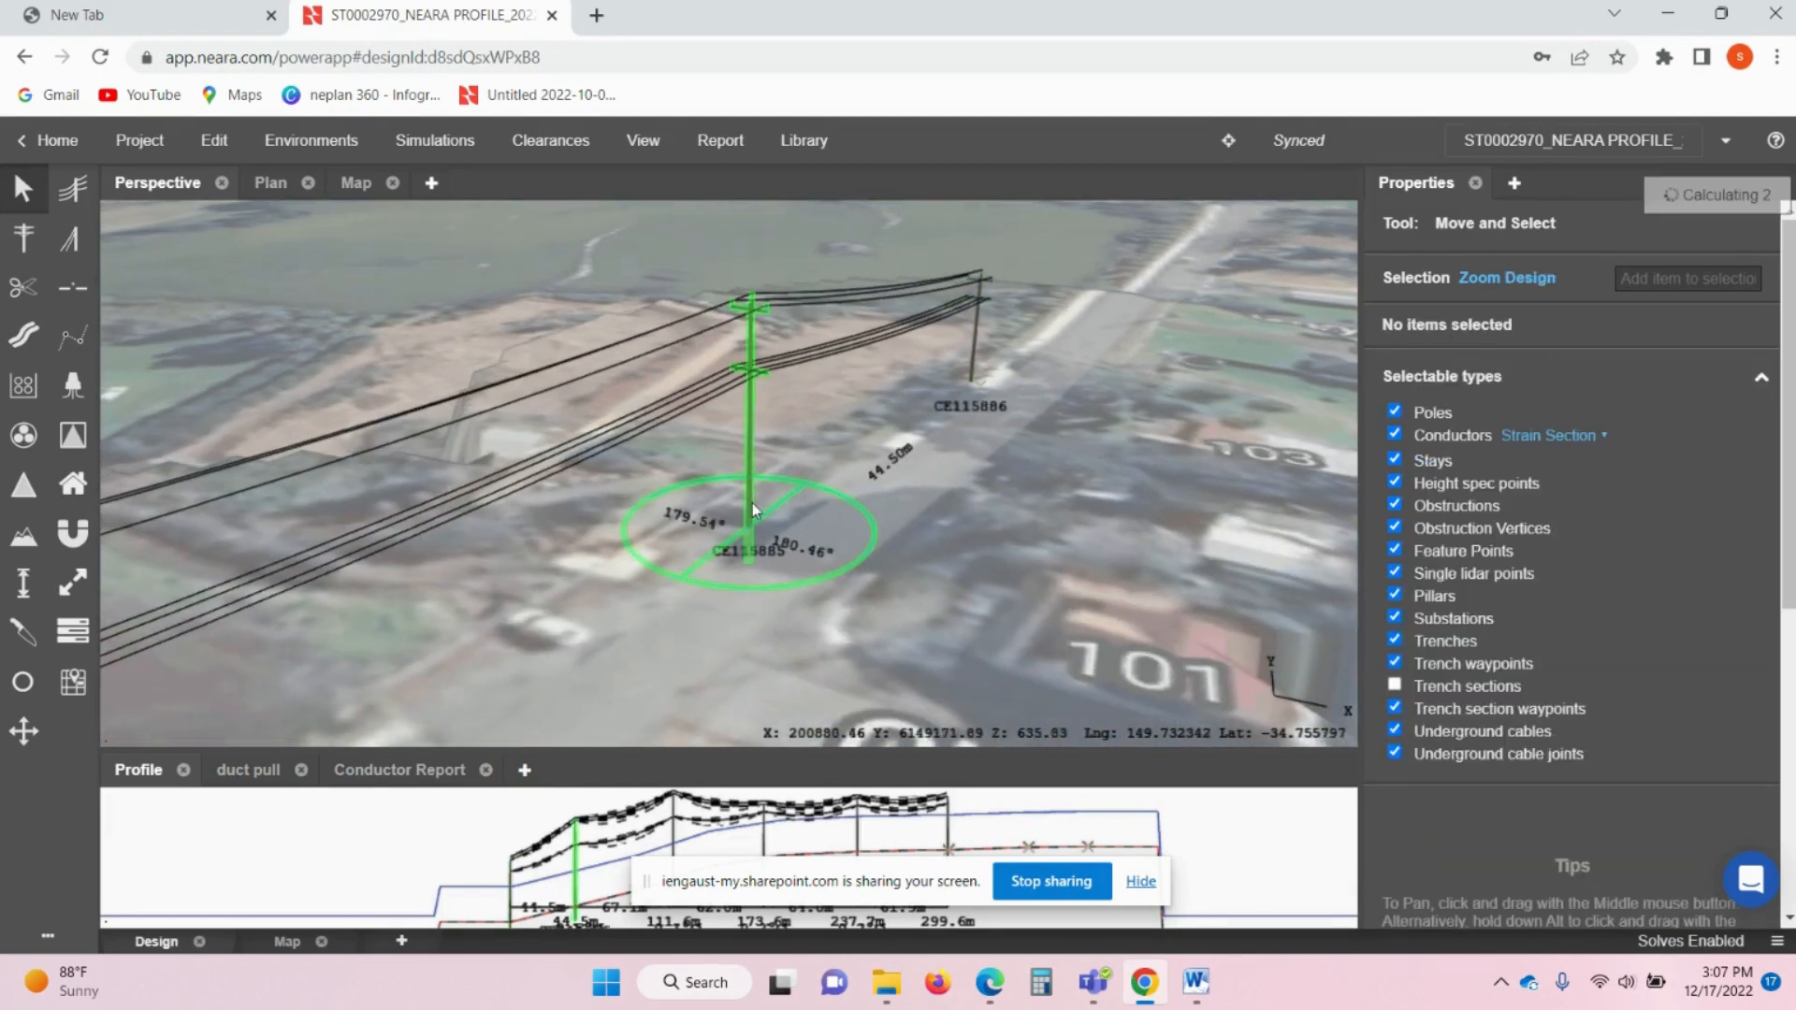
- Confirm pole CE115885 passes all load cases and show its 0.285 wood-material derating factor
click(758, 501)
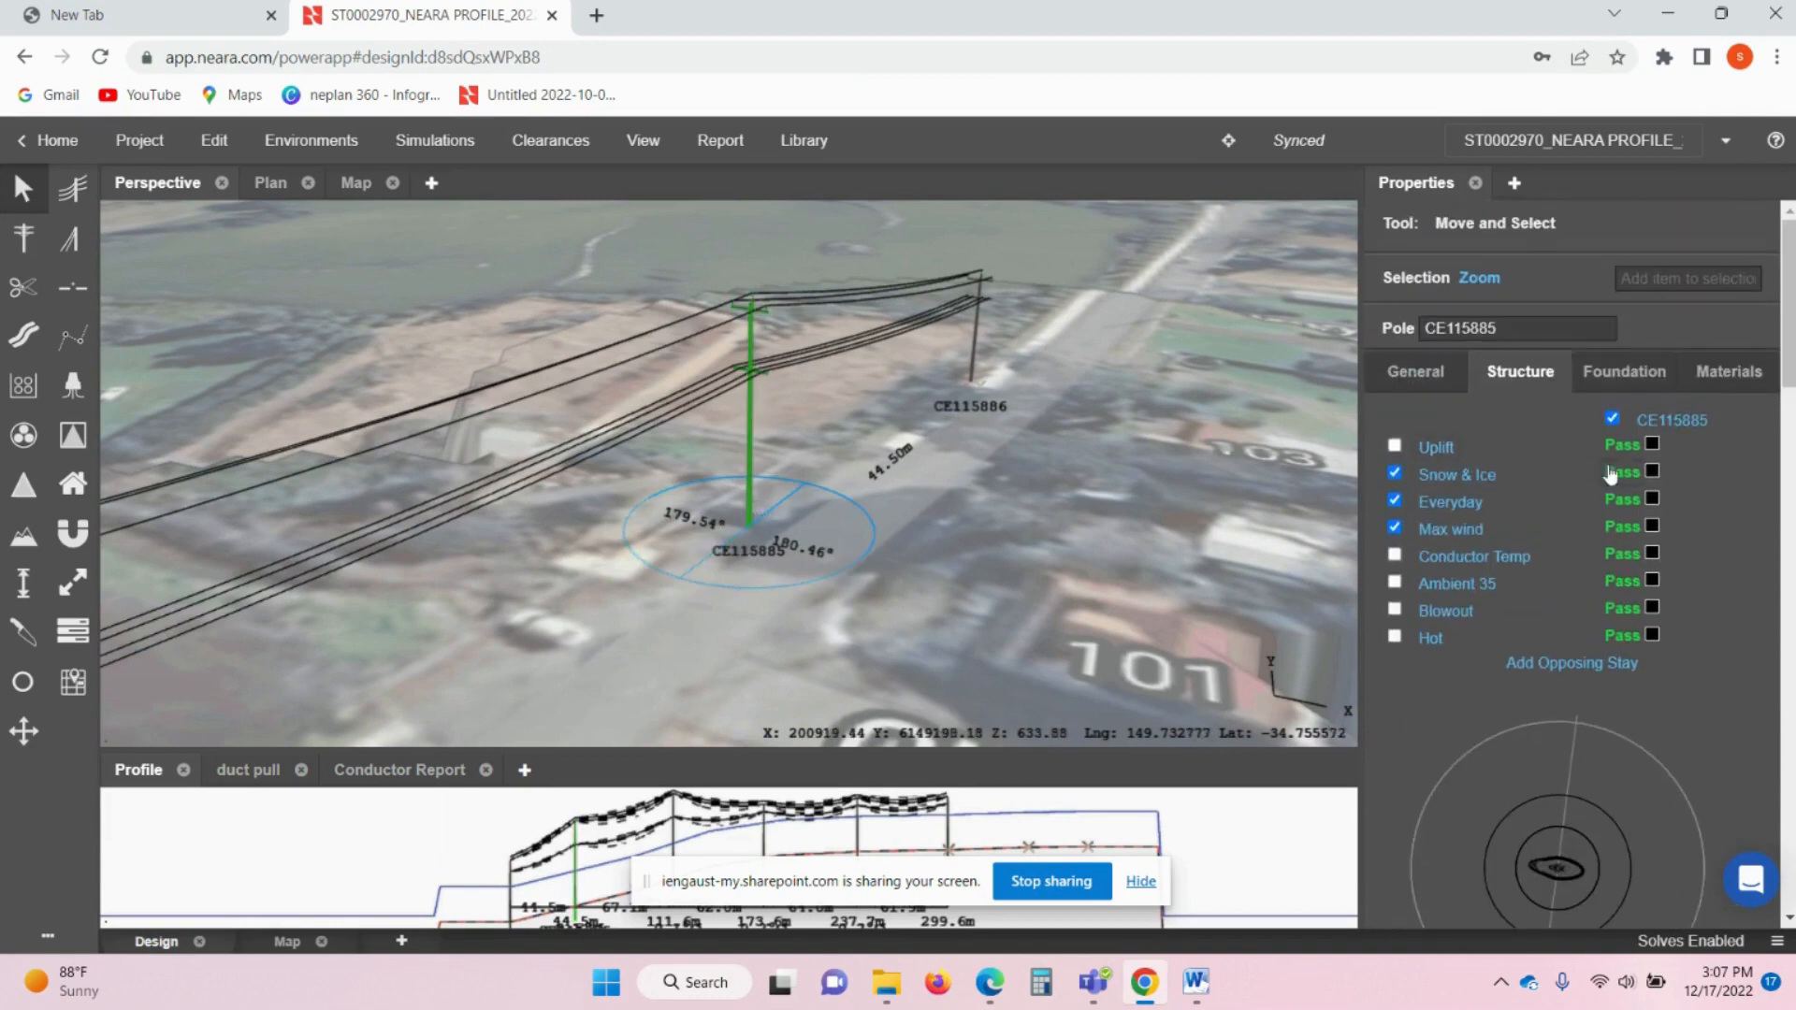
scroll(1448, 533, down, 1)
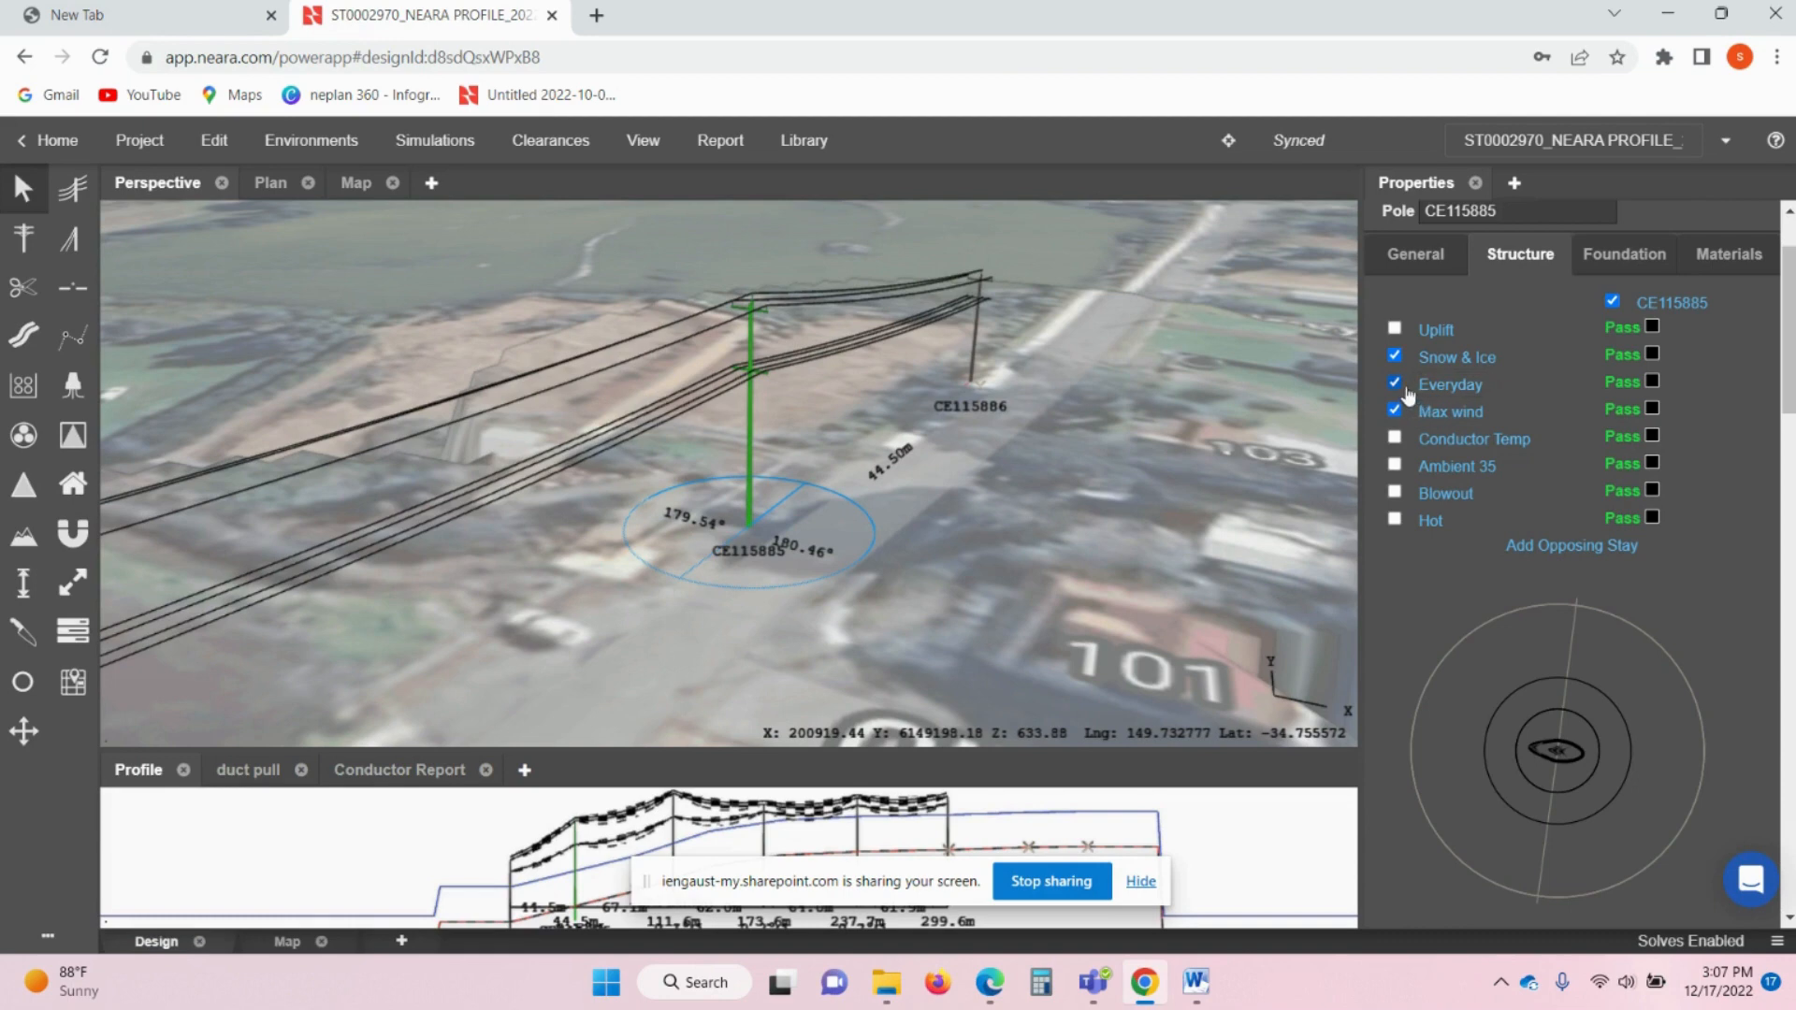
scroll(1474, 463, down, 4)
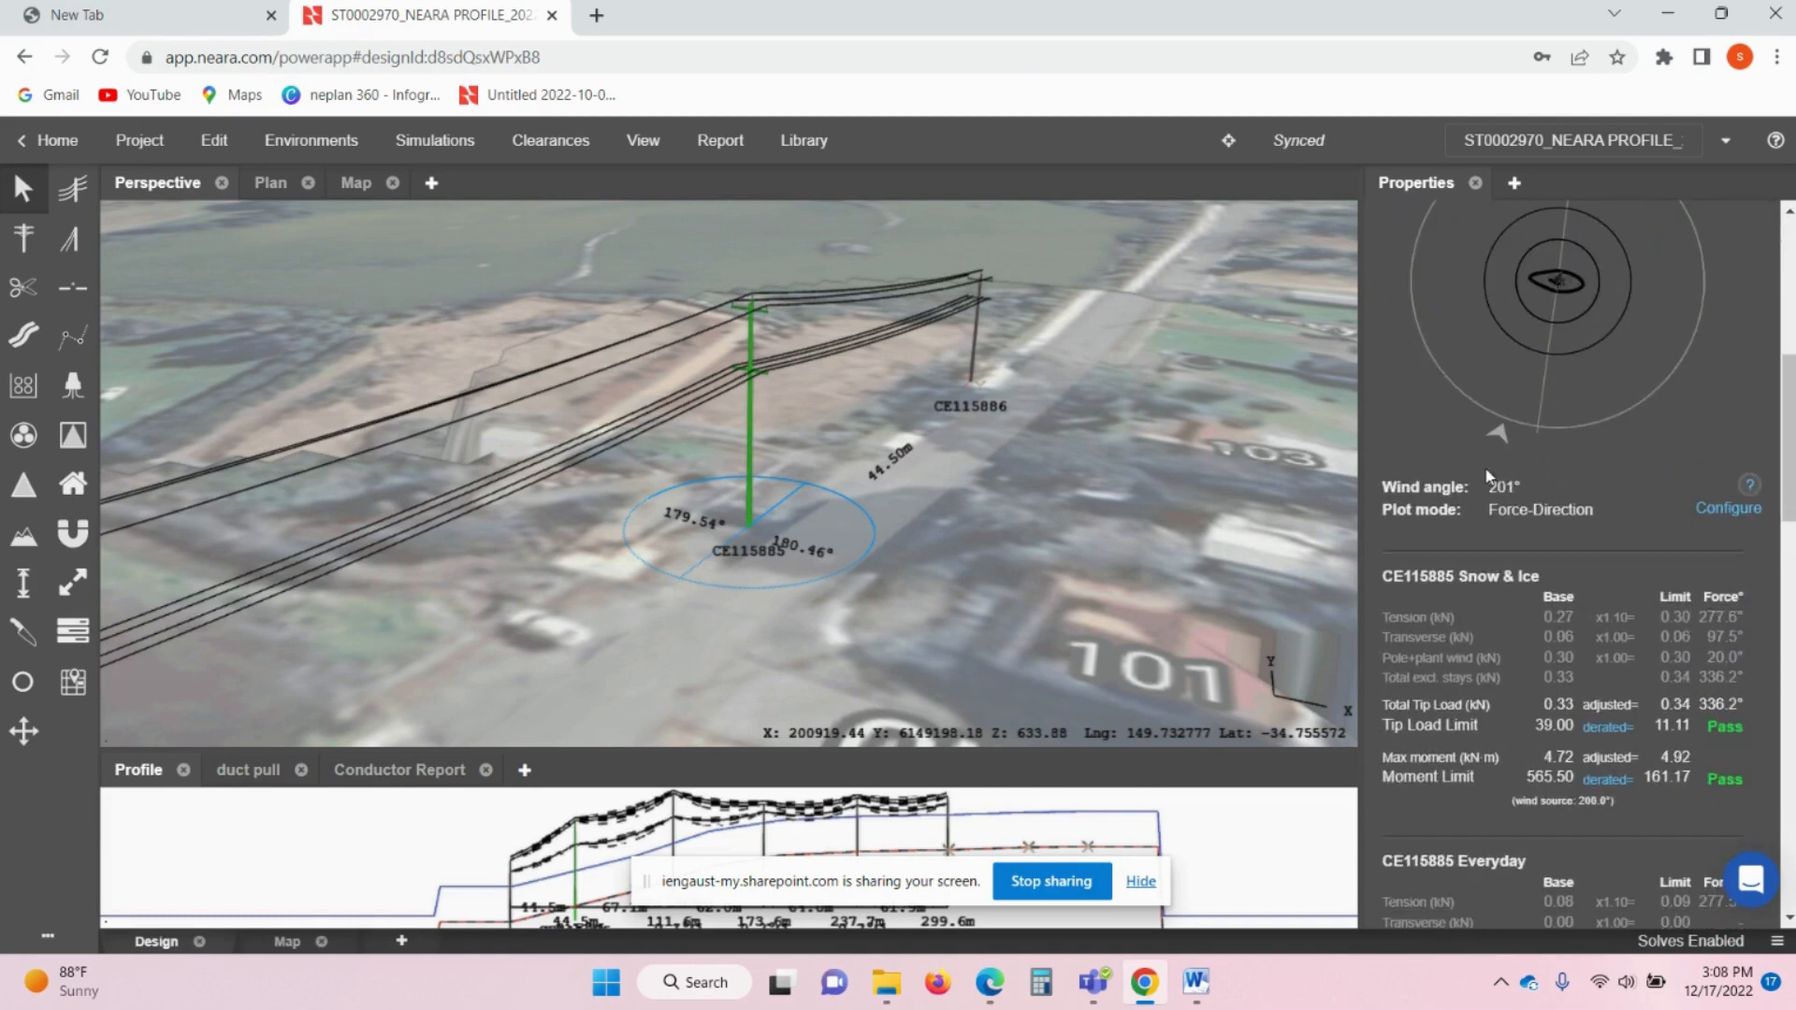
scroll(1502, 482, down, 1)
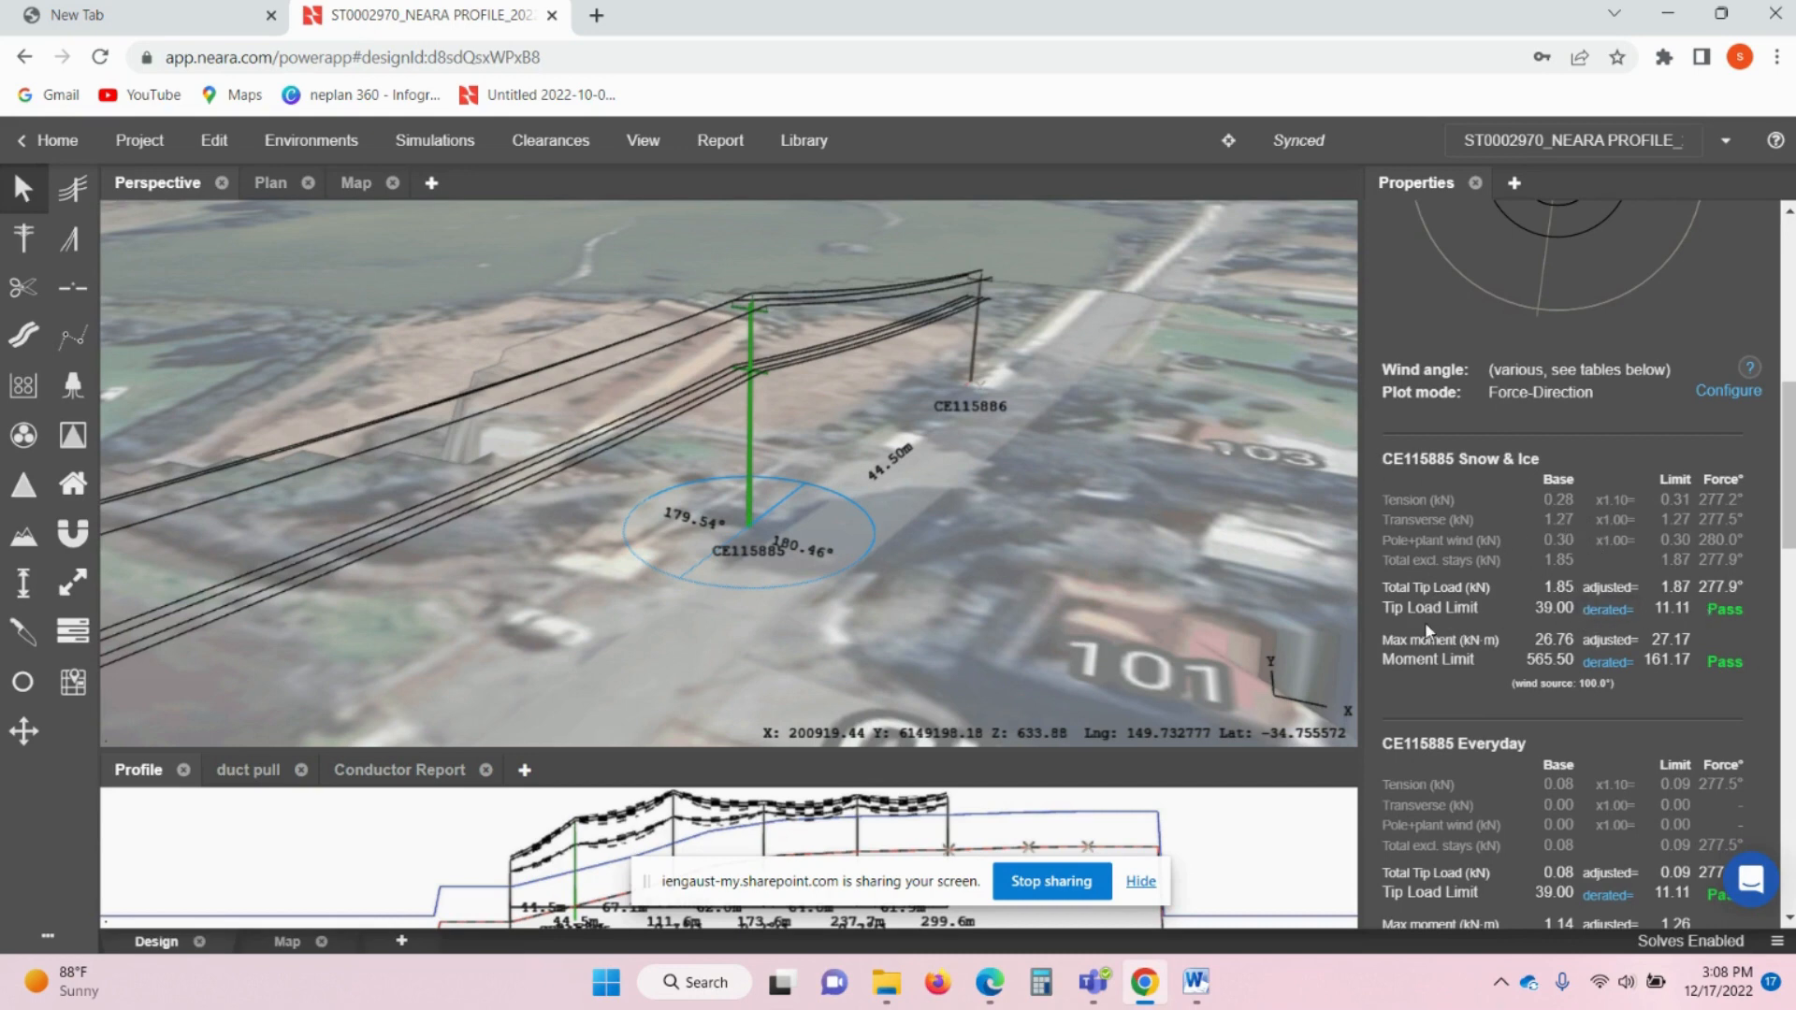
drag(1380, 609, 1670, 609)
click(1607, 610)
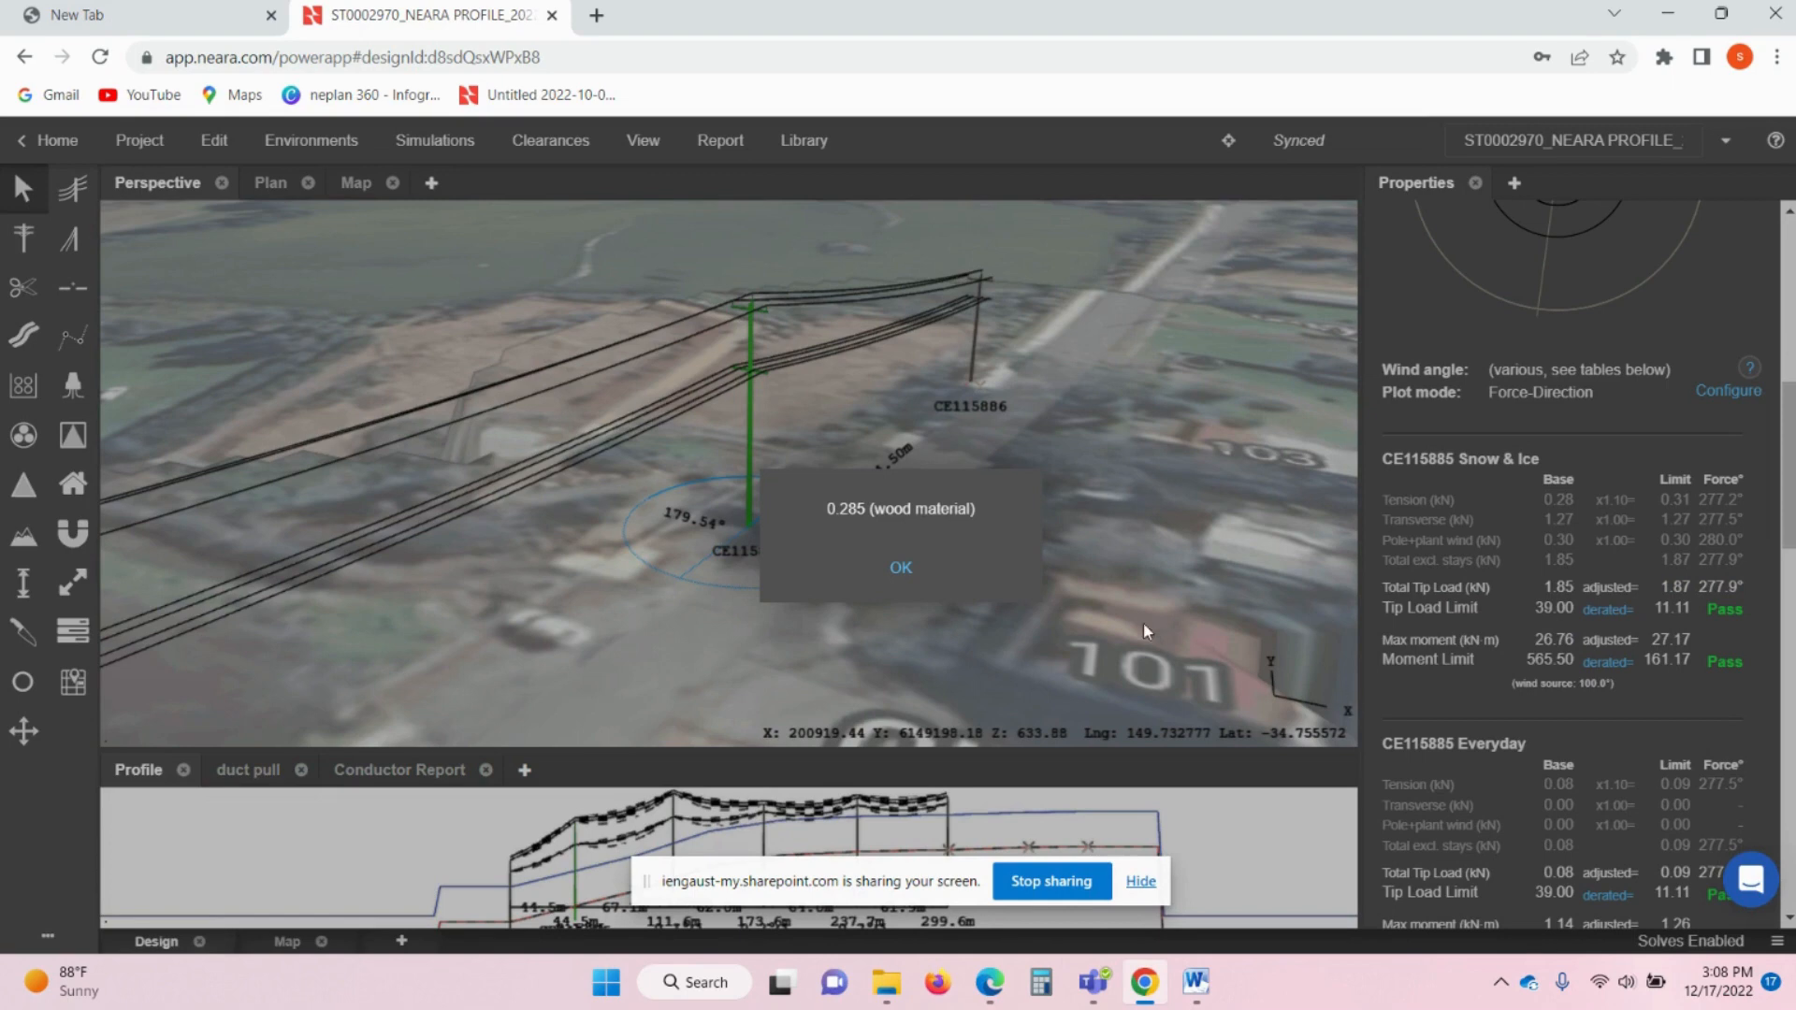
- Review the moment and tip-load limit derating factors in CE115885's load tables
click(896, 569)
scroll(1524, 565, down, 1)
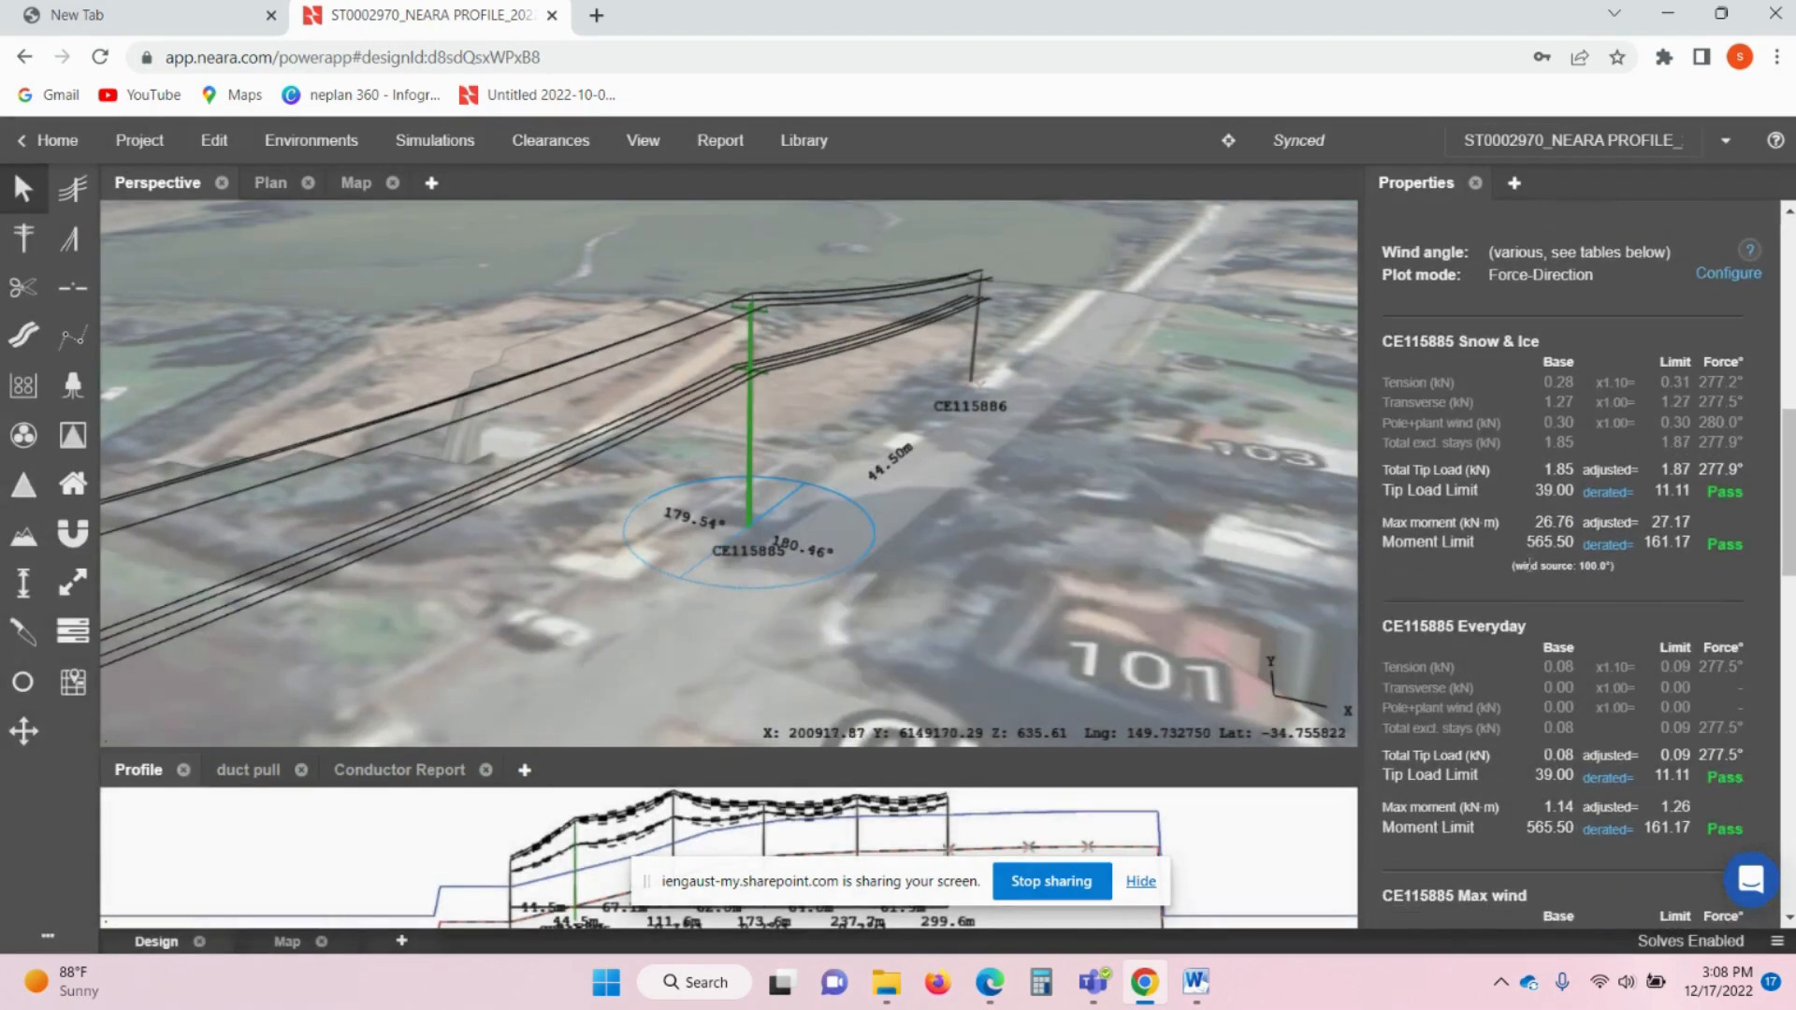
click(1606, 546)
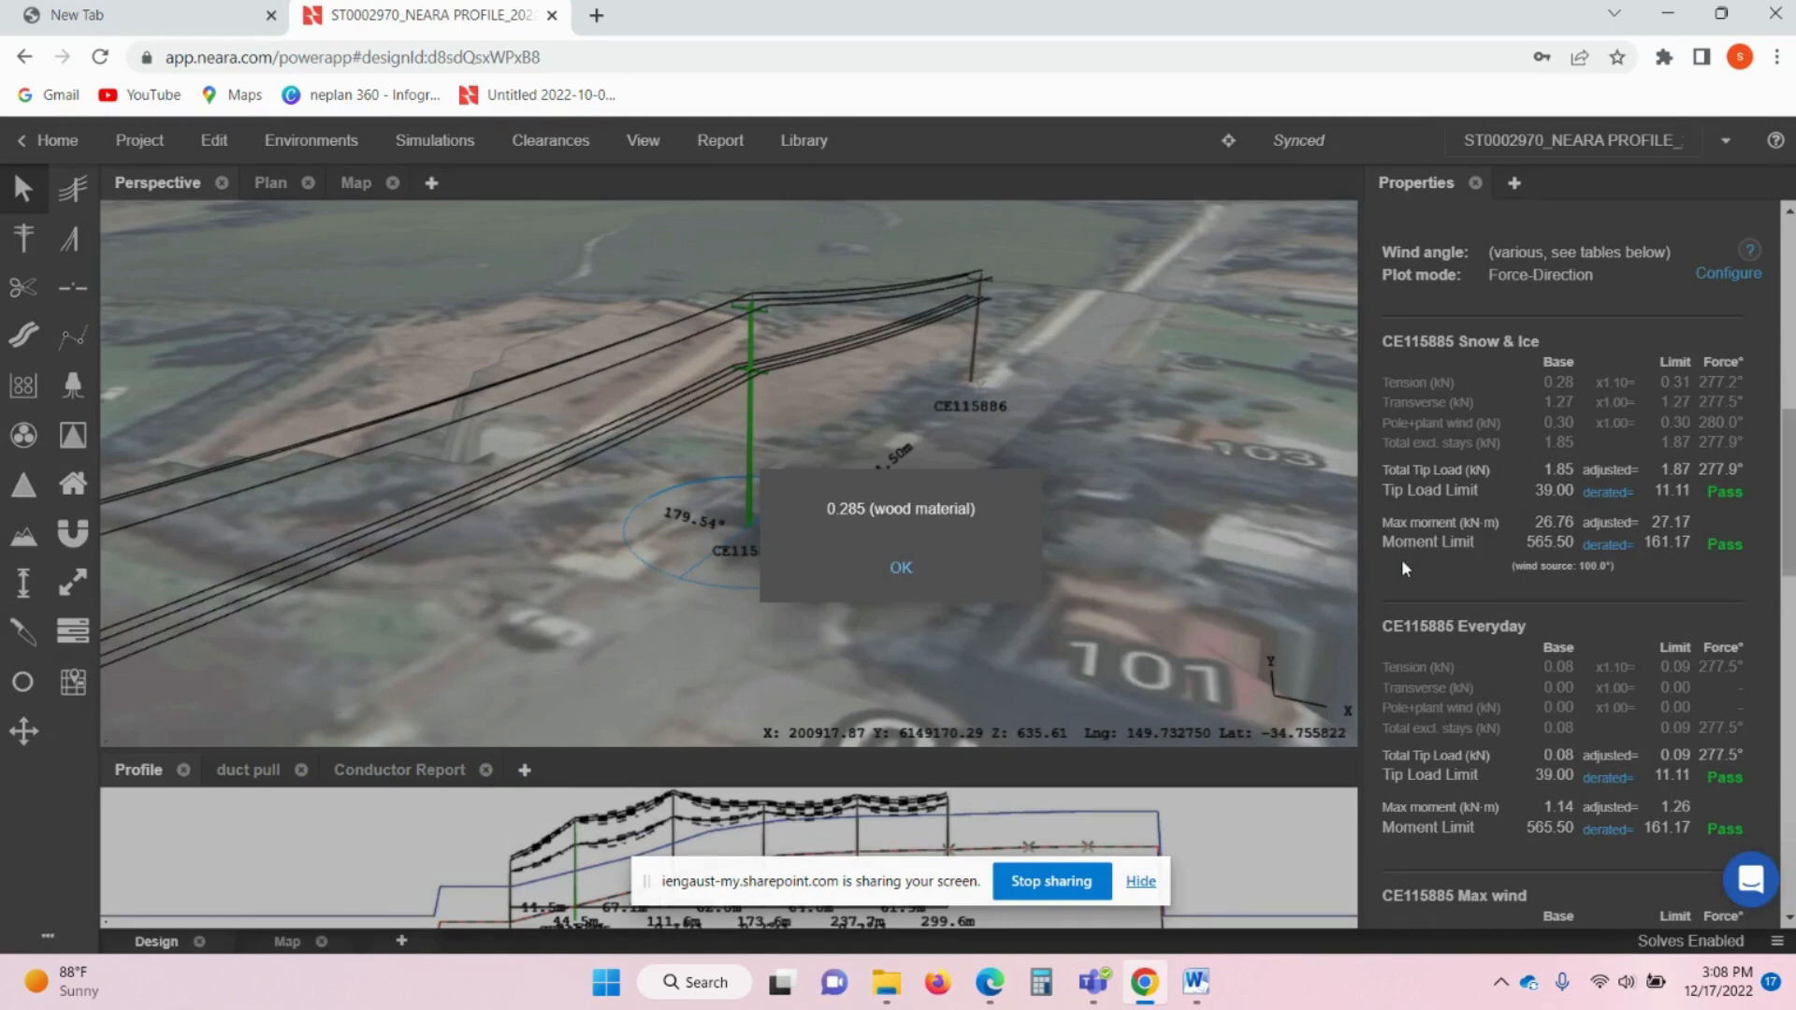
click(898, 571)
scroll(1488, 730, down, 2)
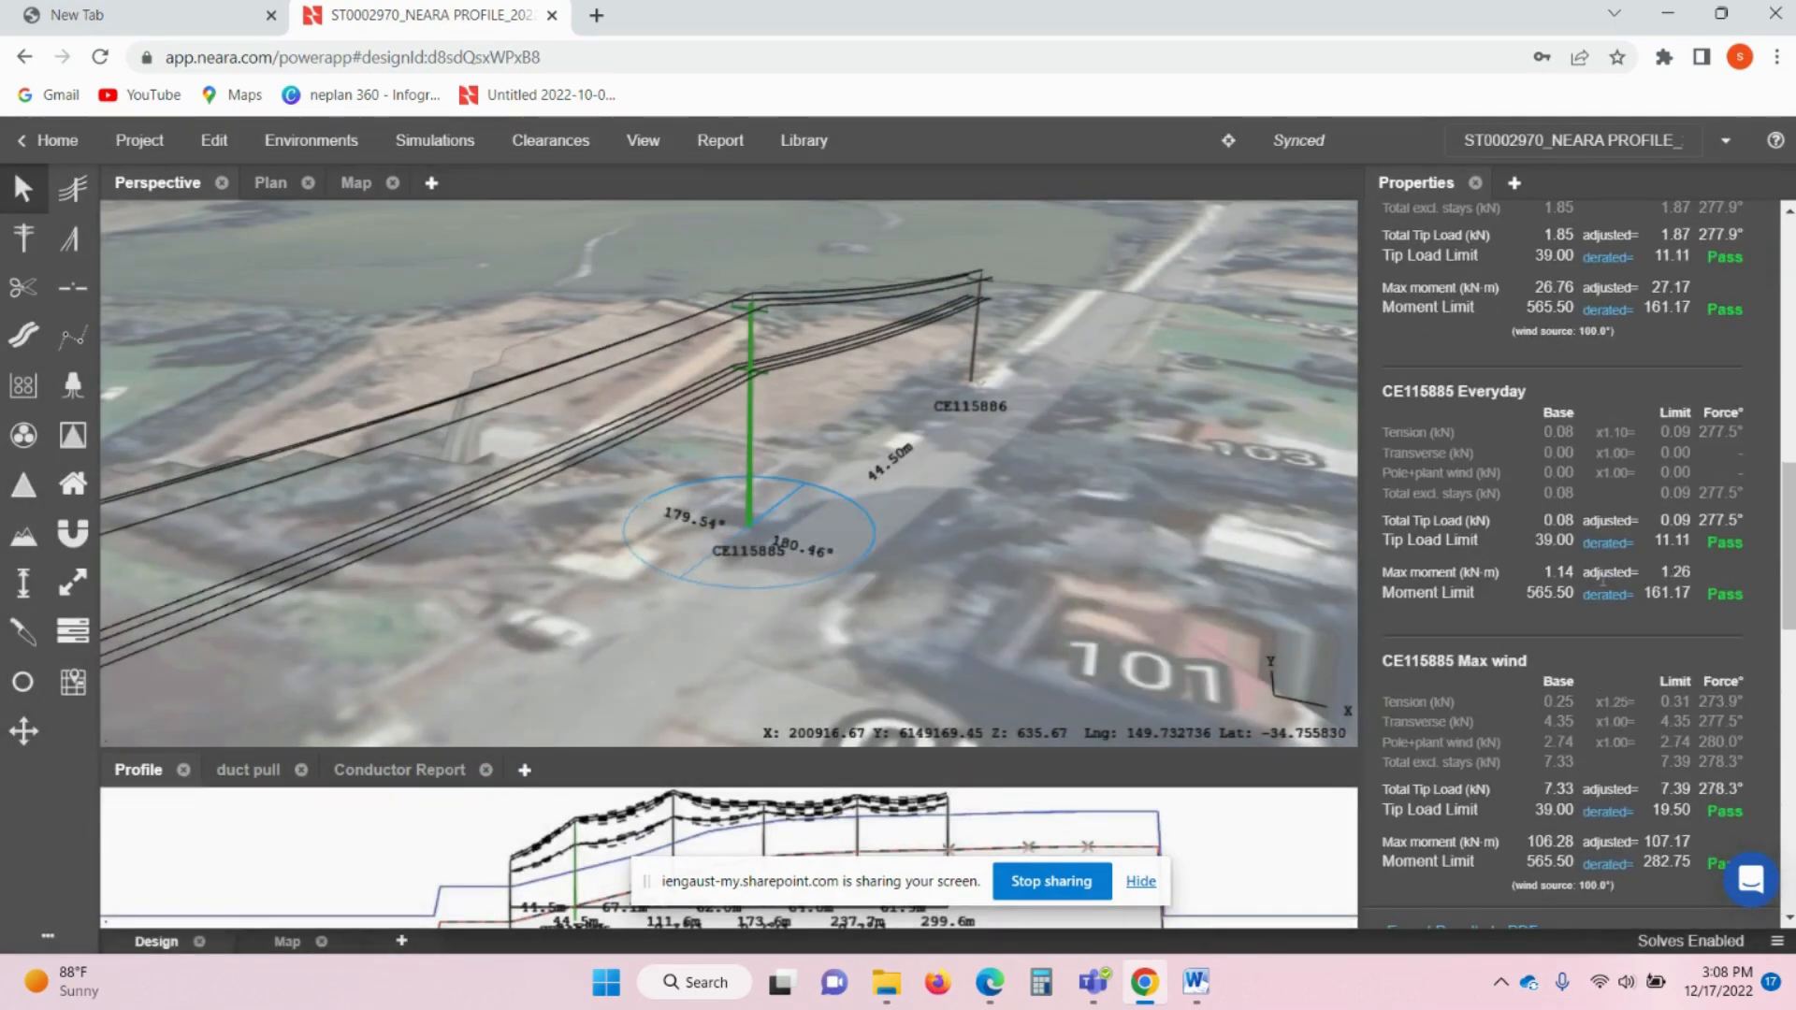
click(1607, 547)
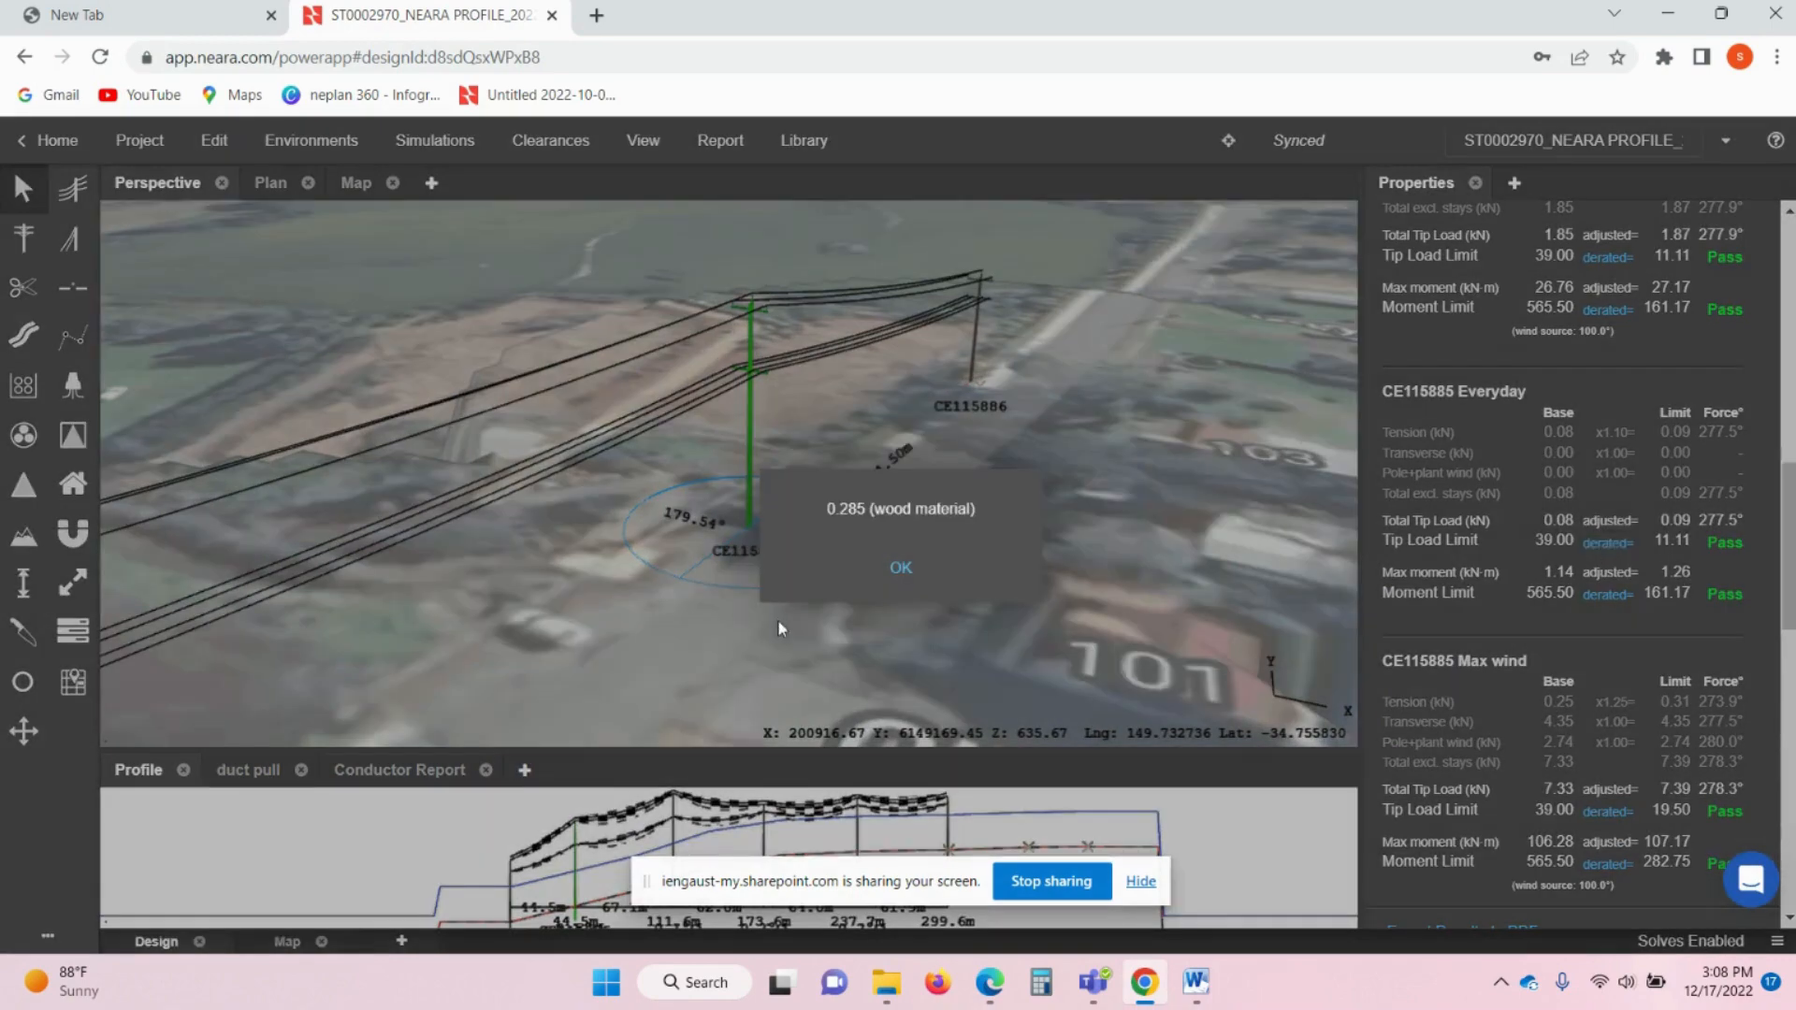
click(900, 568)
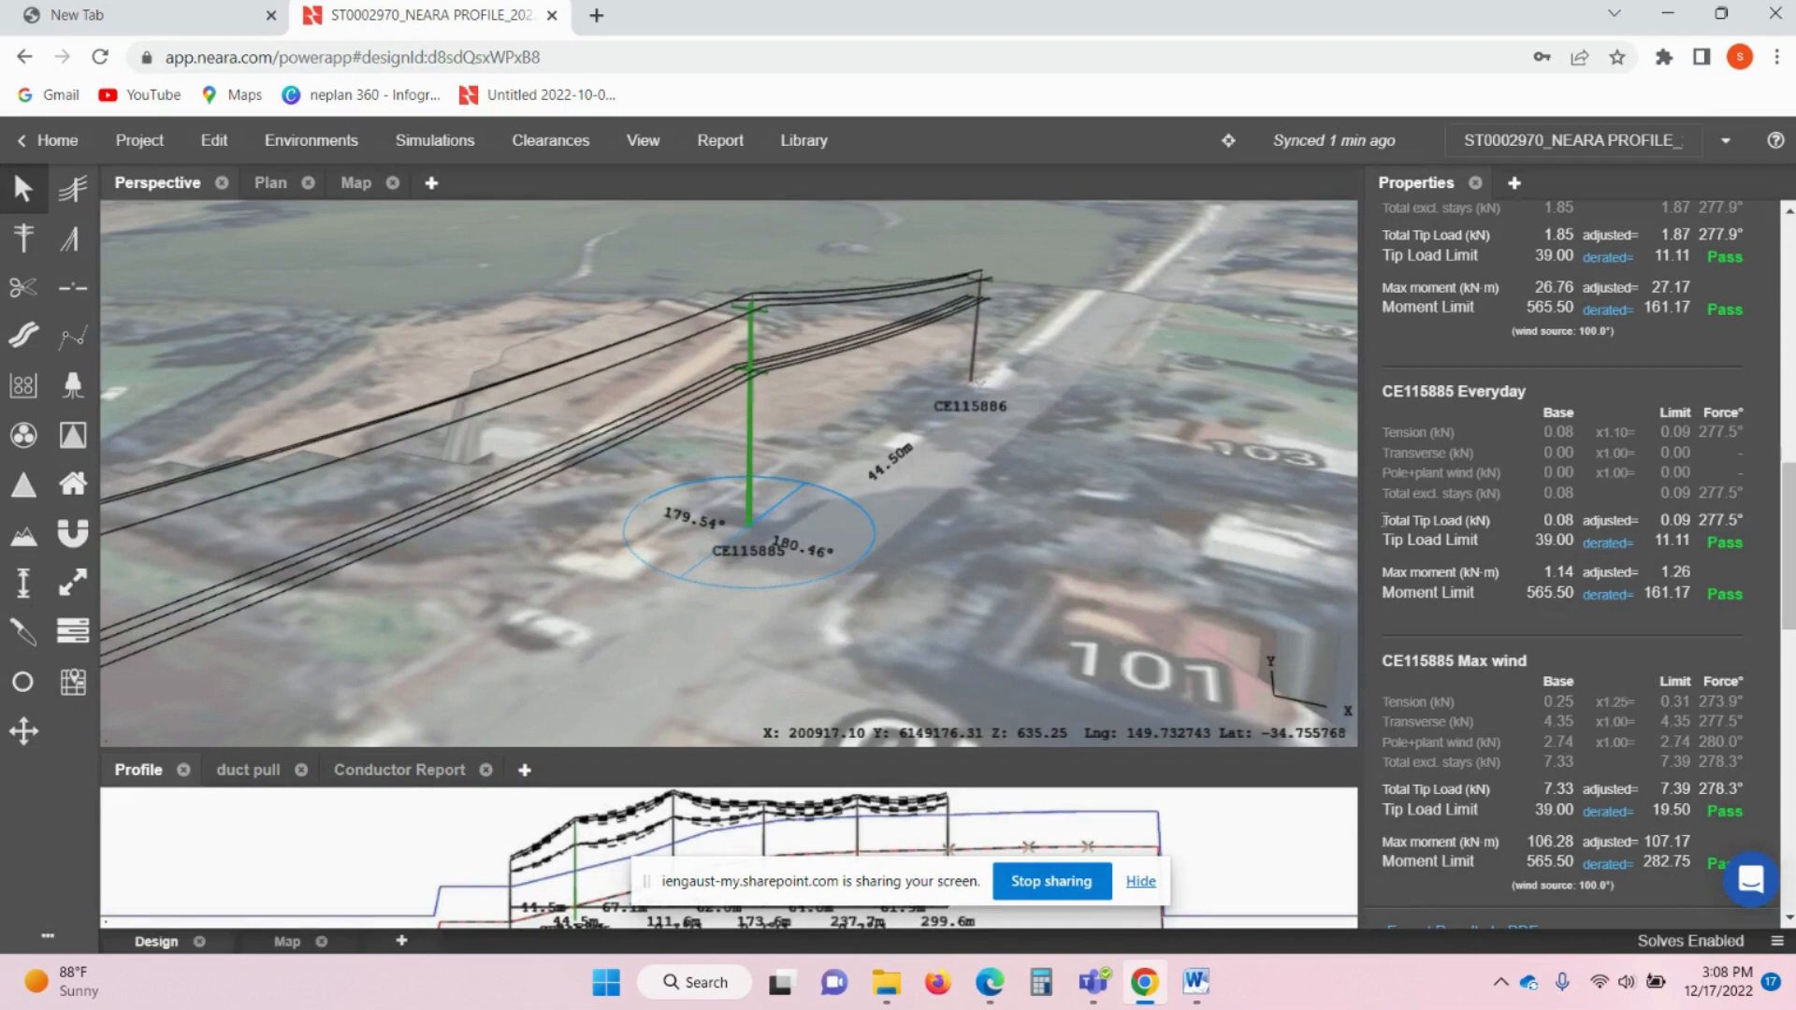
- Check the Everyday tip load against the 11.11 derated limit and the moment figures, then deselect
drag(1410, 520, 1681, 510)
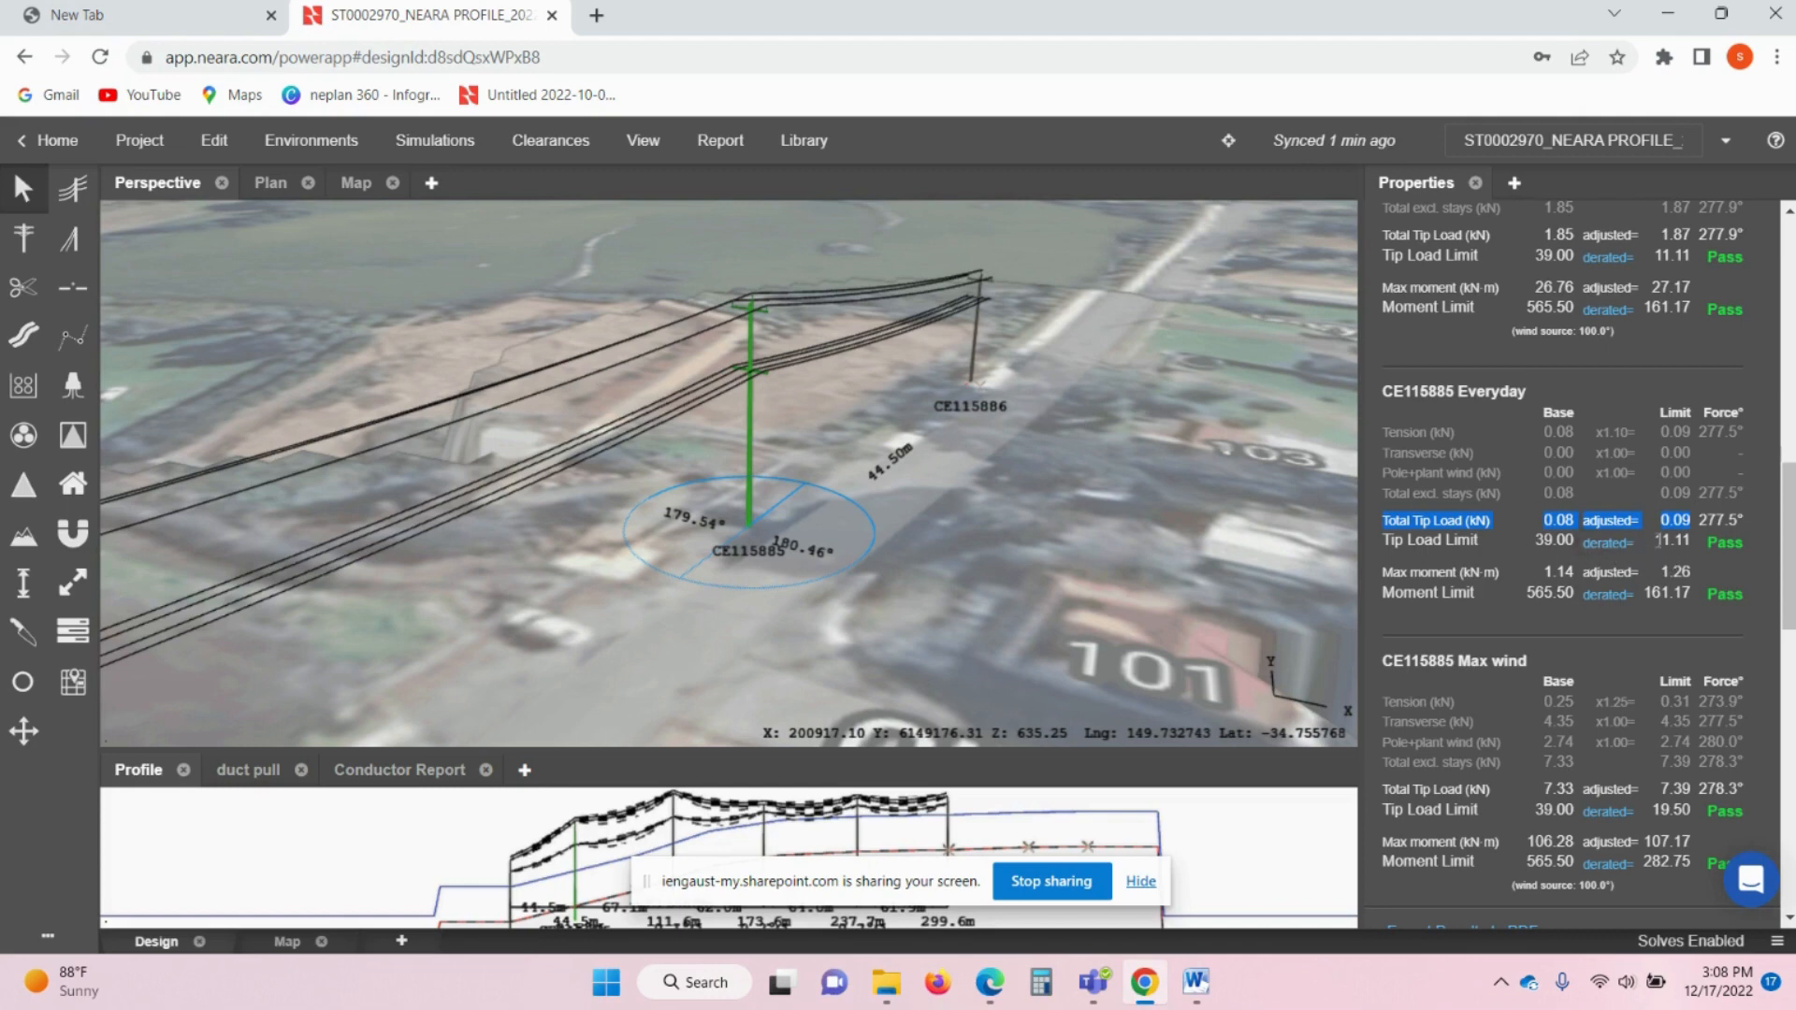
drag(1657, 540, 1718, 548)
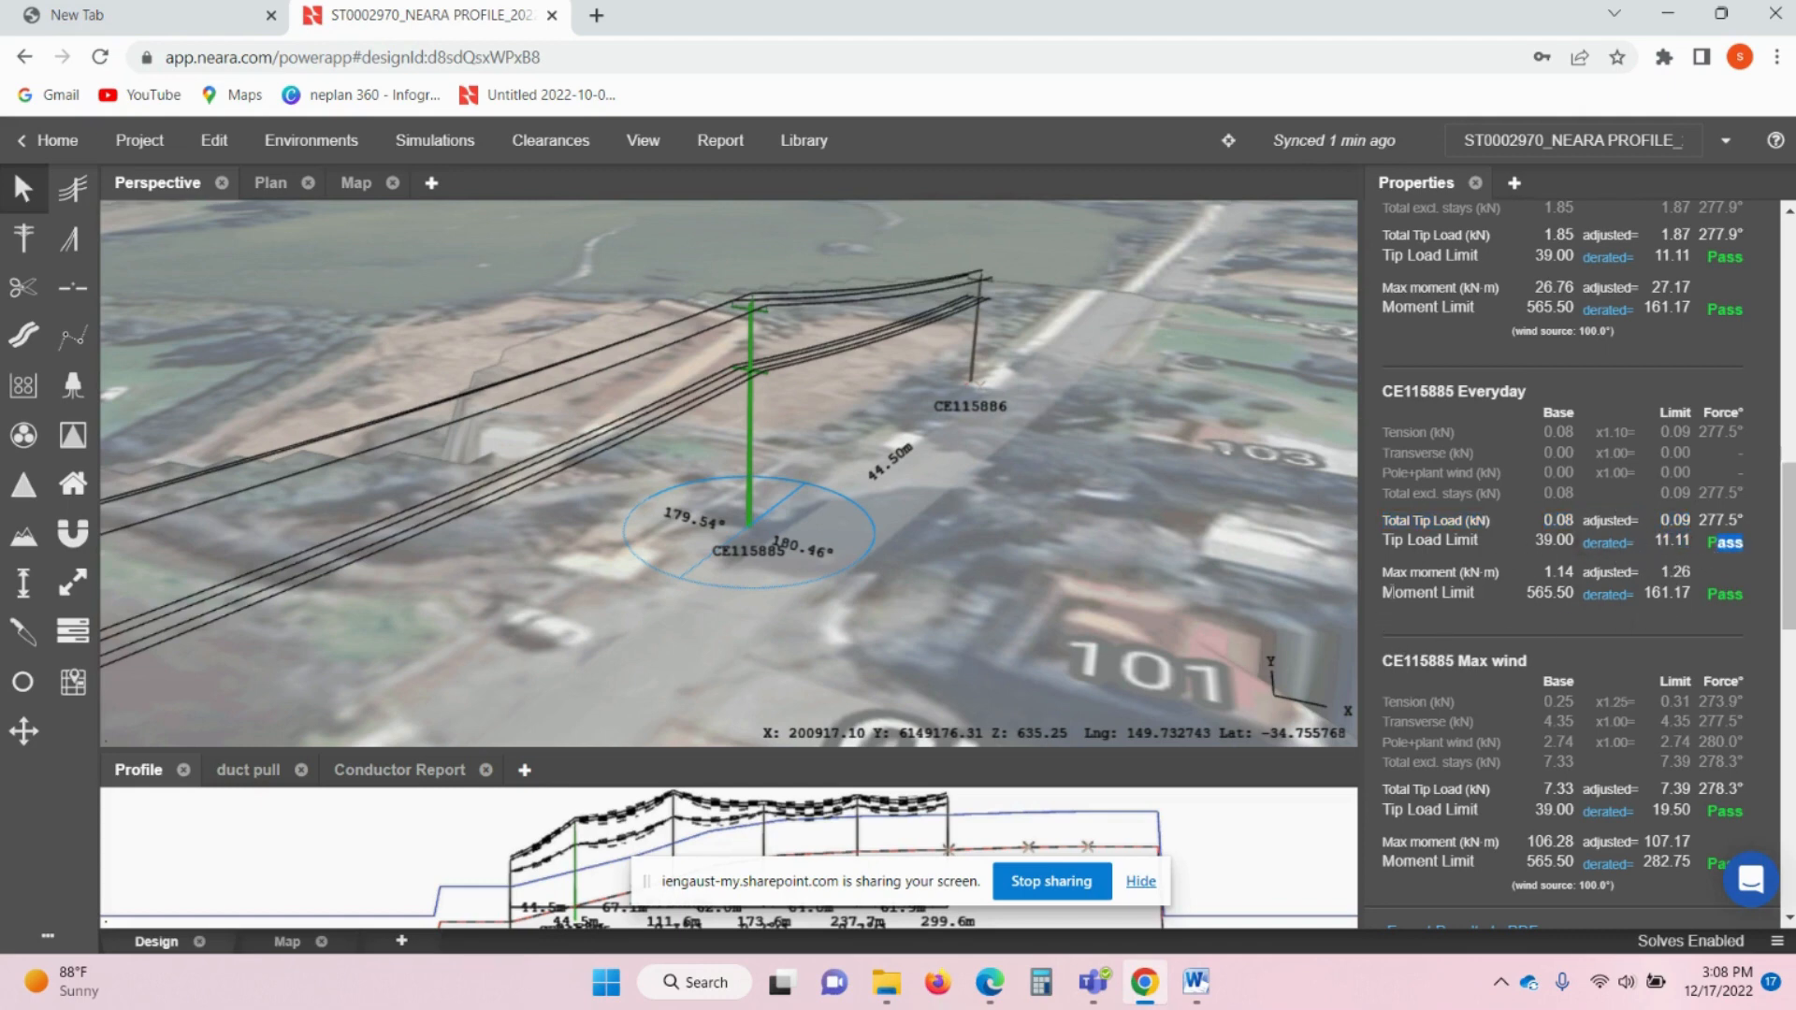
drag(1659, 572, 1691, 595)
scroll(1649, 670, down, 1)
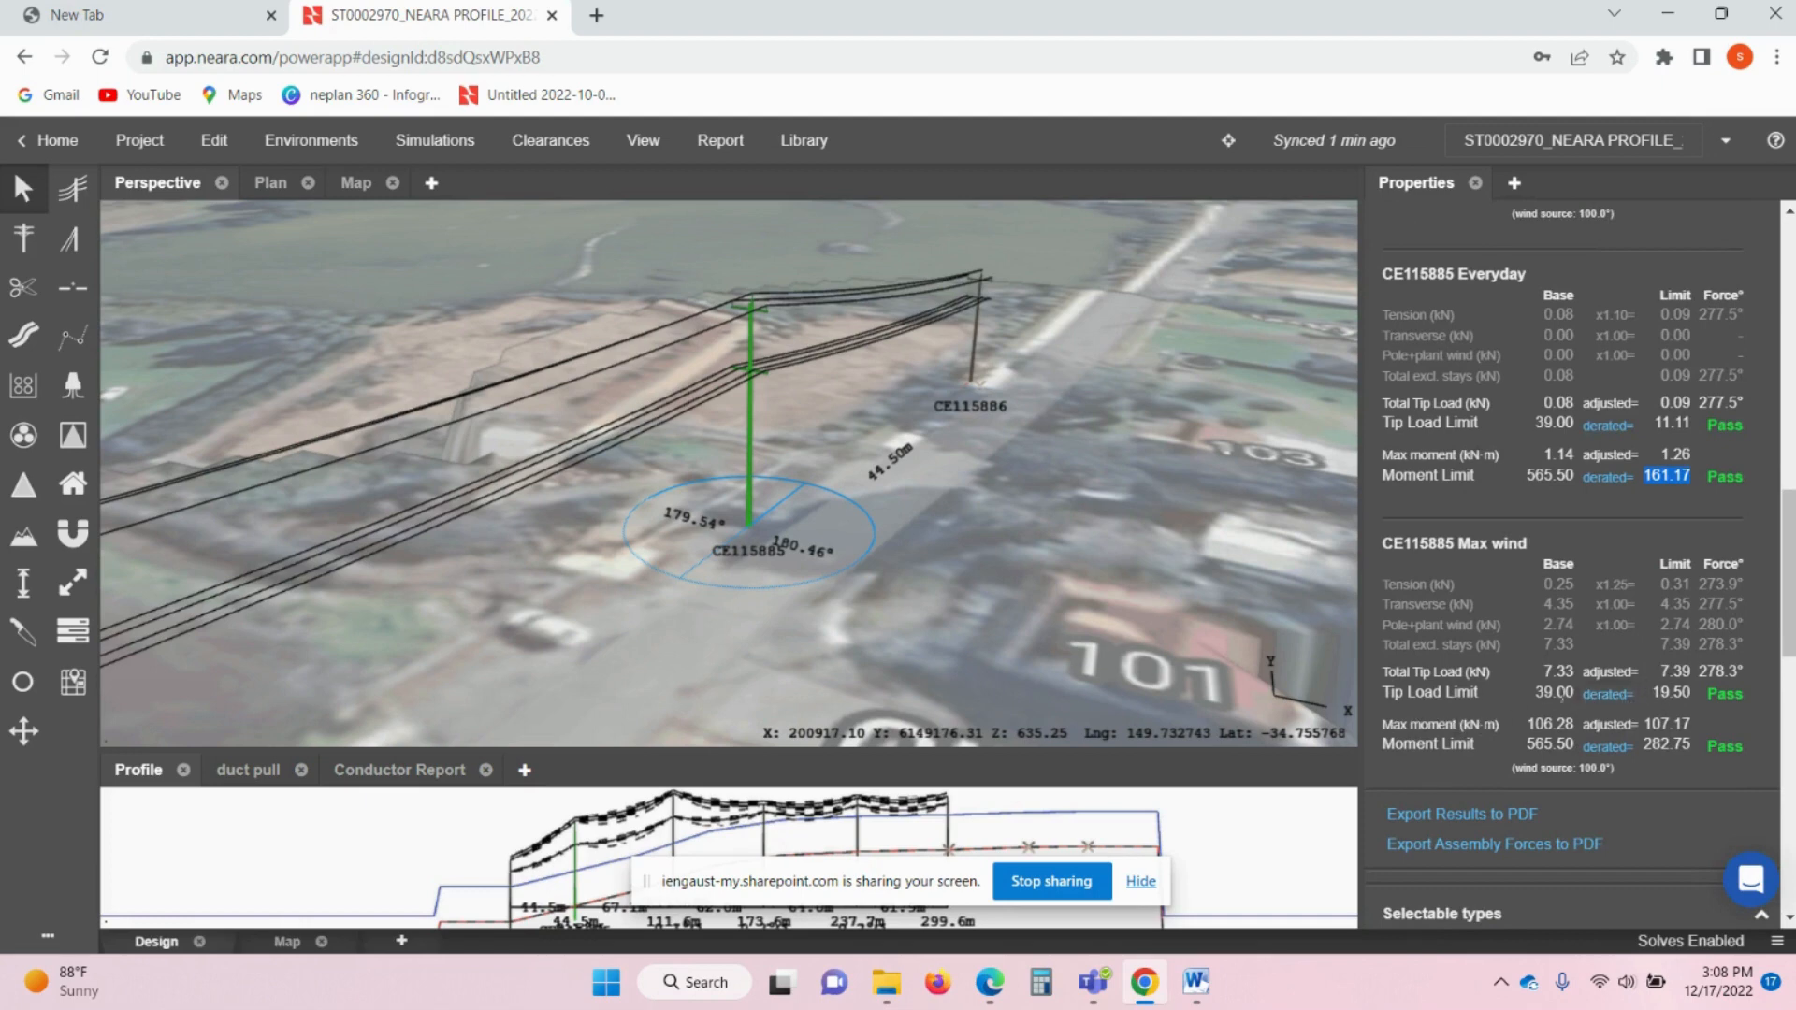
click(888, 529)
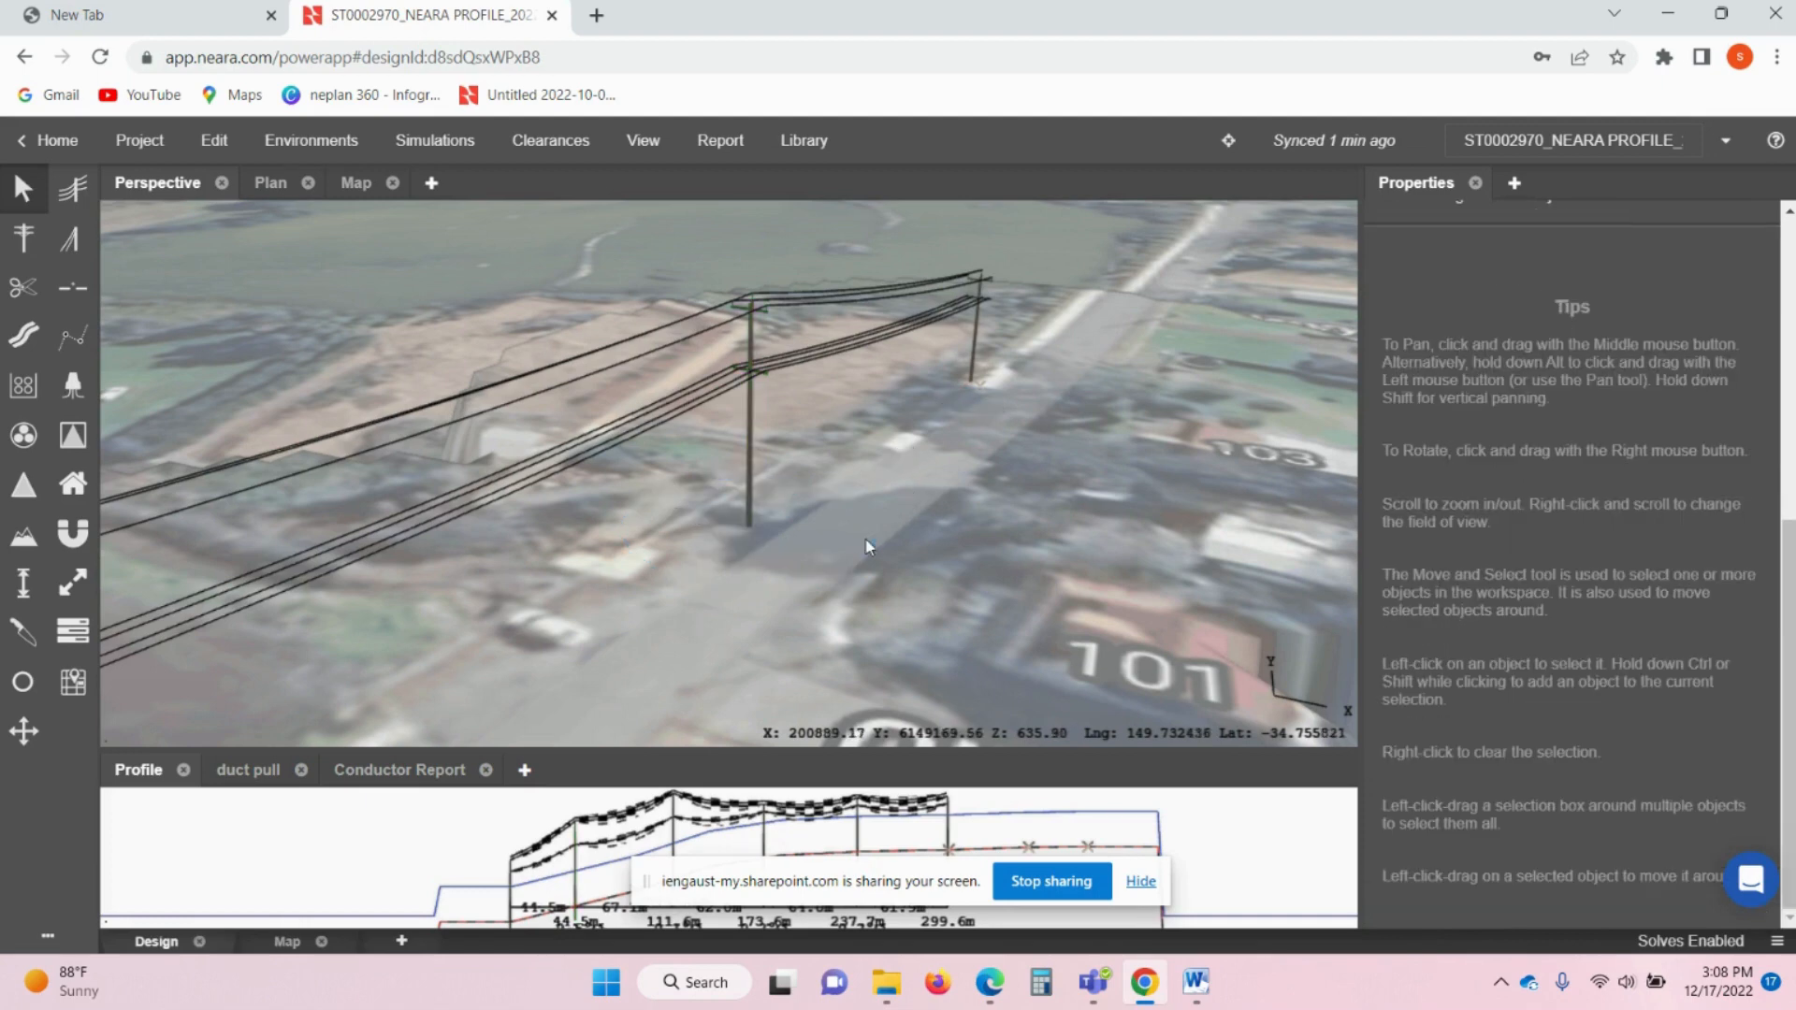
- Turn the view to look along the line and switch to the Ground Clearance Measure tool
right_drag(795, 560, 578, 591)
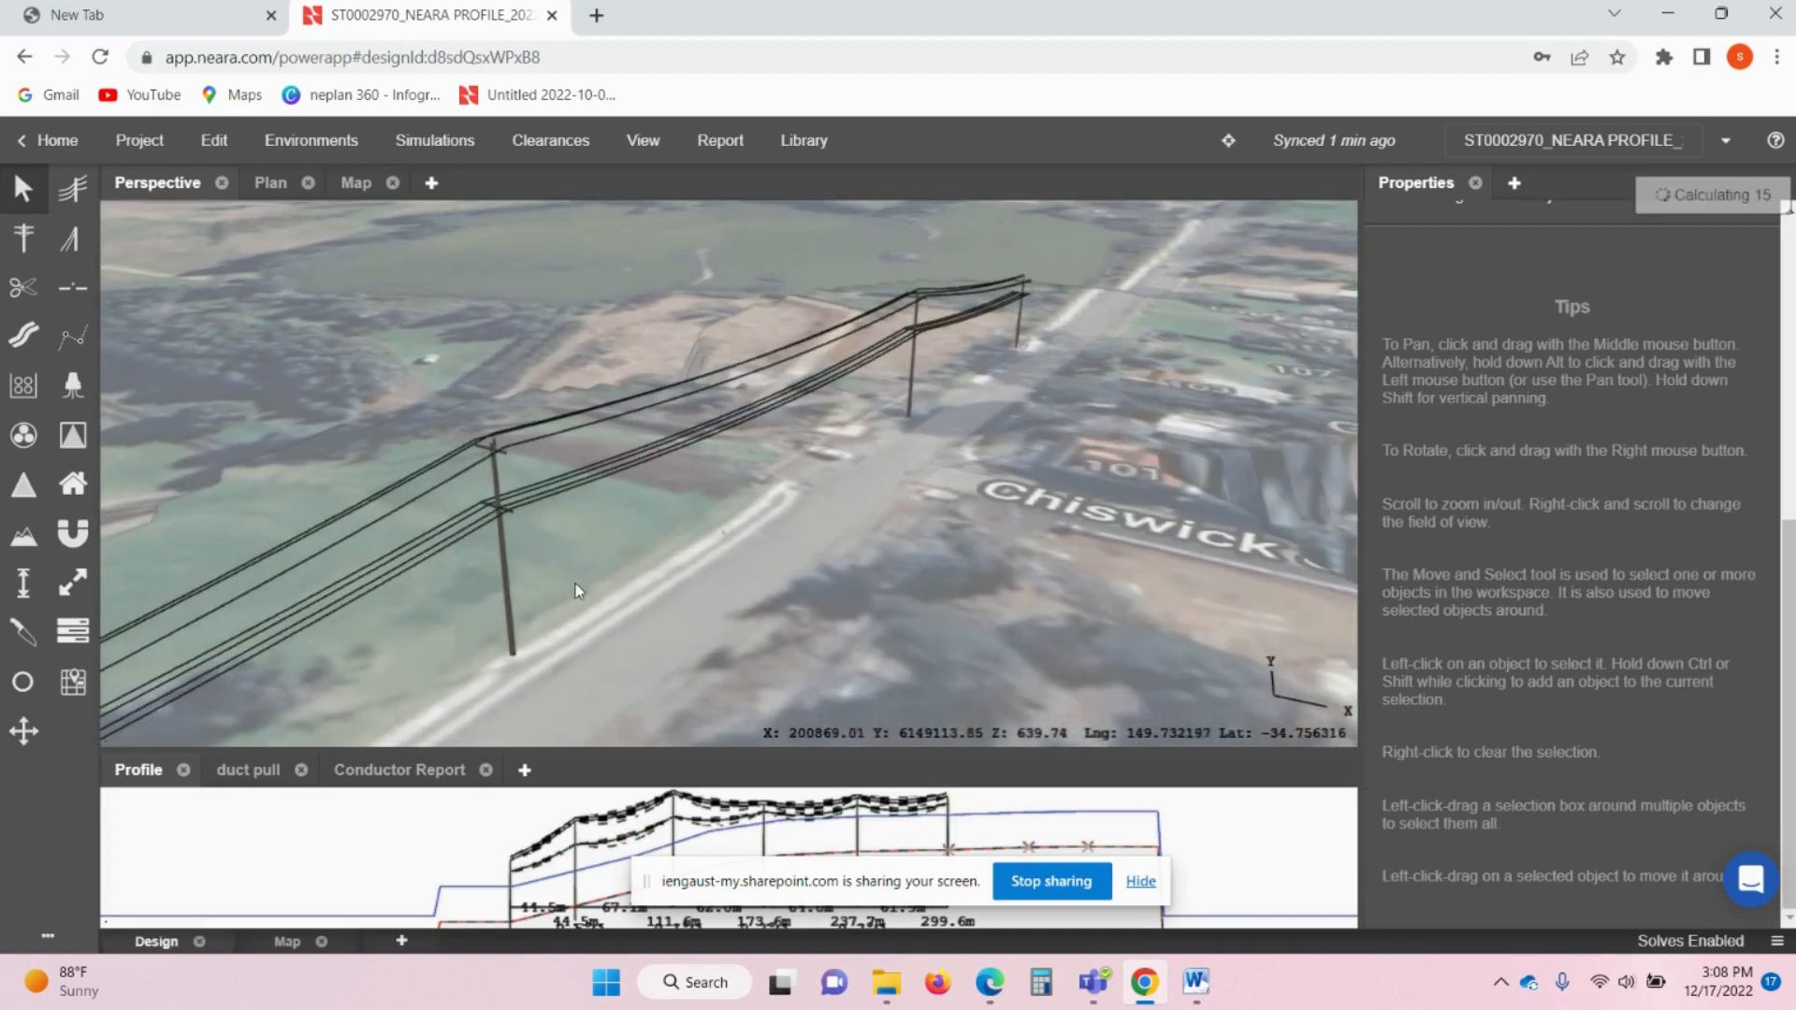
click(726, 442)
right_click(724, 449)
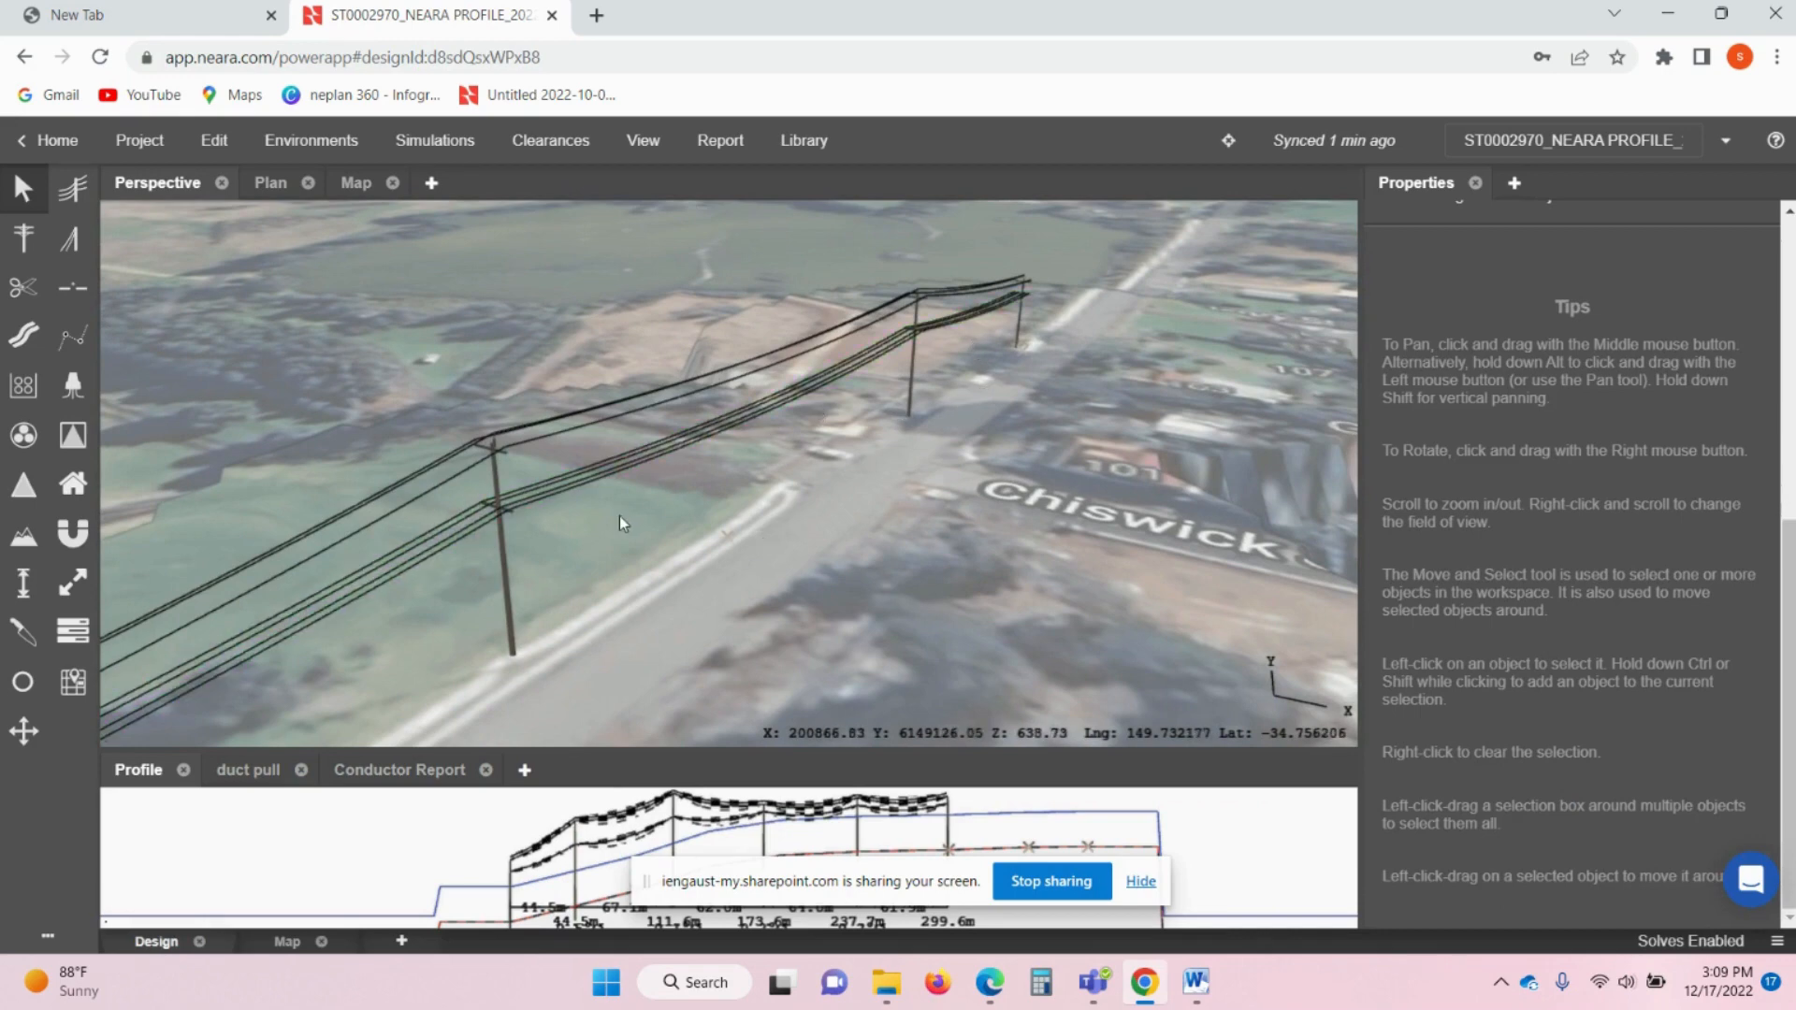
right_drag(619, 514, 535, 536)
click(34, 590)
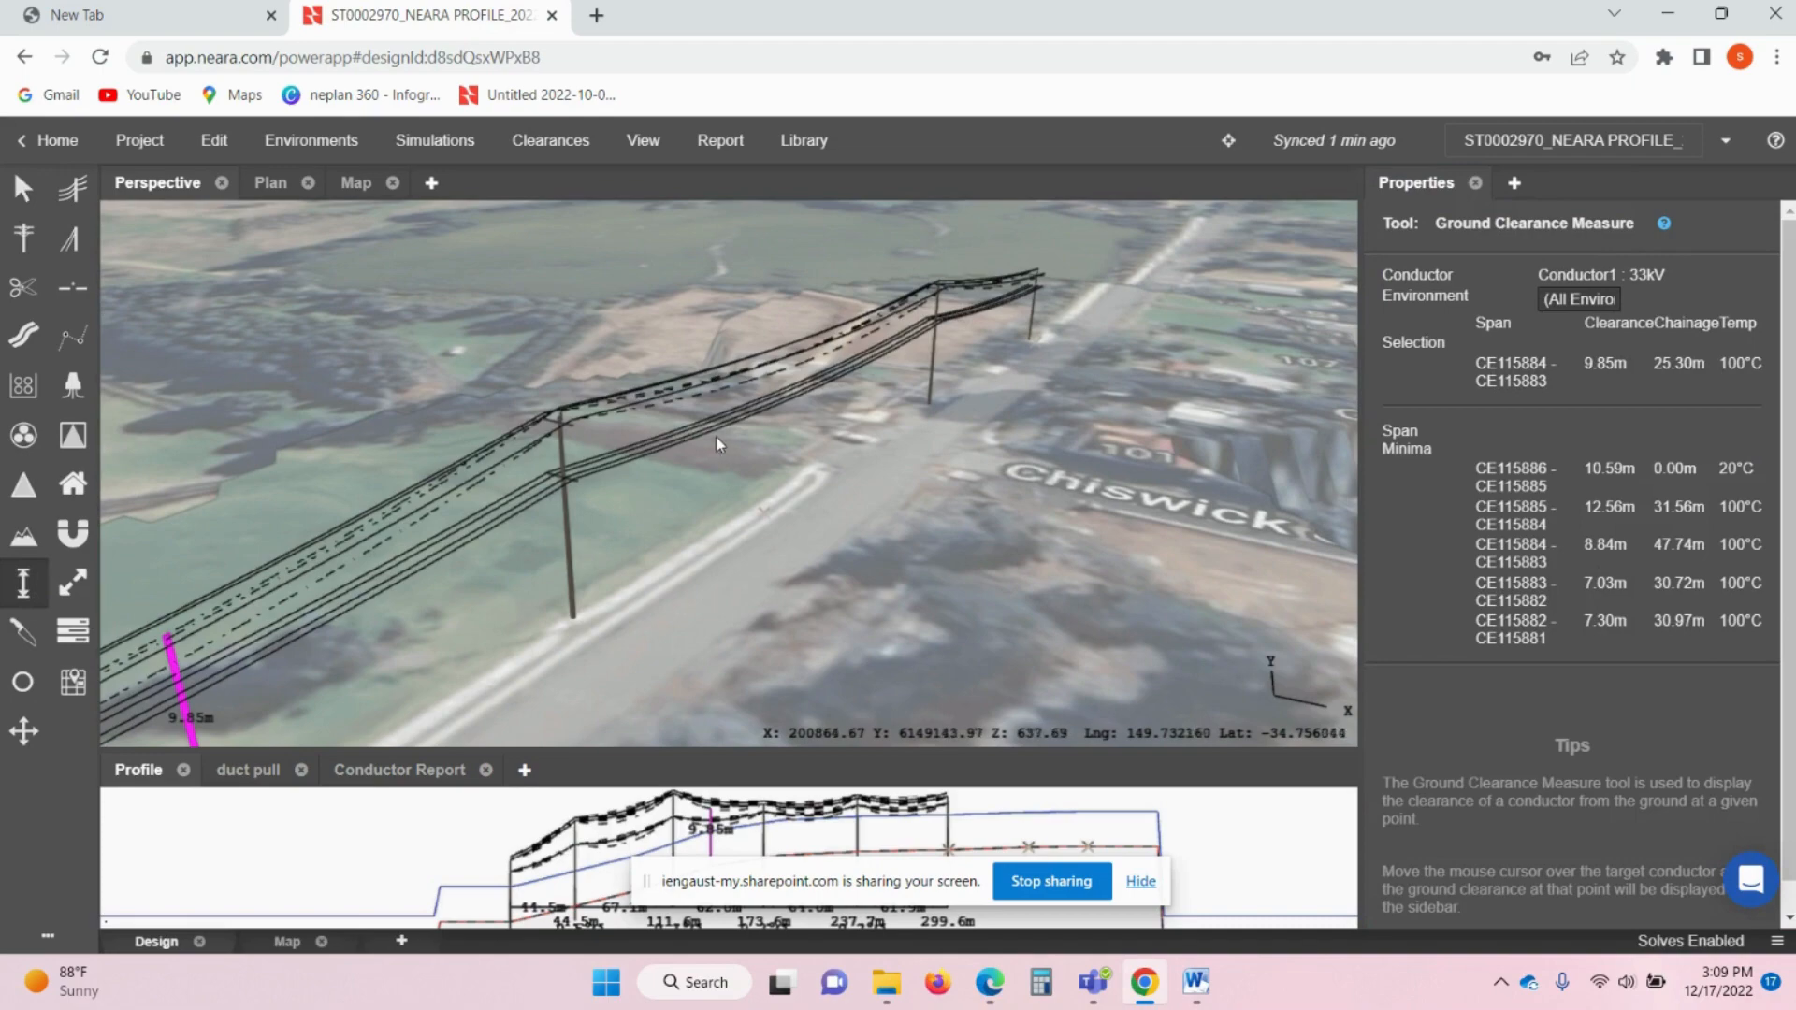
- Read the LV conductor span minima, noting 8.60 m for span CE115885–CE115884
drag(688, 437, 491, 500)
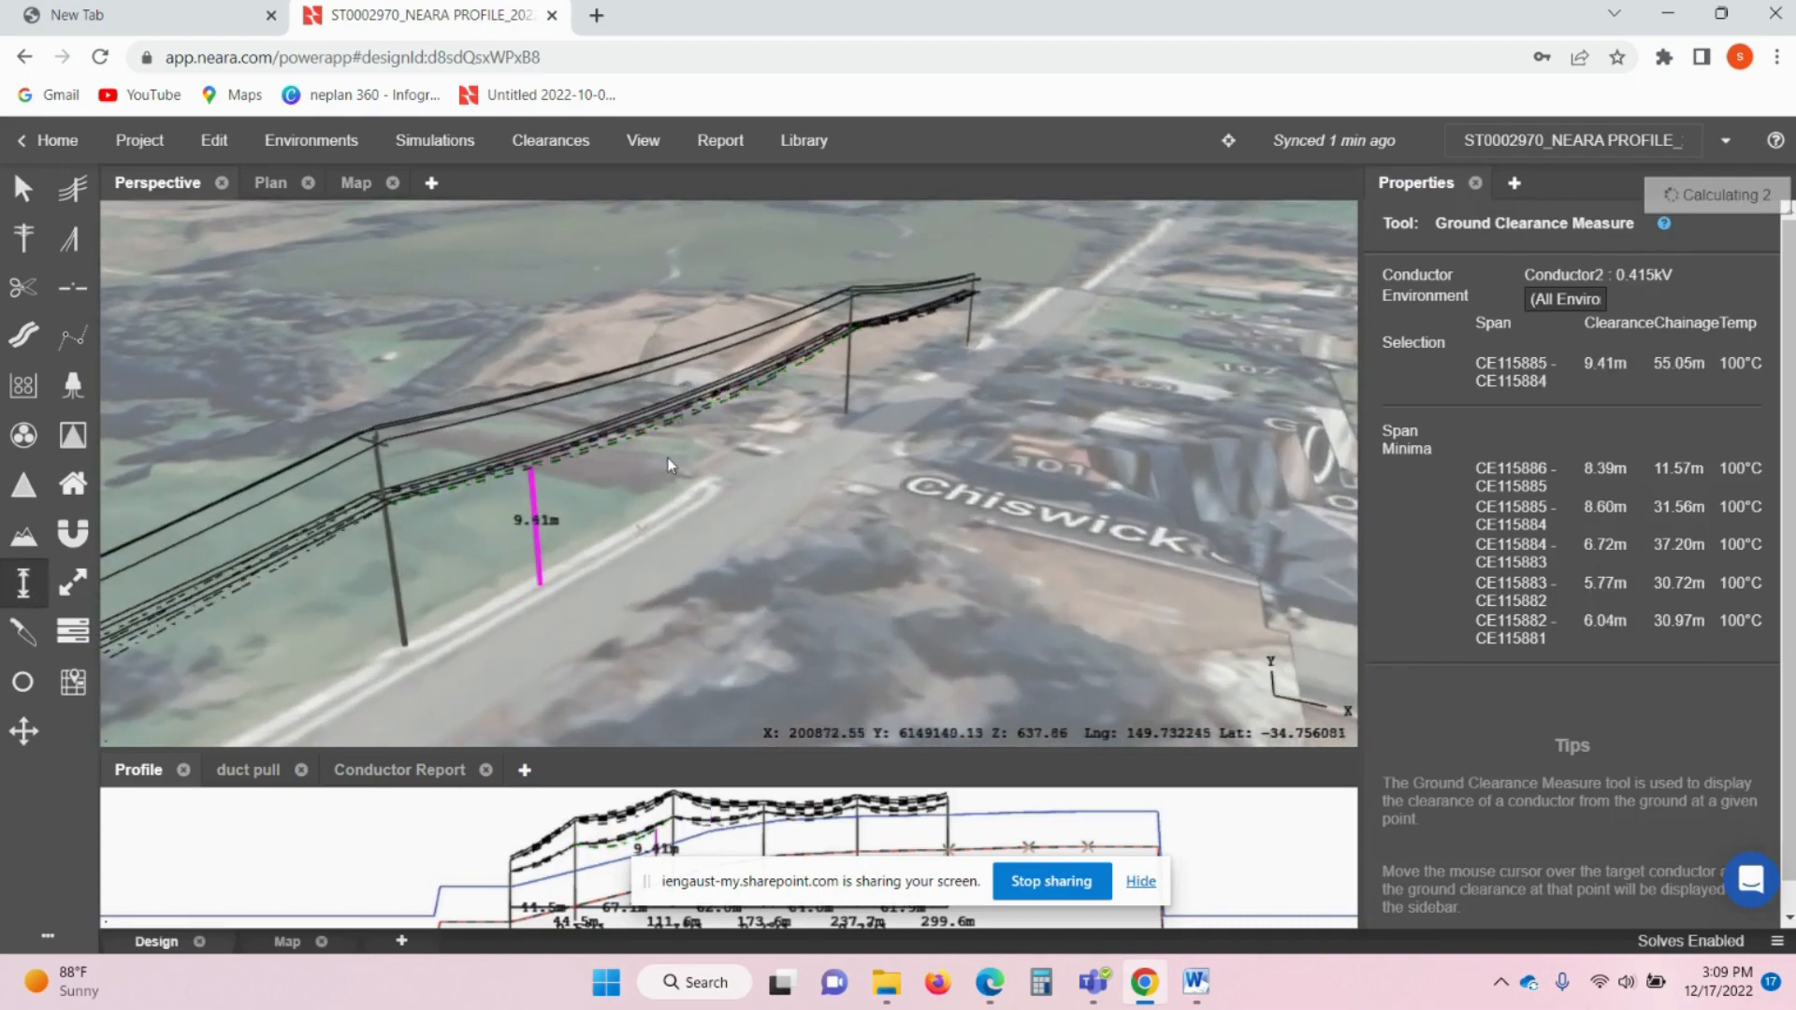
scroll(645, 436, up, 2)
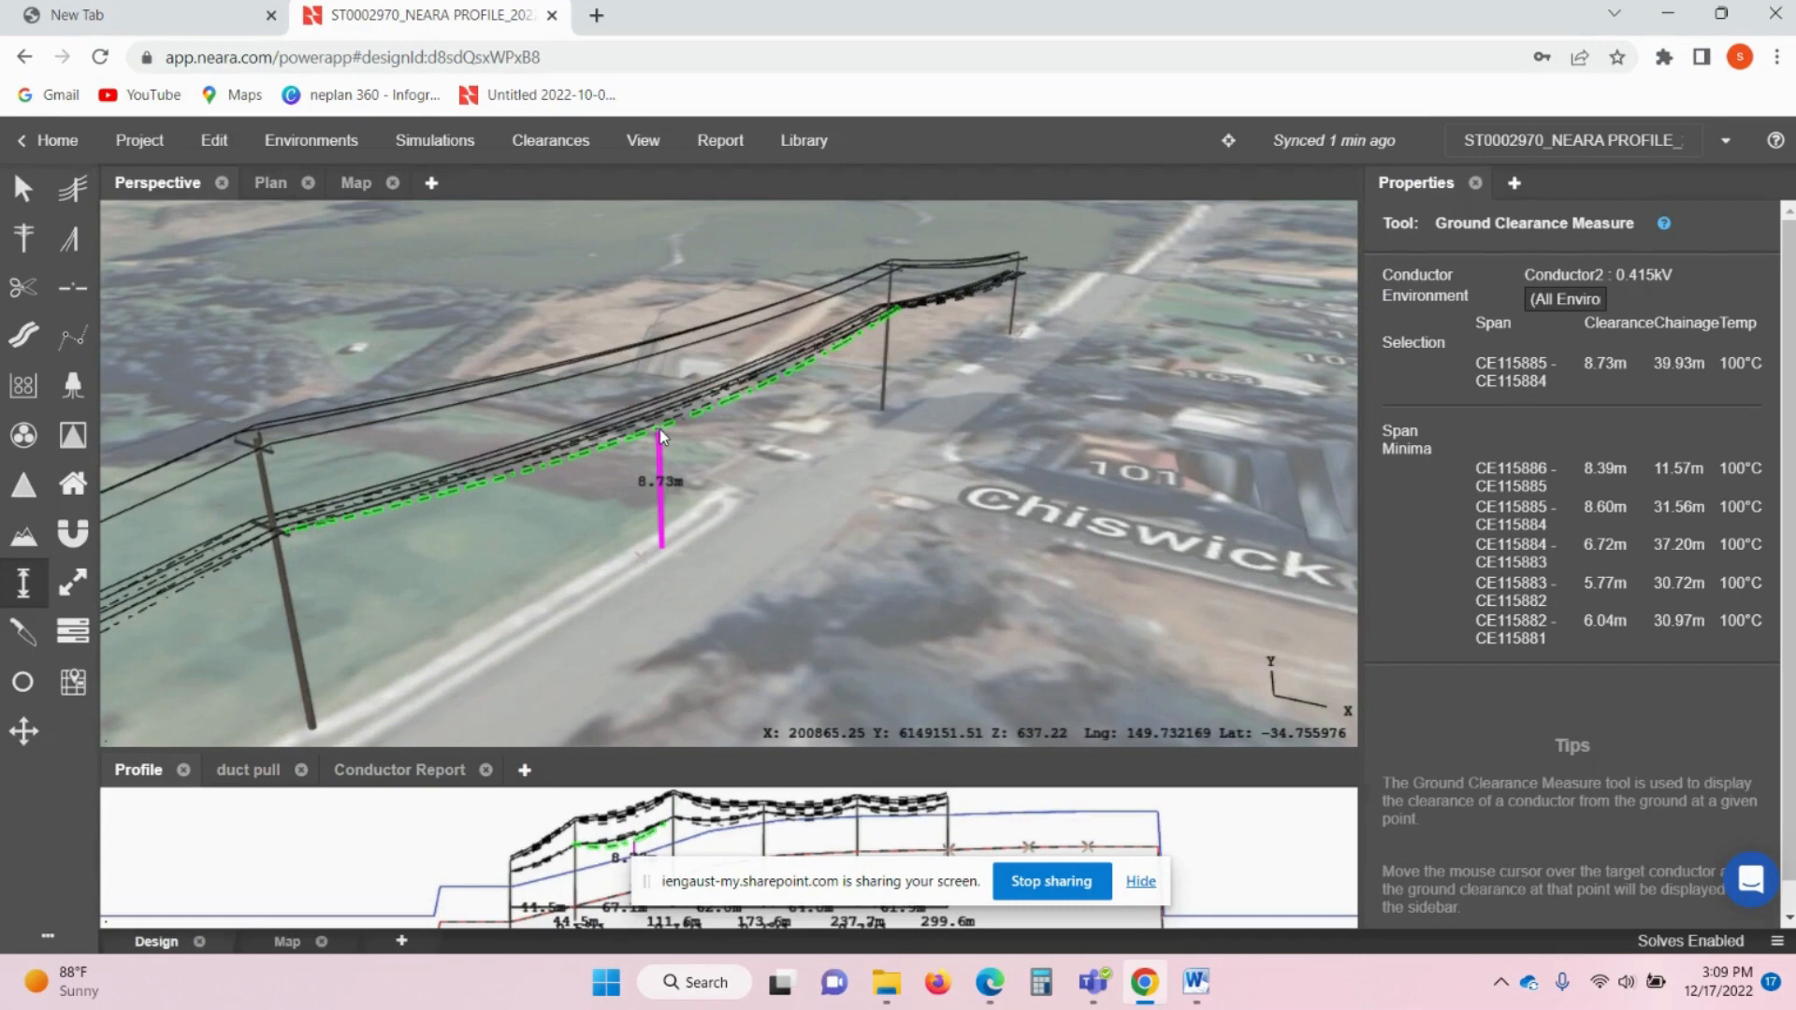
scroll(659, 435, up, 2)
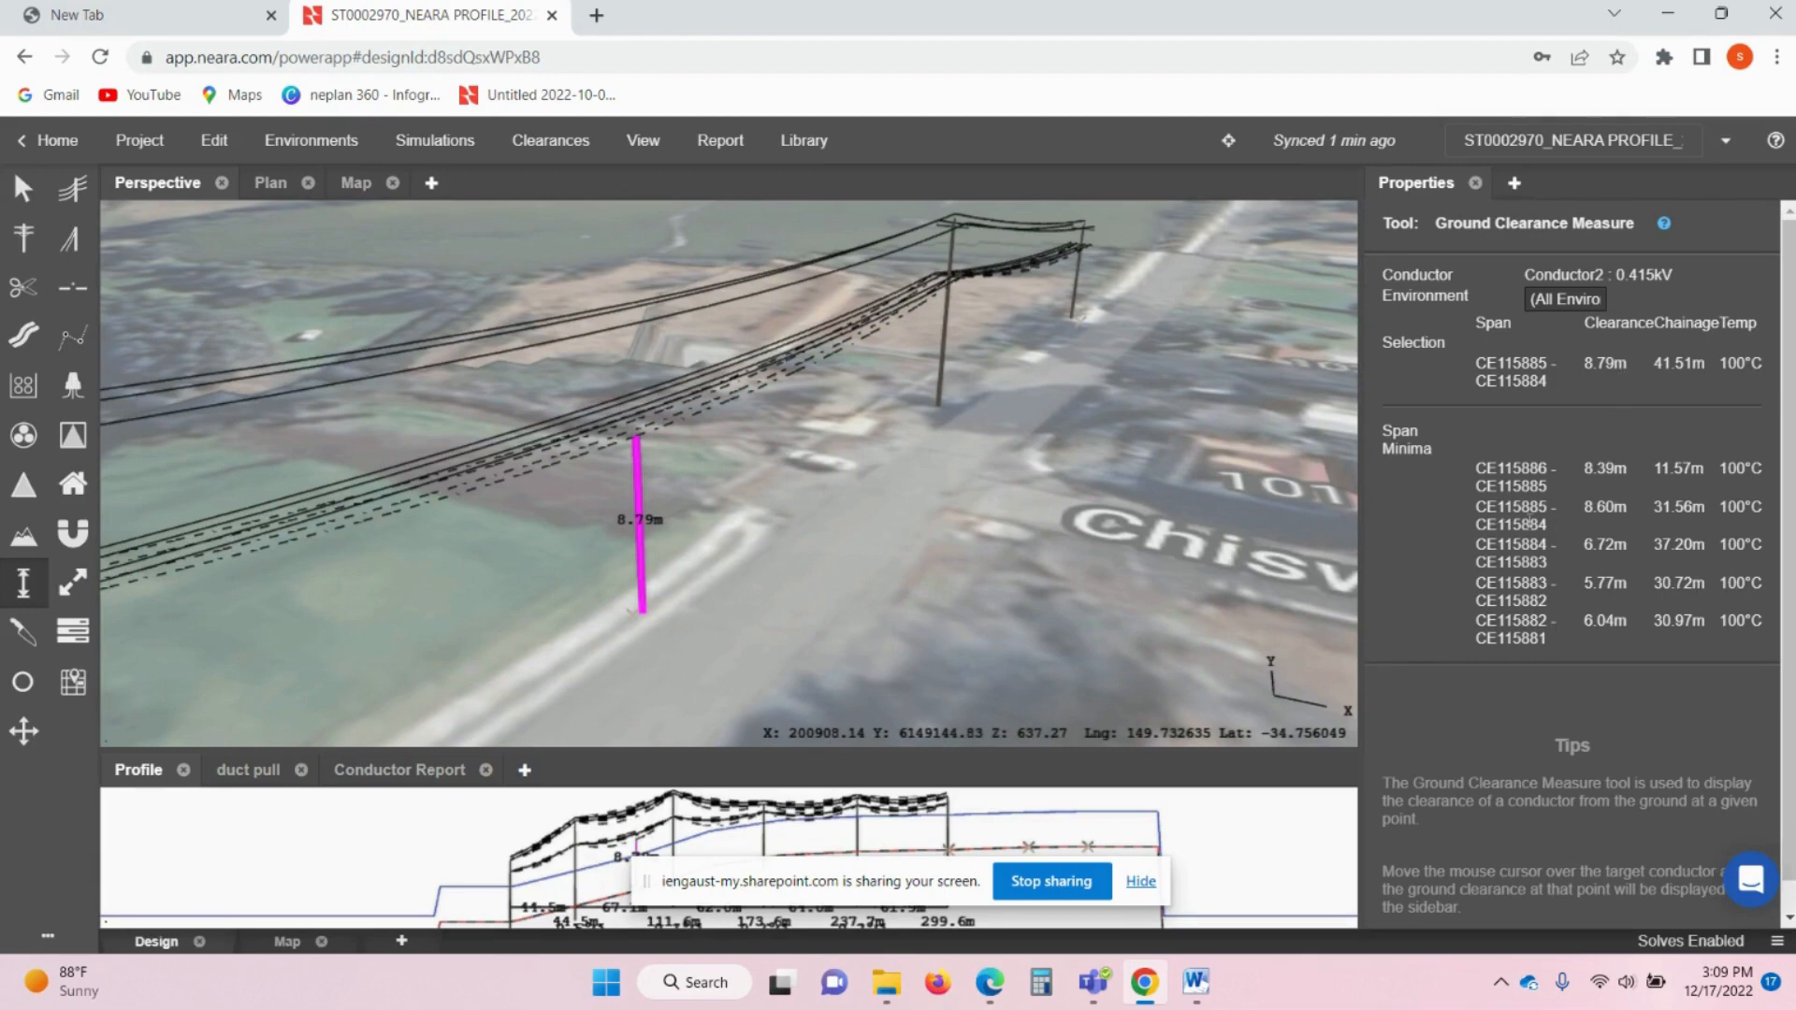
drag(1580, 502, 1624, 521)
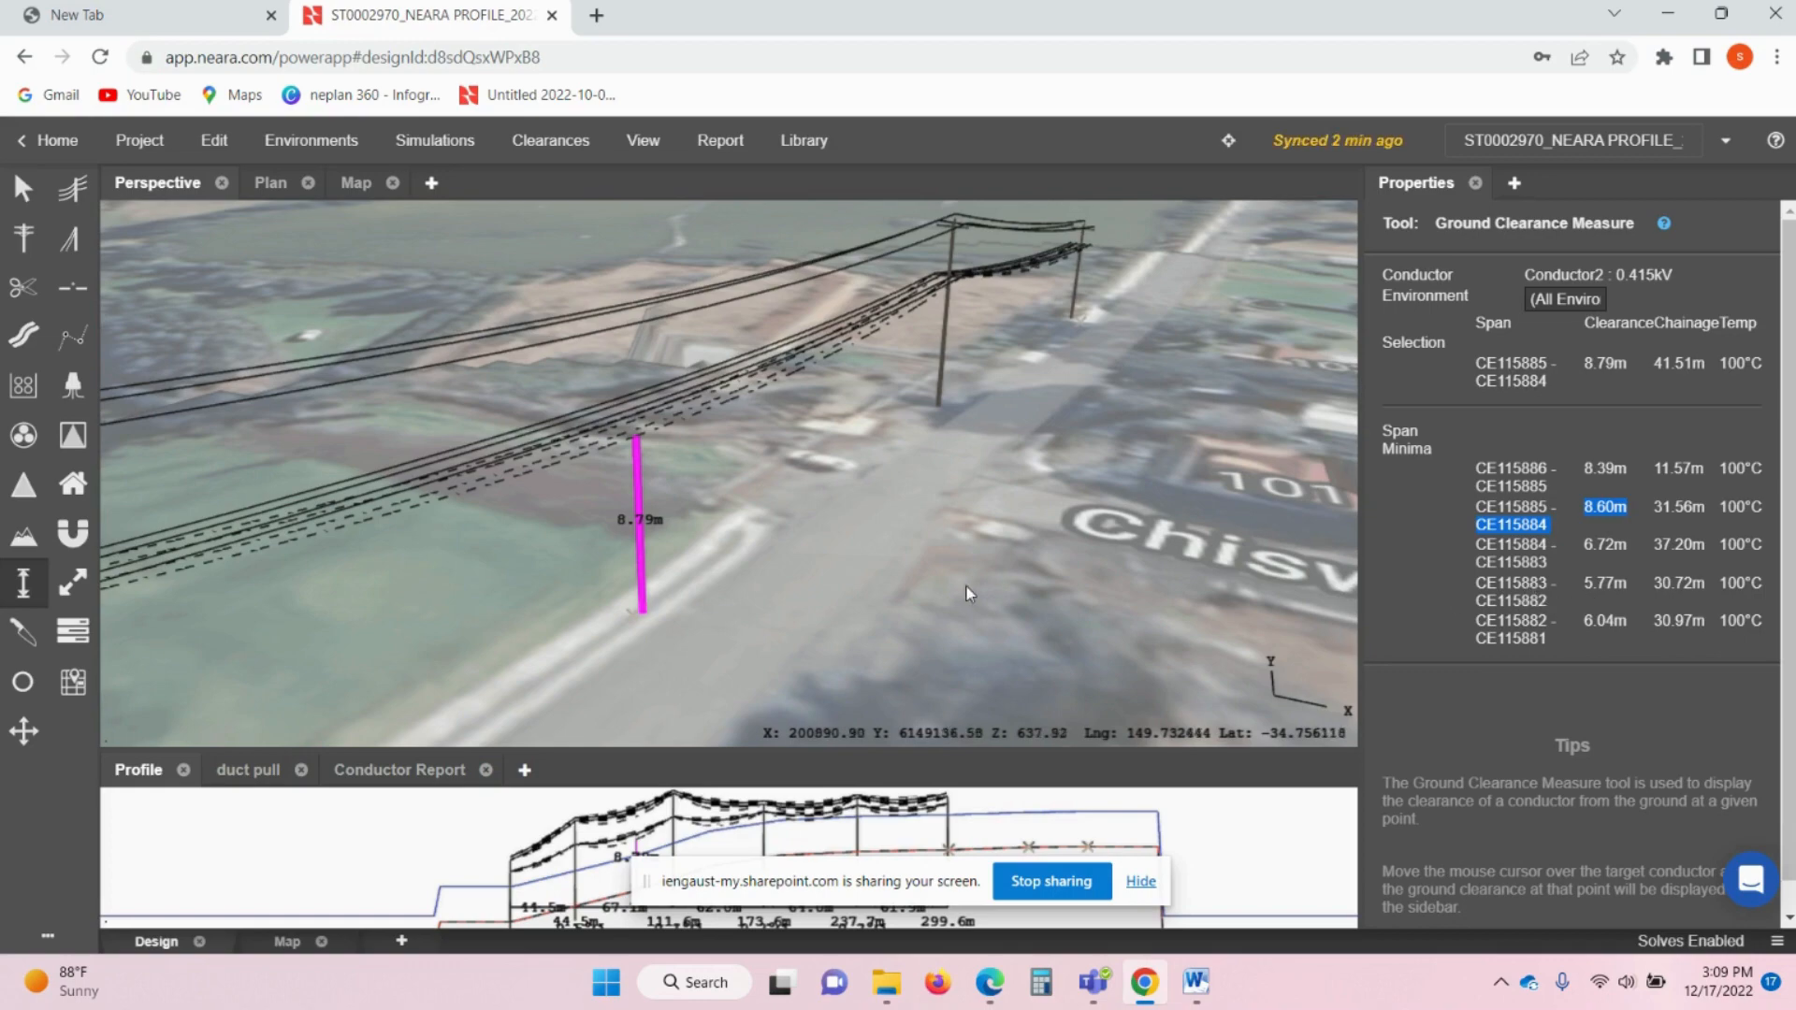
scroll(855, 452, down, 4)
scroll(855, 453, down, 2)
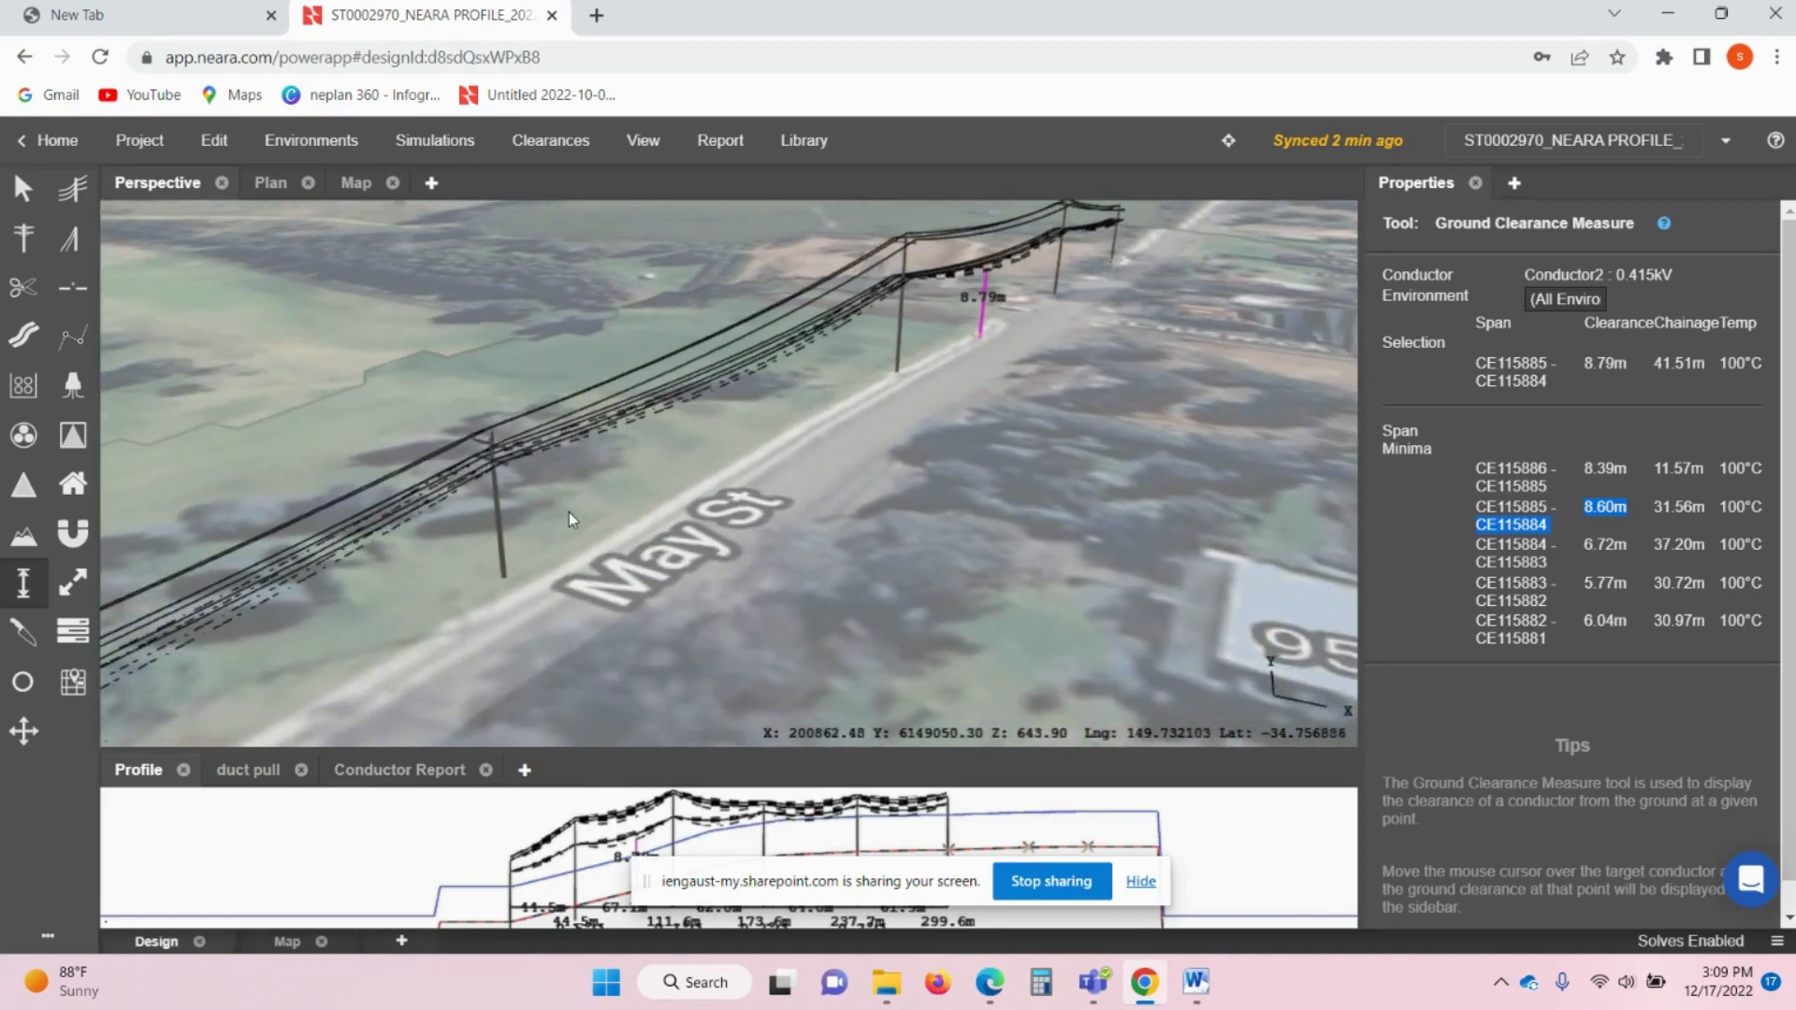
scroll(702, 470, up, 1)
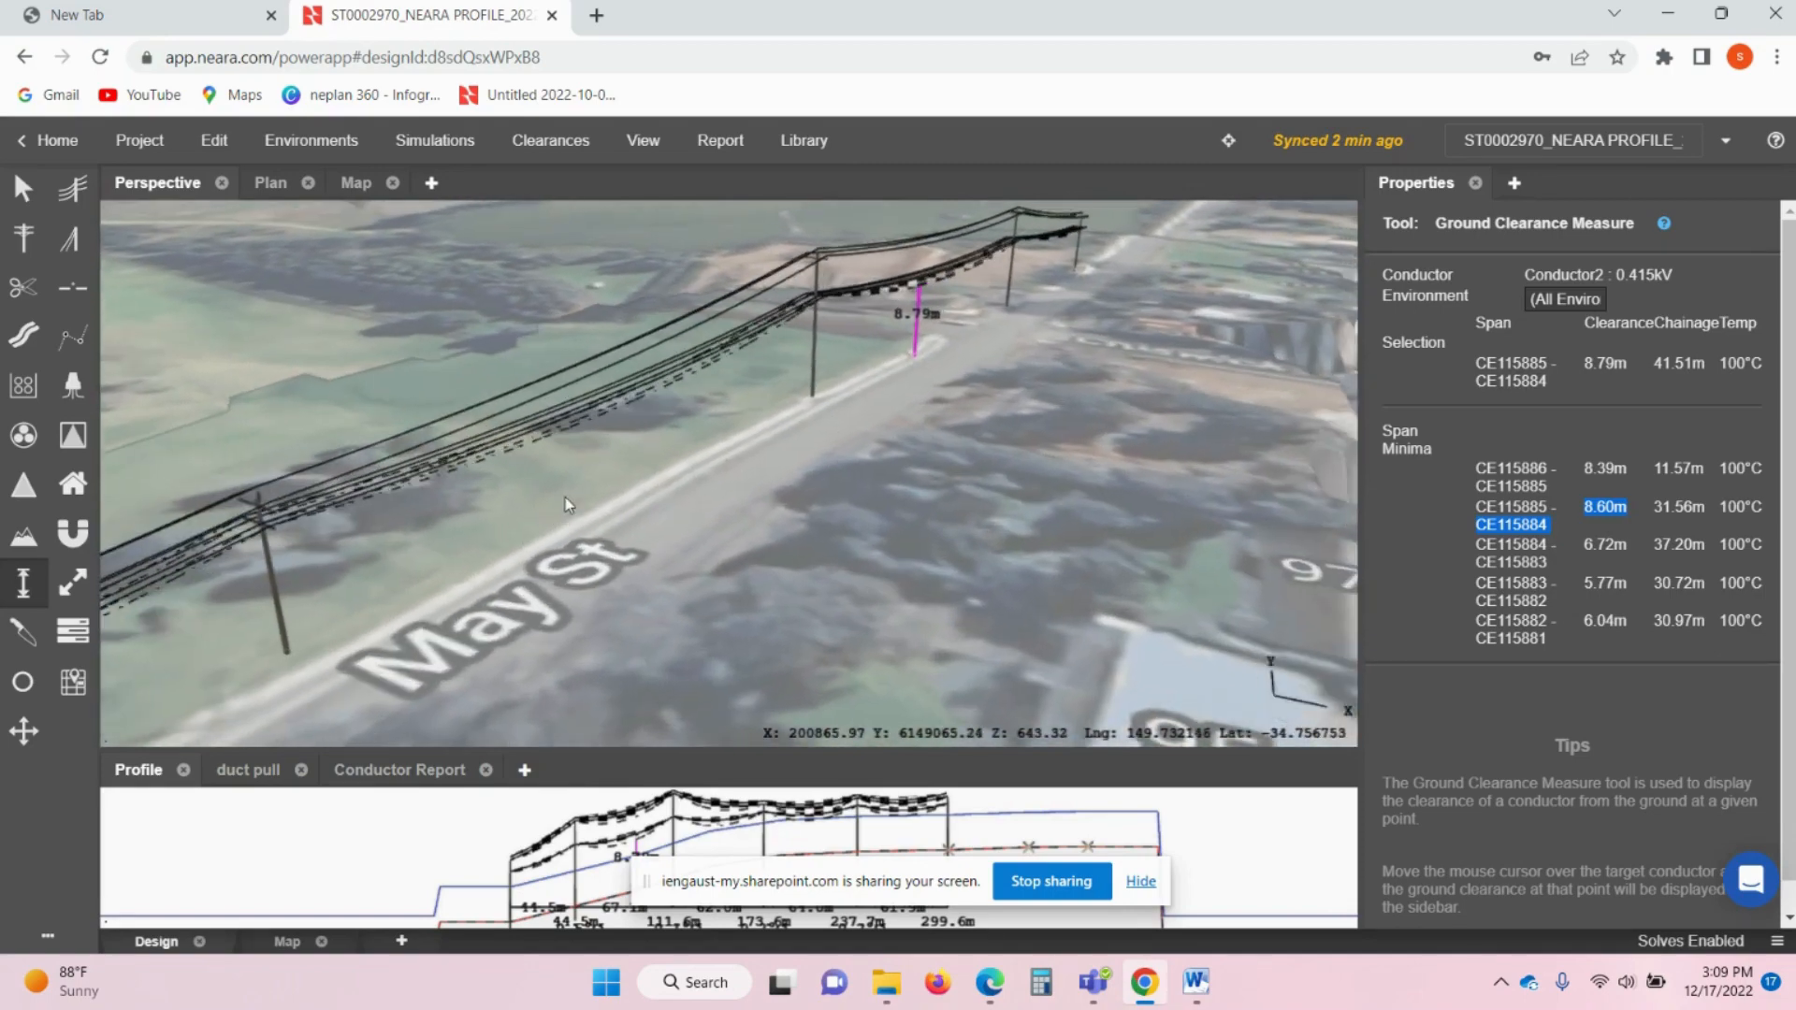
scroll(531, 494, down, 1)
- Check the remaining span clearances along the line beside May St, dismissing the antivirus popups
drag(546, 492, 756, 417)
drag(627, 507, 710, 473)
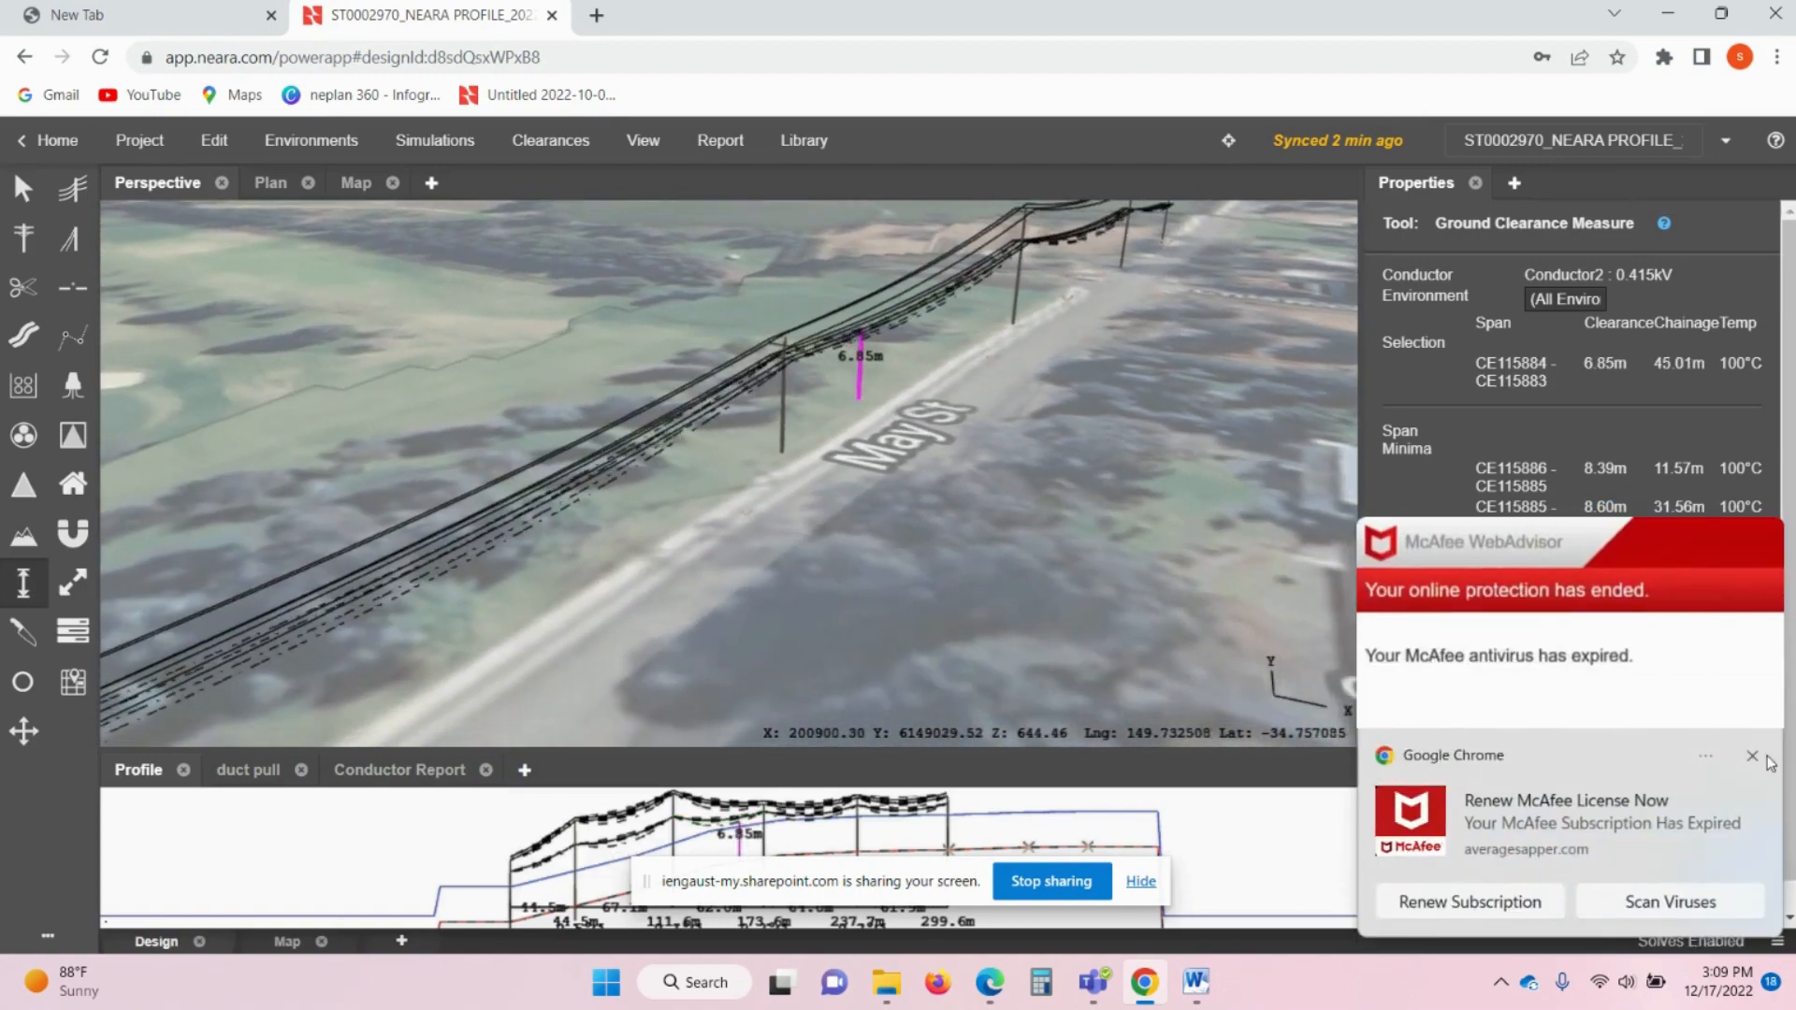
click(1752, 756)
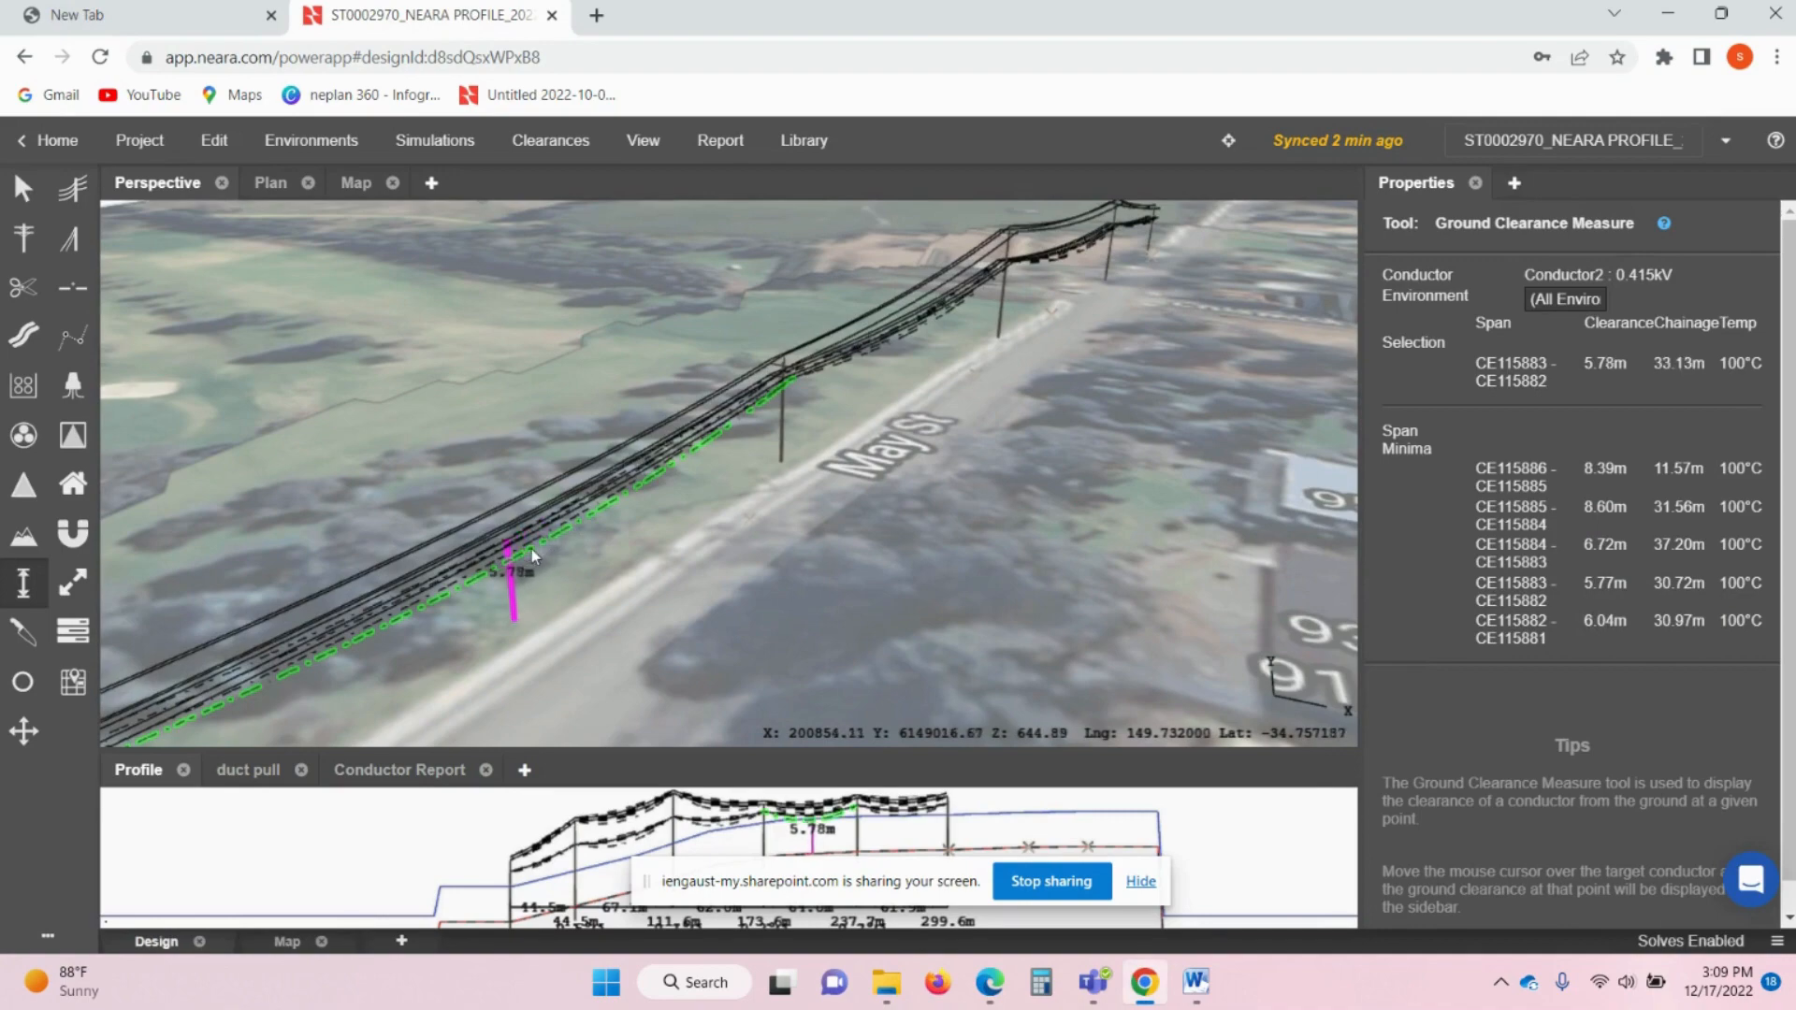
middle_drag(532, 549, 616, 502)
scroll(666, 511, down, 3)
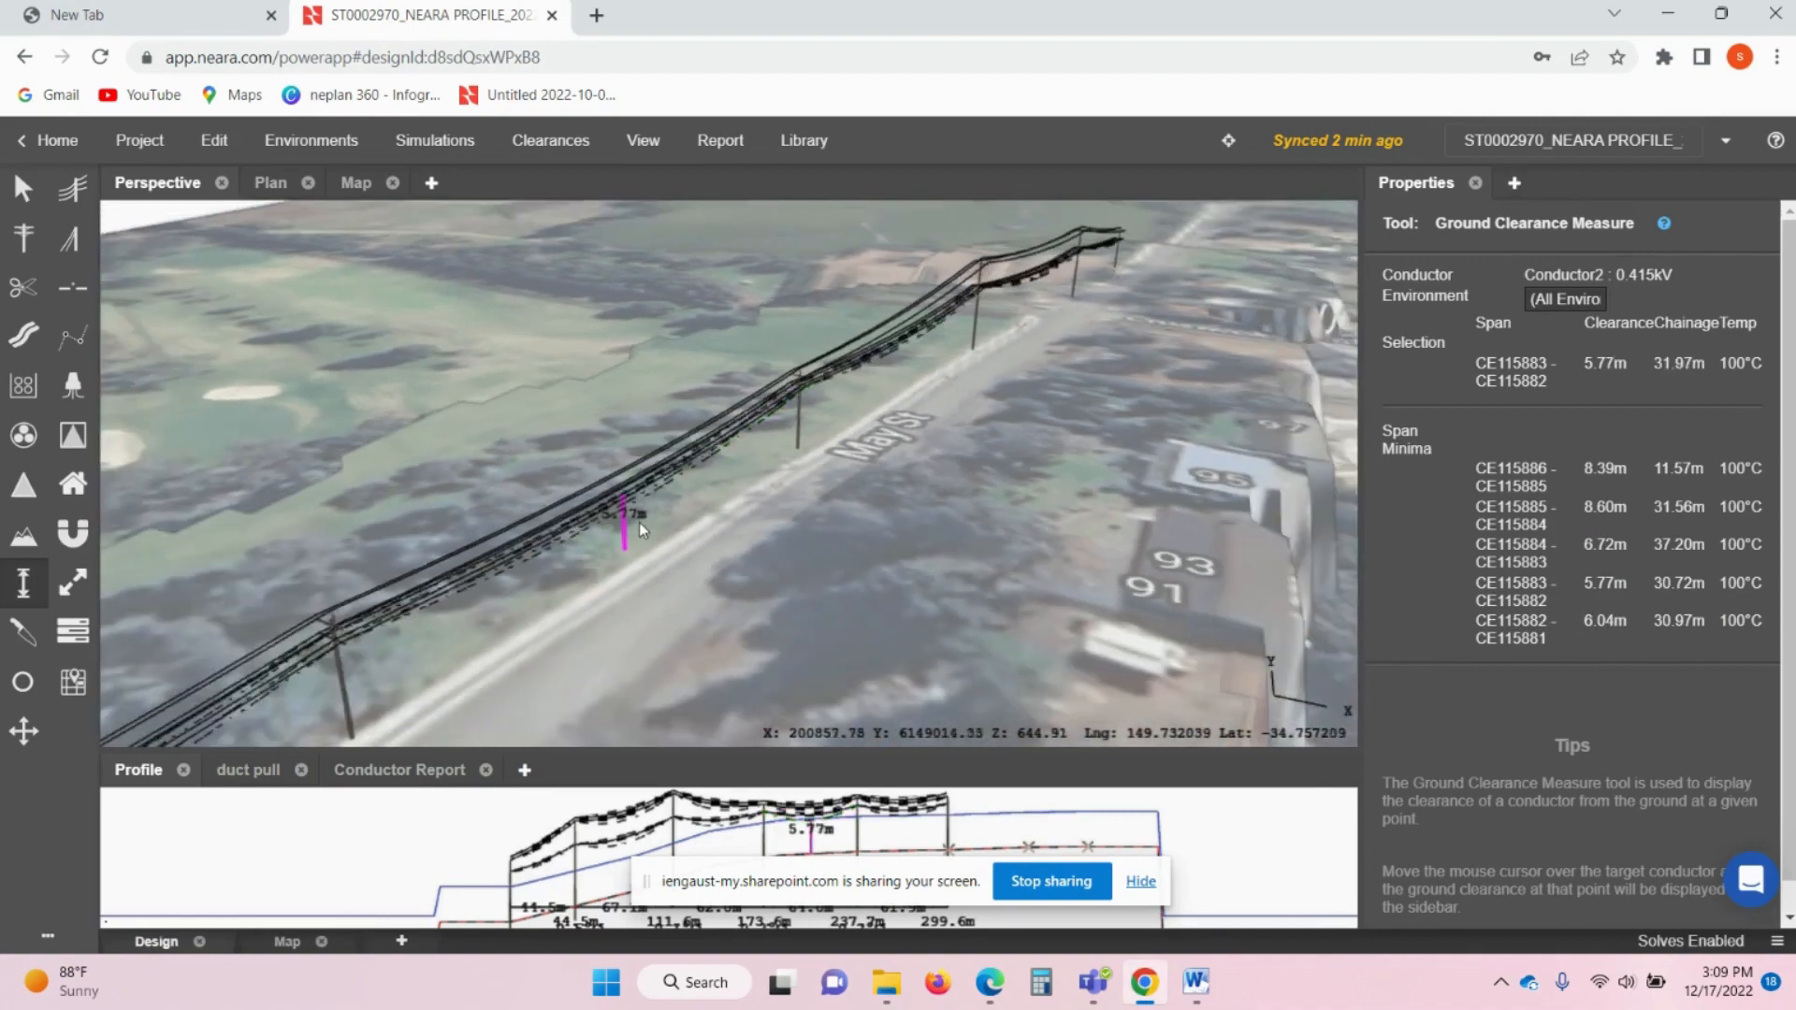
scroll(679, 486, up, 4)
scroll(731, 425, down, 3)
scroll(737, 496, down, 1)
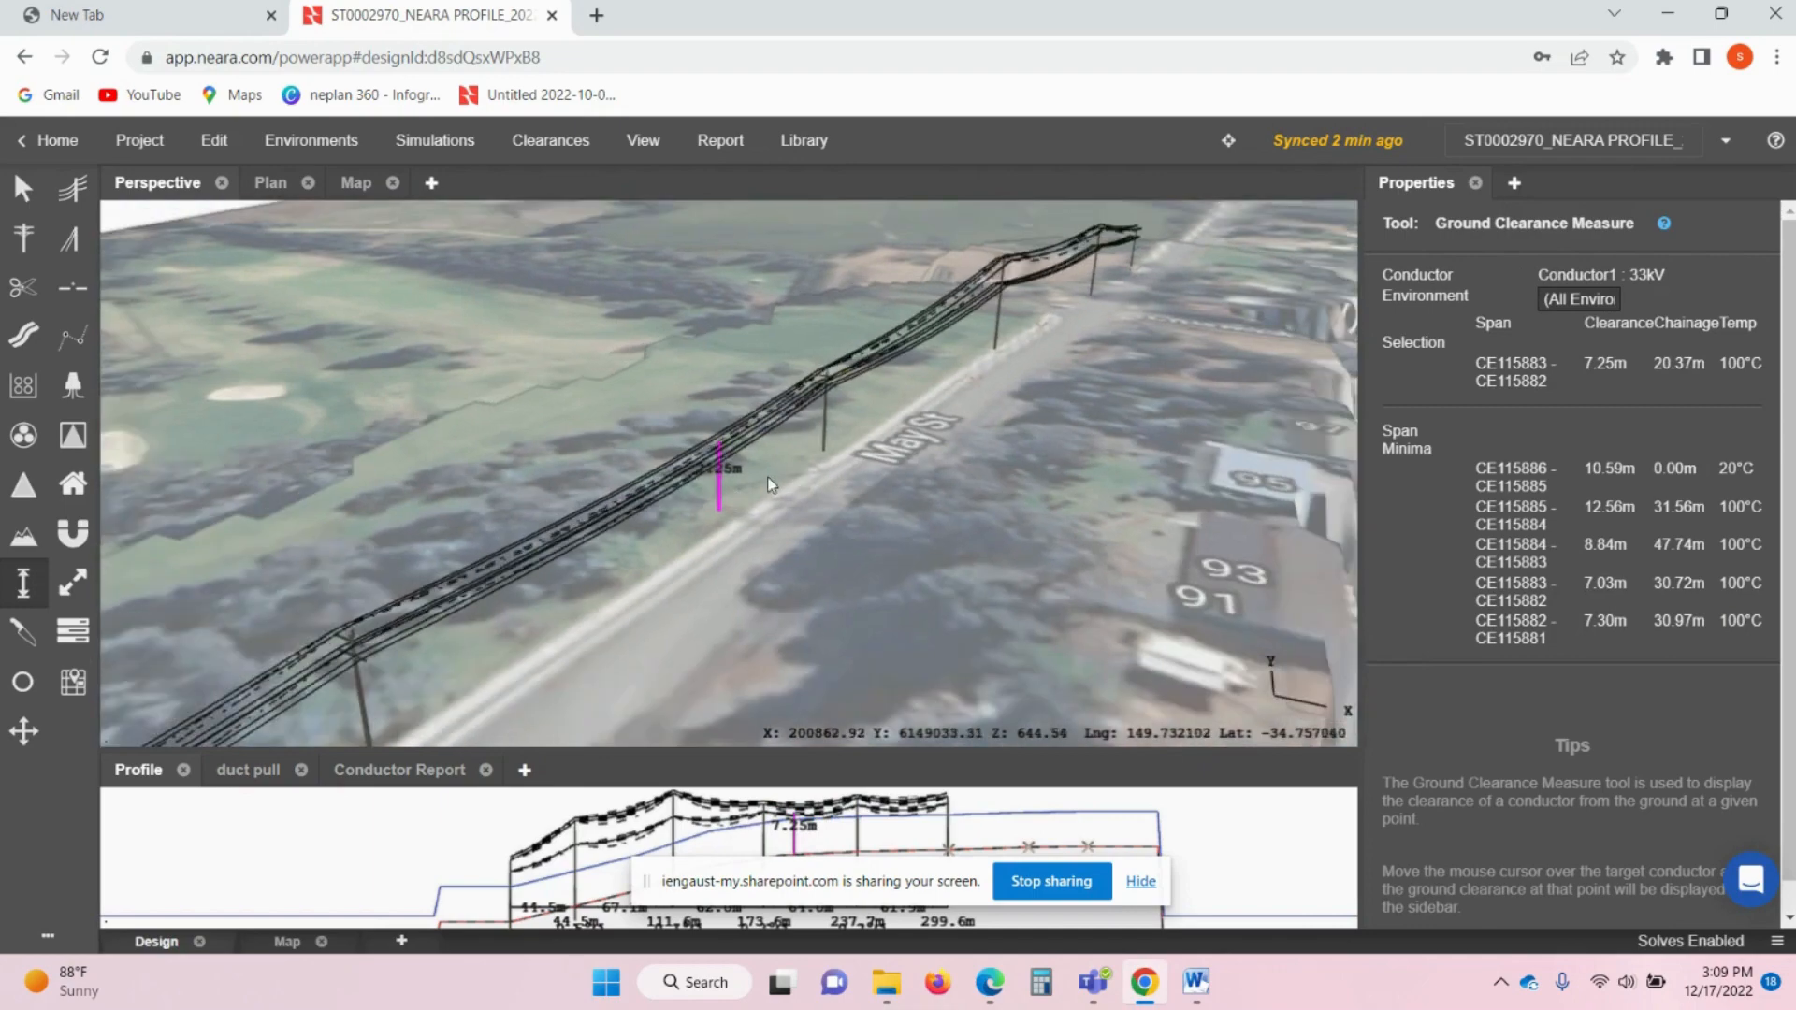
middle_drag(778, 481, 647, 537)
middle_drag(870, 427, 750, 501)
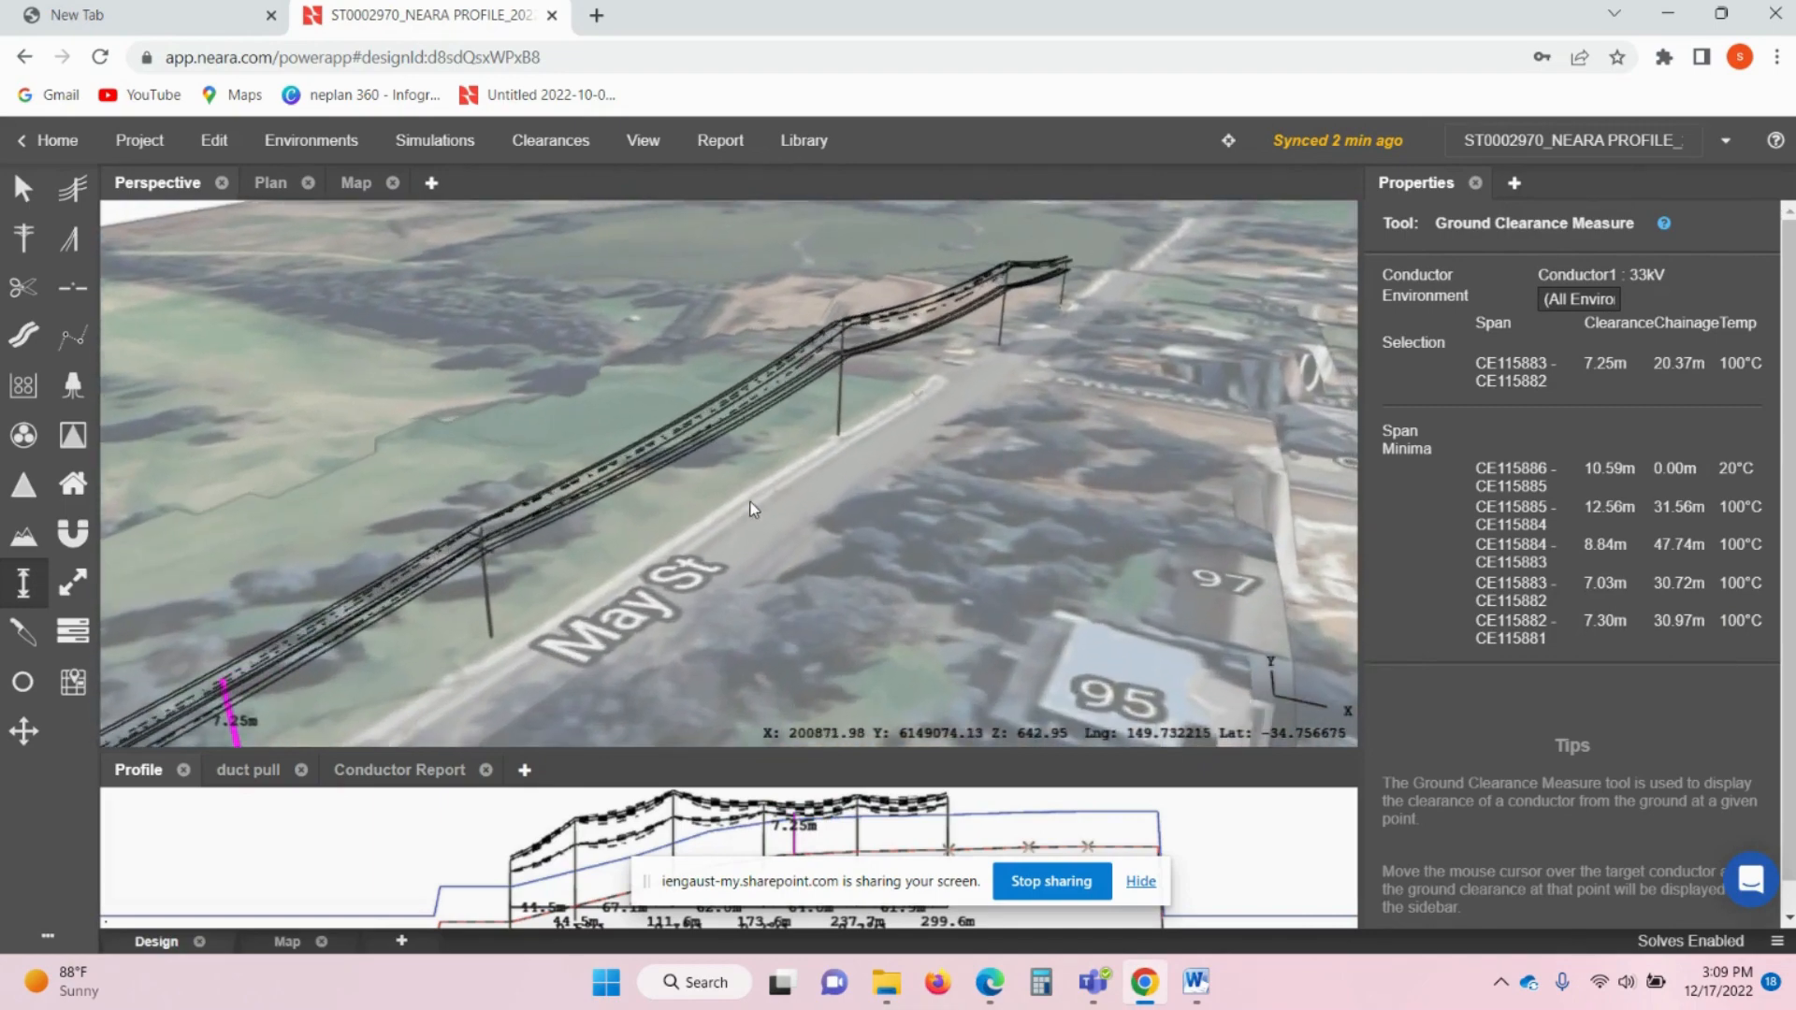